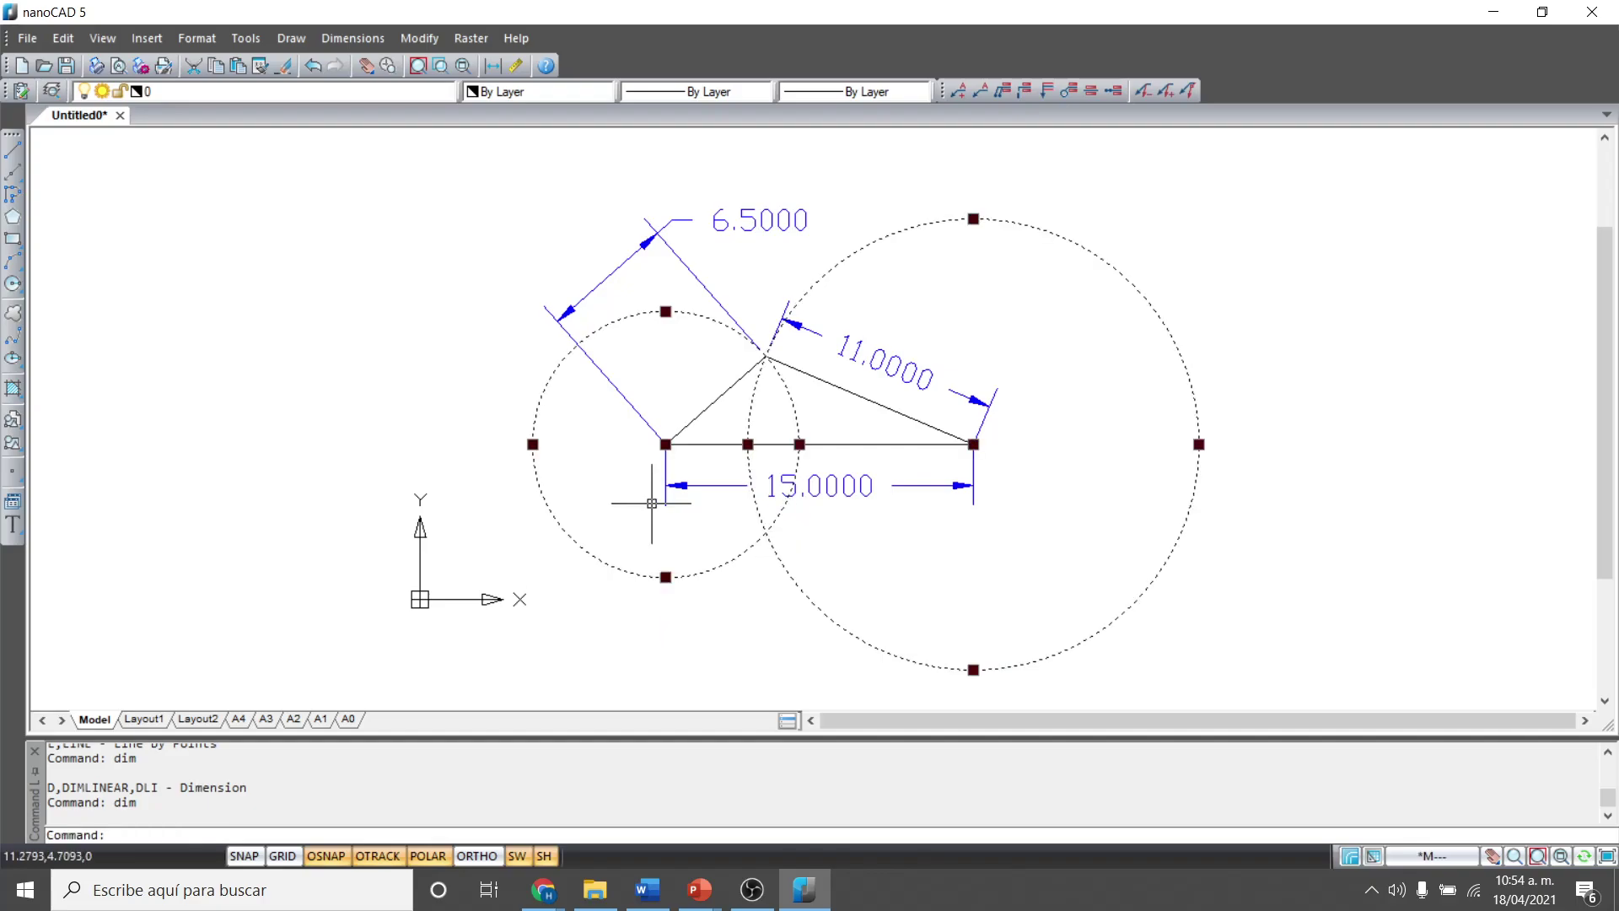
Delete the two construction circles centred on the endpoints of the 15 mm triangle base.
key(Delete)
Draw a horizontal base line 10 mm long in the empty area to the right of the dimensioned triangle.
mouse_move(1142, 602)
middle_down()
mouse_move(902, 547)
mouse_move(538, 607)
middle_up()
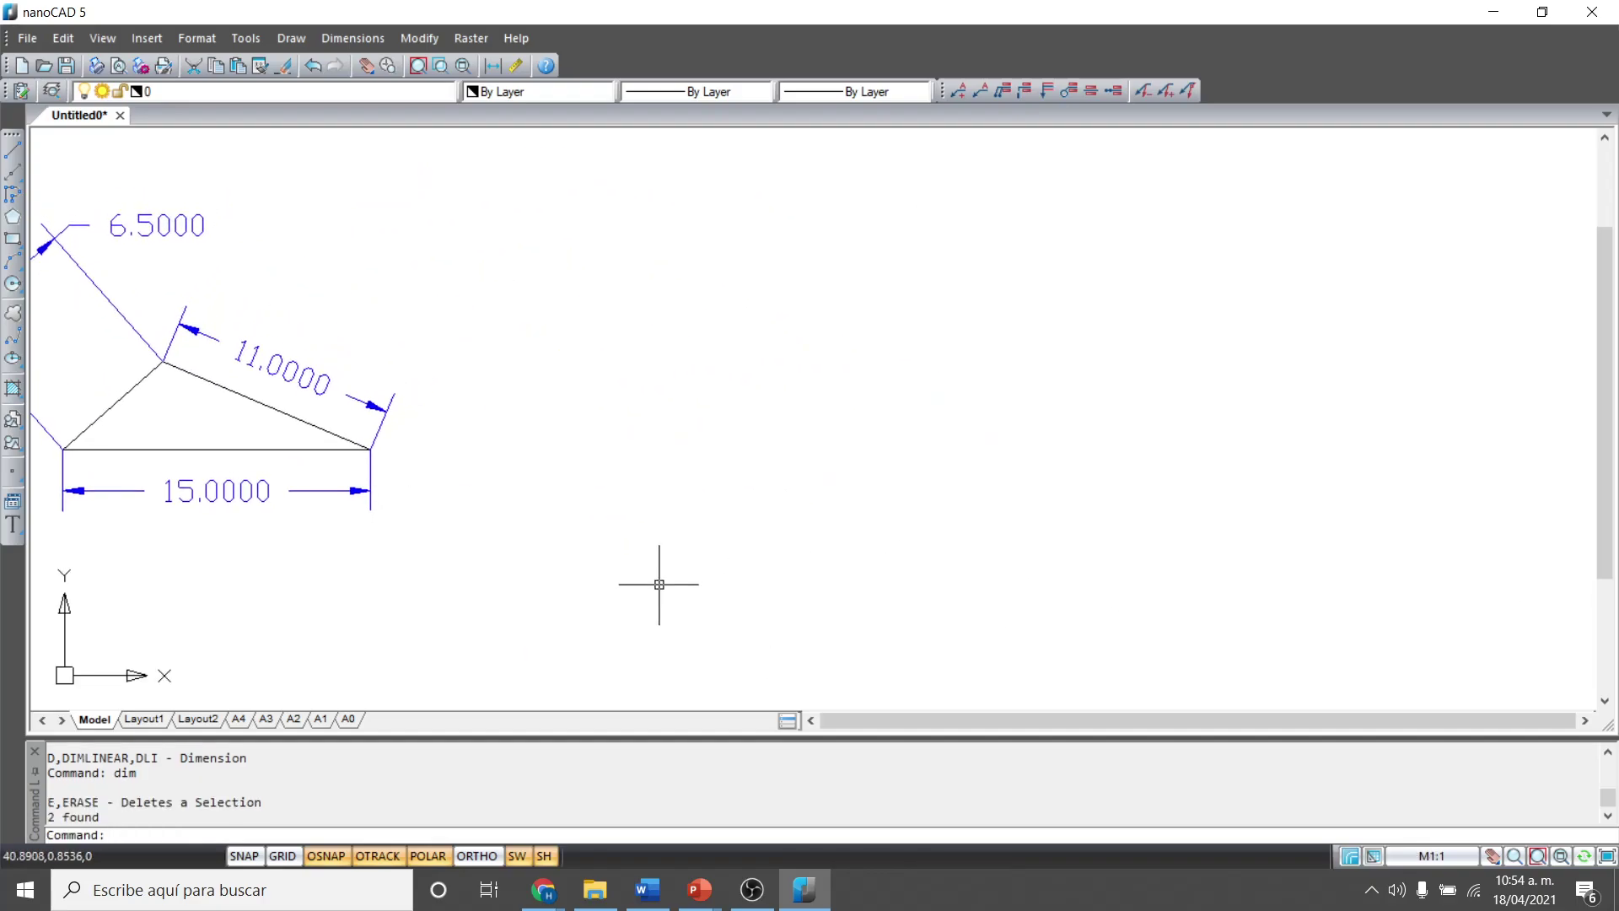
text(l)
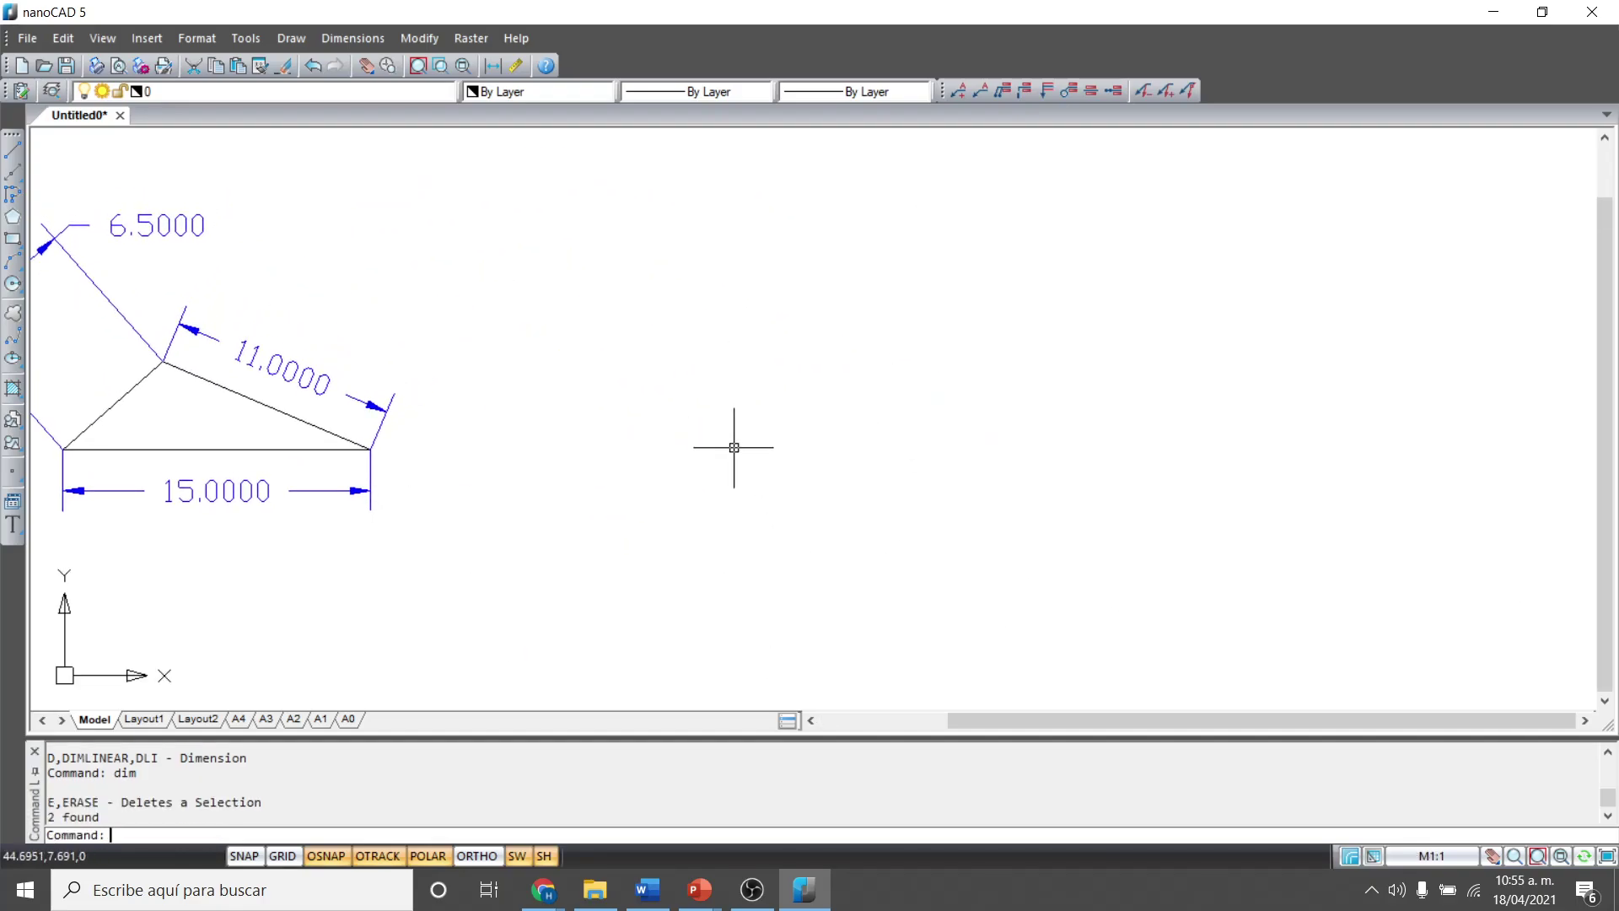
key(Return)
click(632, 453)
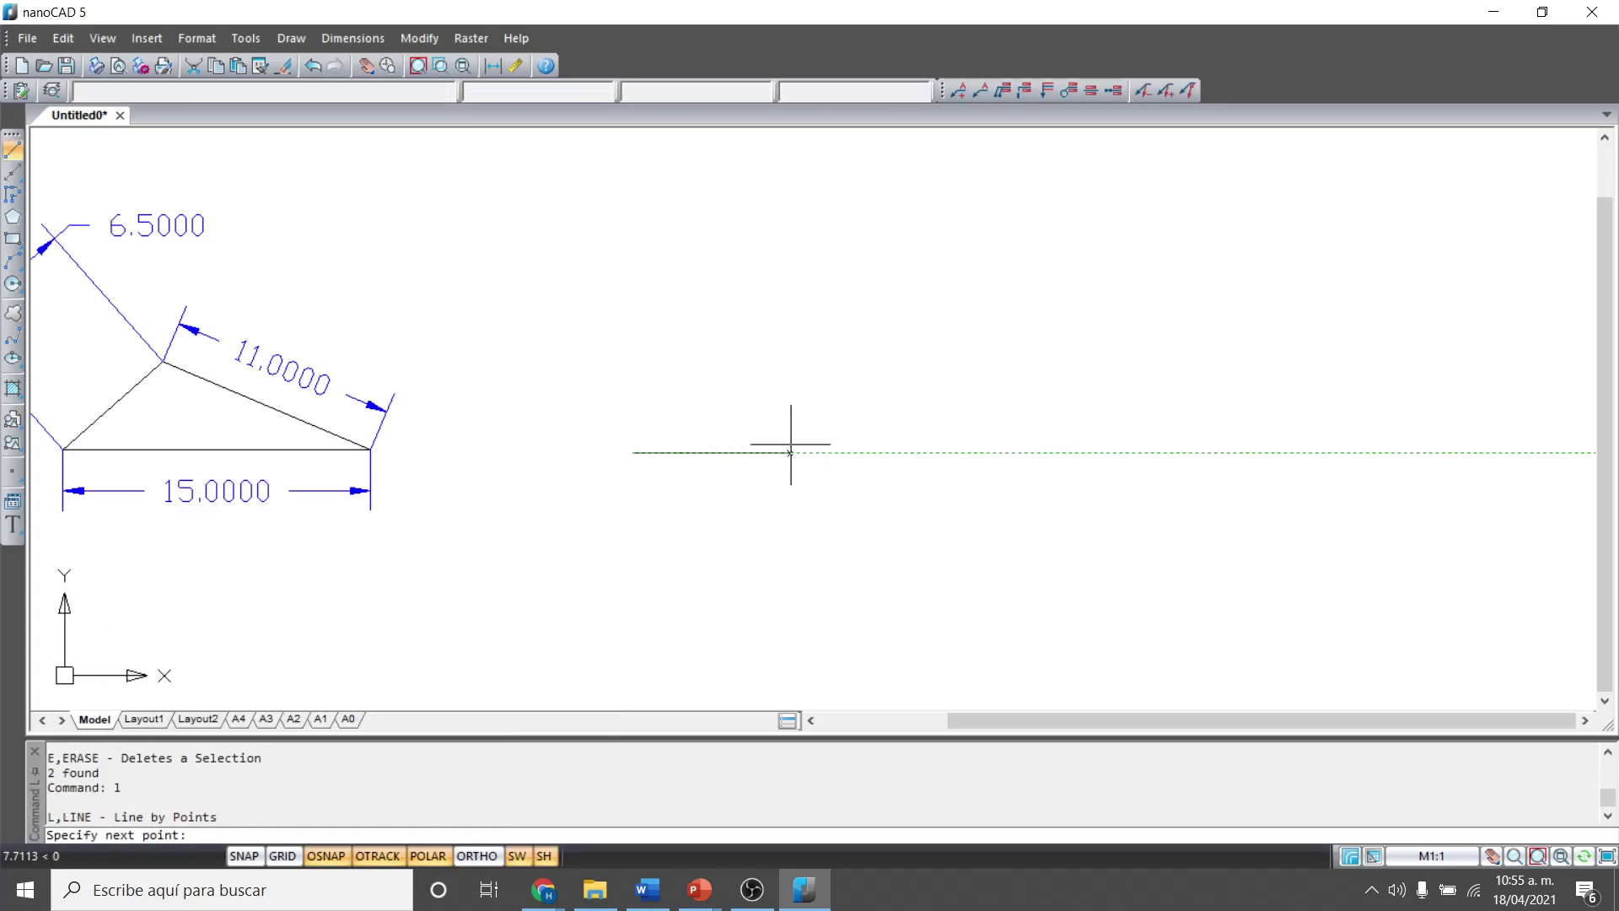
text(10)
key(Return)
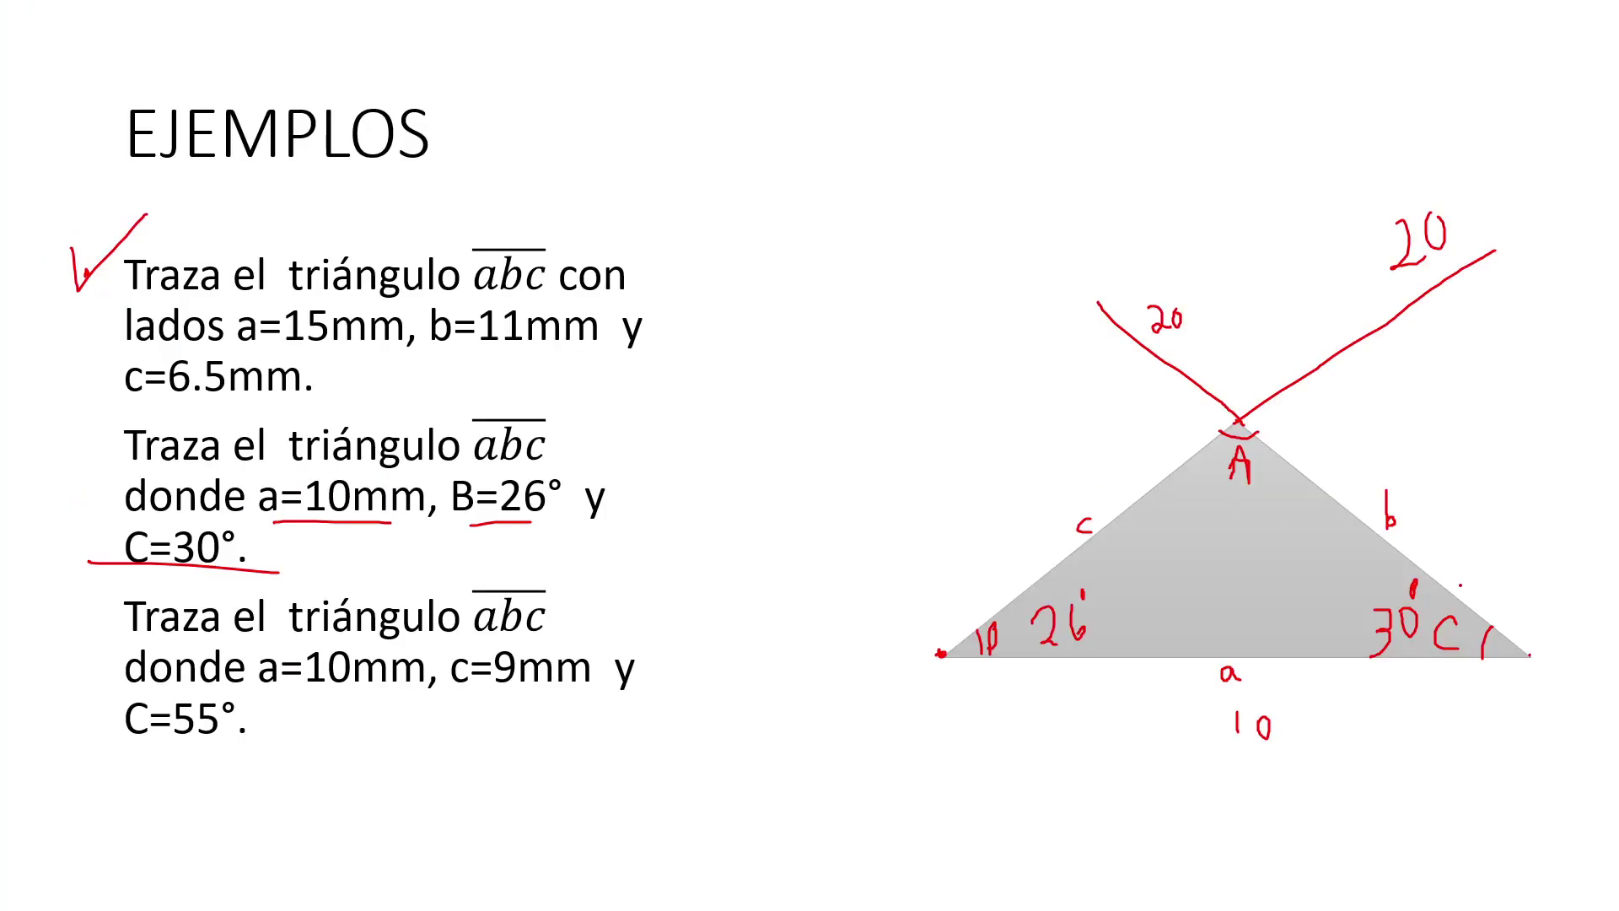
Draw a line 20 mm long at 26° from the left endpoint of the 10 mm base line.
click(1066, 606)
key(alt+Tab)
click(641, 454)
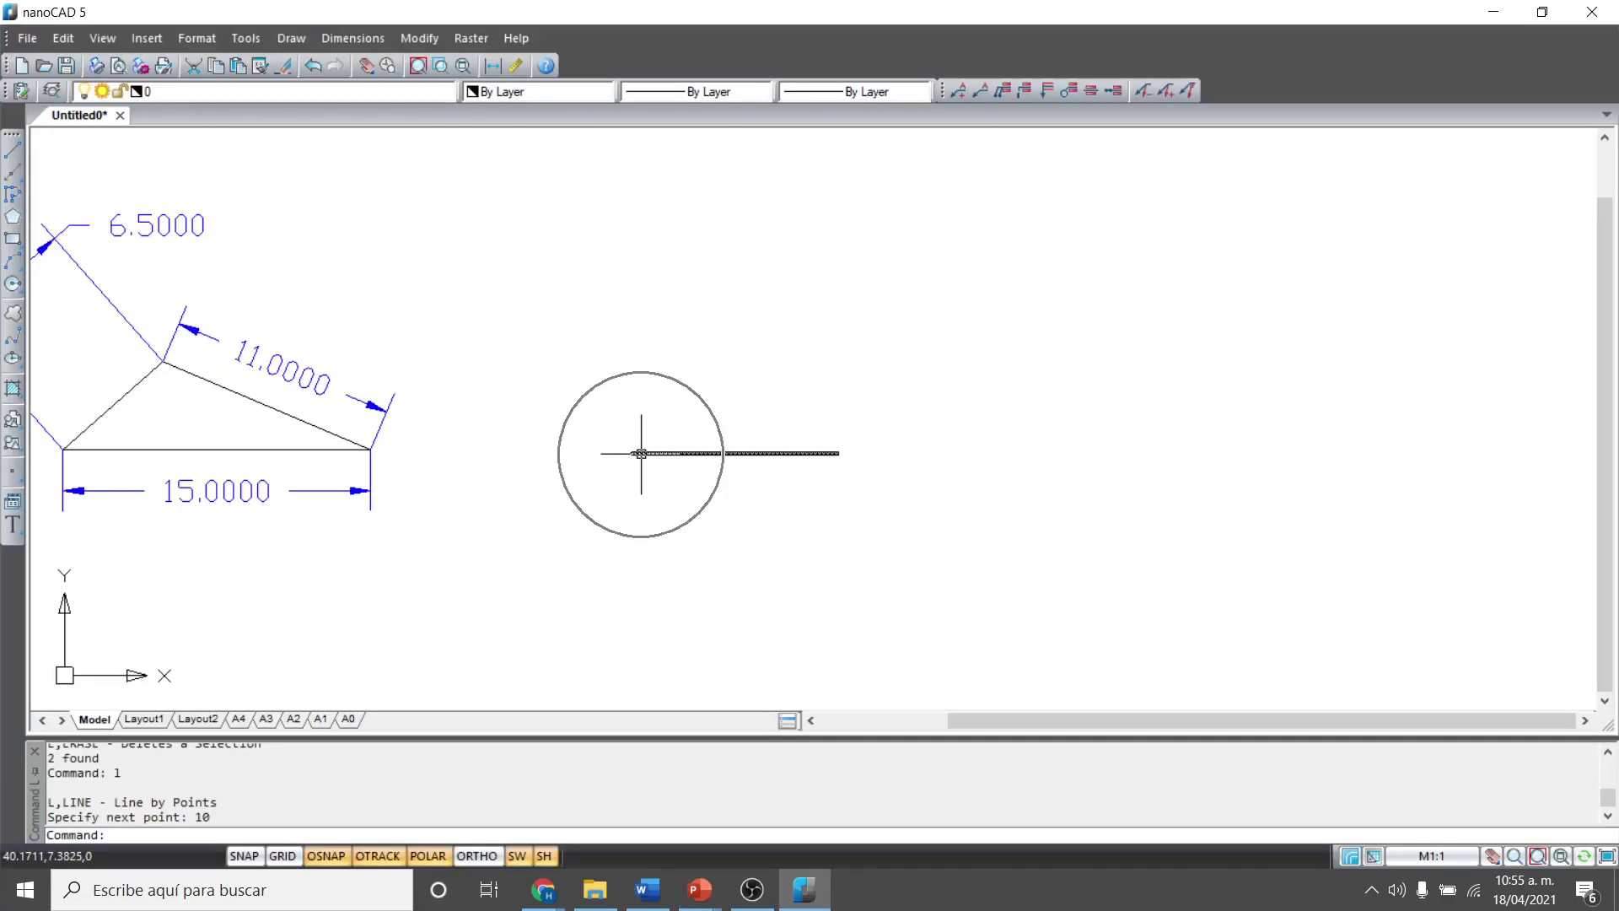
text(l)
key(Return)
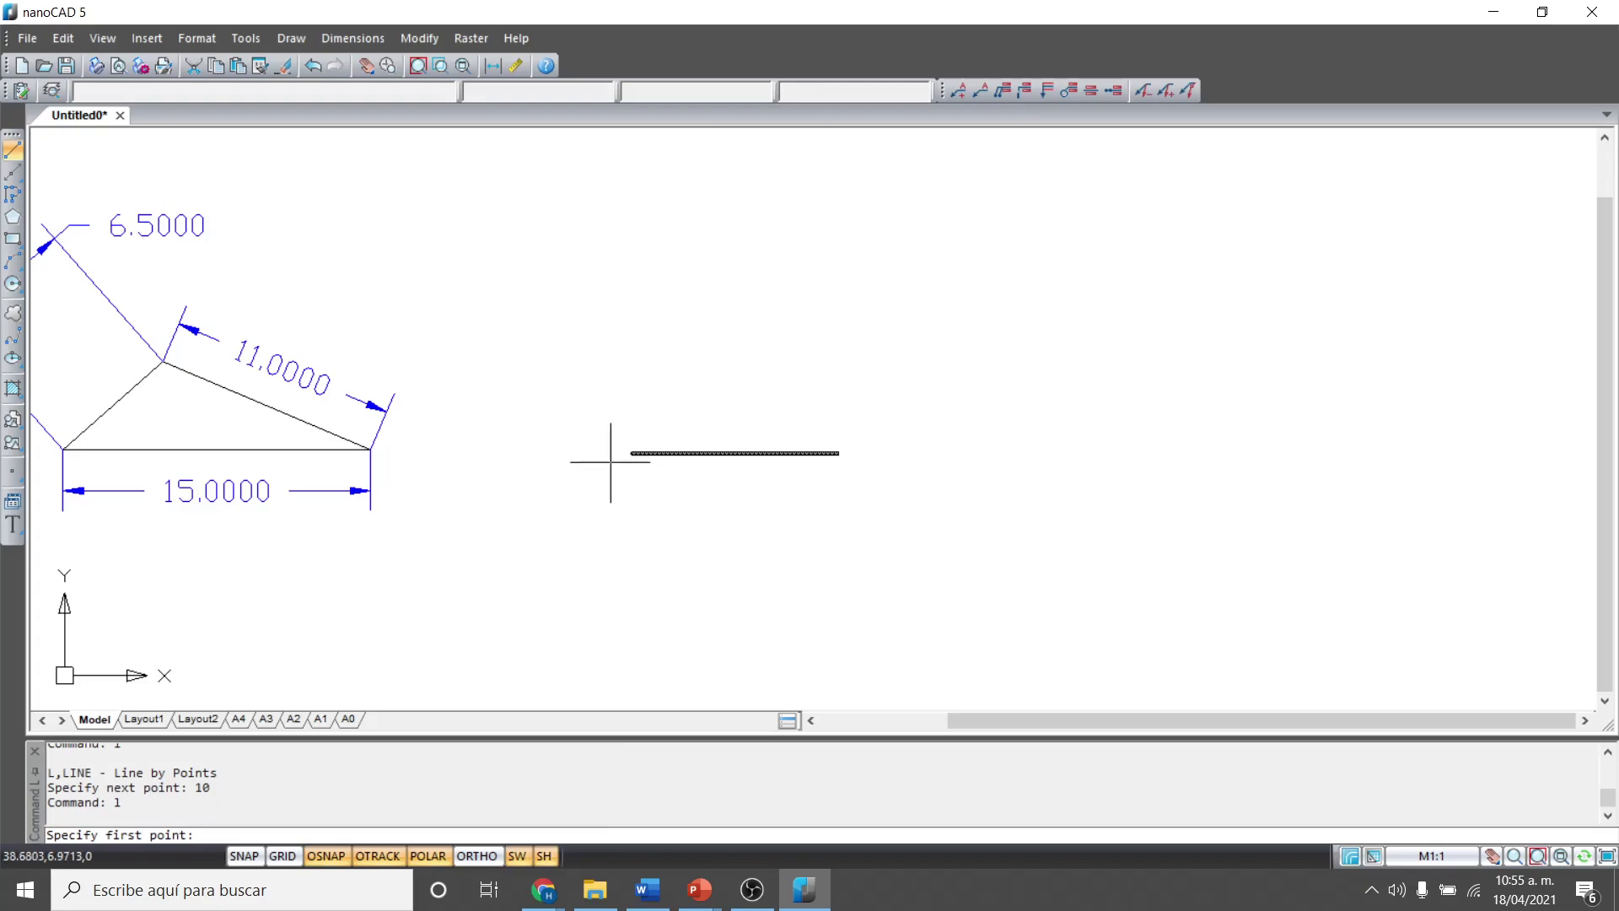
click(633, 454)
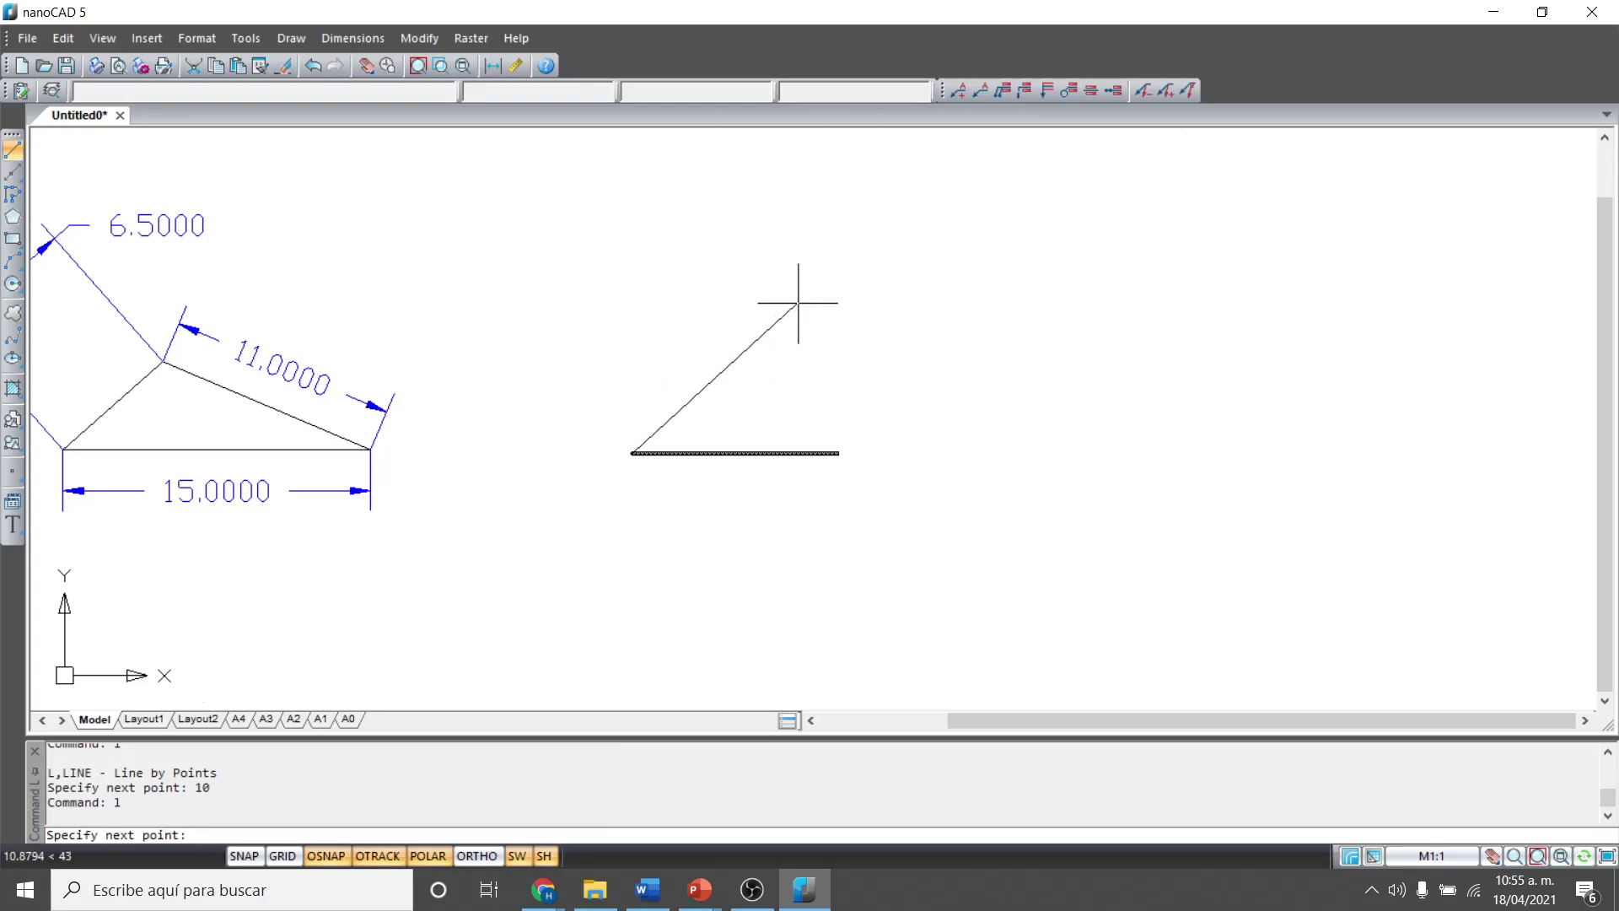
text(@20,)
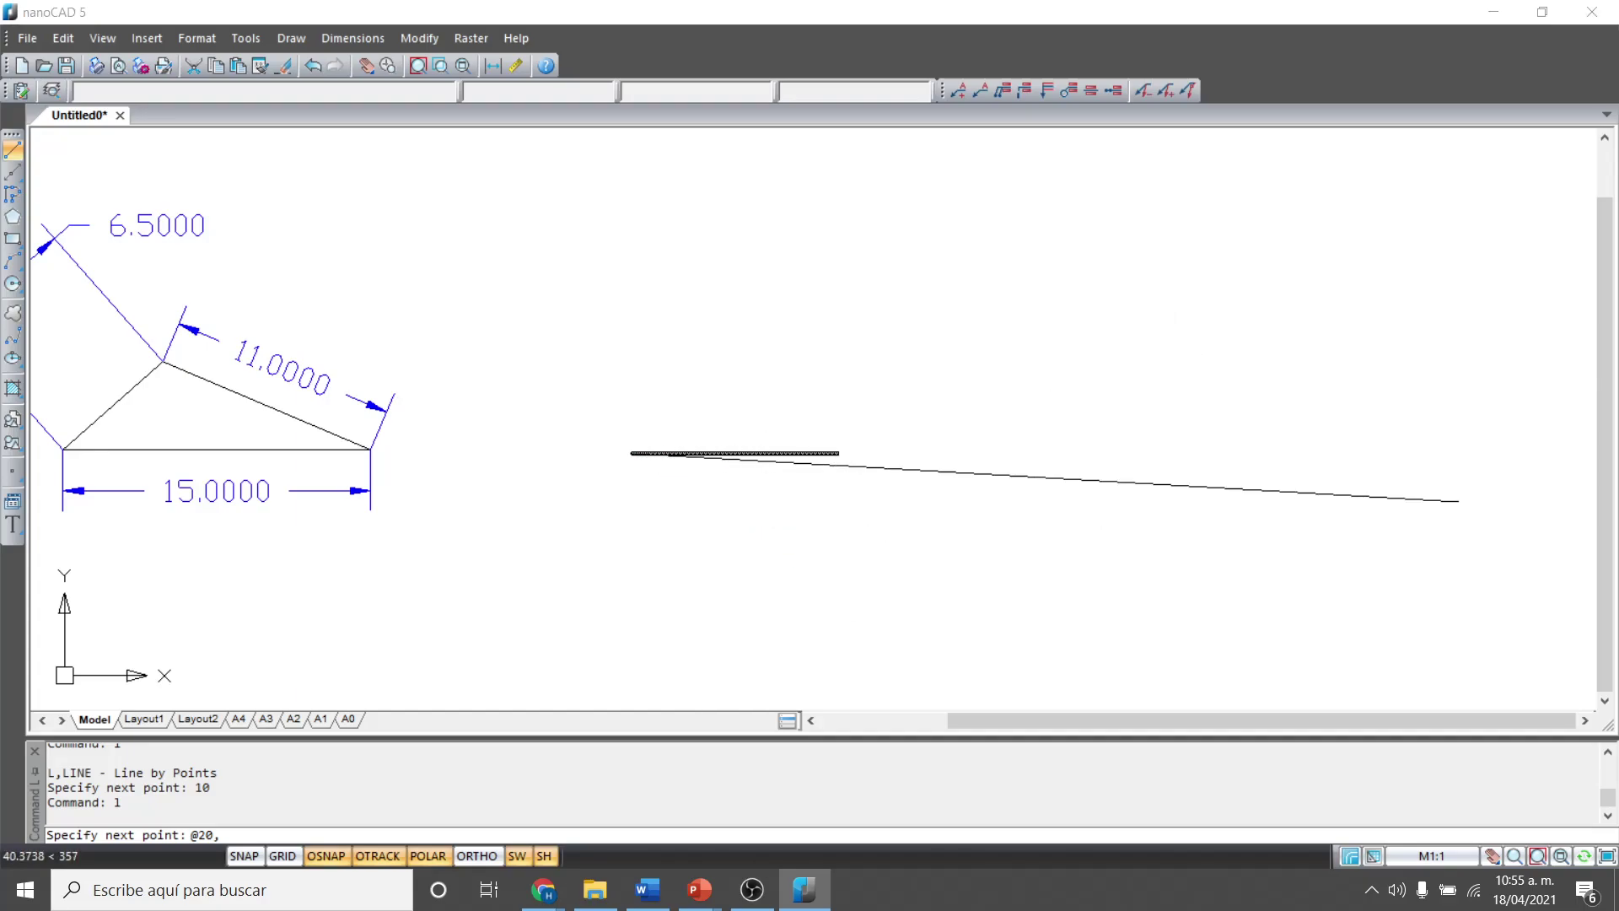
key(alt+Tab)
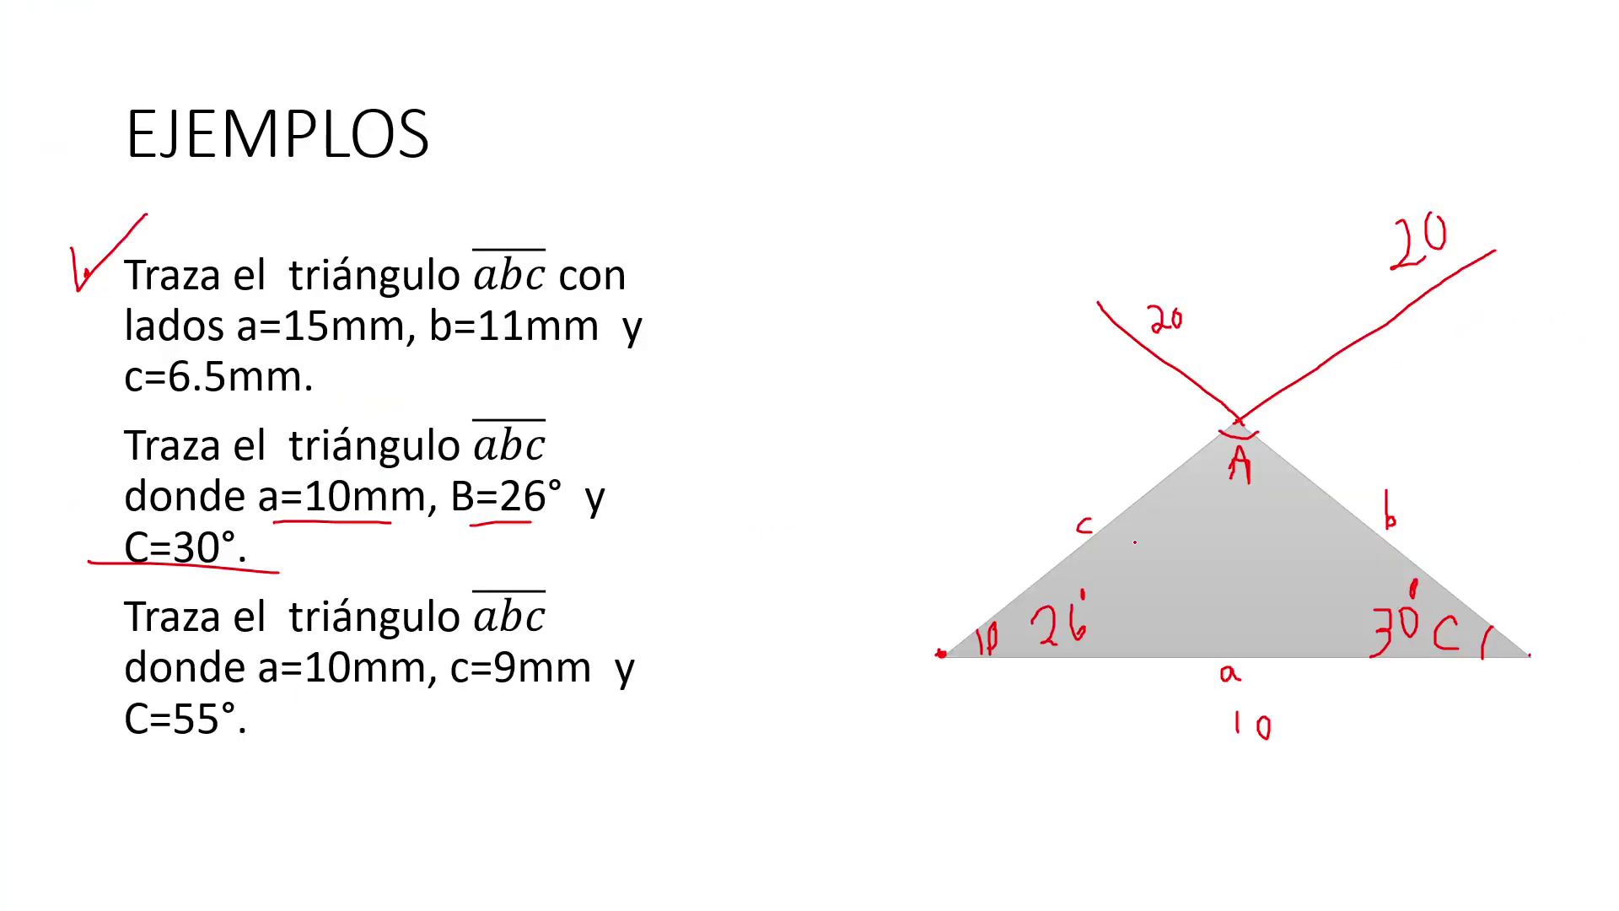
key(alt+Tab)
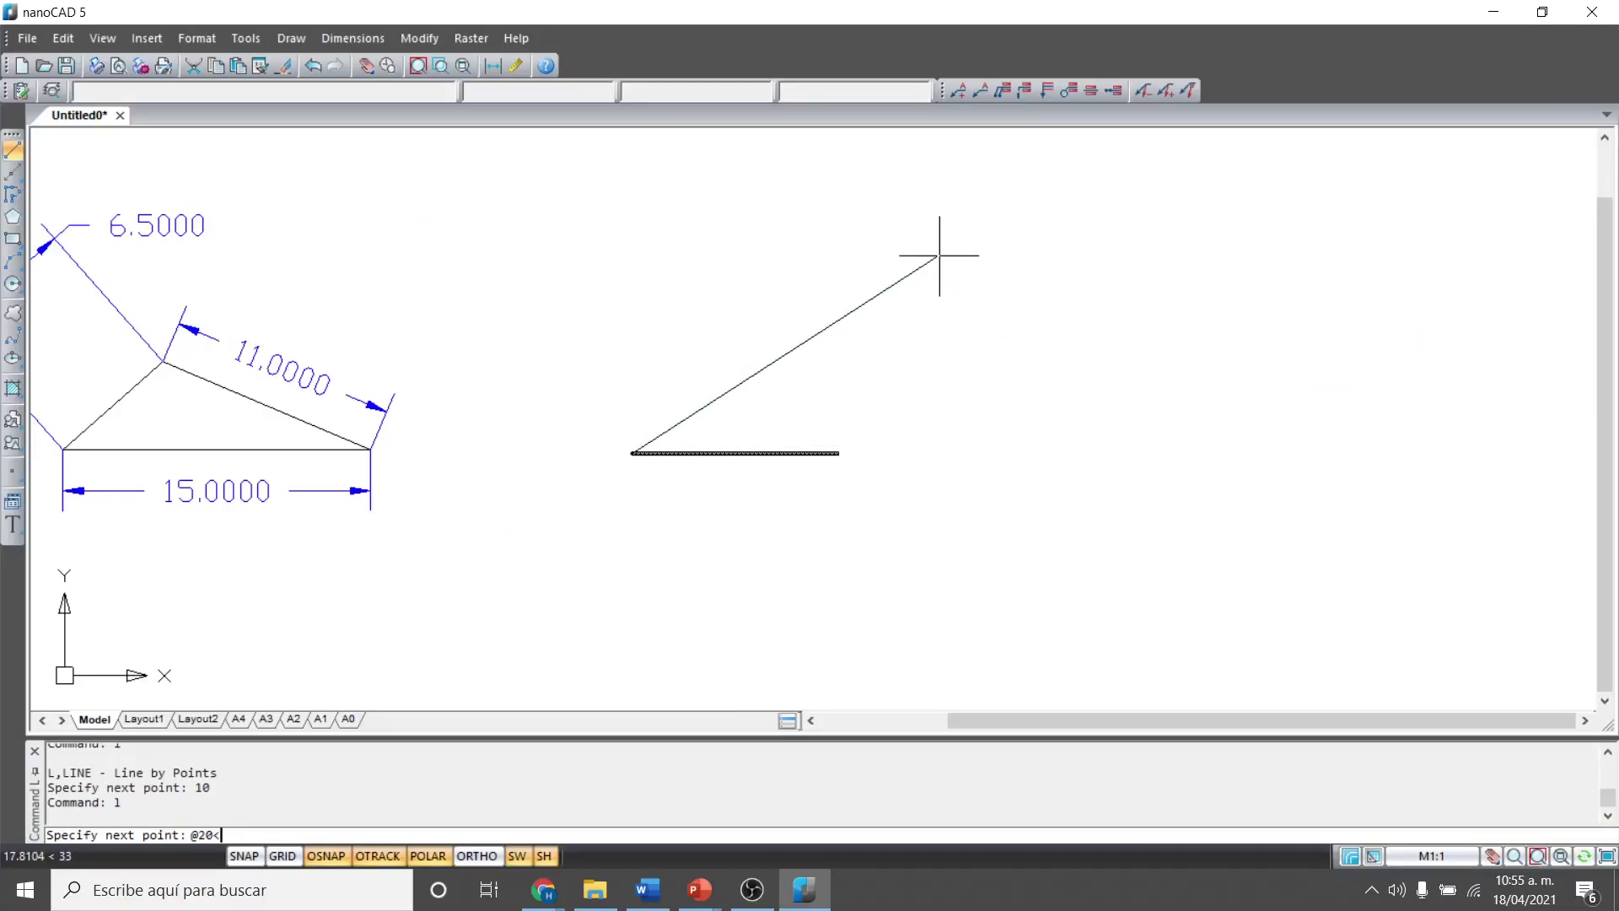
text(6)
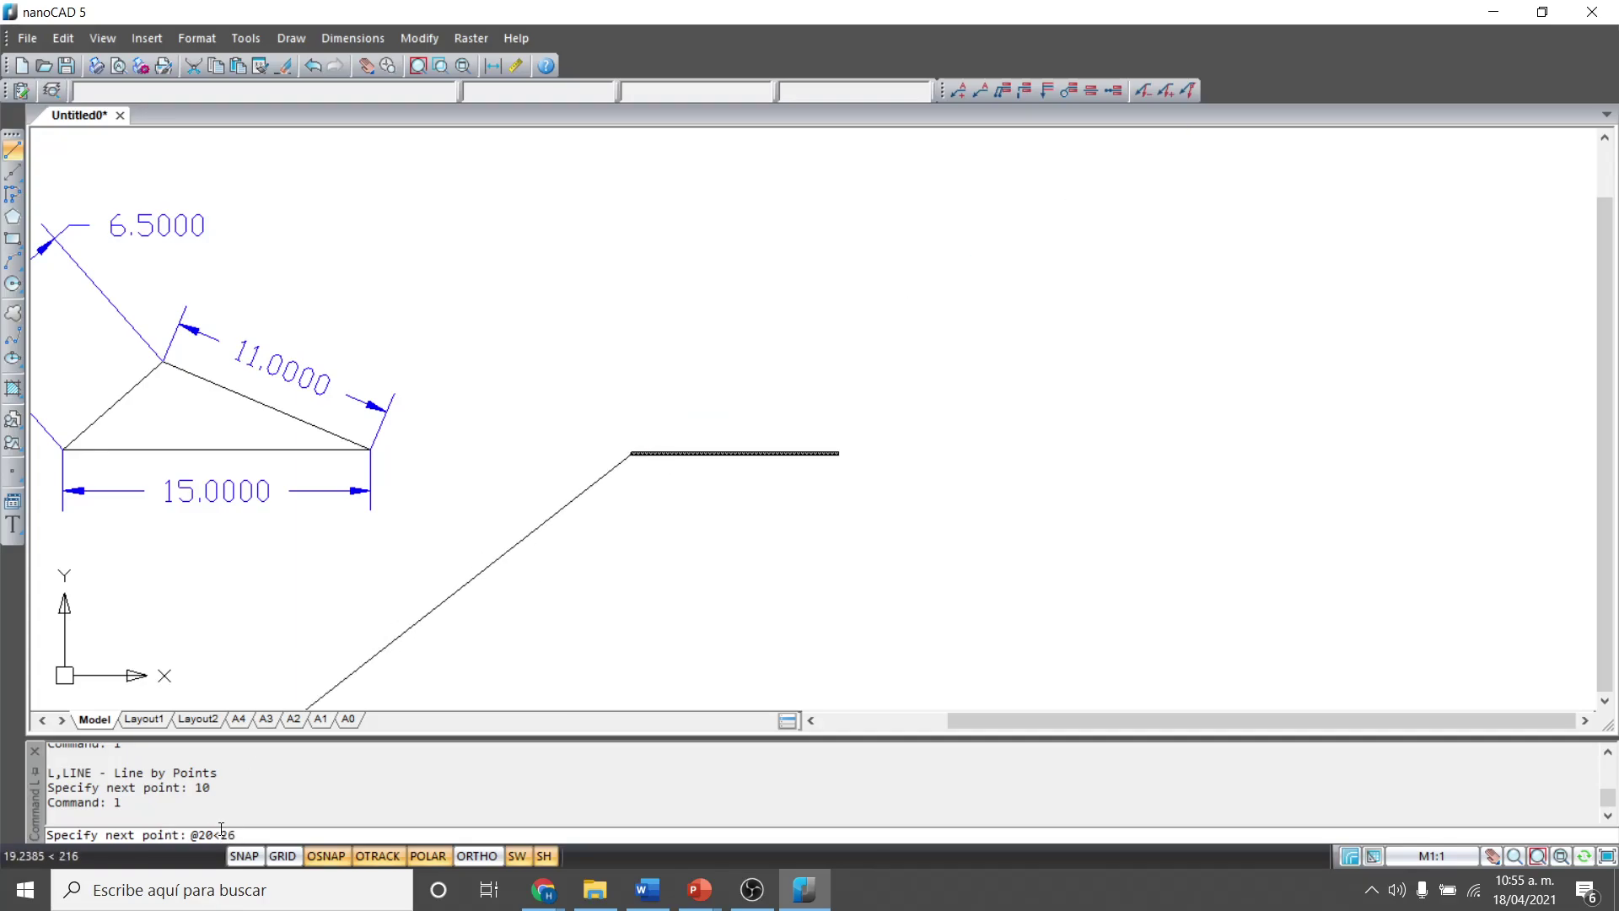
key(ctrl)
key(ctrl)
key(ctrl)
key(ctrl)
key(ctrl)
key(ctrl)
key(Return)
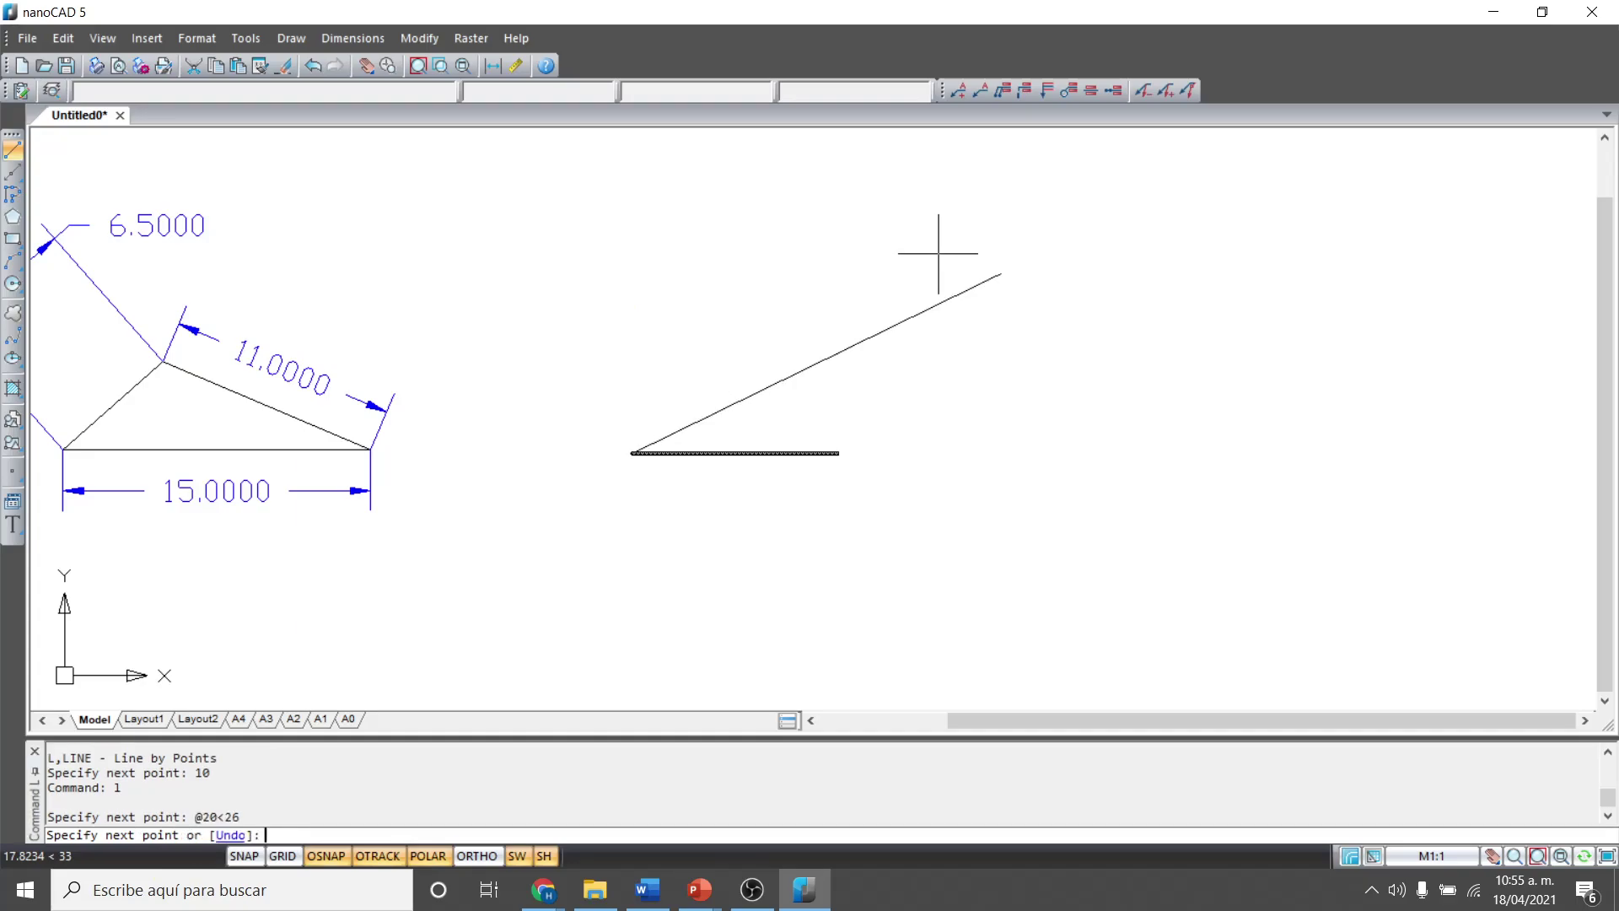
key(Return)
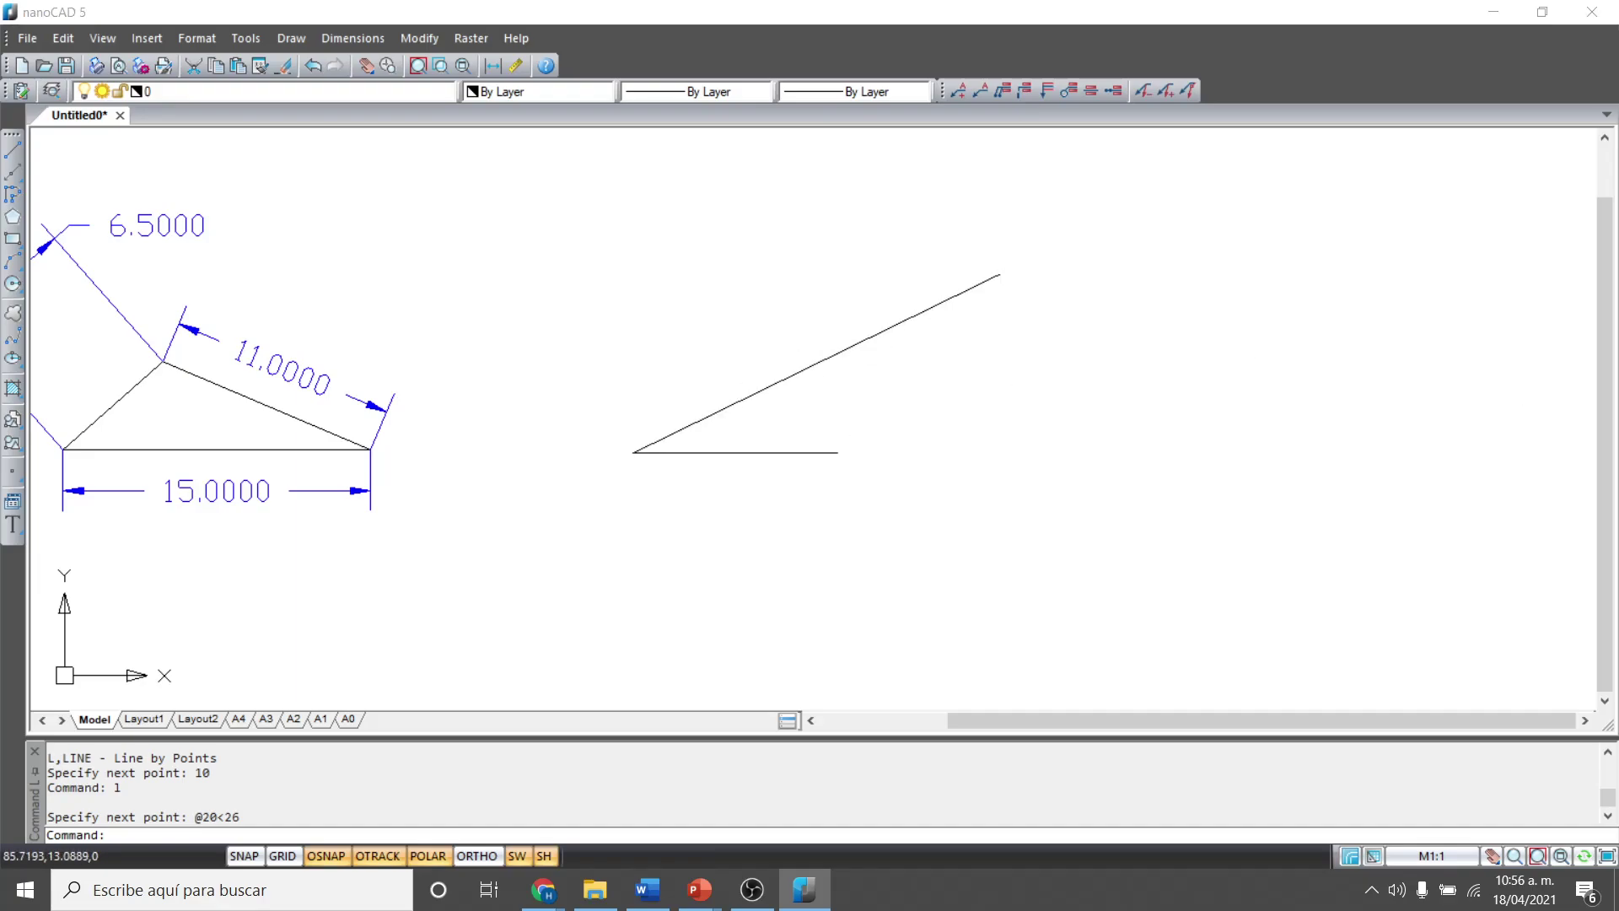
Draw a line 20 mm long at an angle of 180-30 degrees from the right endpoint of the base line.
key(alt+Tab)
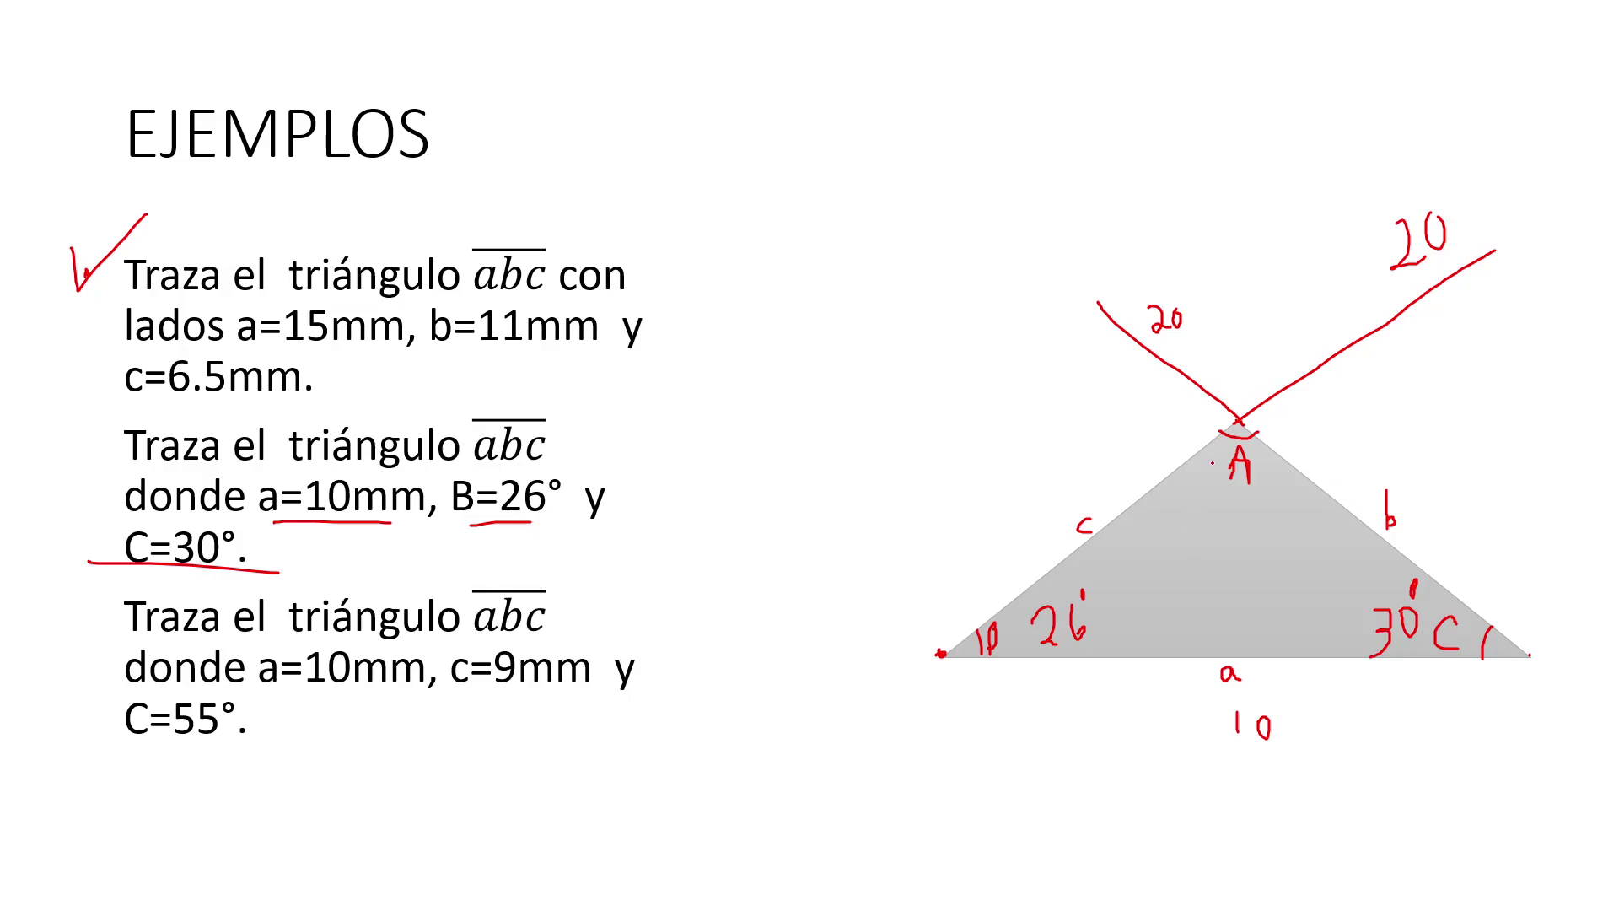
click(1456, 609)
click(1444, 631)
key(alt+Tab)
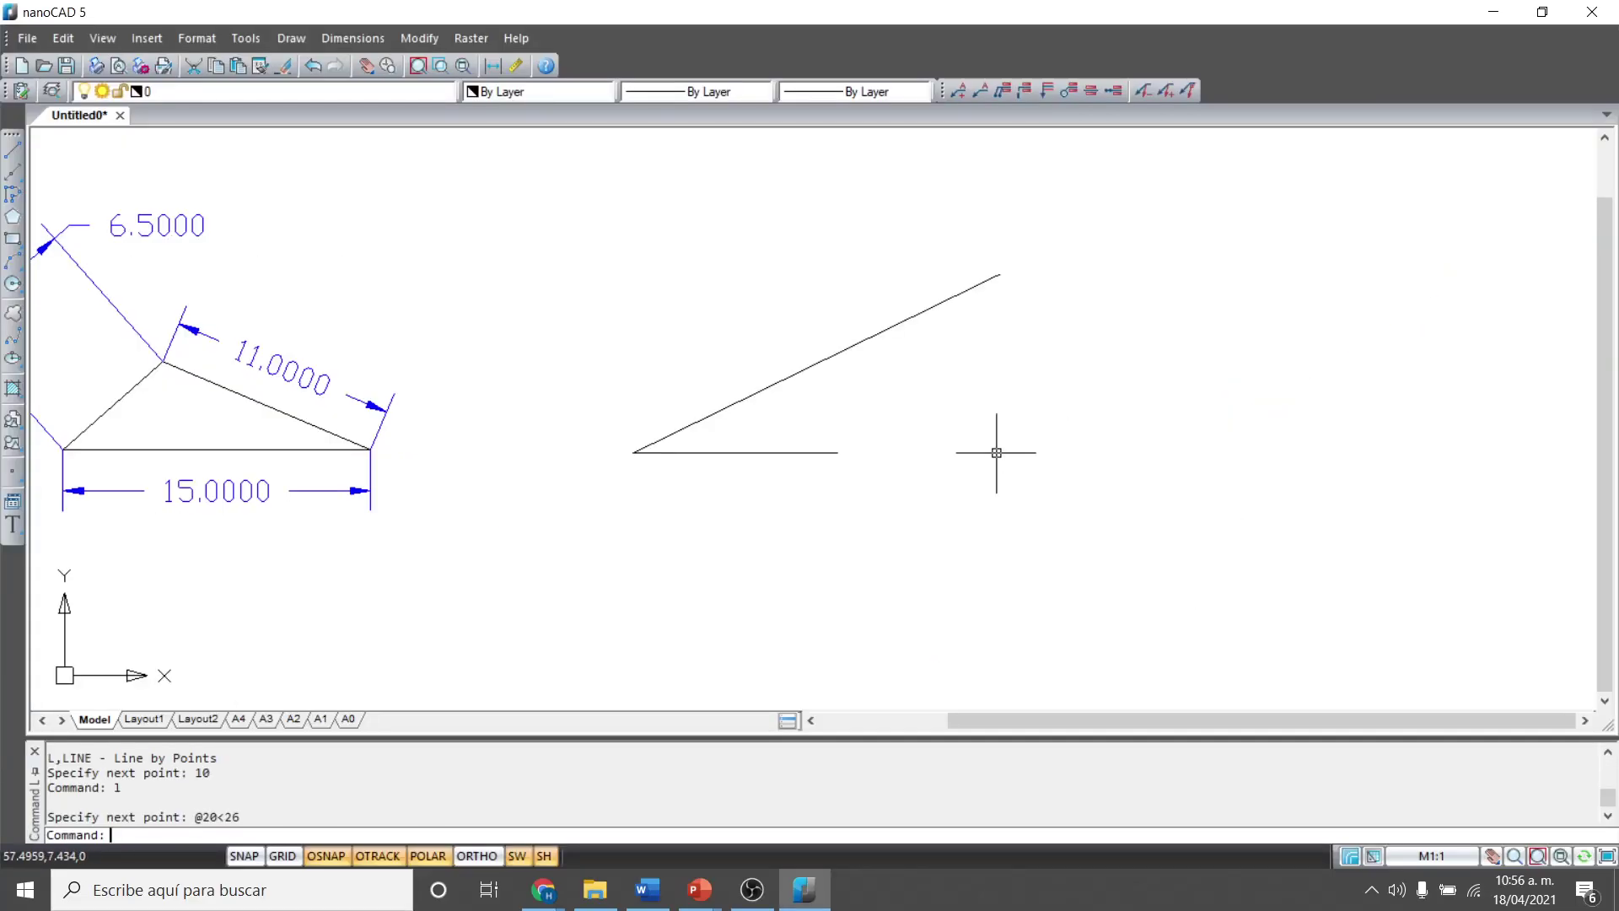
text(l)
key(Return)
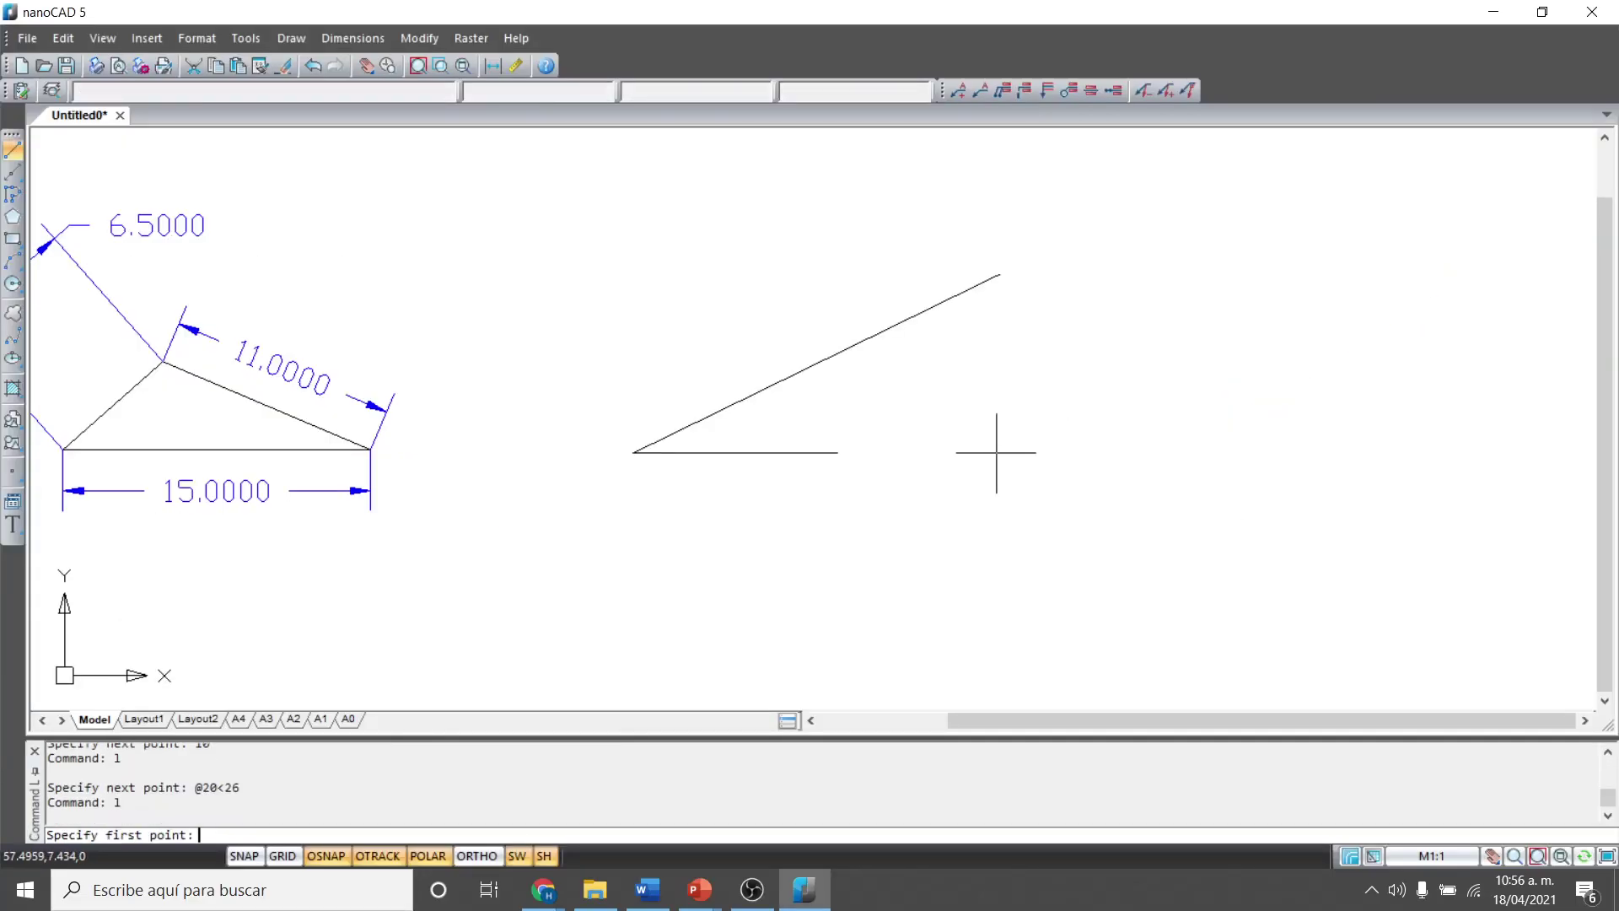
click(838, 452)
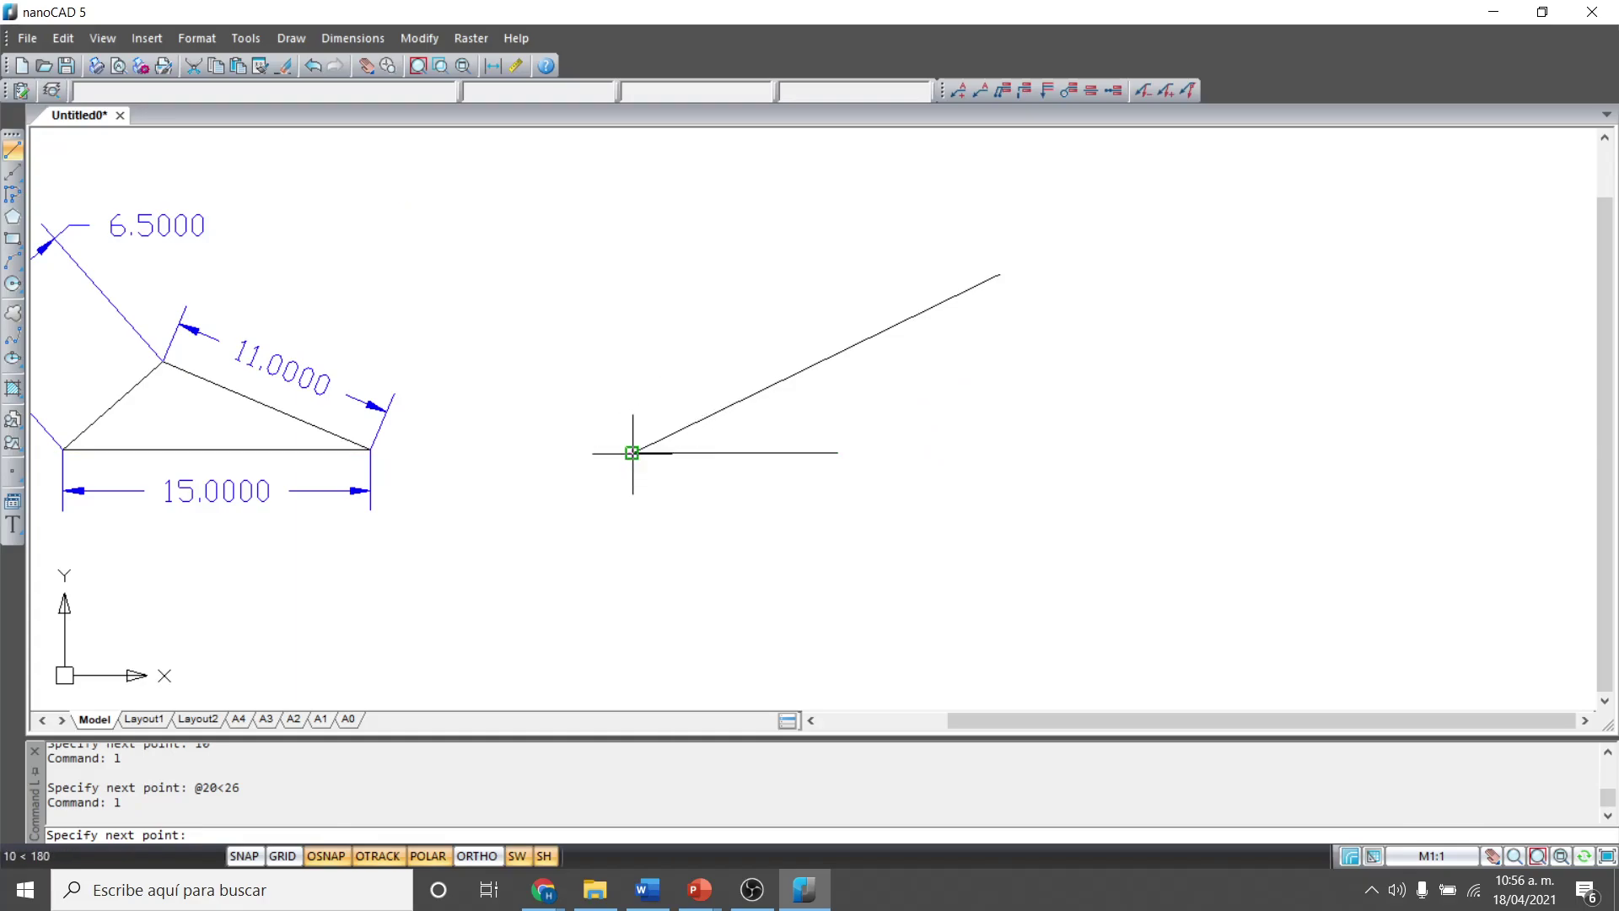
key(ctrl)
key(ctrl)
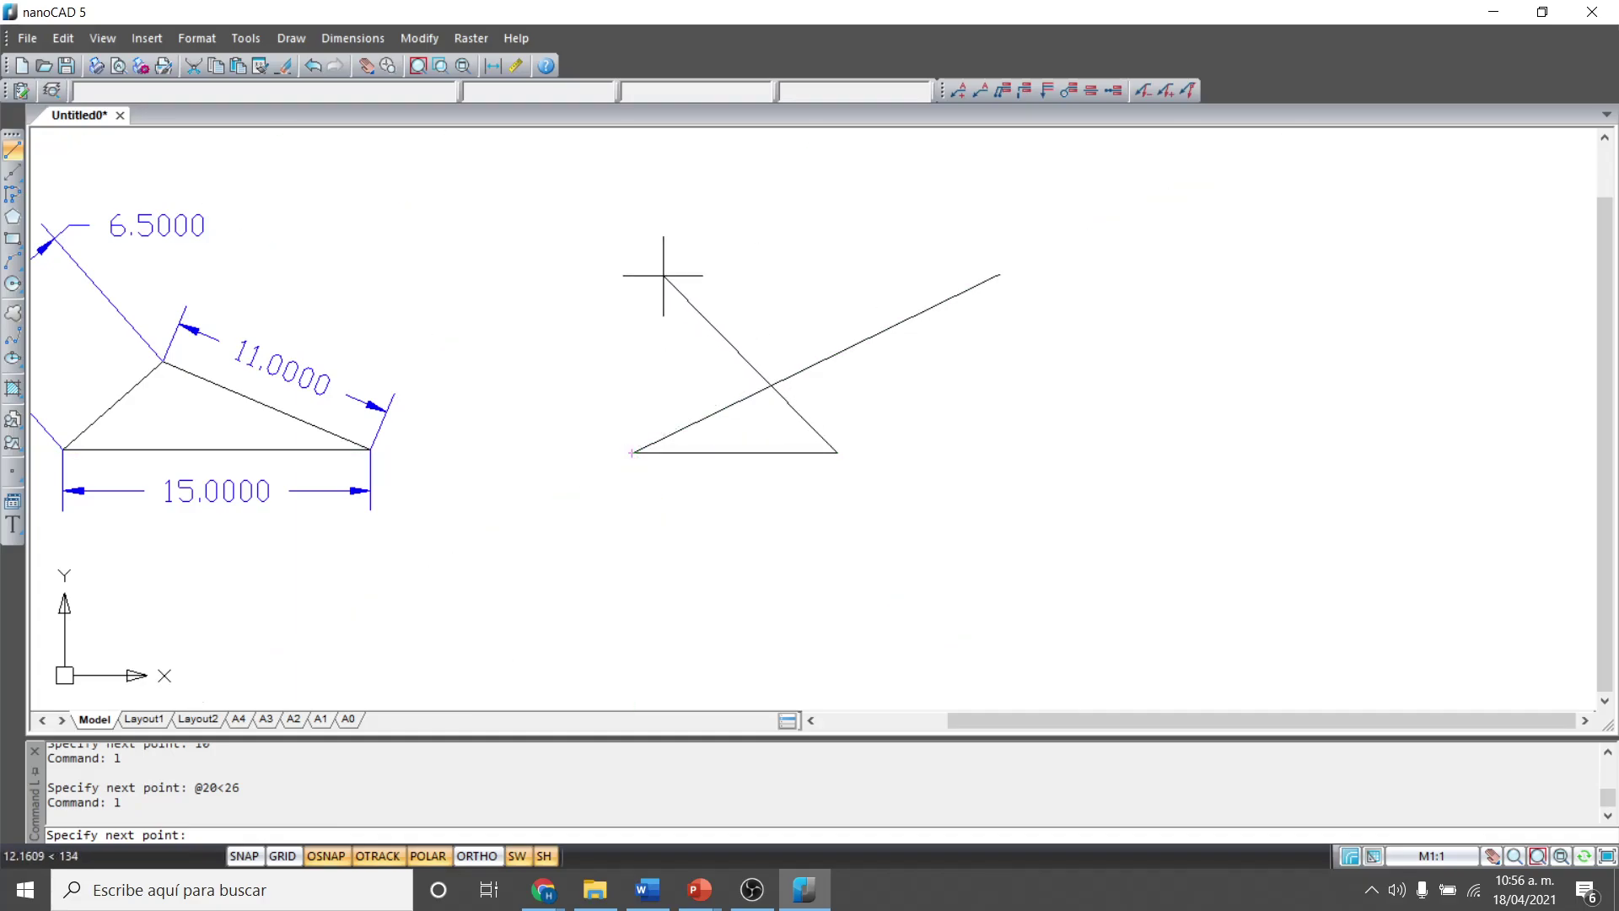
text(@)
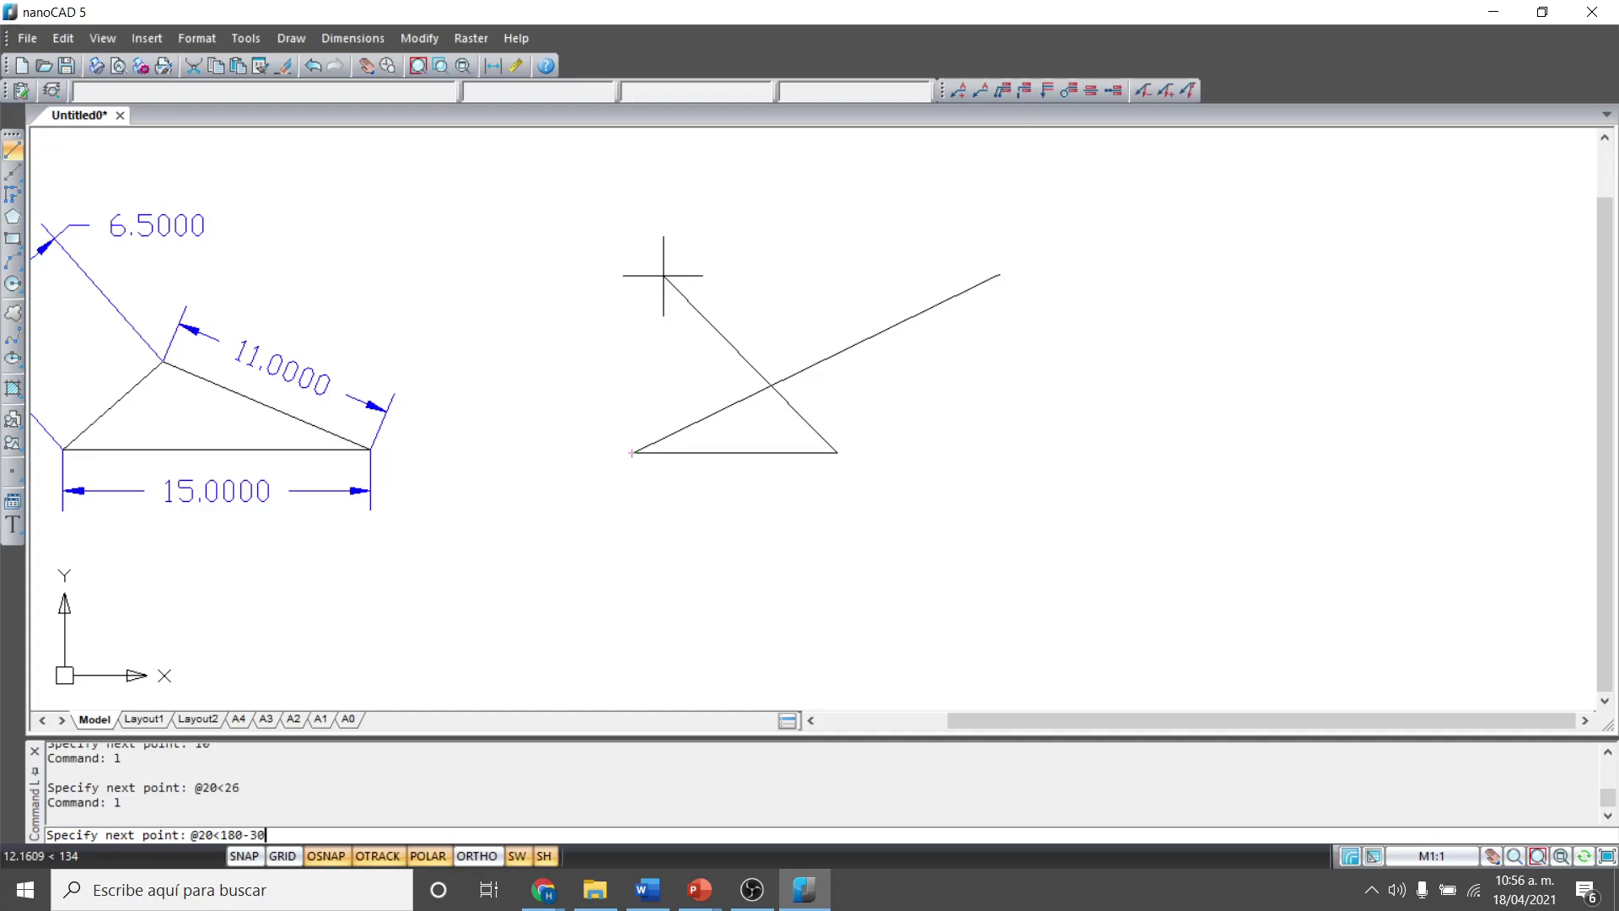
text(20<180-30)
key(Return)
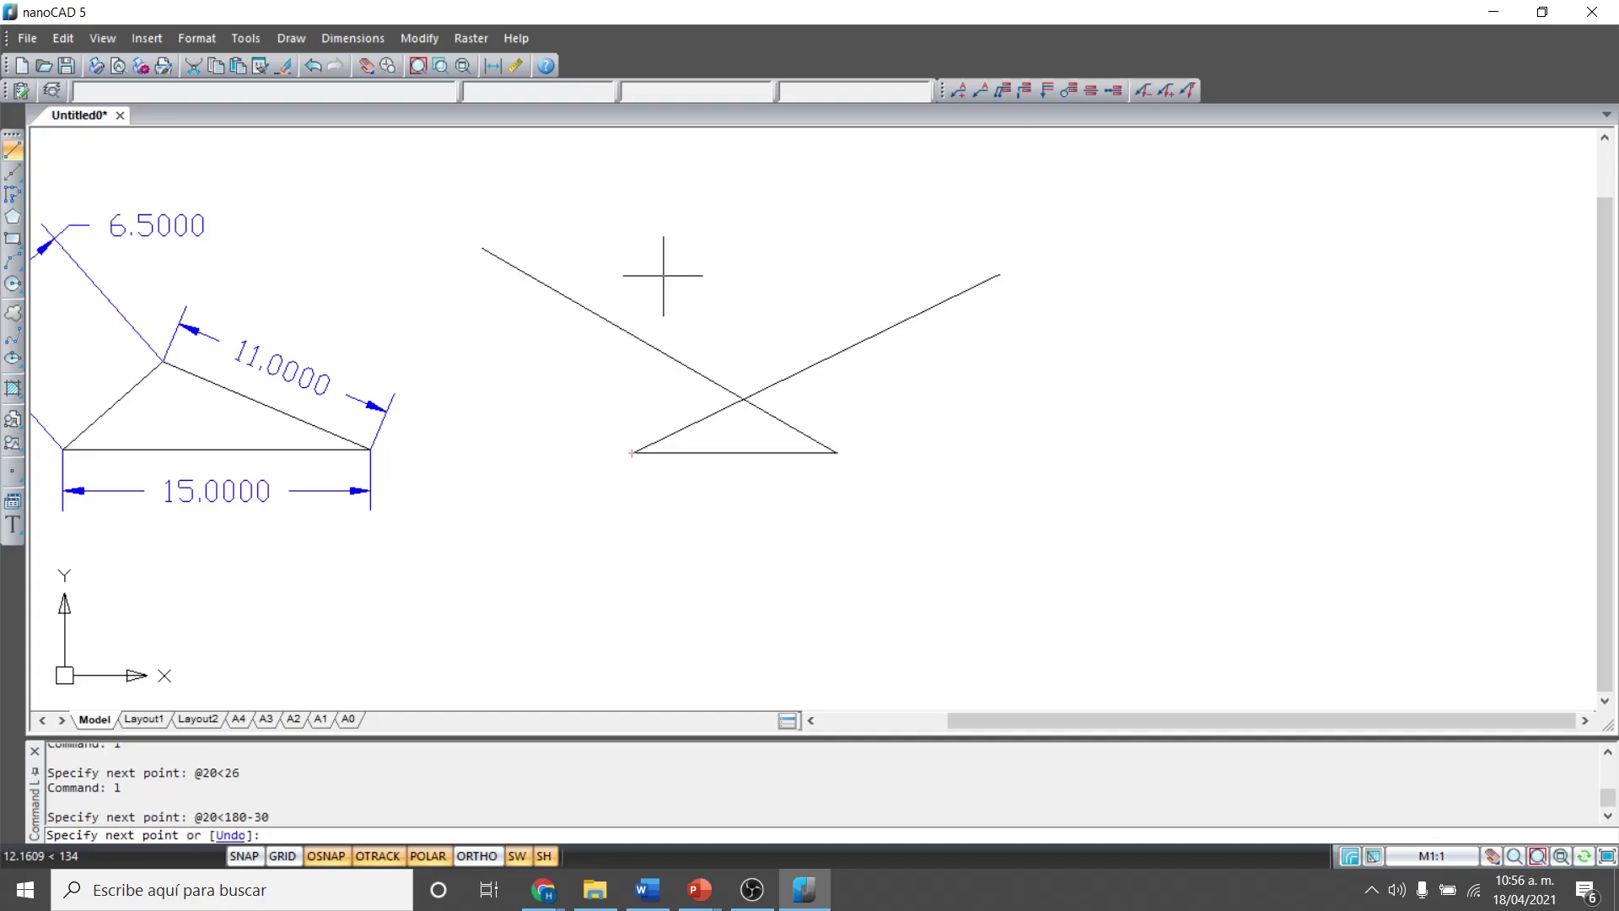
key(Return)
Dimension the new base line's length, placing the dimension below it.
scroll(792, 388, up, 3)
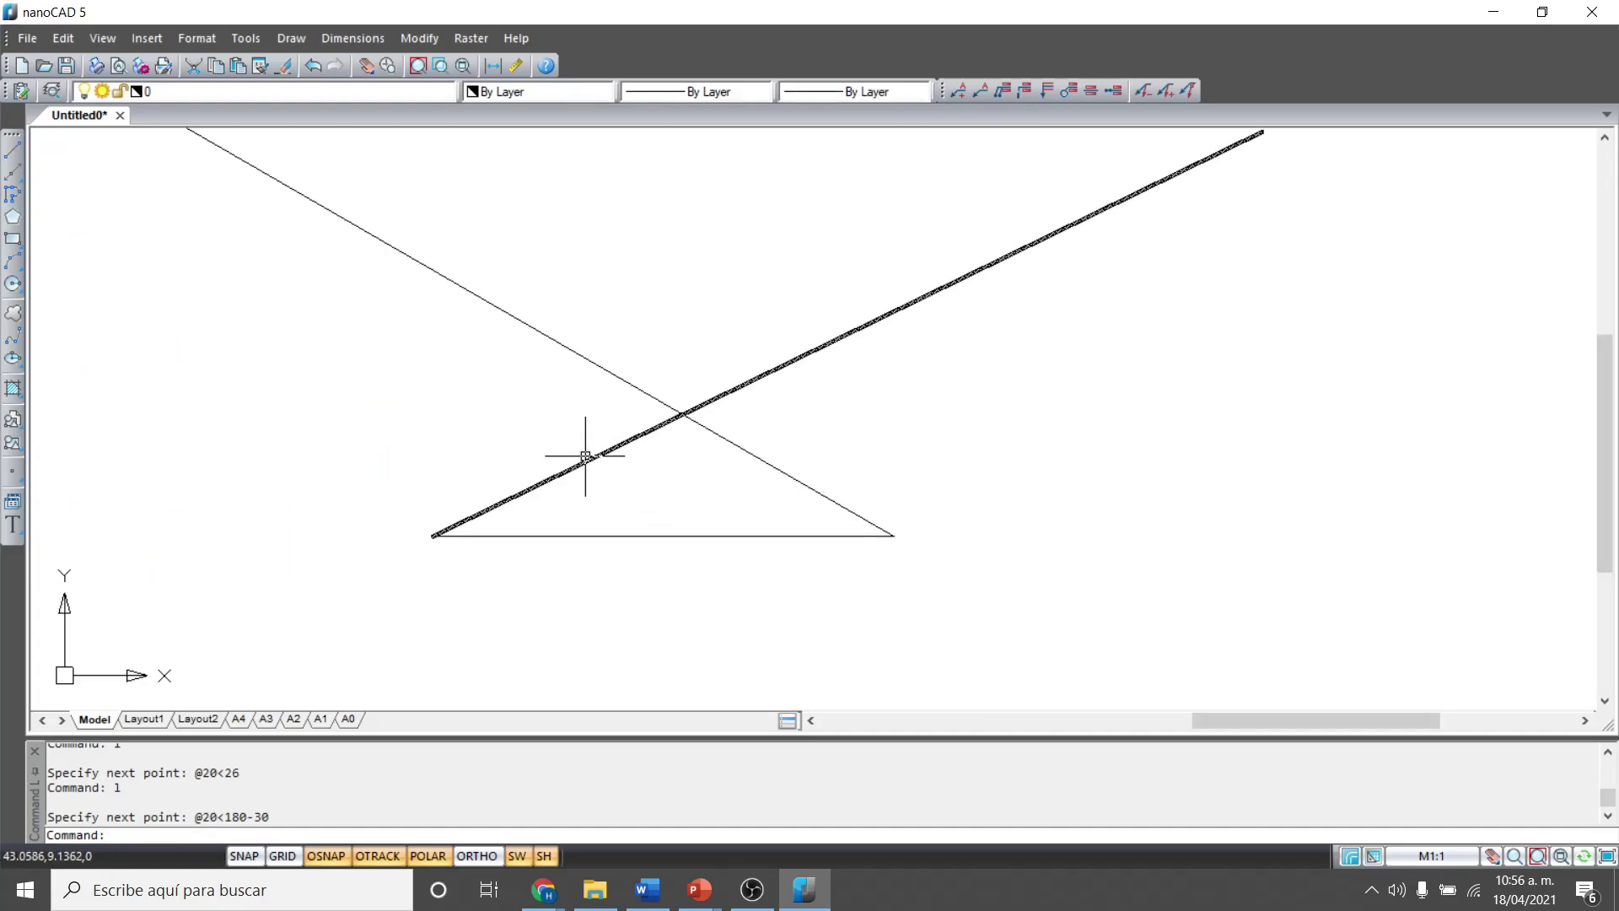
middle_drag(712, 423, 753, 483)
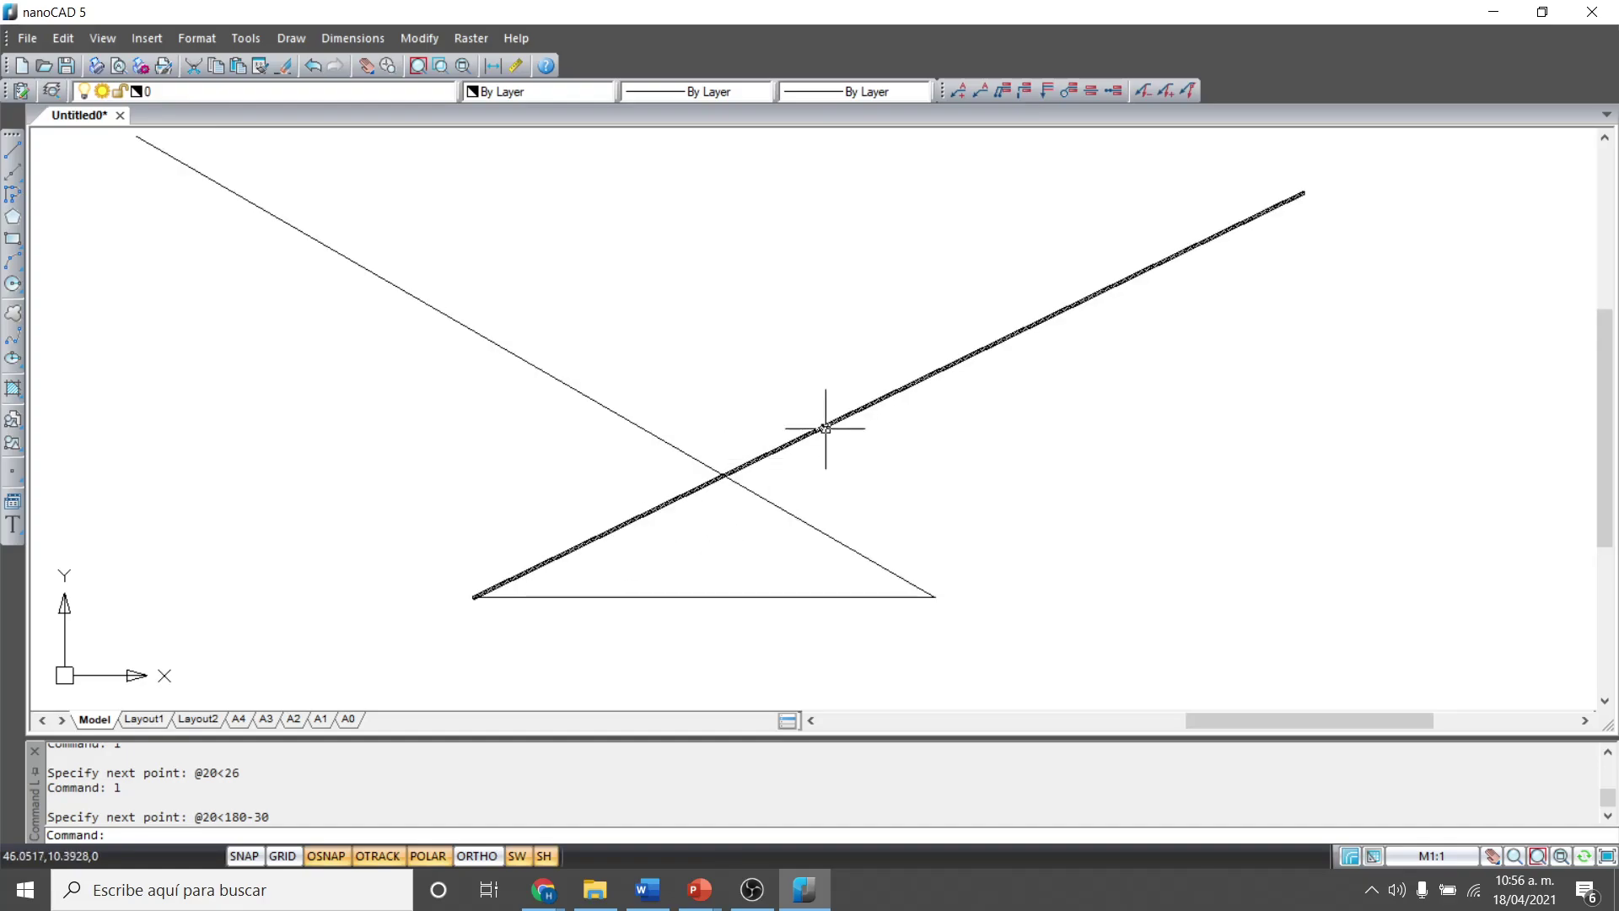
scroll(835, 417, down, 2)
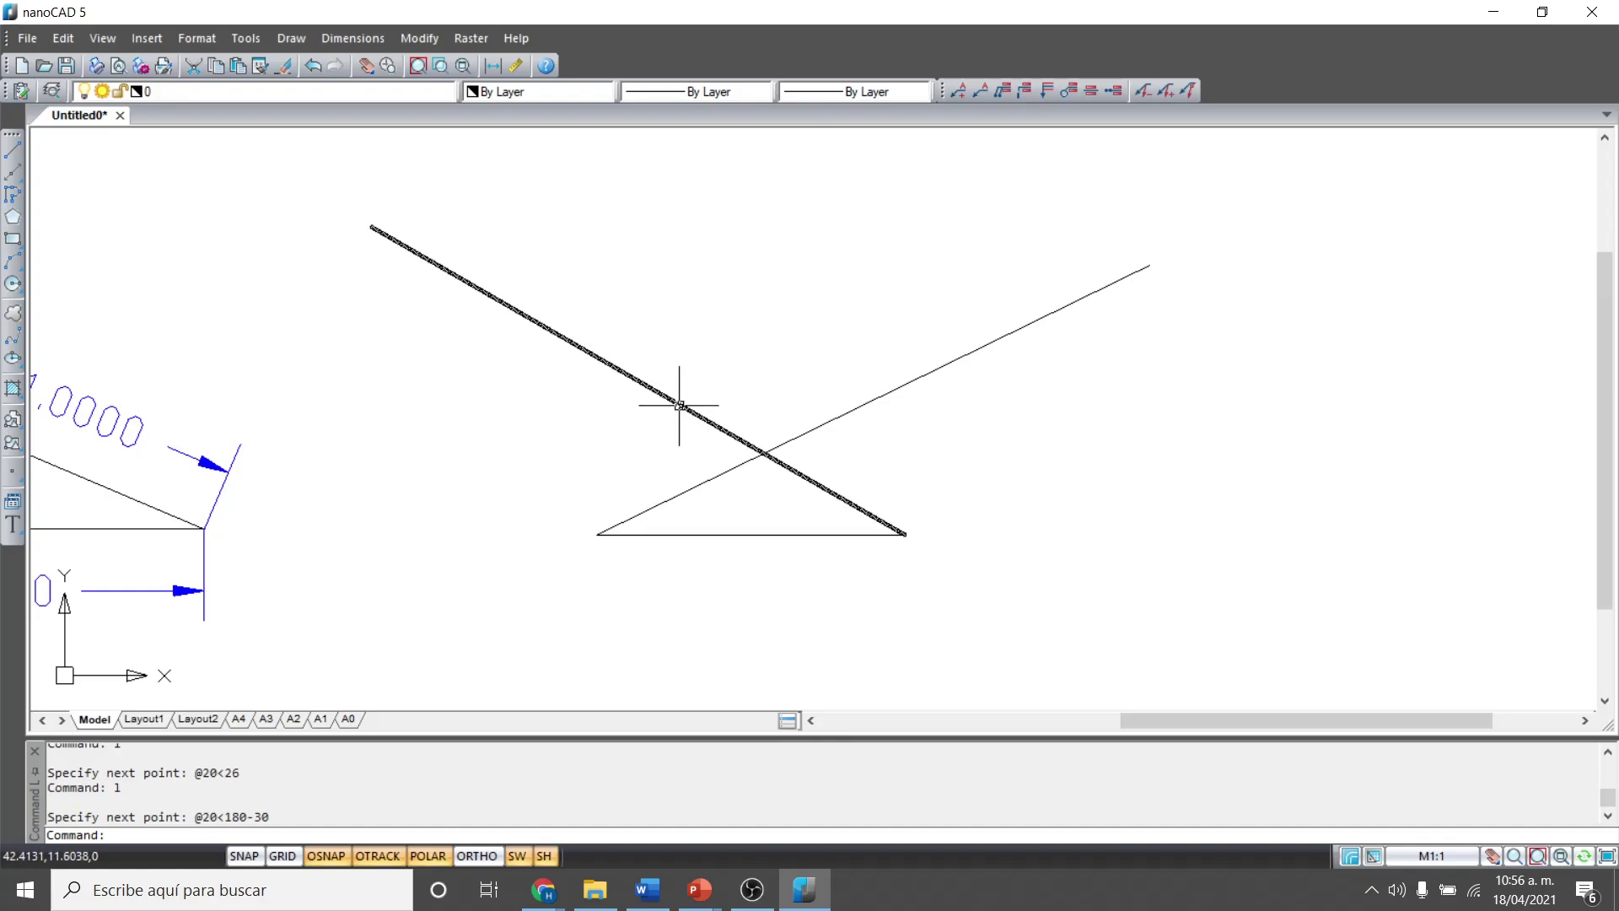
mouse_move(679, 406)
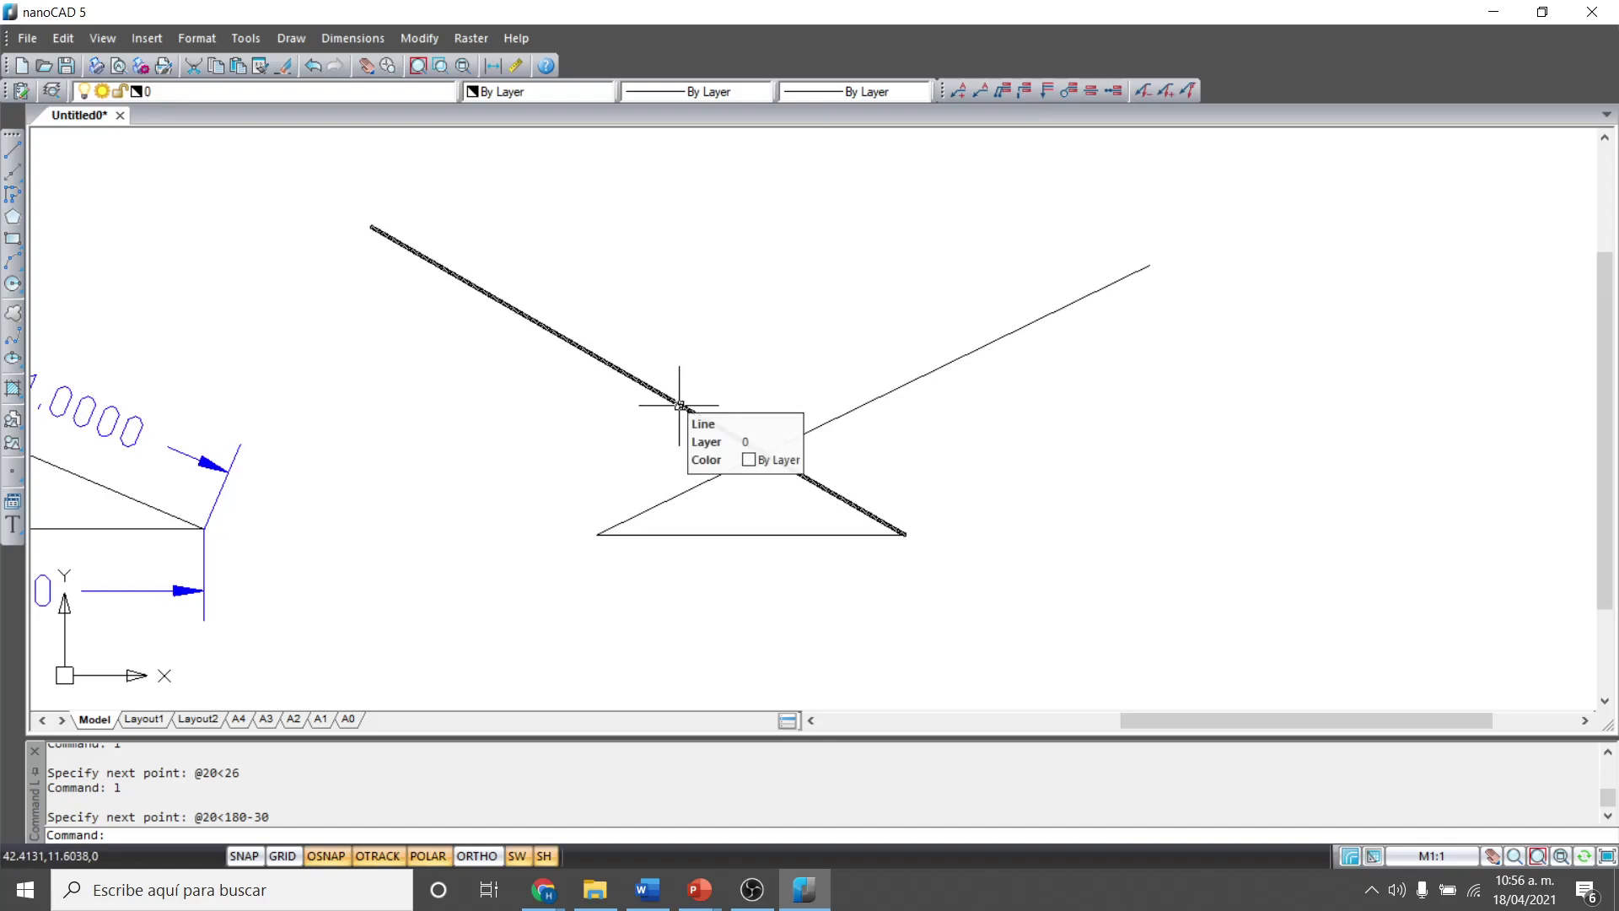
text(dim)
key(Return)
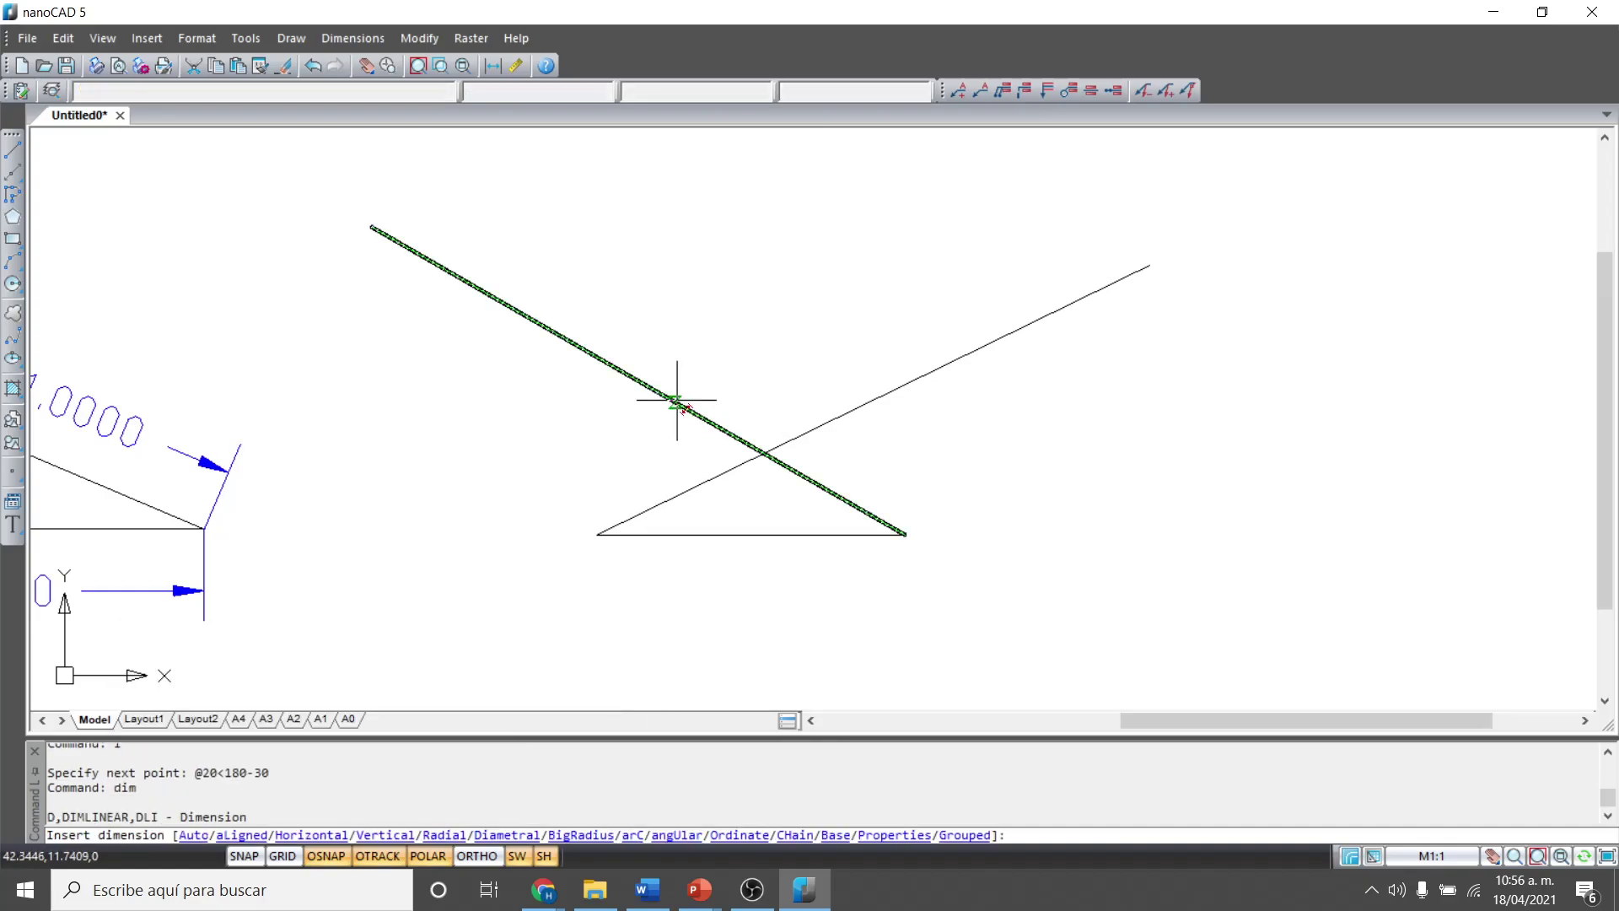
click(658, 535)
click(654, 582)
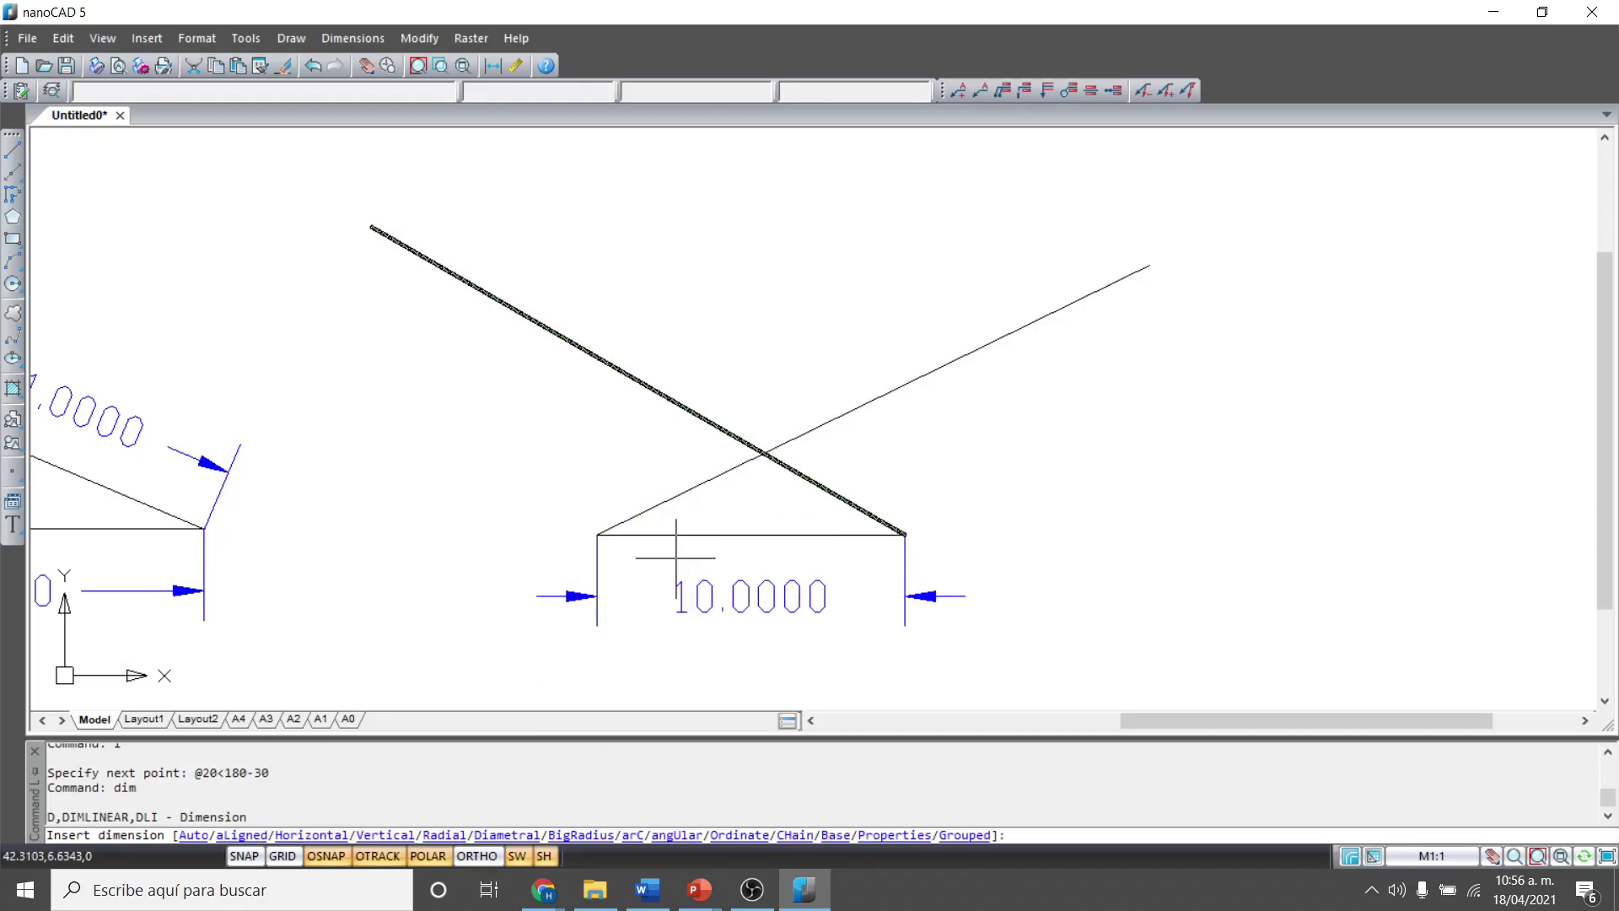
Add angular dimensions between the base and each of the two slanted lines, placed outside the triangle on either side.
click(716, 419)
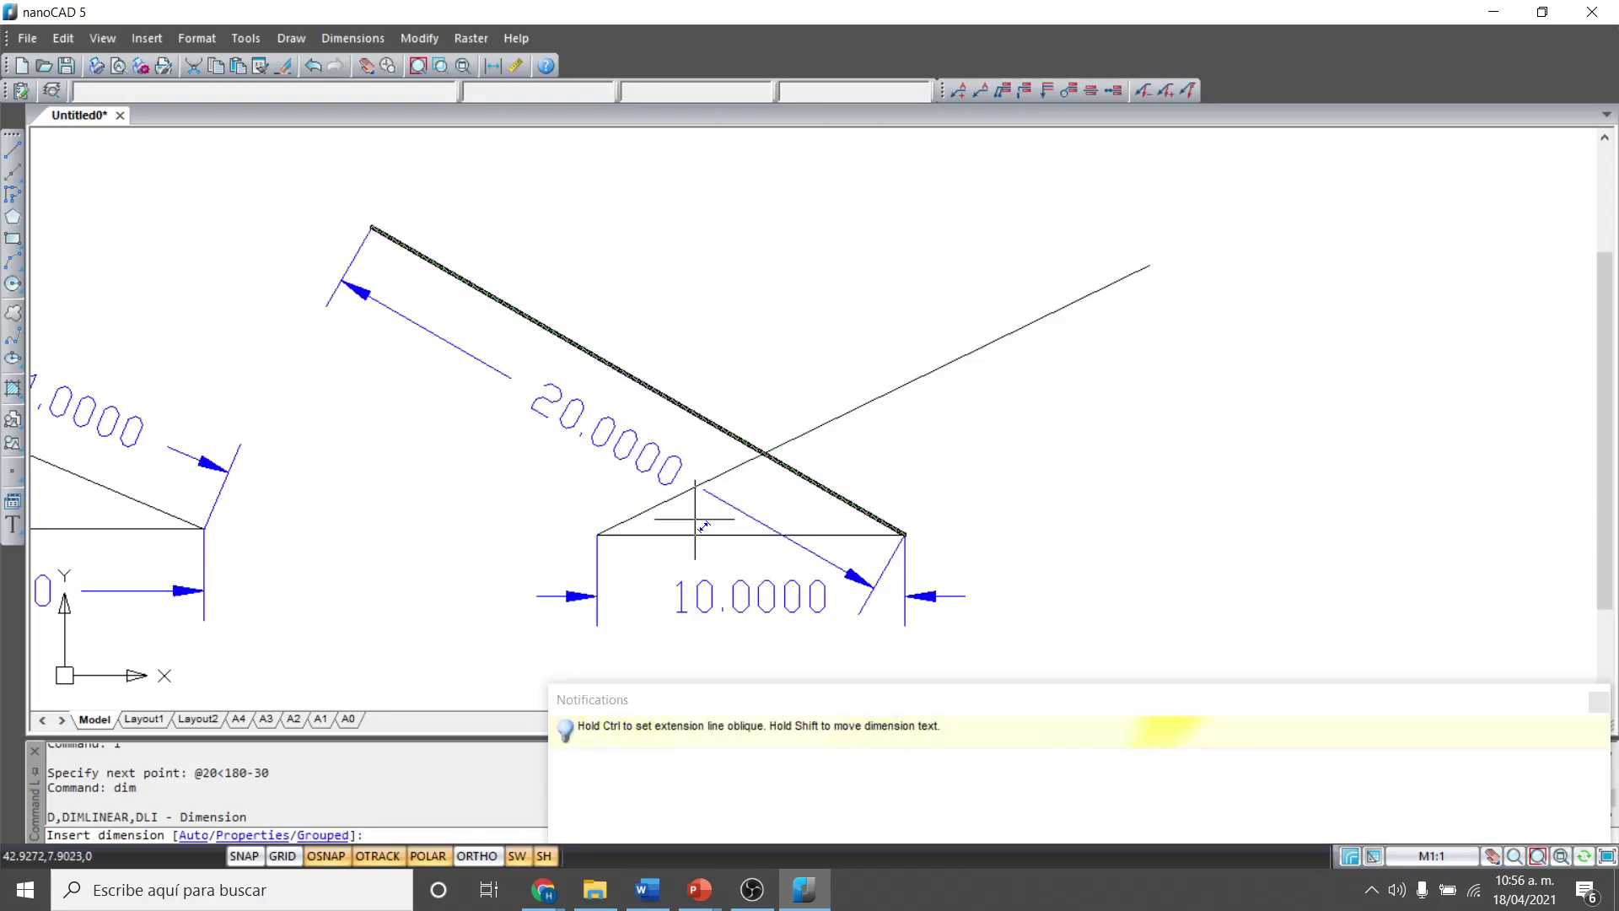
click(689, 533)
click(461, 415)
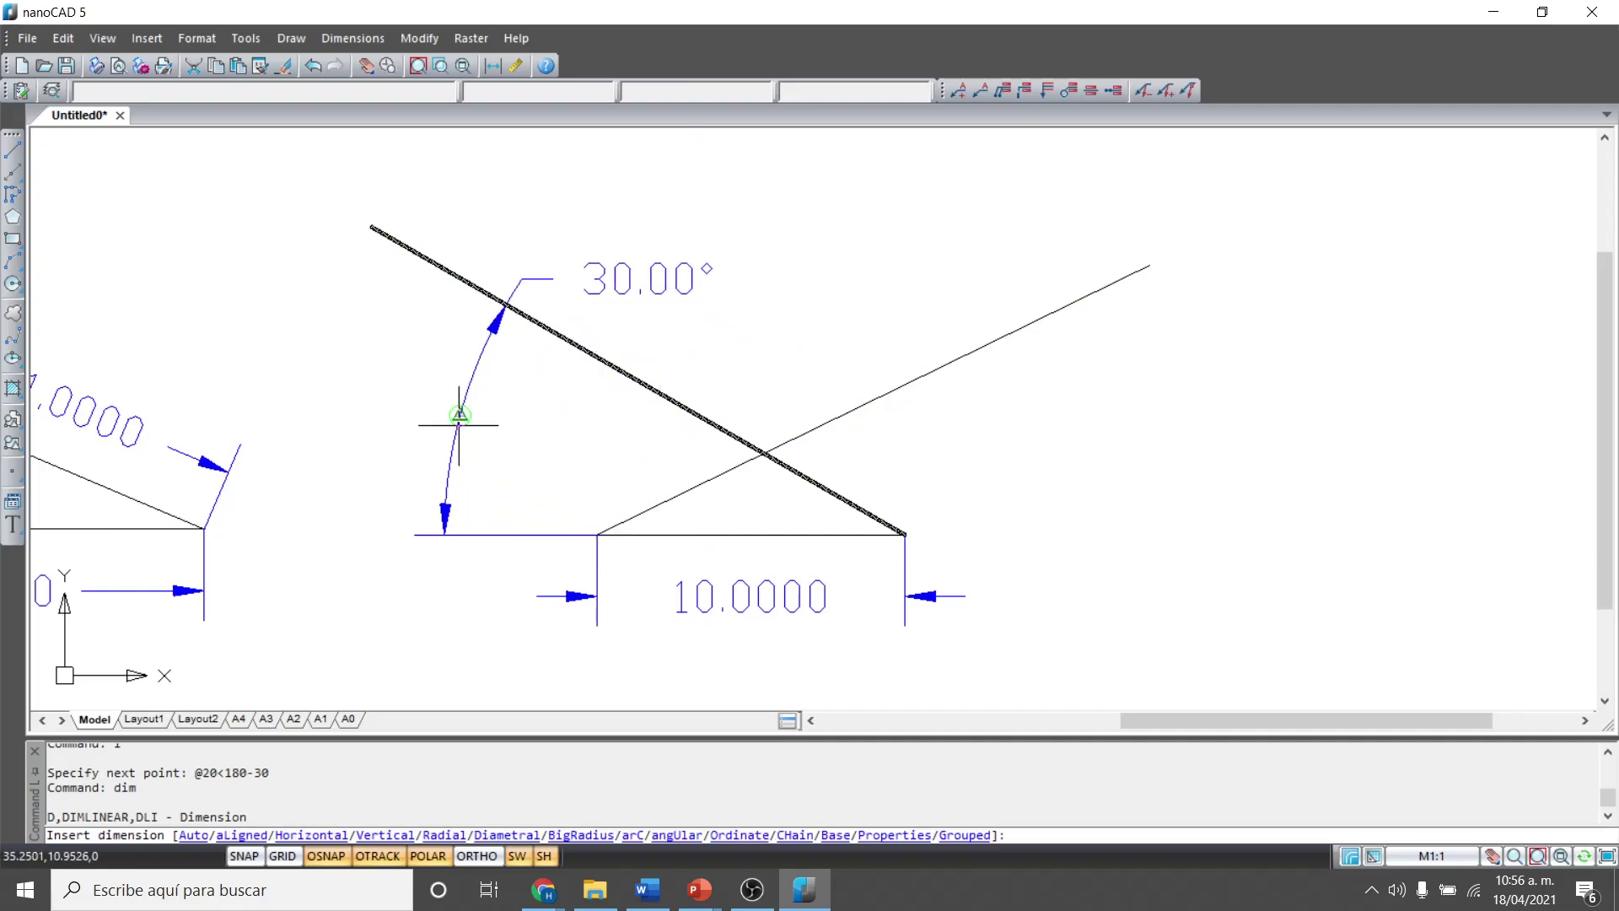
click(829, 436)
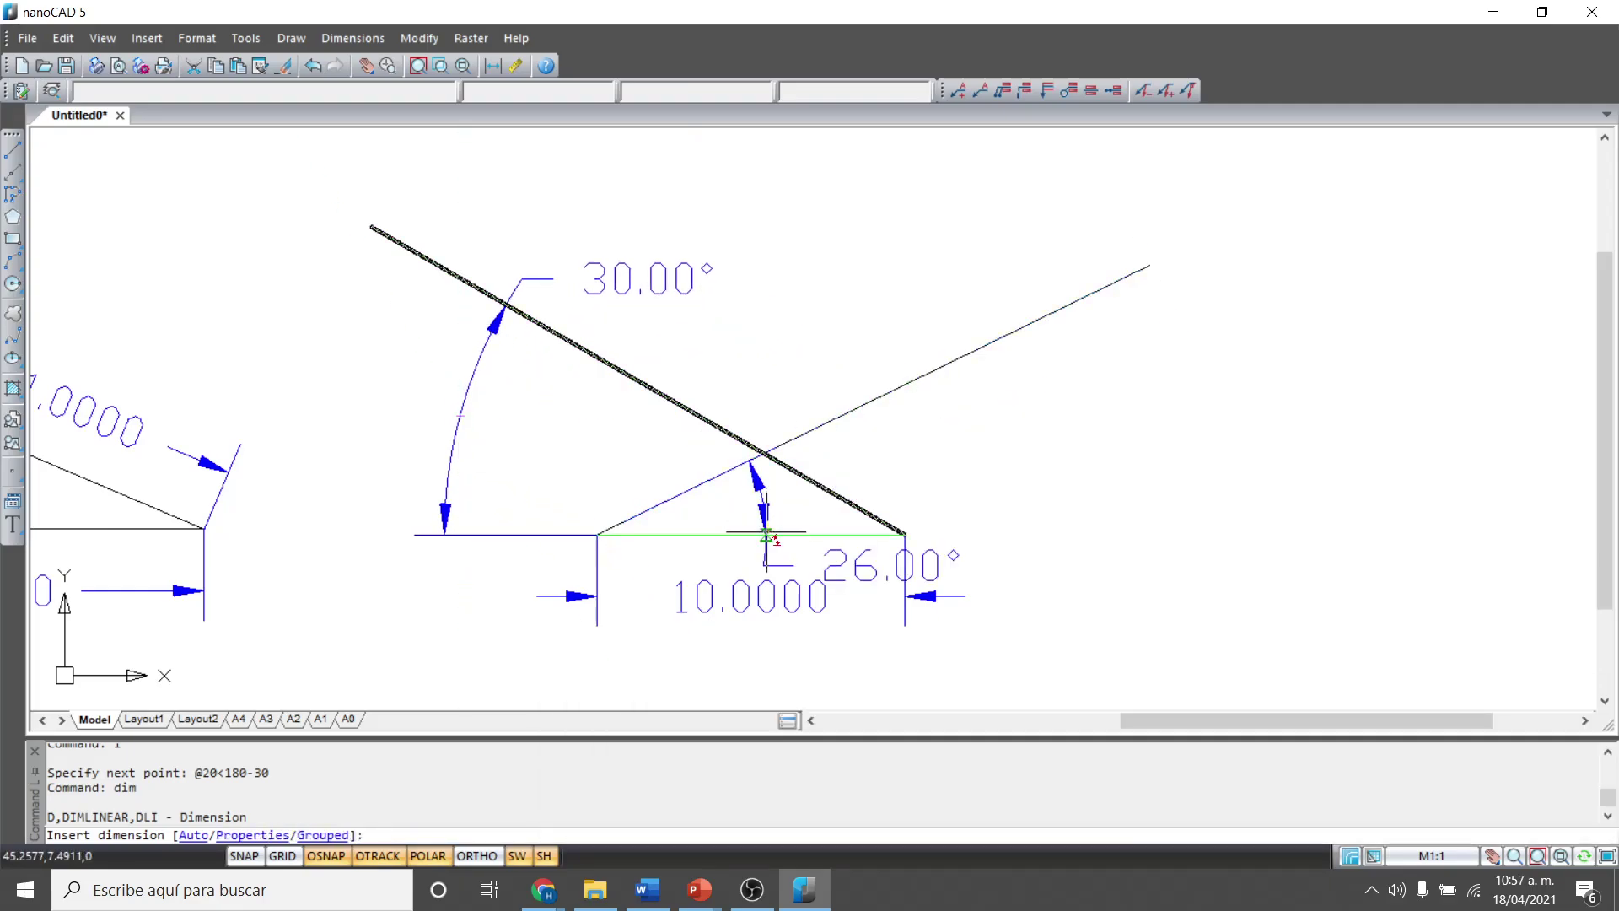
click(769, 534)
click(1103, 415)
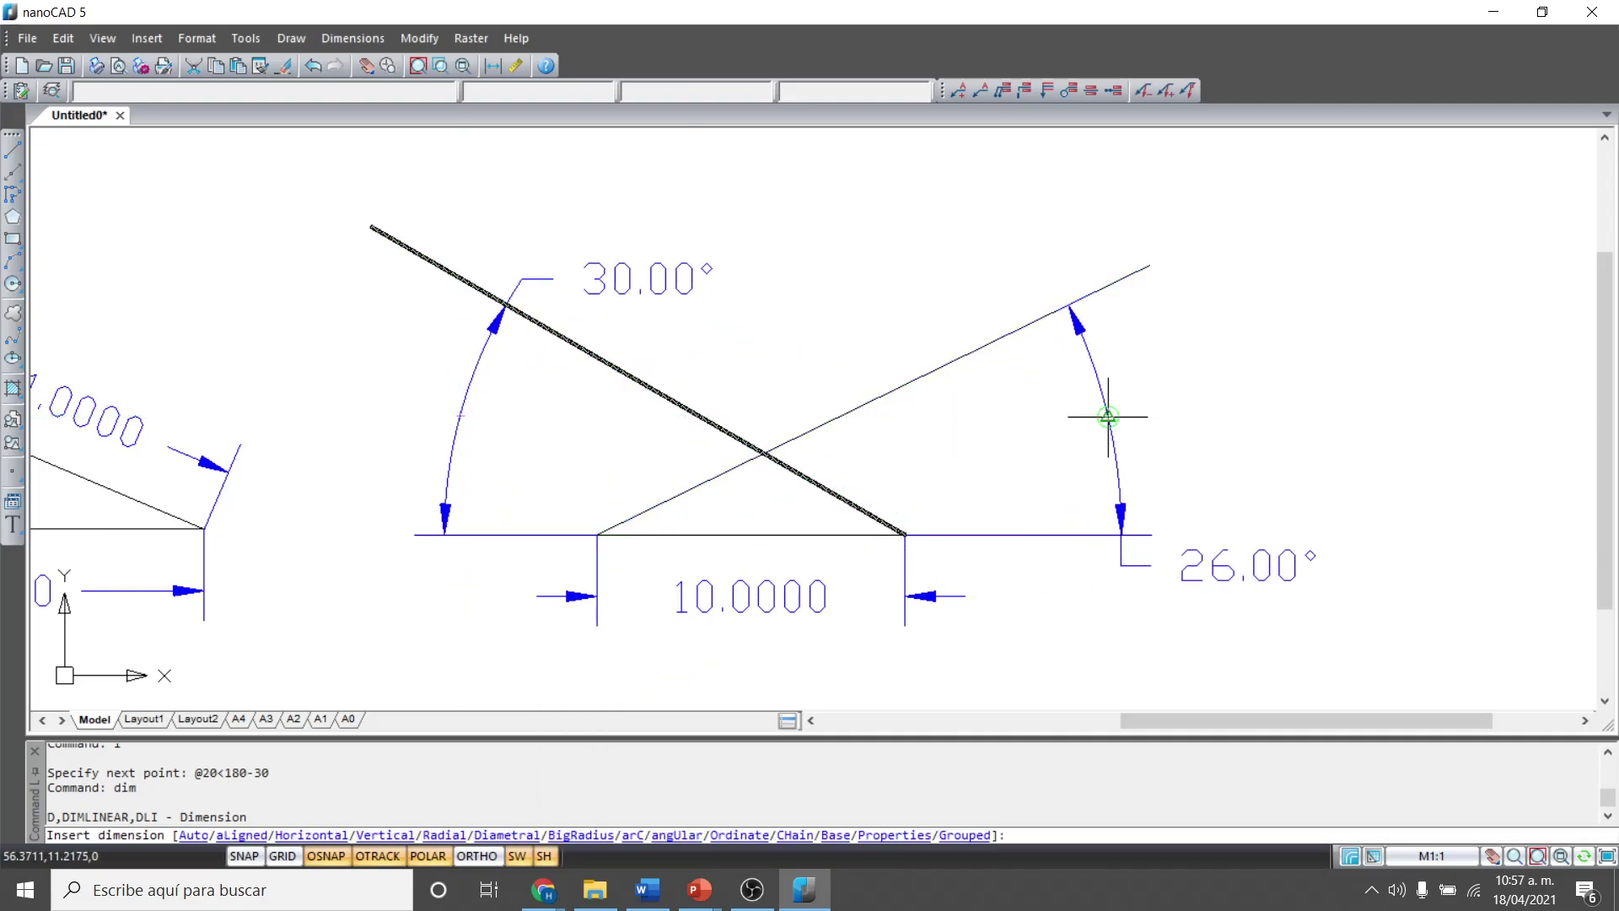
key(Escape)
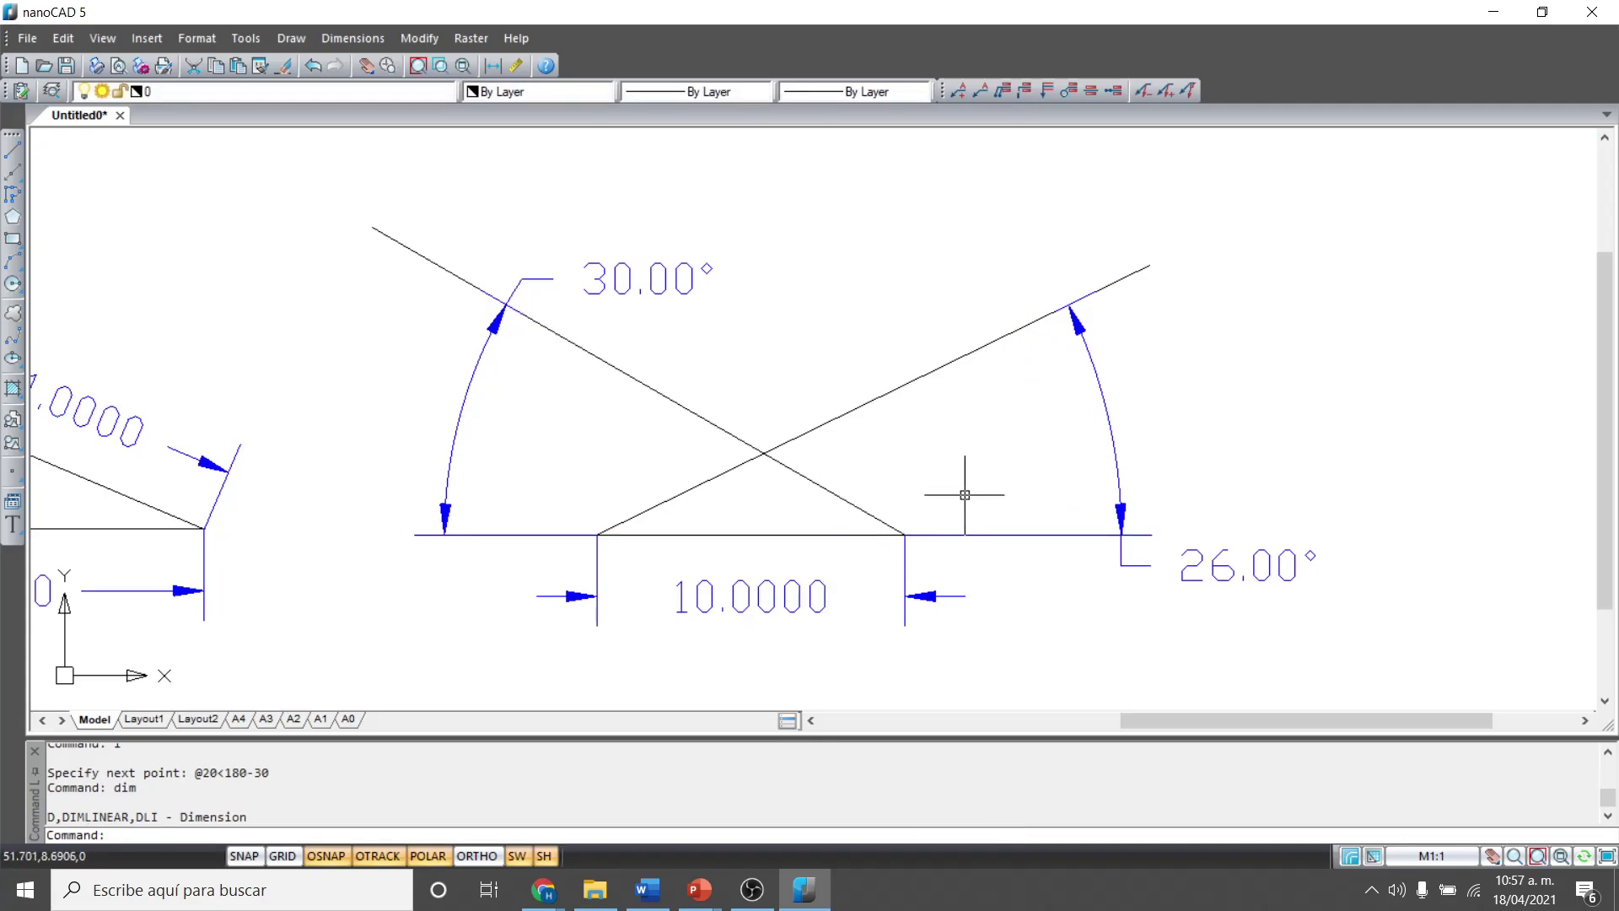
Erase both angular dimensions from the new triangle.
click(1271, 434)
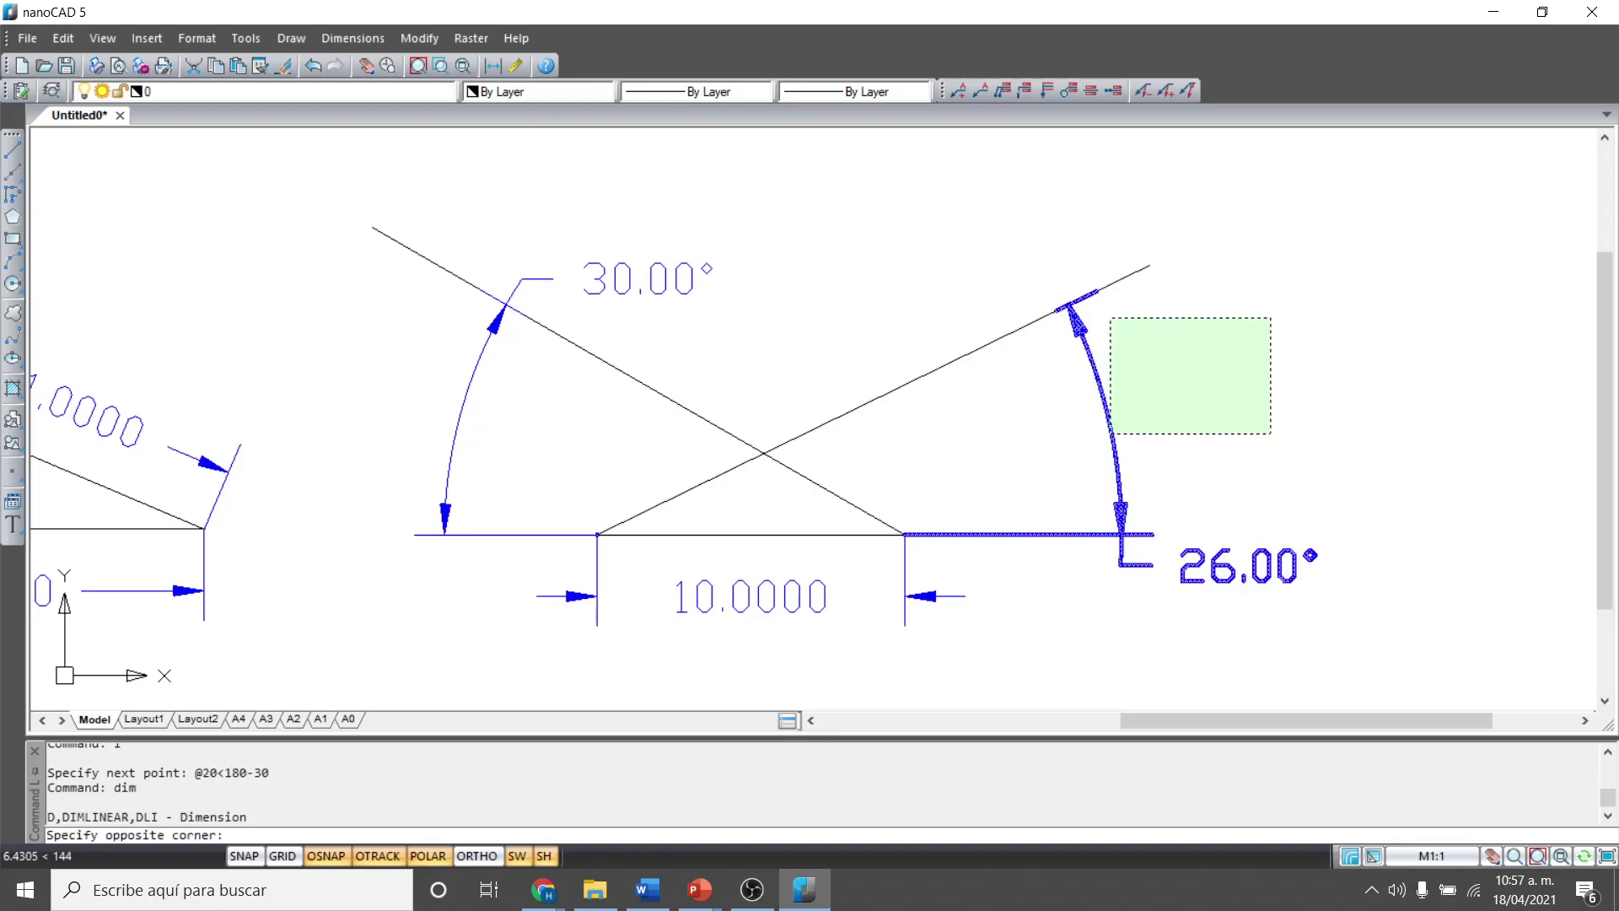
click(1064, 329)
key(e)
key(Return)
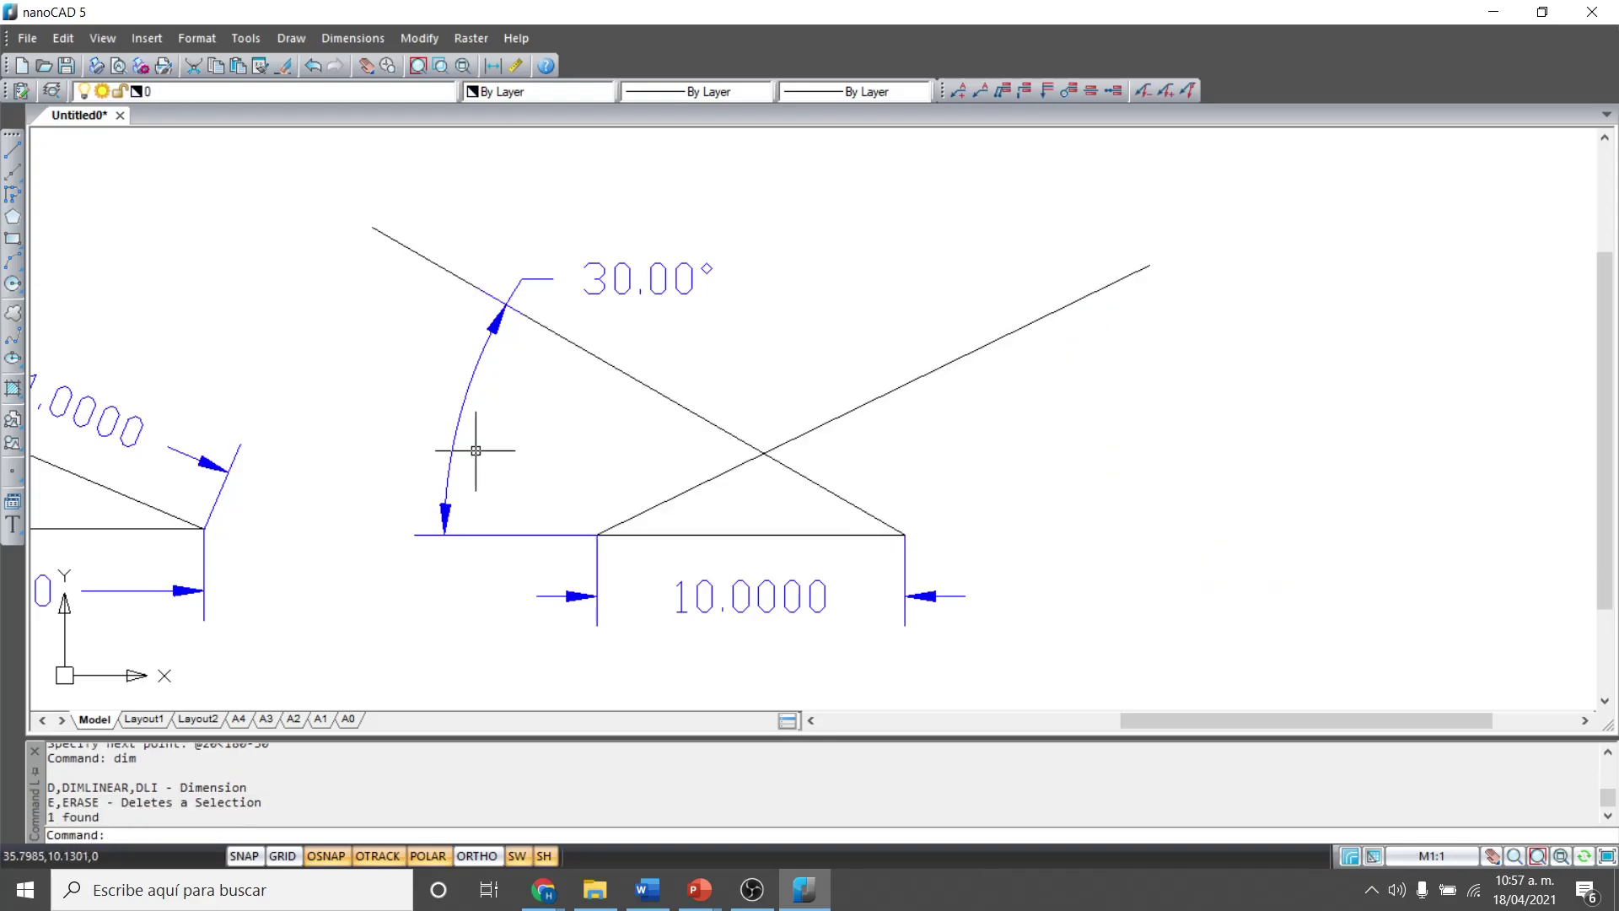
click(460, 447)
key(Delete)
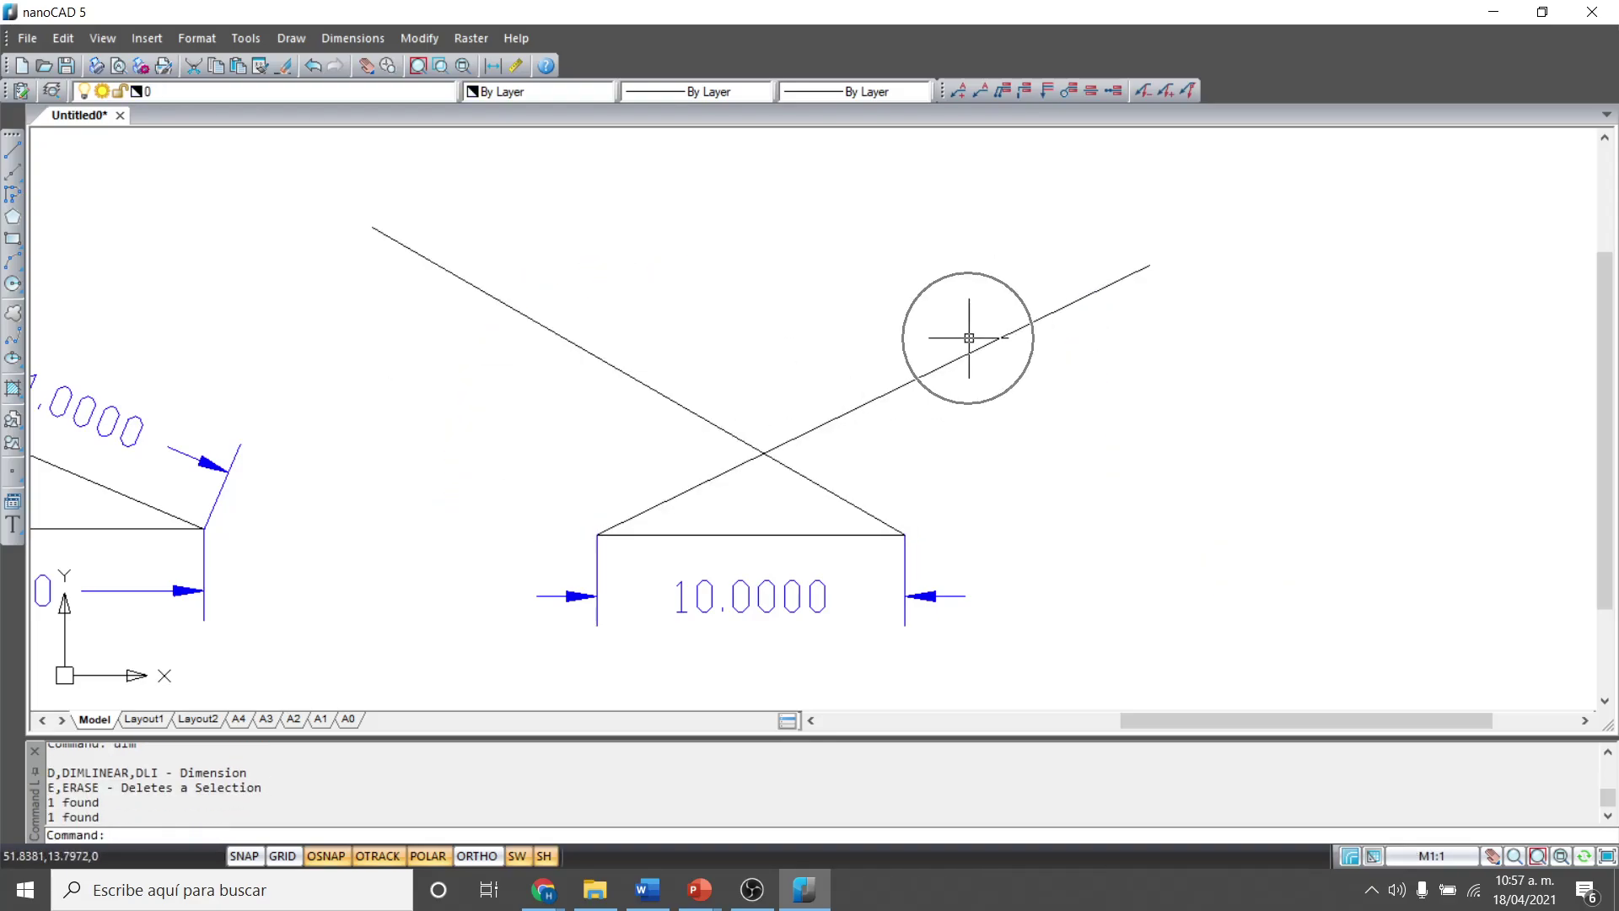
text(t)
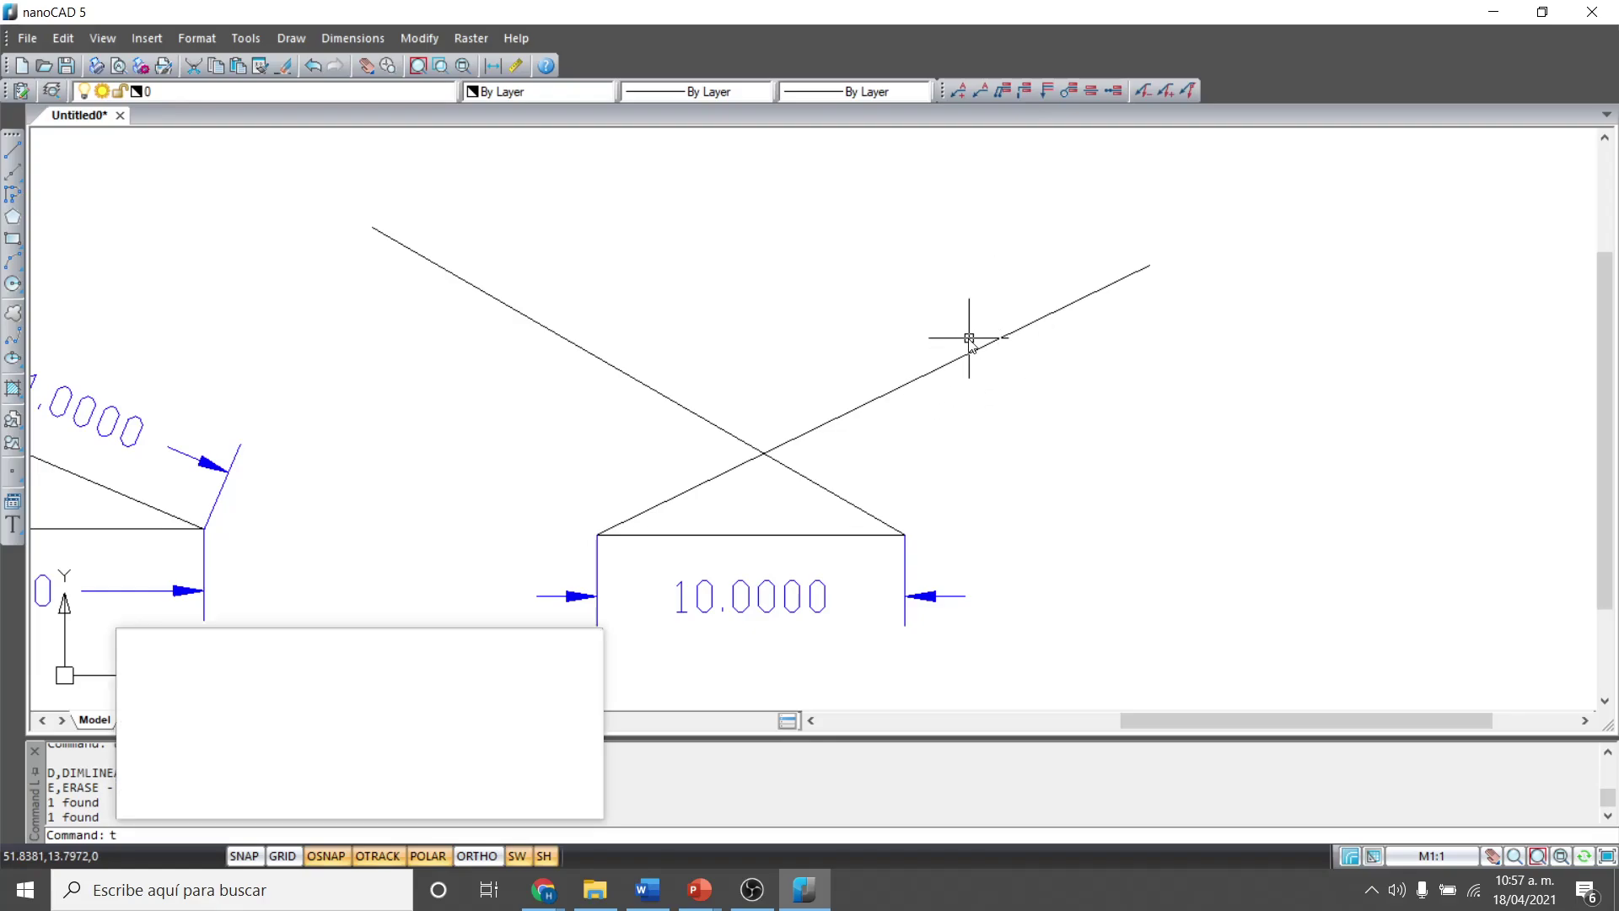
text(rim)
key(Return)
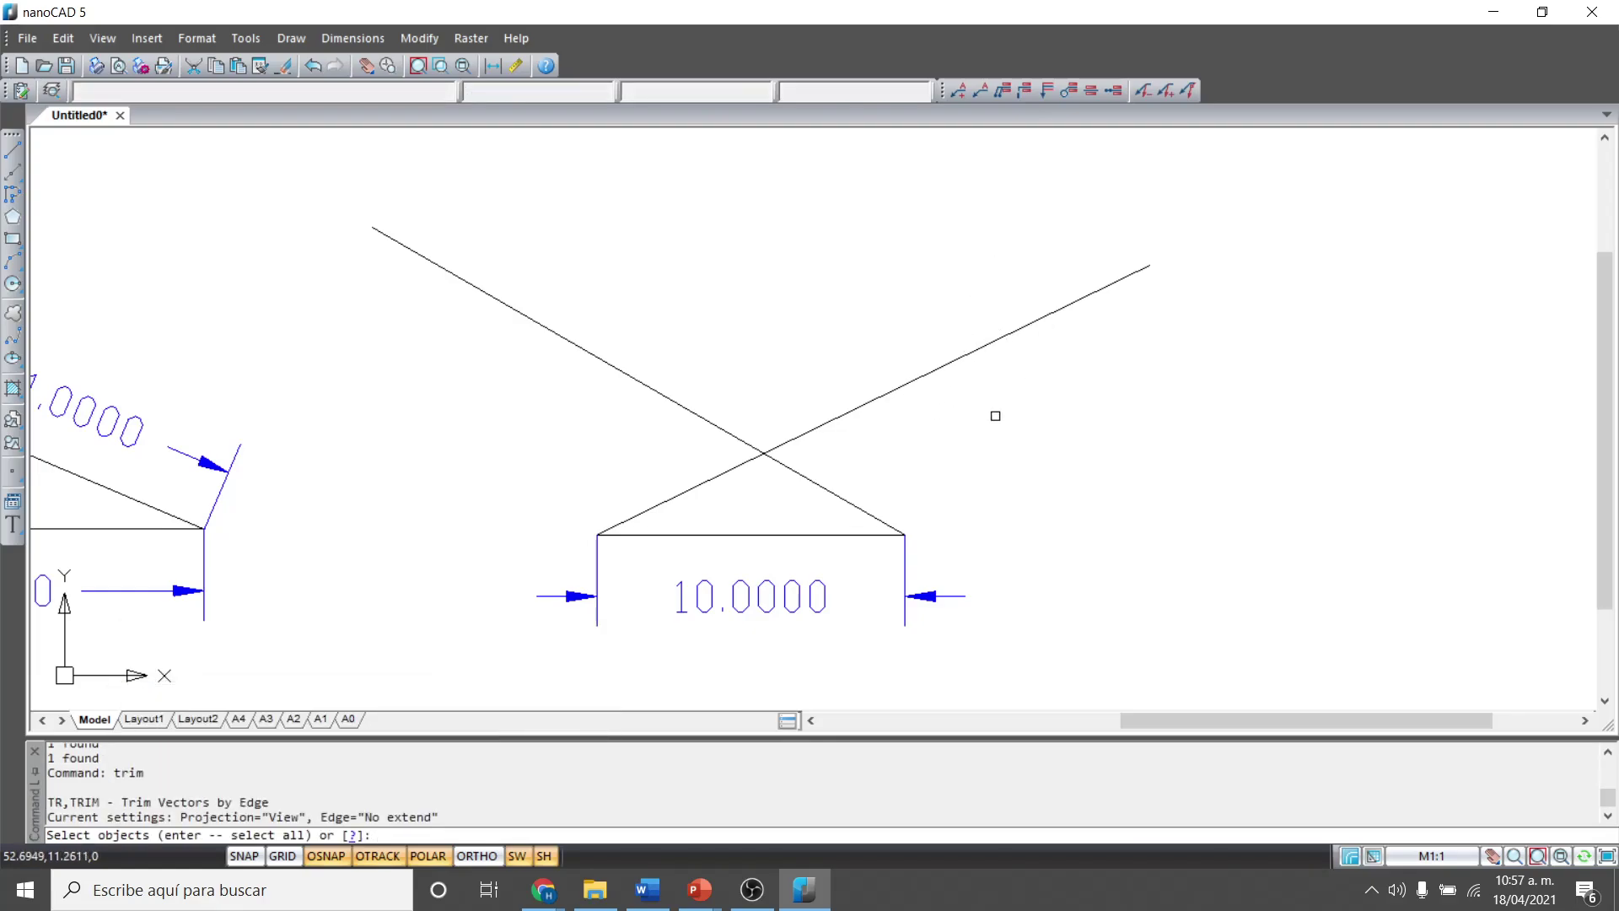
click(969, 332)
key(Escape)
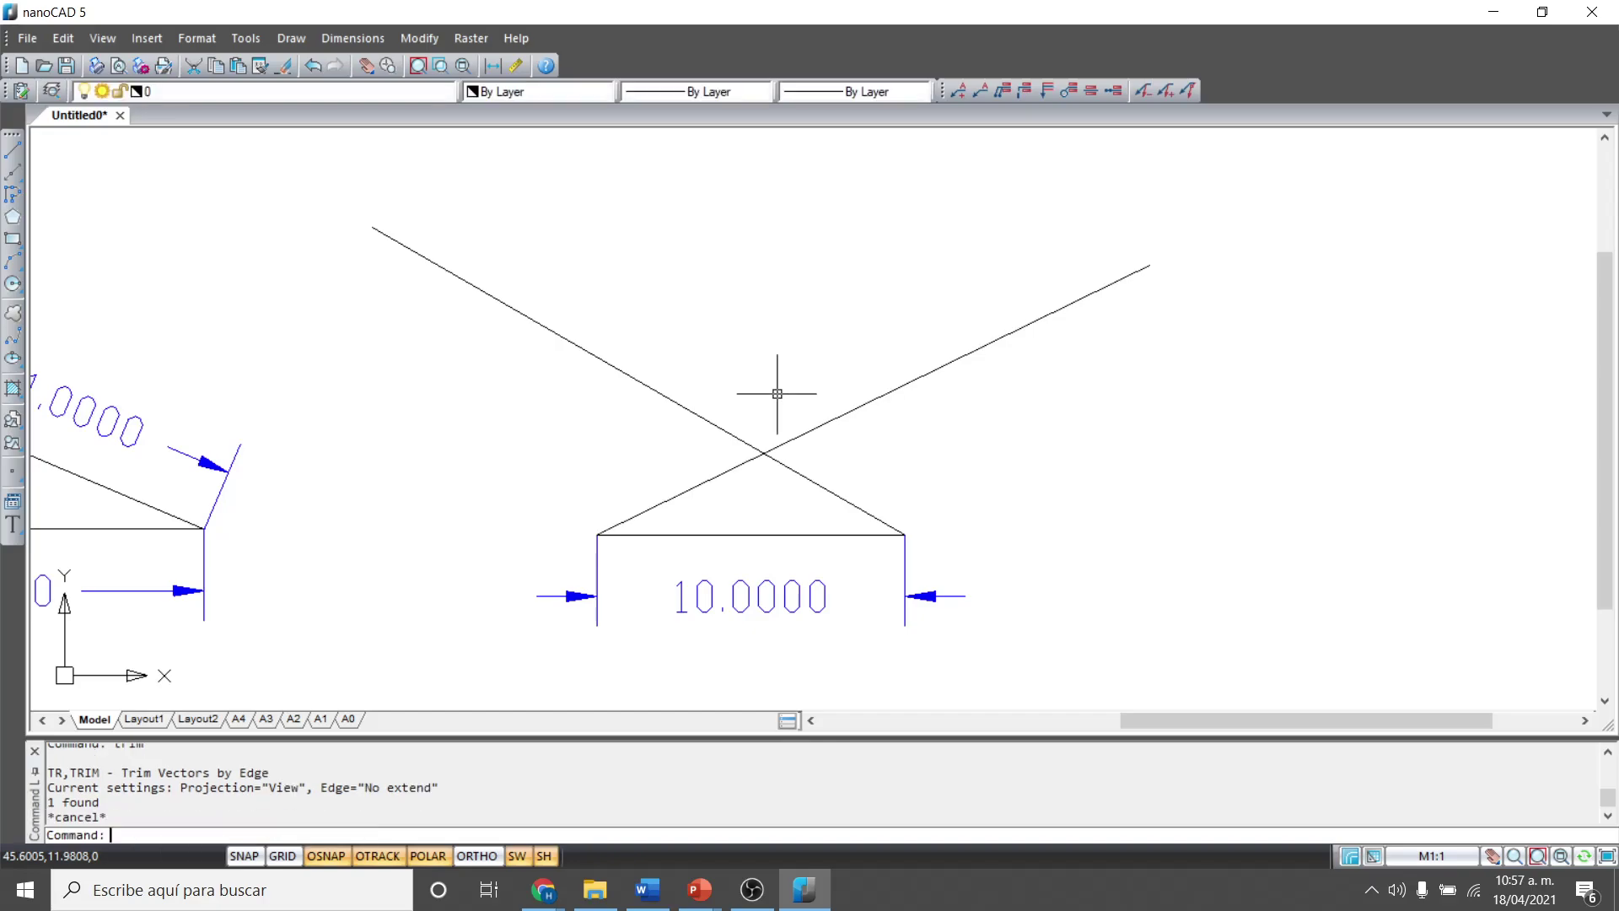
Trim both slanted lines beyond their intersection so they meet at the apex of the triangle with the 10 mm base.
text(trim)
key(Return)
key(Return)
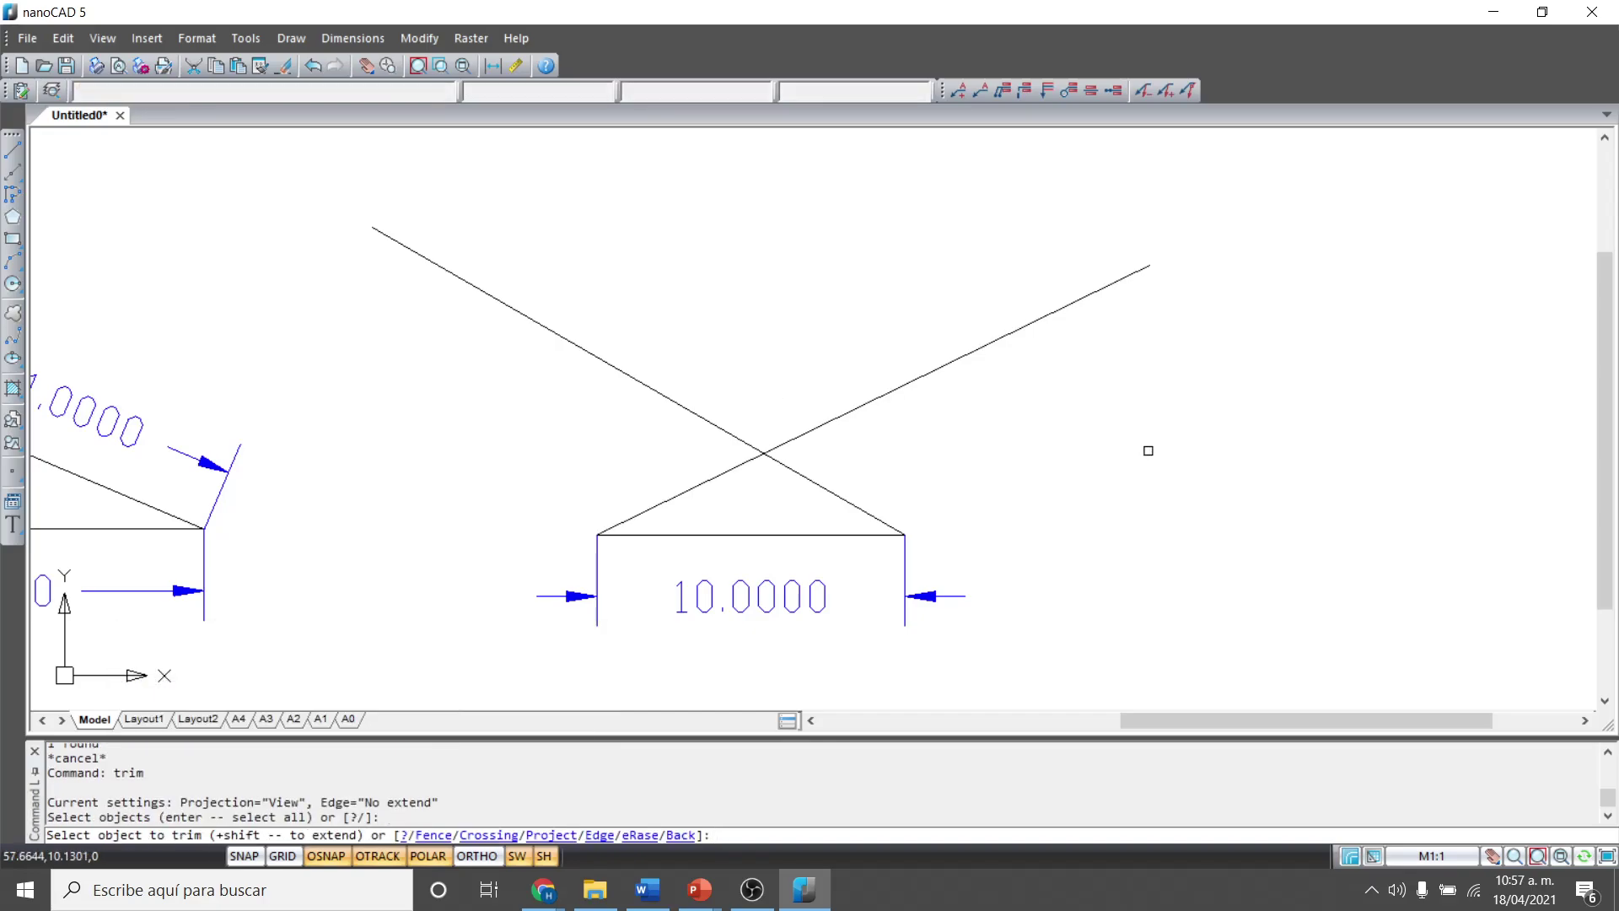
click(1087, 296)
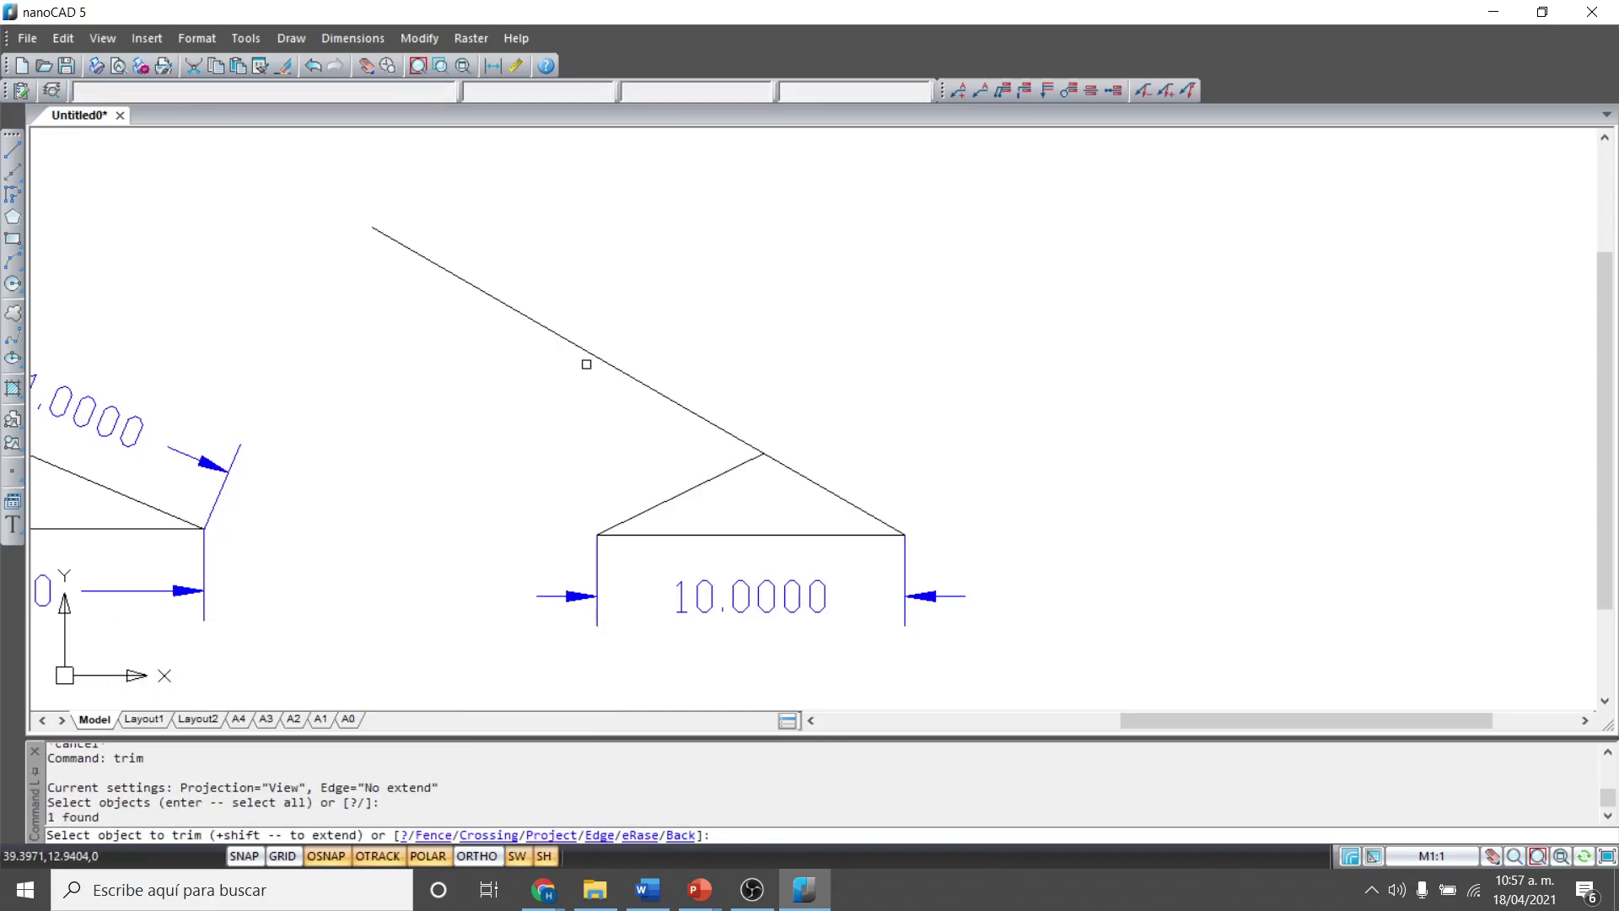
click(678, 345)
click(407, 273)
key(Return)
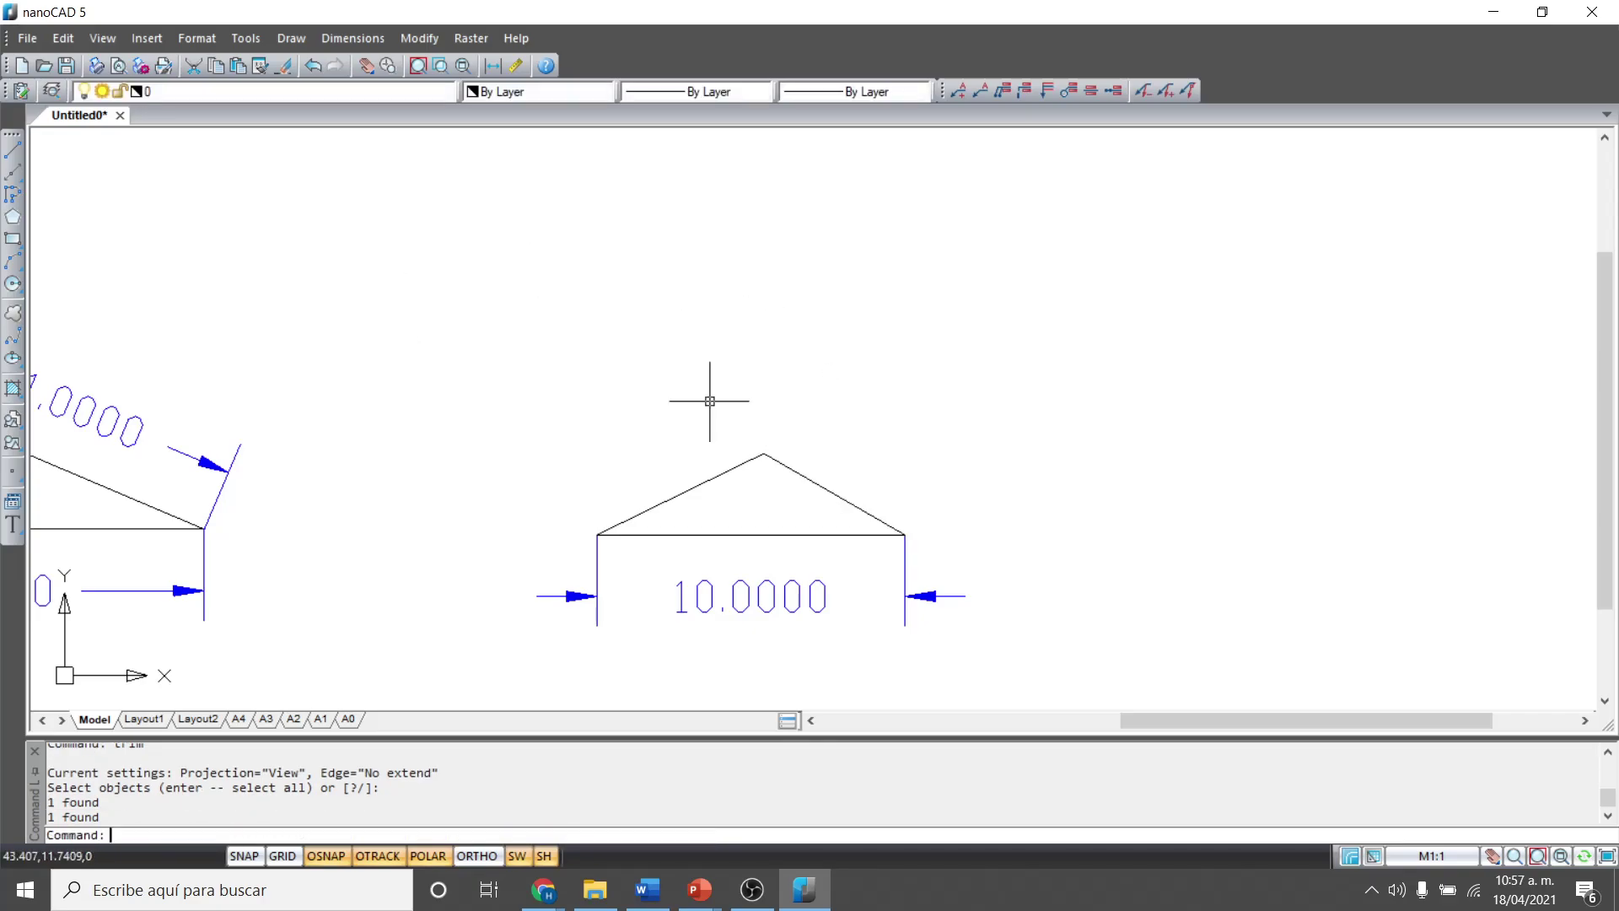
Dimension the lengths of the triangle's two slanted sides, placing each dimension outside the triangle.
text(e)
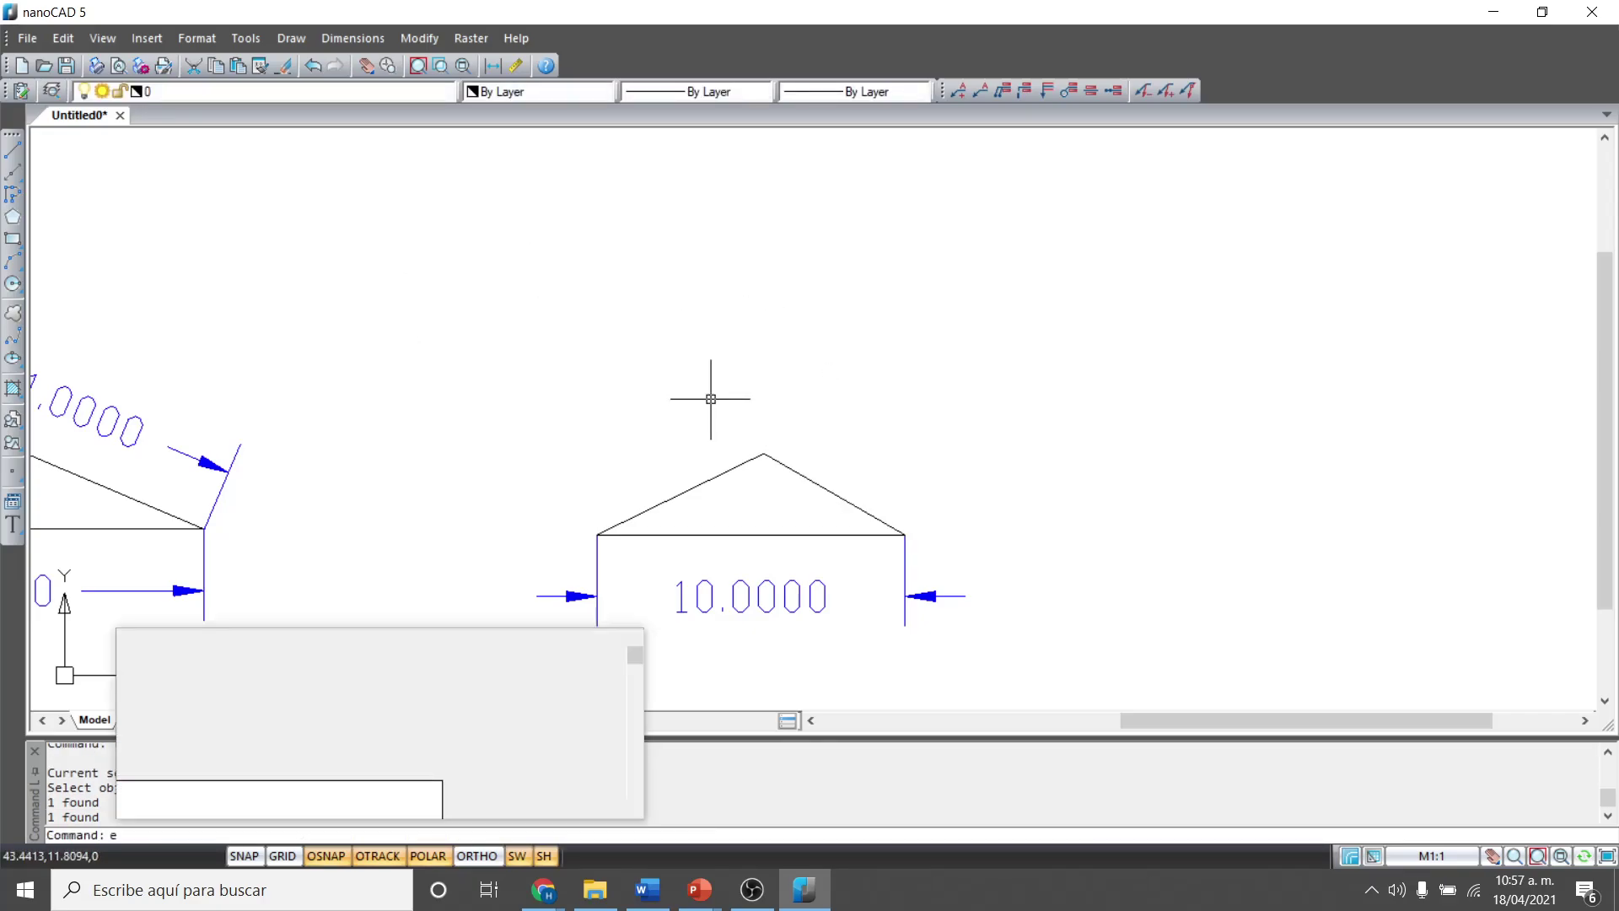
key(BackSpace)
text(dim)
key(Return)
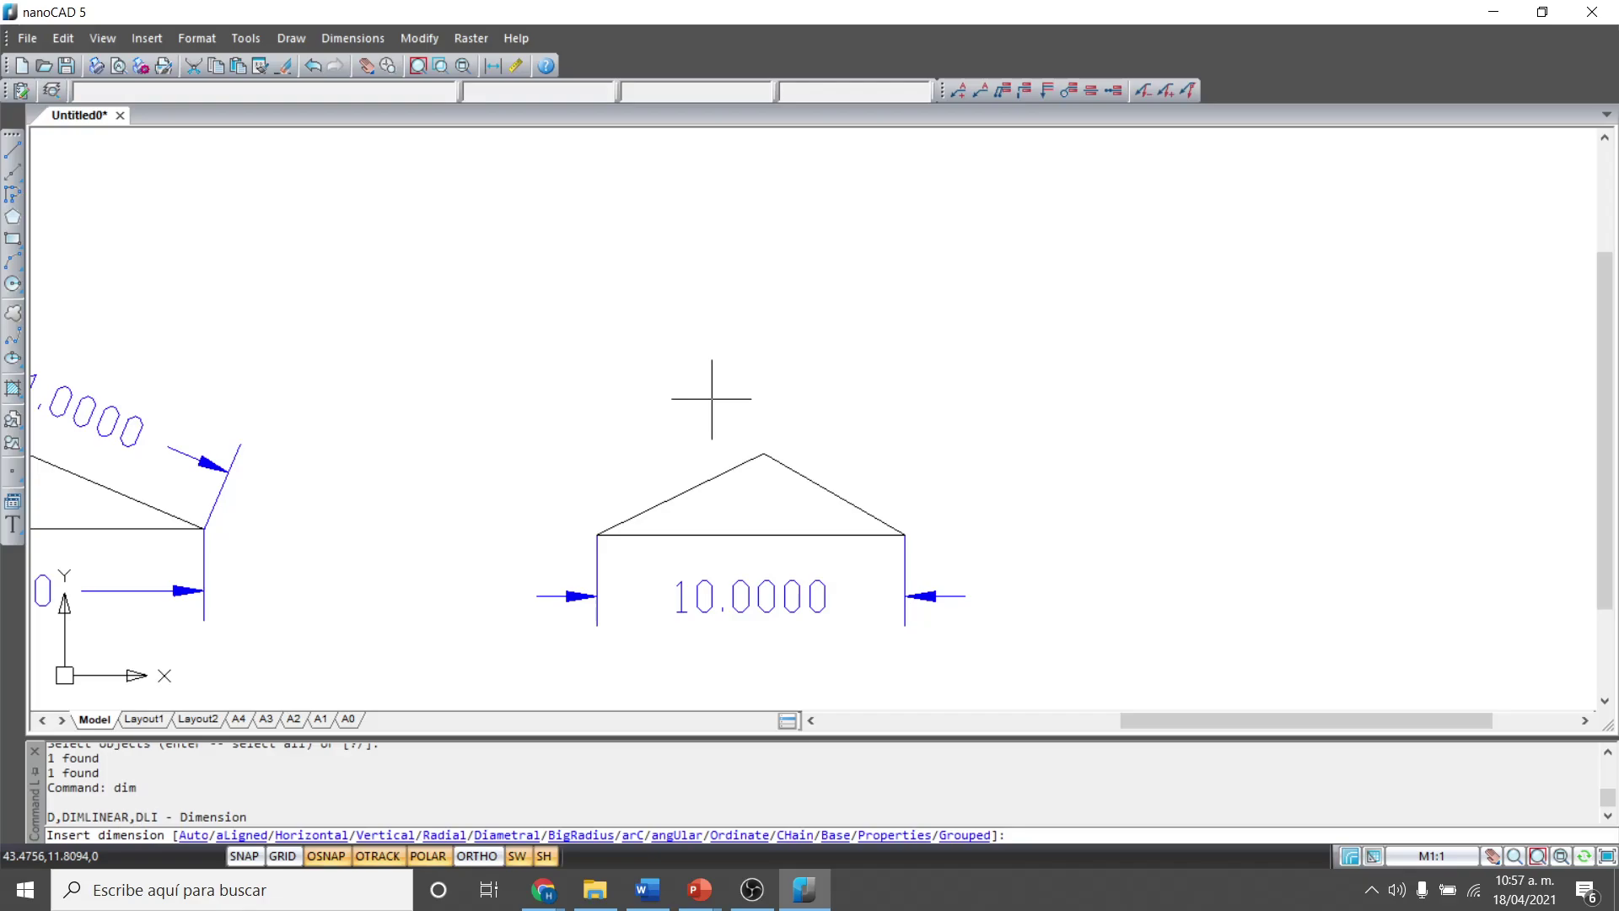
click(681, 494)
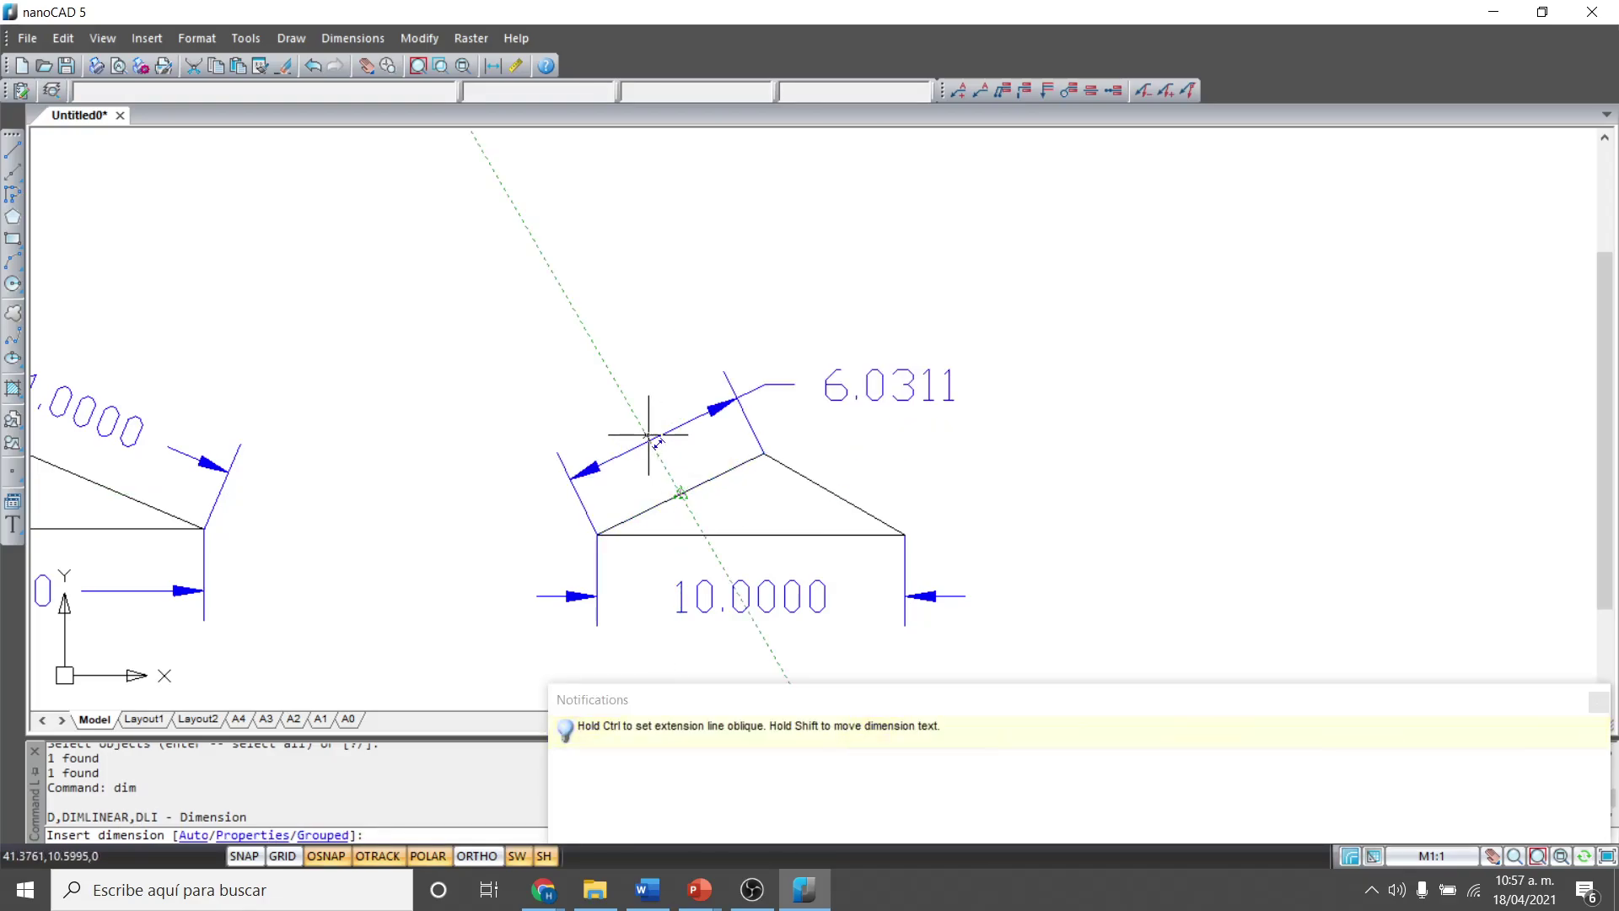
click(616, 354)
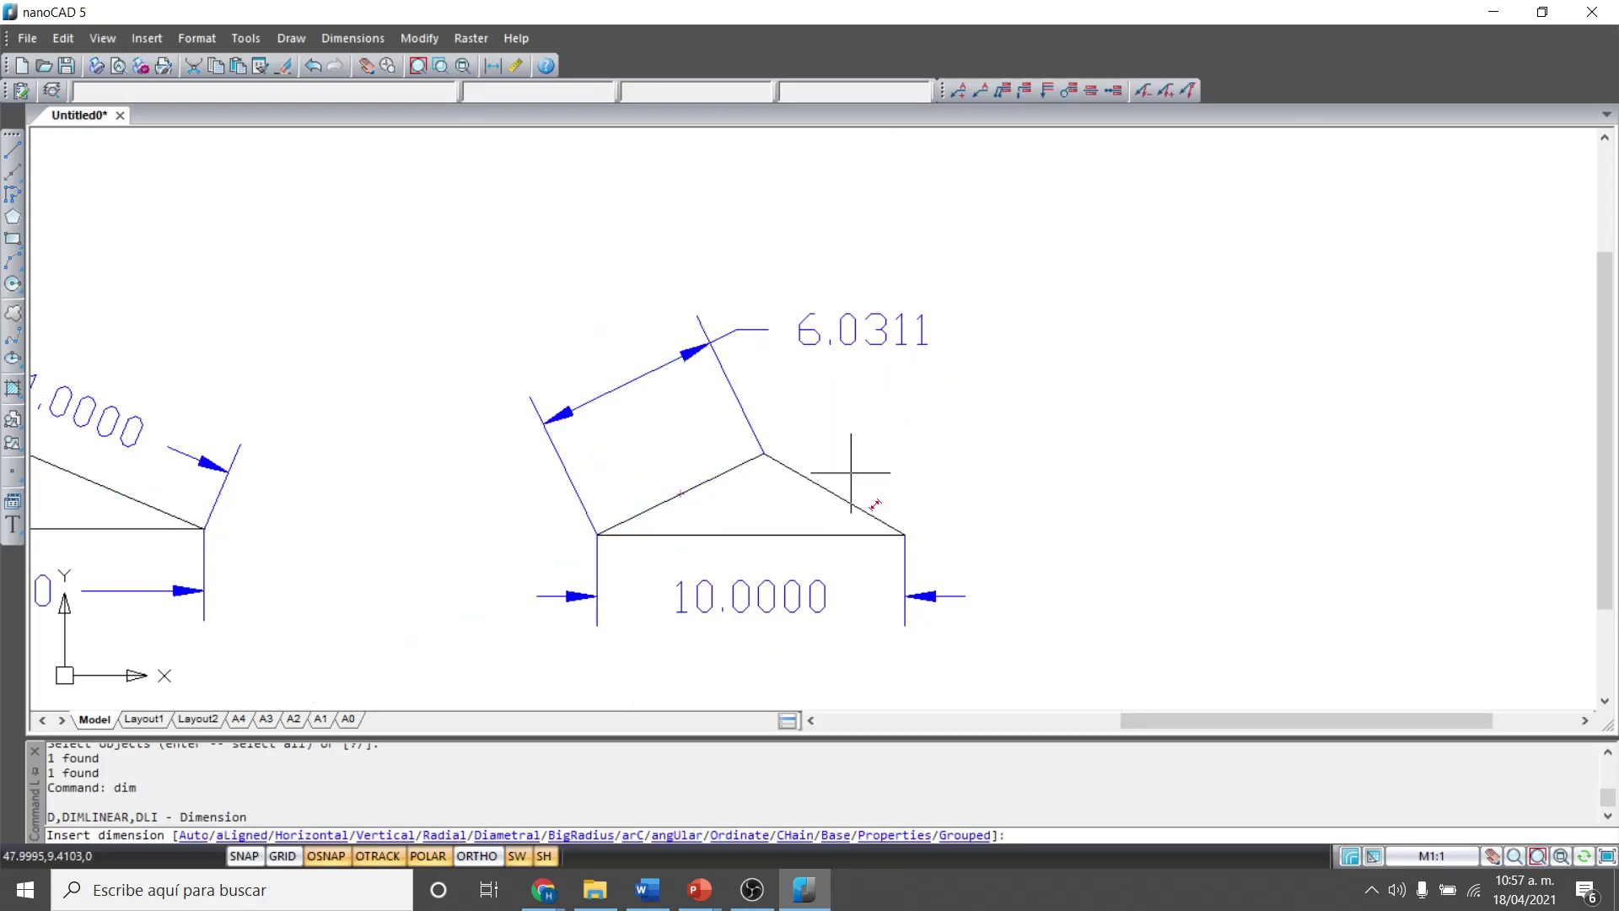
click(821, 489)
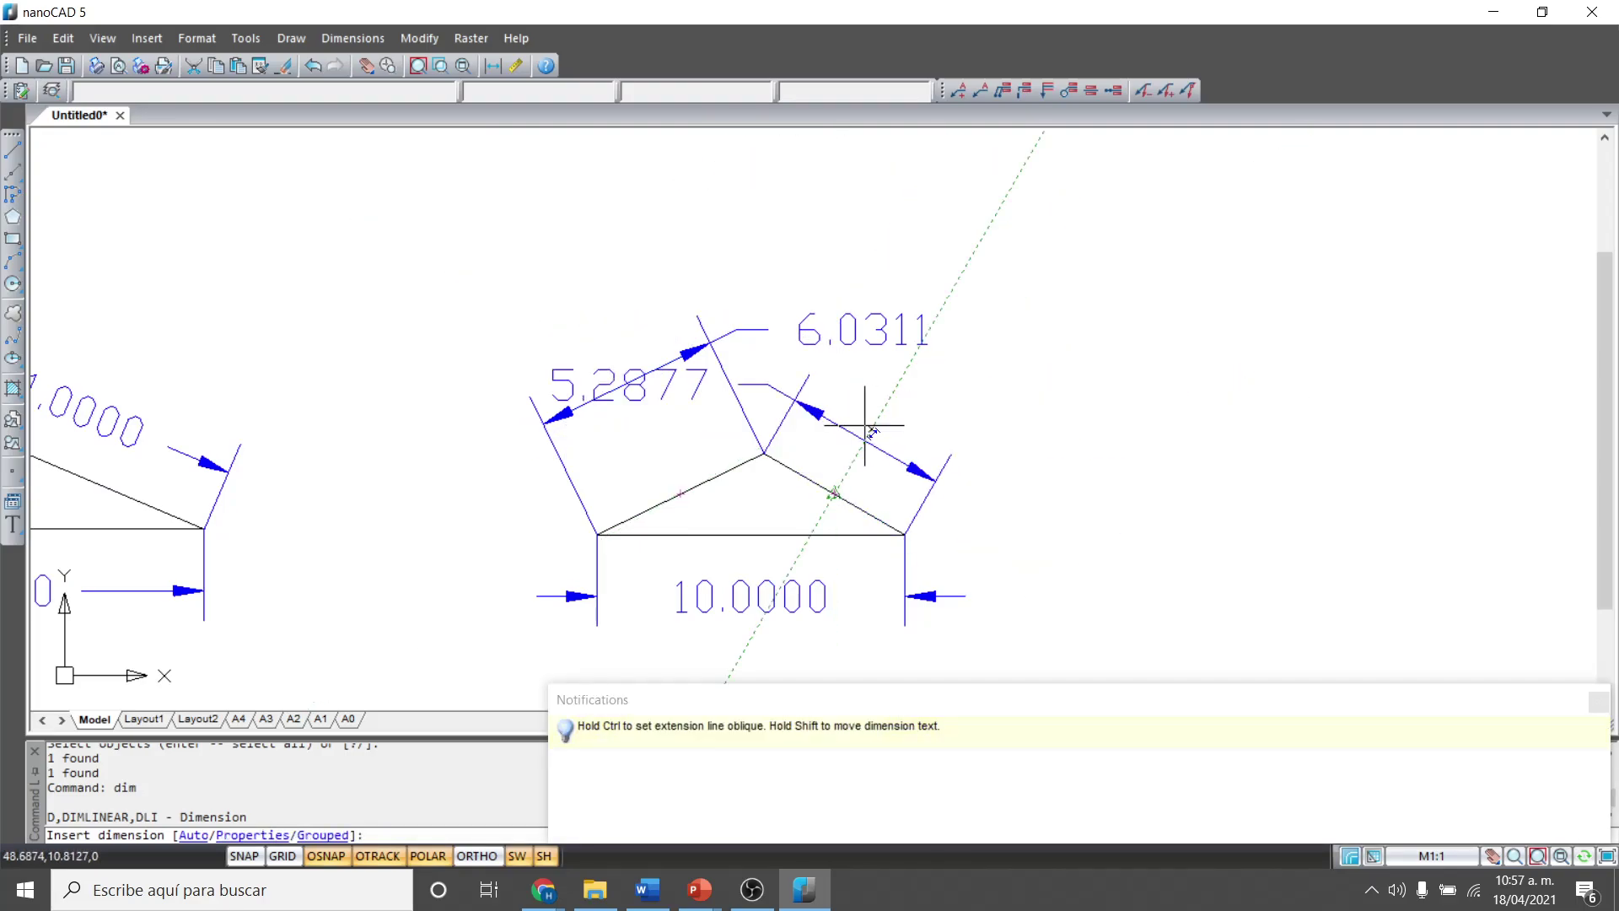
click(867, 444)
key(Escape)
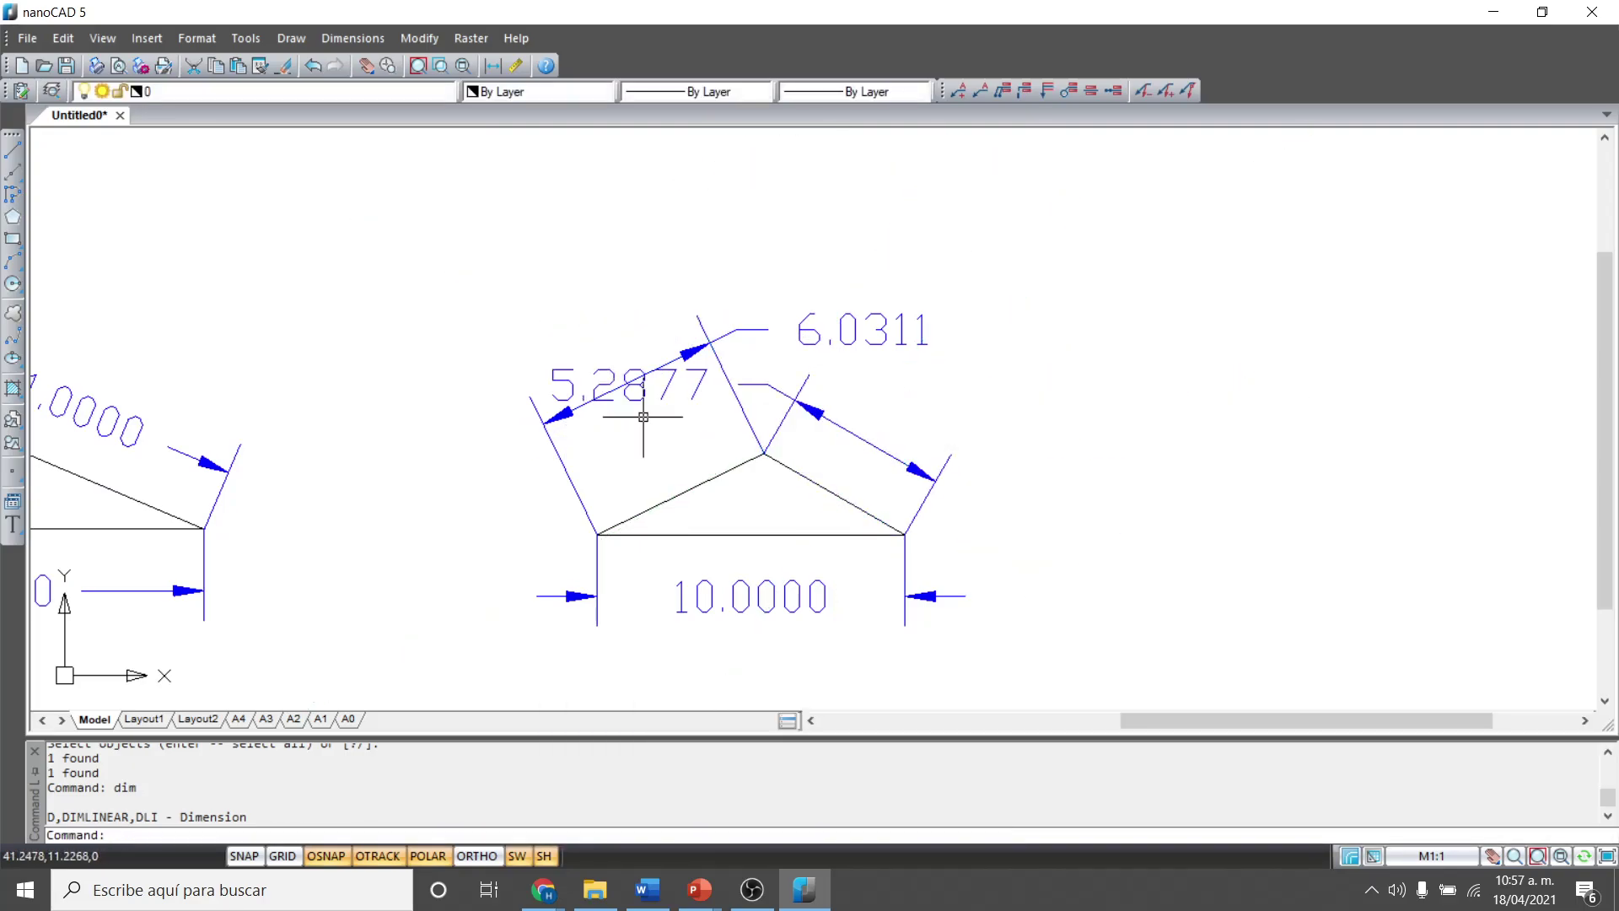
Reposition the slanted sides' dimension texts, the right side's out to its right and the left side's in line above its side.
click(563, 373)
click(630, 384)
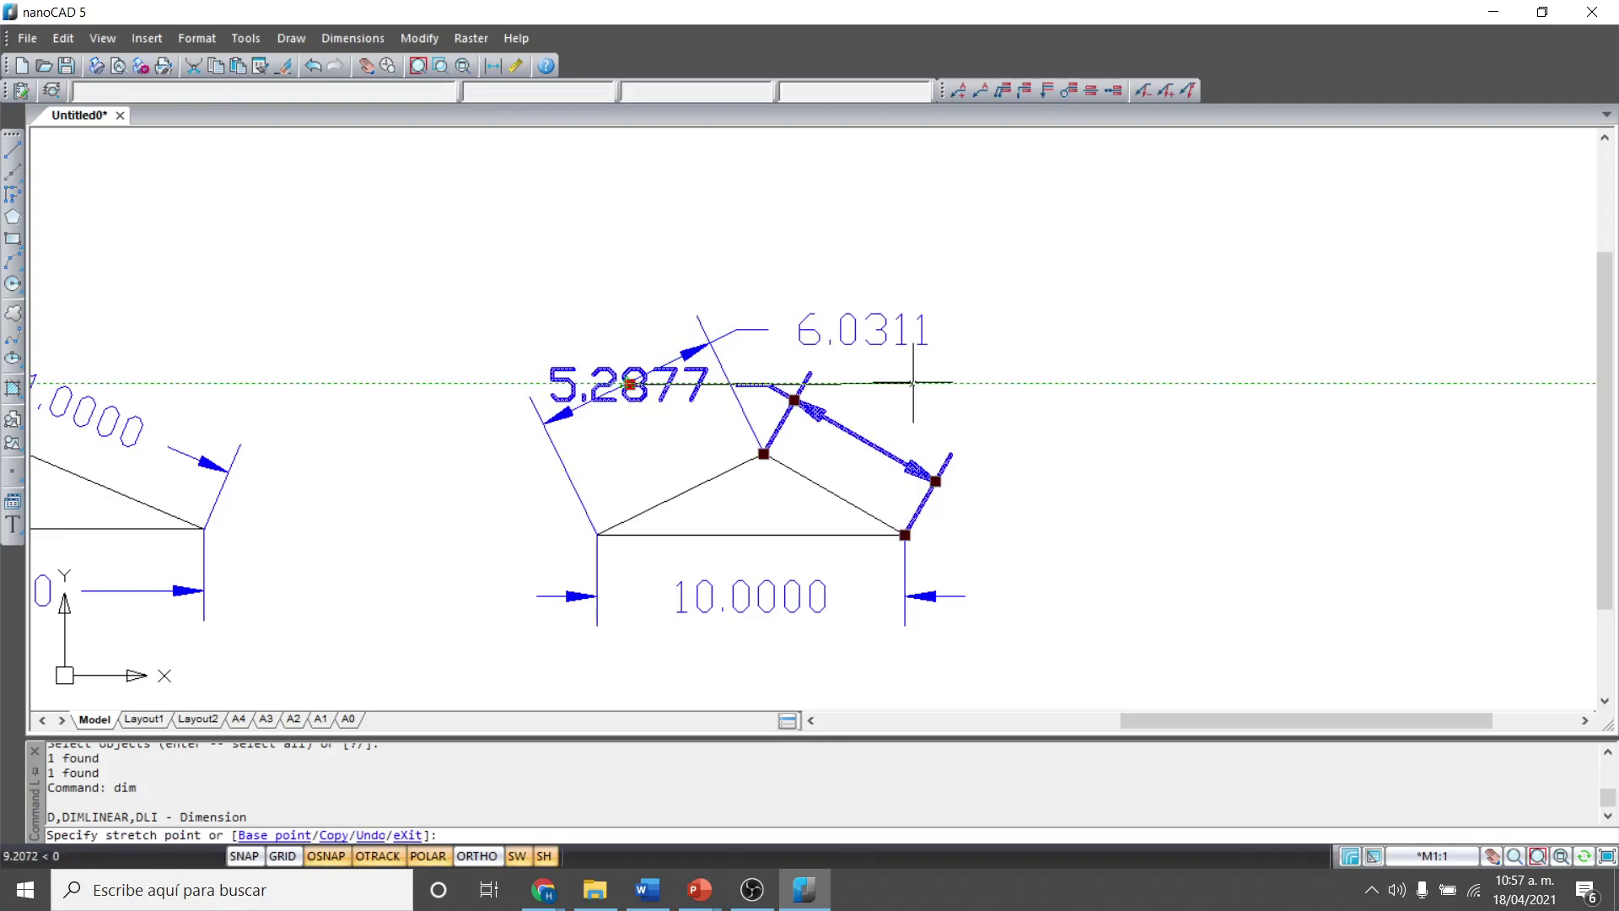
click(1130, 446)
key(Escape)
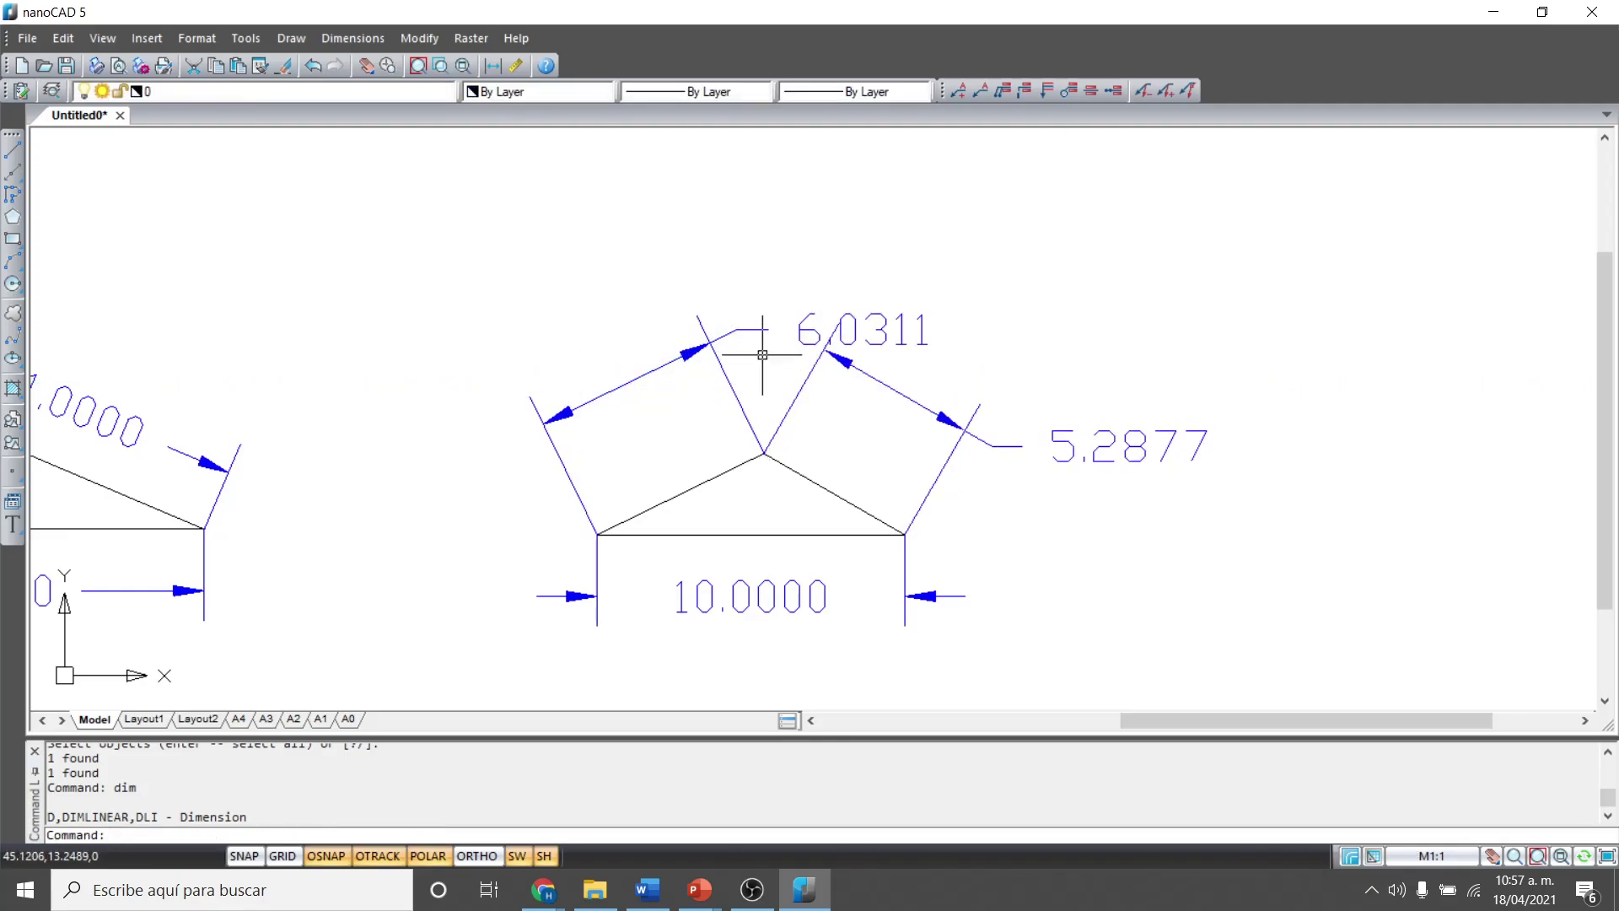
click(862, 329)
click(862, 329)
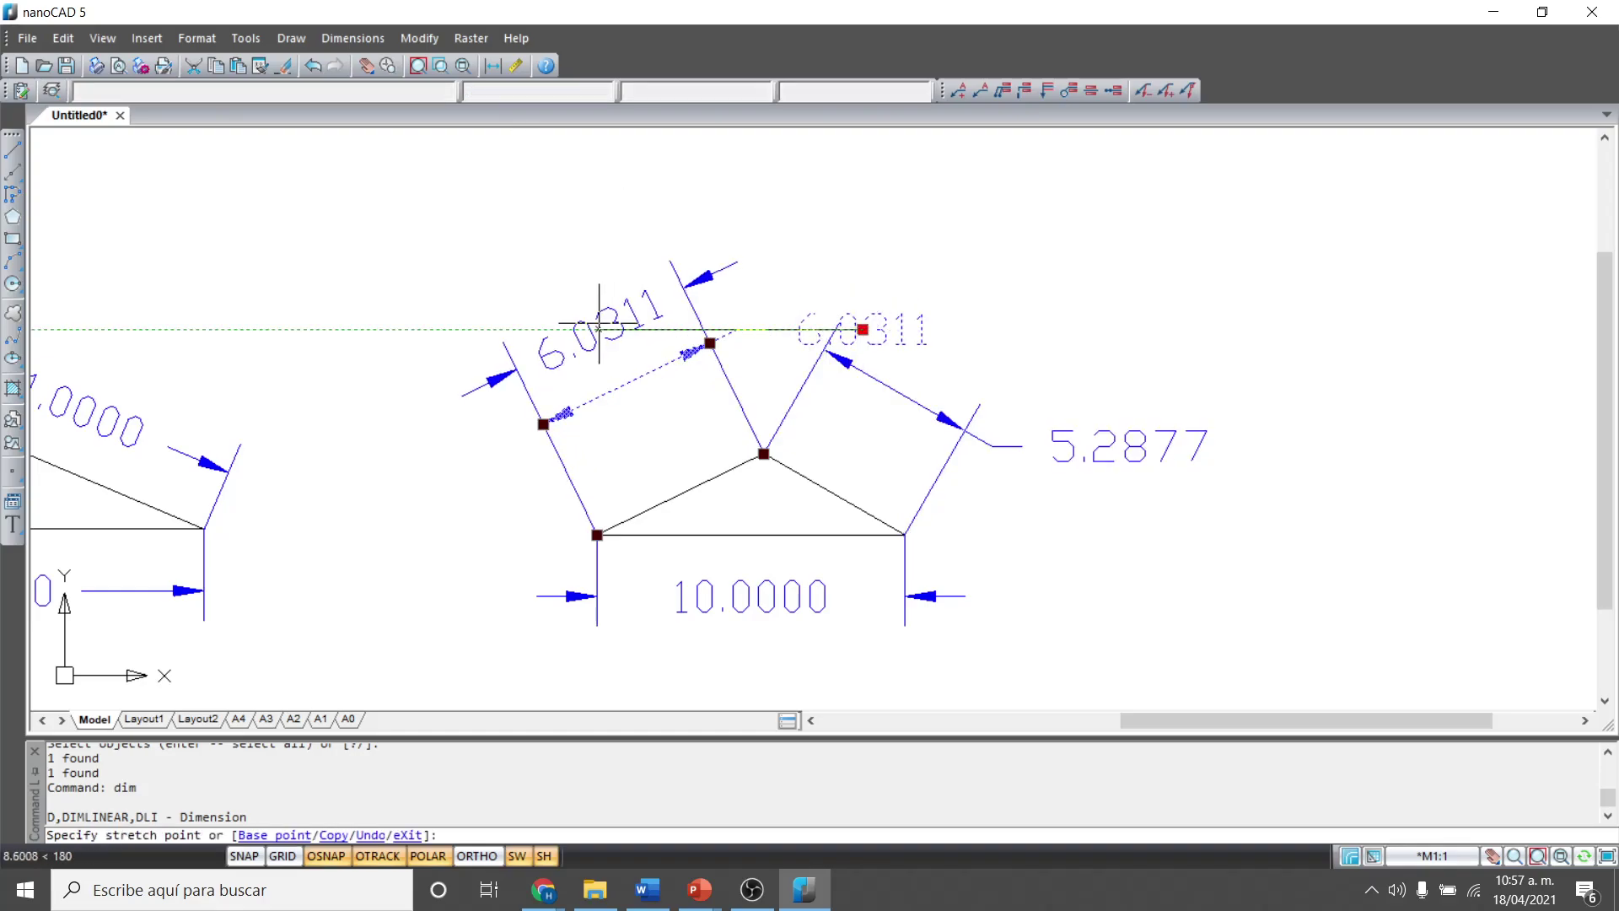
click(599, 327)
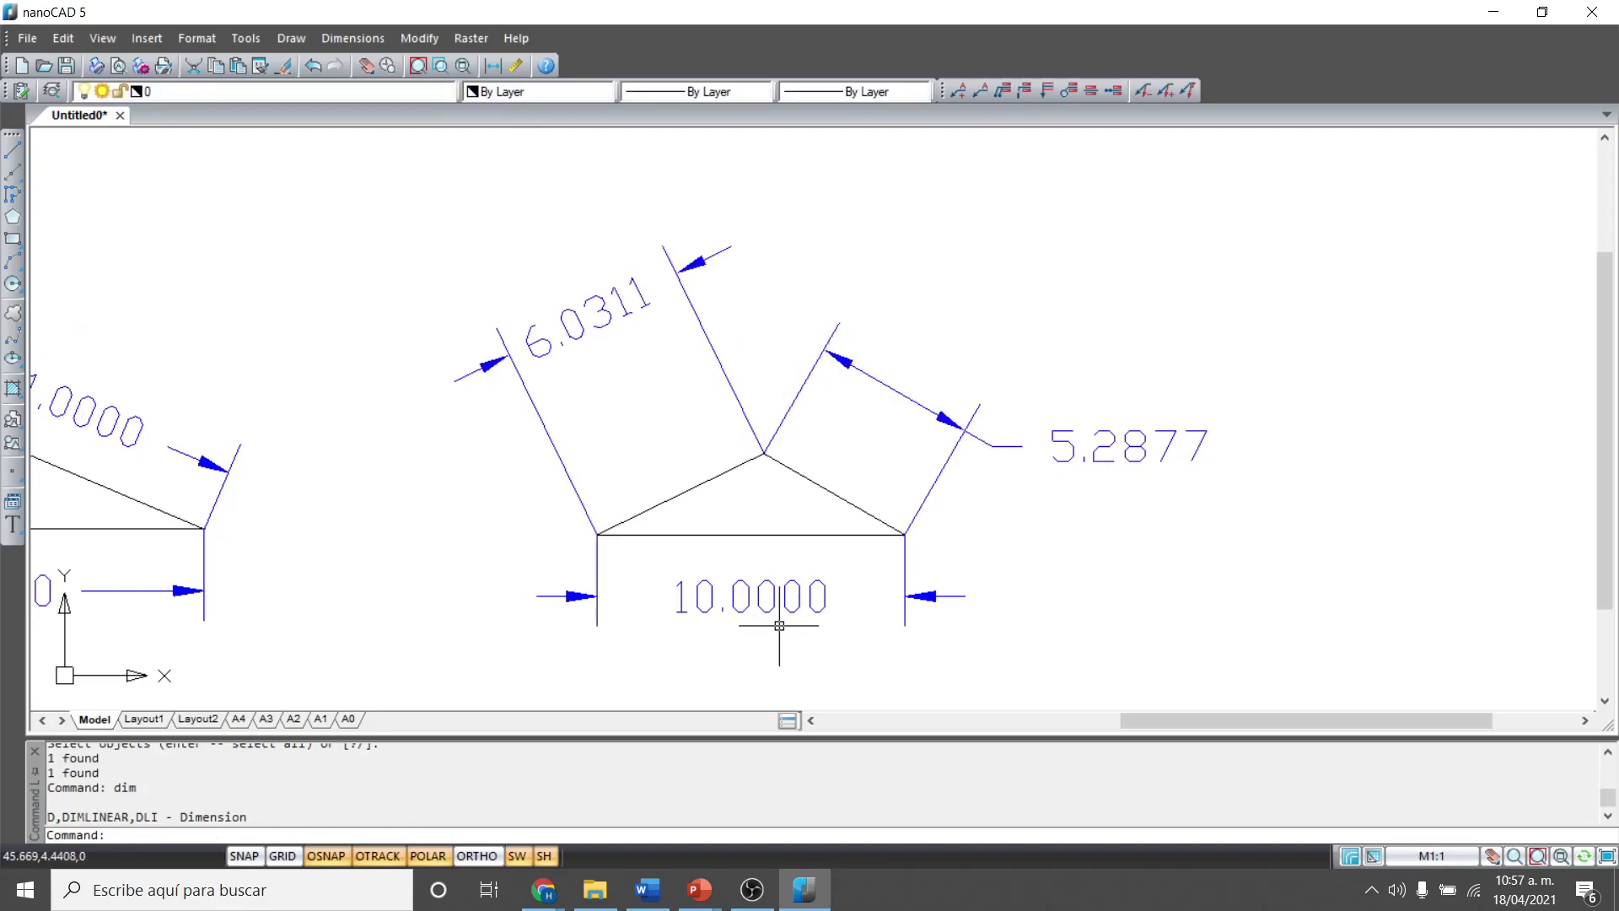
middle_drag(615, 542, 1222, 538)
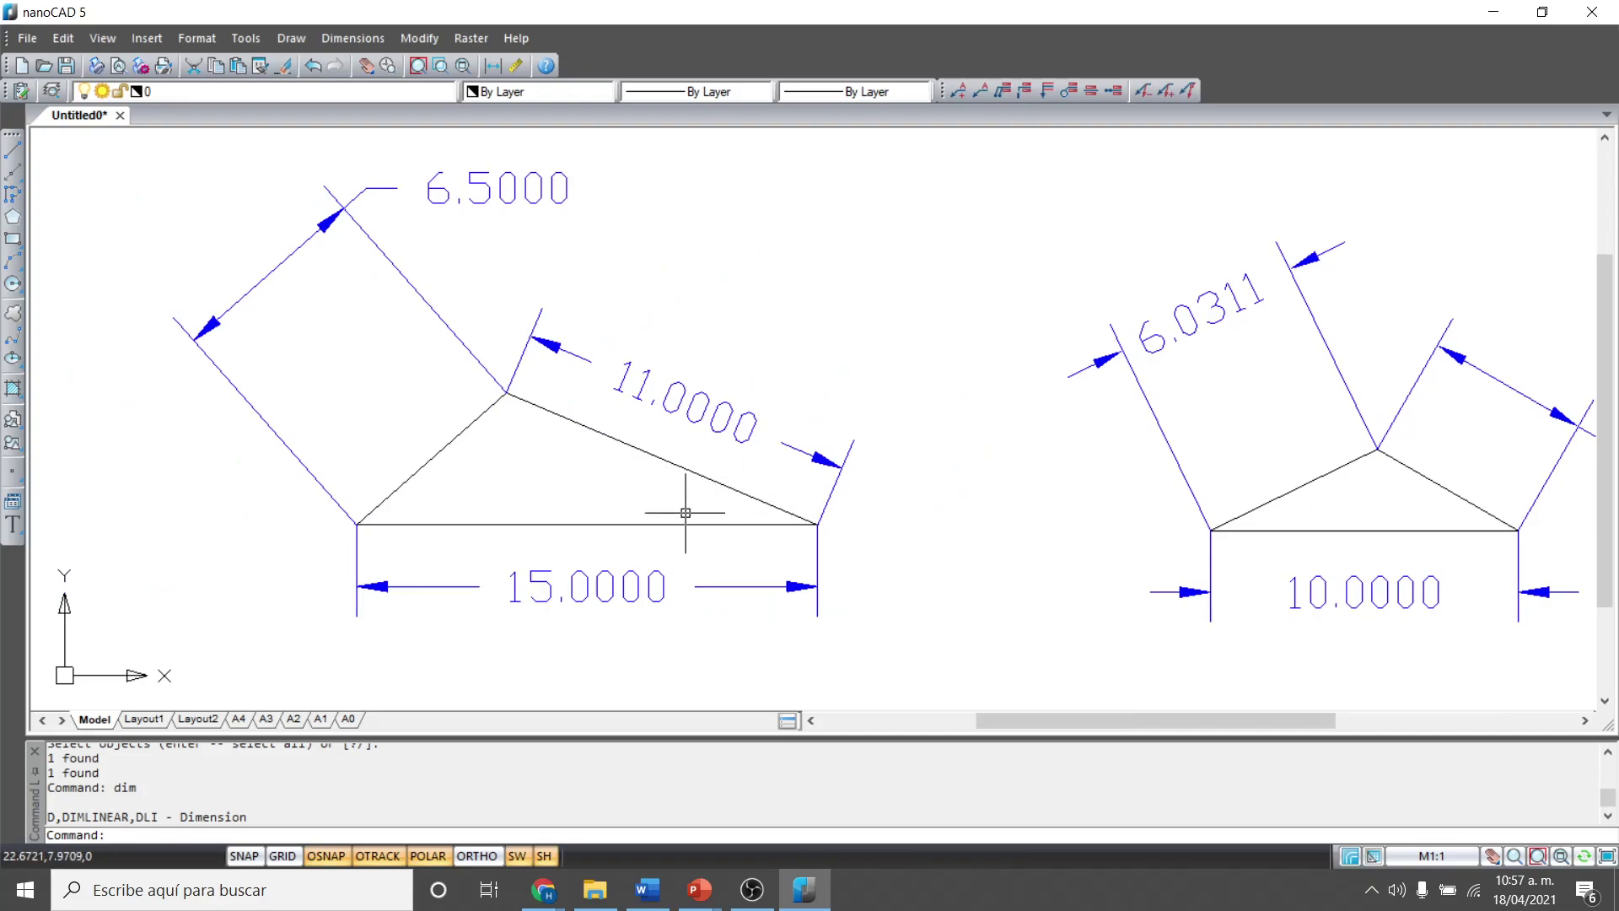
middle_drag(1282, 595, 918, 536)
scroll(1053, 537, down, 2)
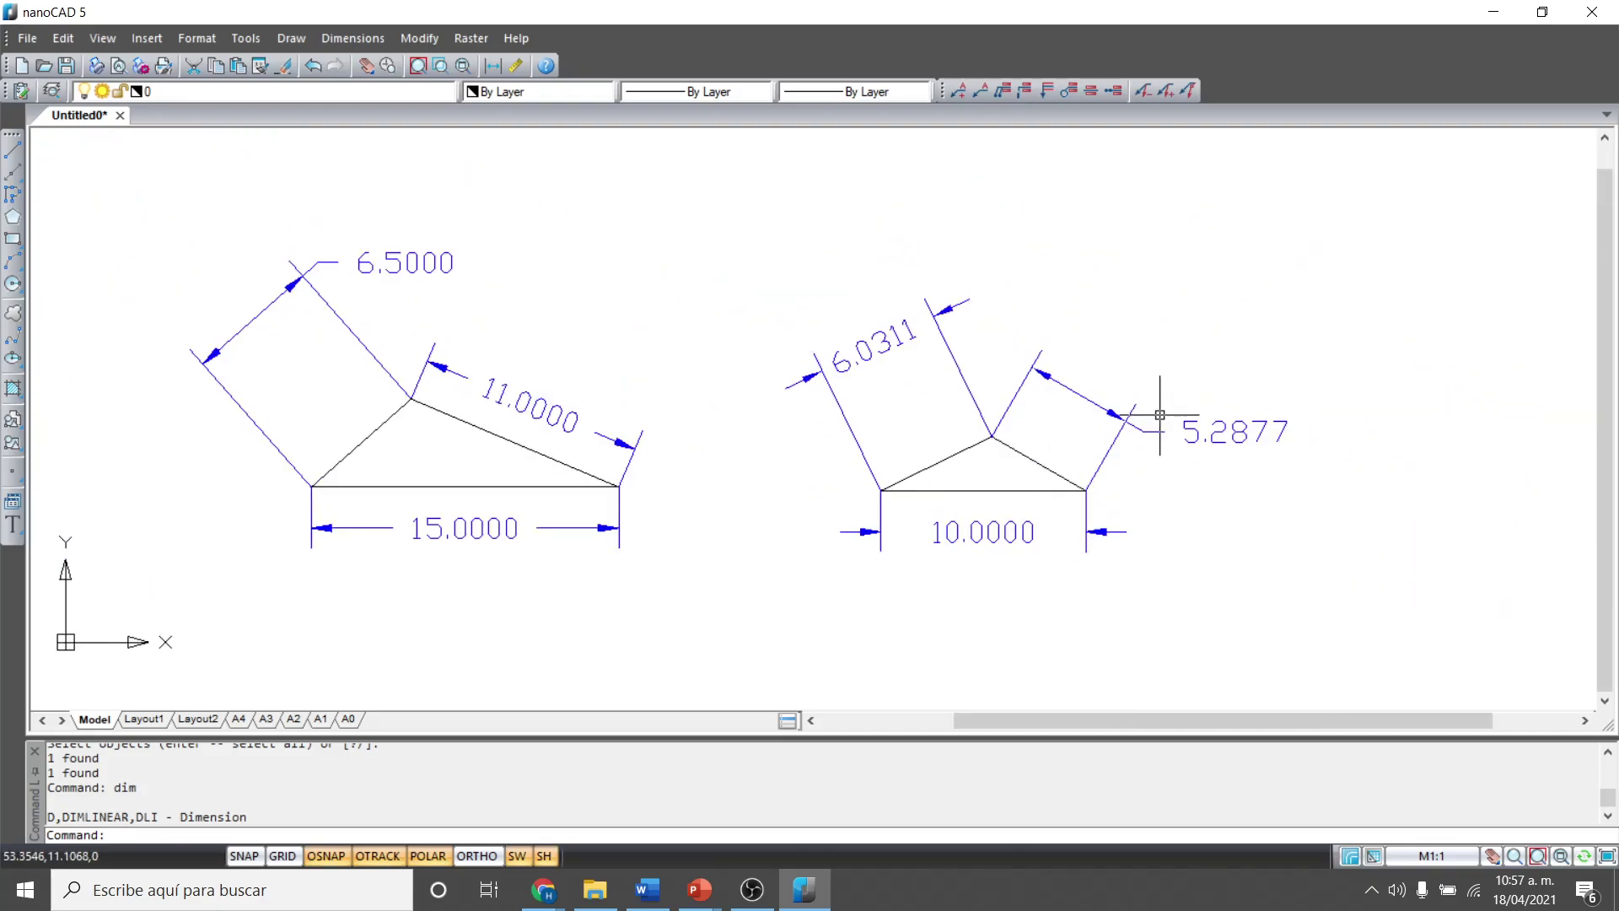
middle_drag(1160, 414, 1041, 472)
mouse_move(1223, 563)
middle_down()
mouse_move(1139, 571)
mouse_move(972, 500)
middle_up()
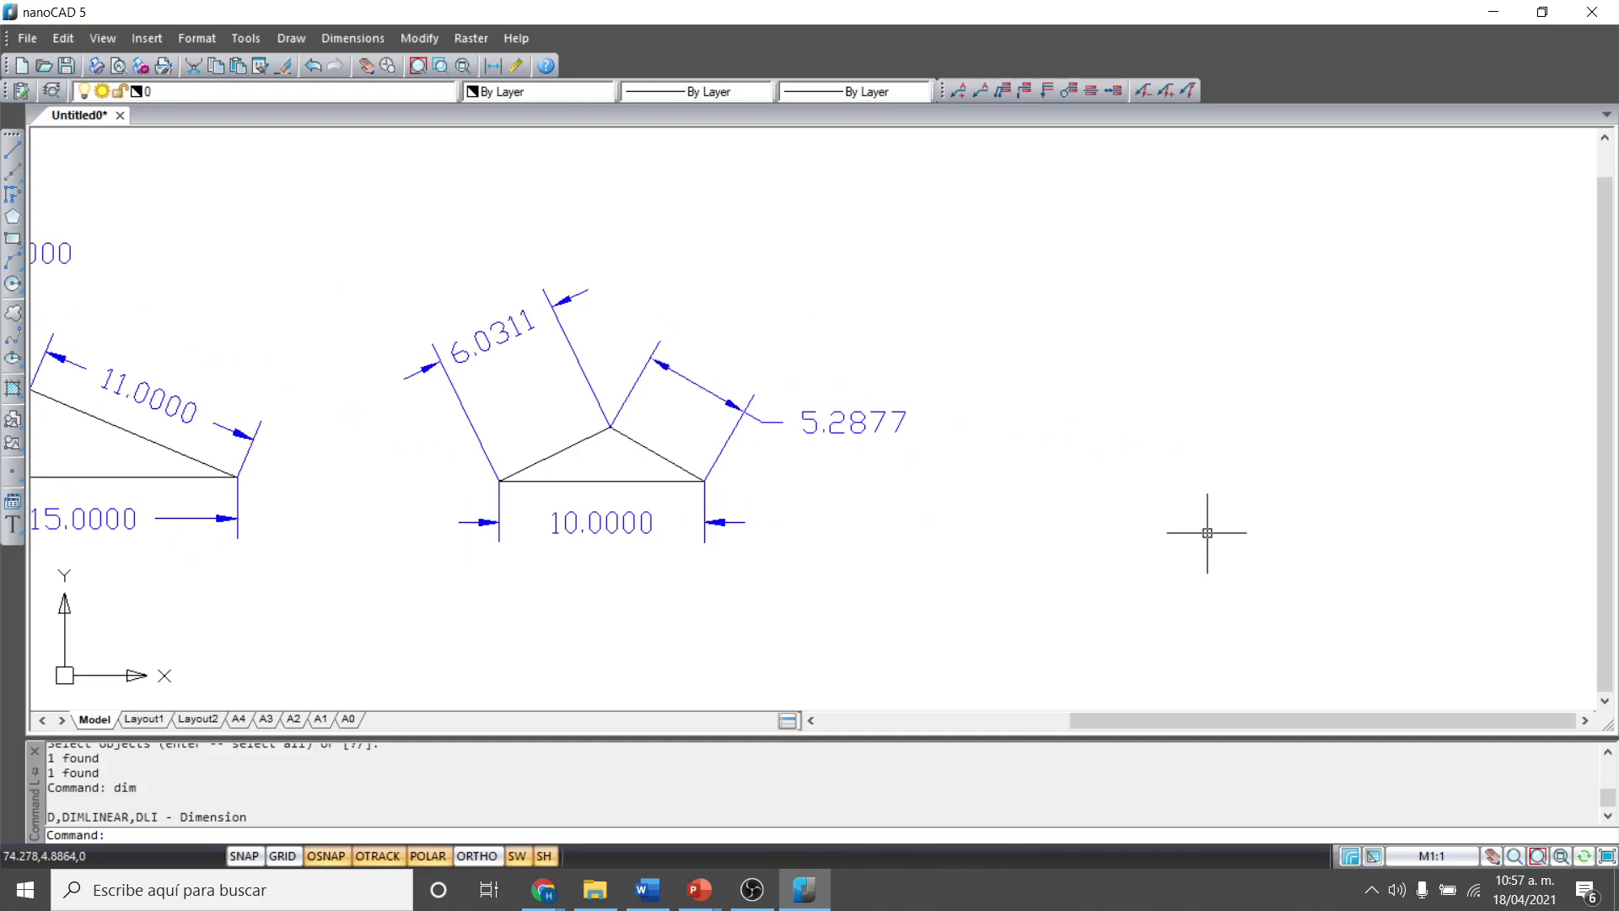
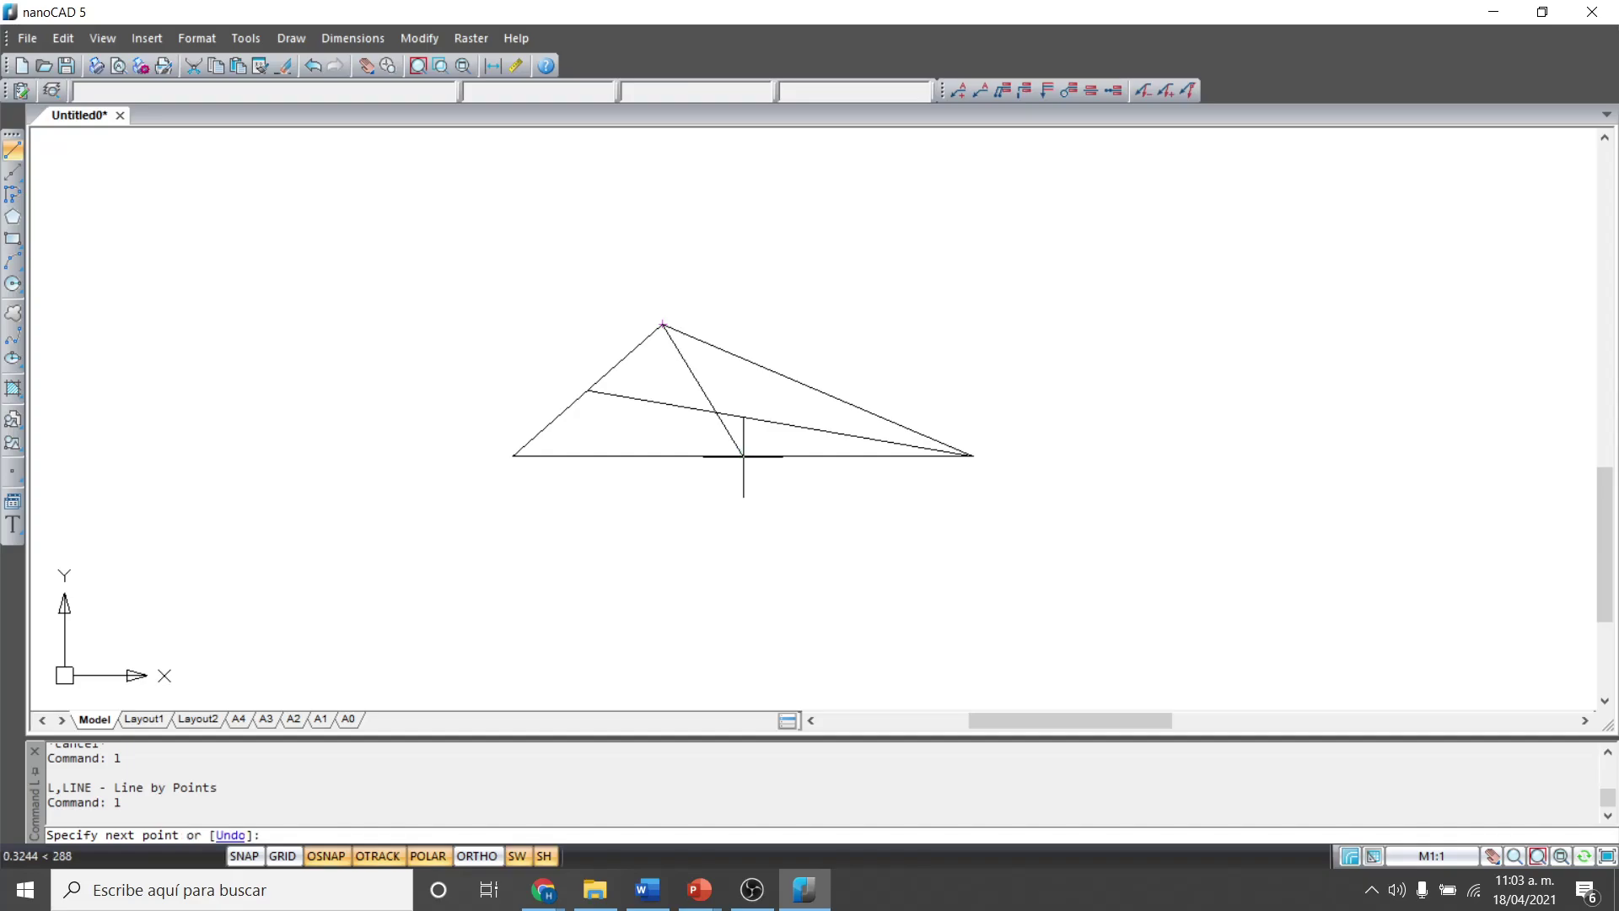
Finish the median from the apex to the base's midpoint and draw one from the left vertex to the opposite side's midpoint.
click(743, 456)
key(Return)
text(l)
key(Return)
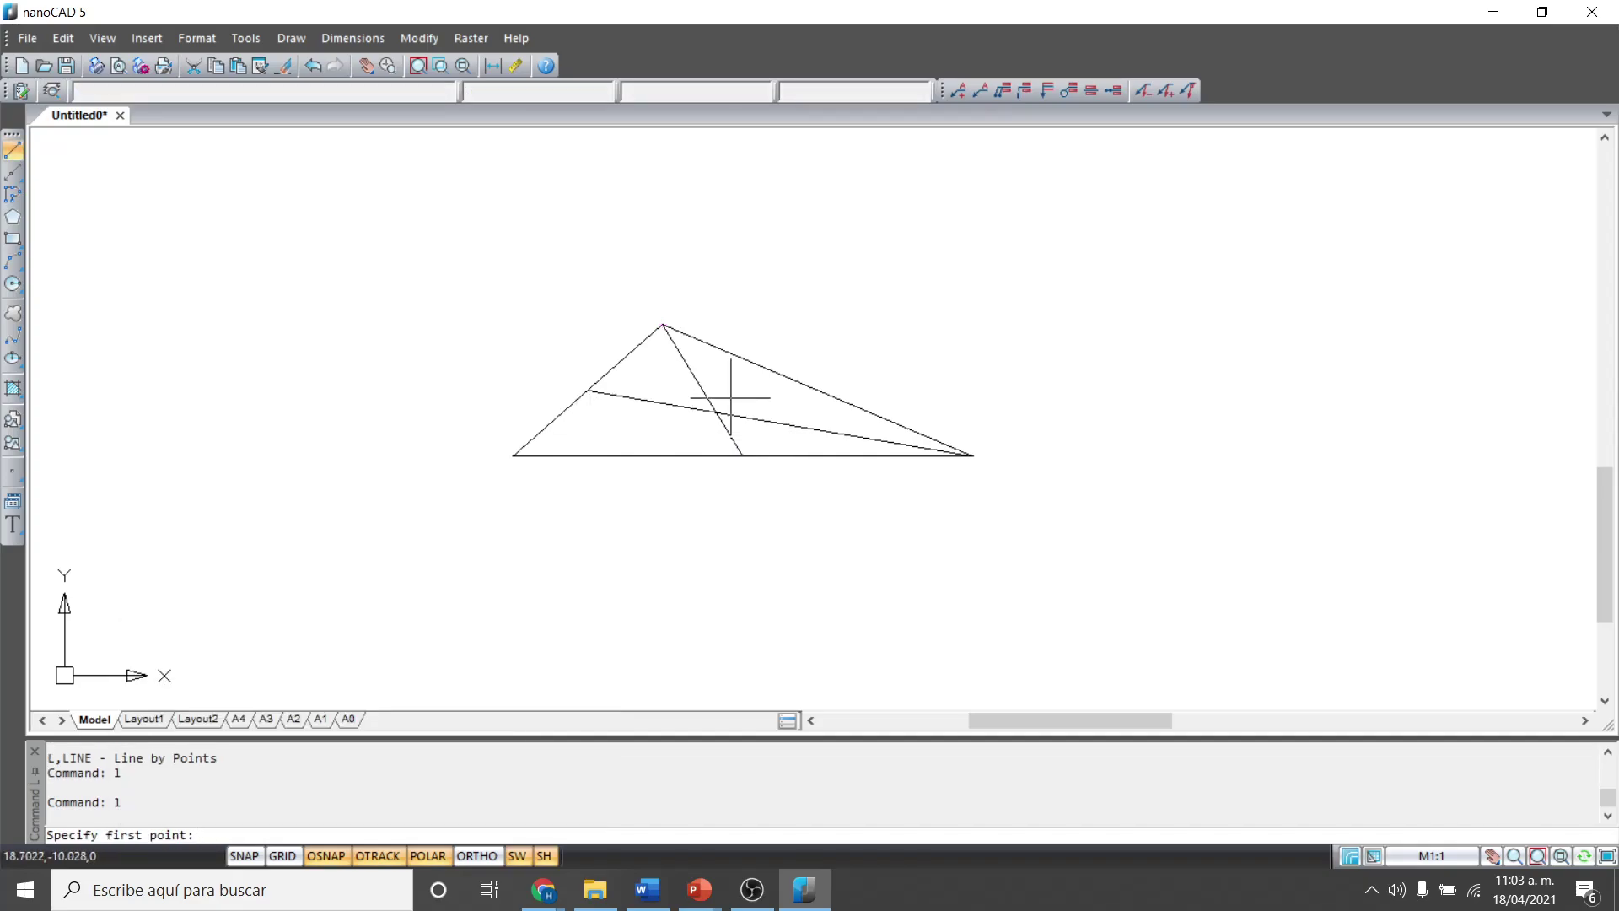
click(513, 456)
key(Return)
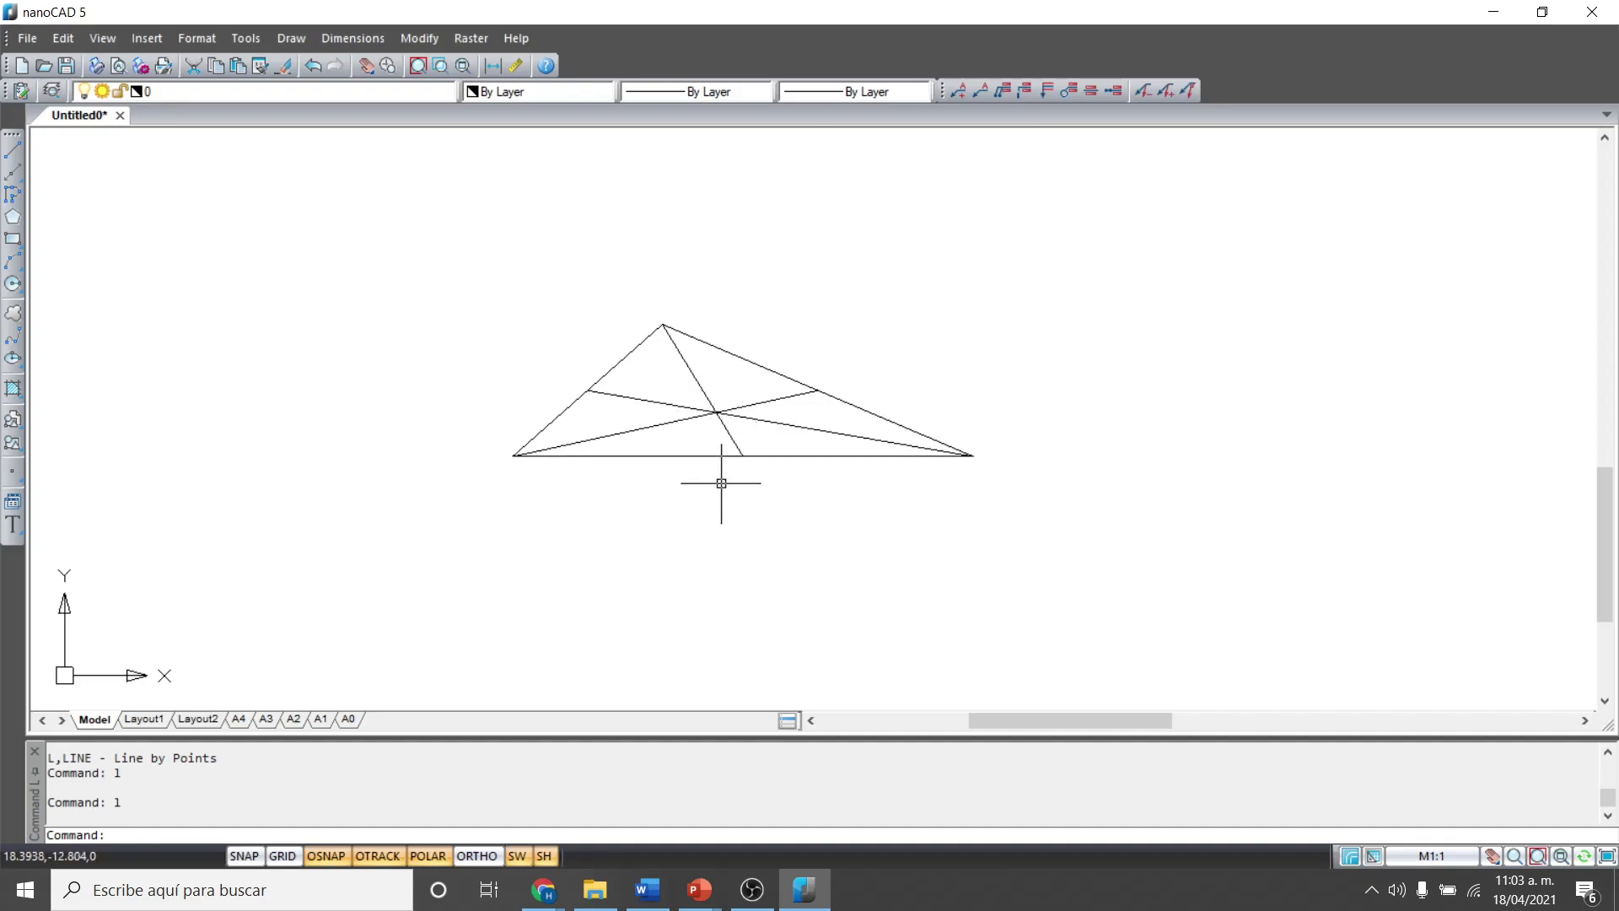
Draw a vertical line from the intersection of the medians down to a point below the base.
text(l)
key(Return)
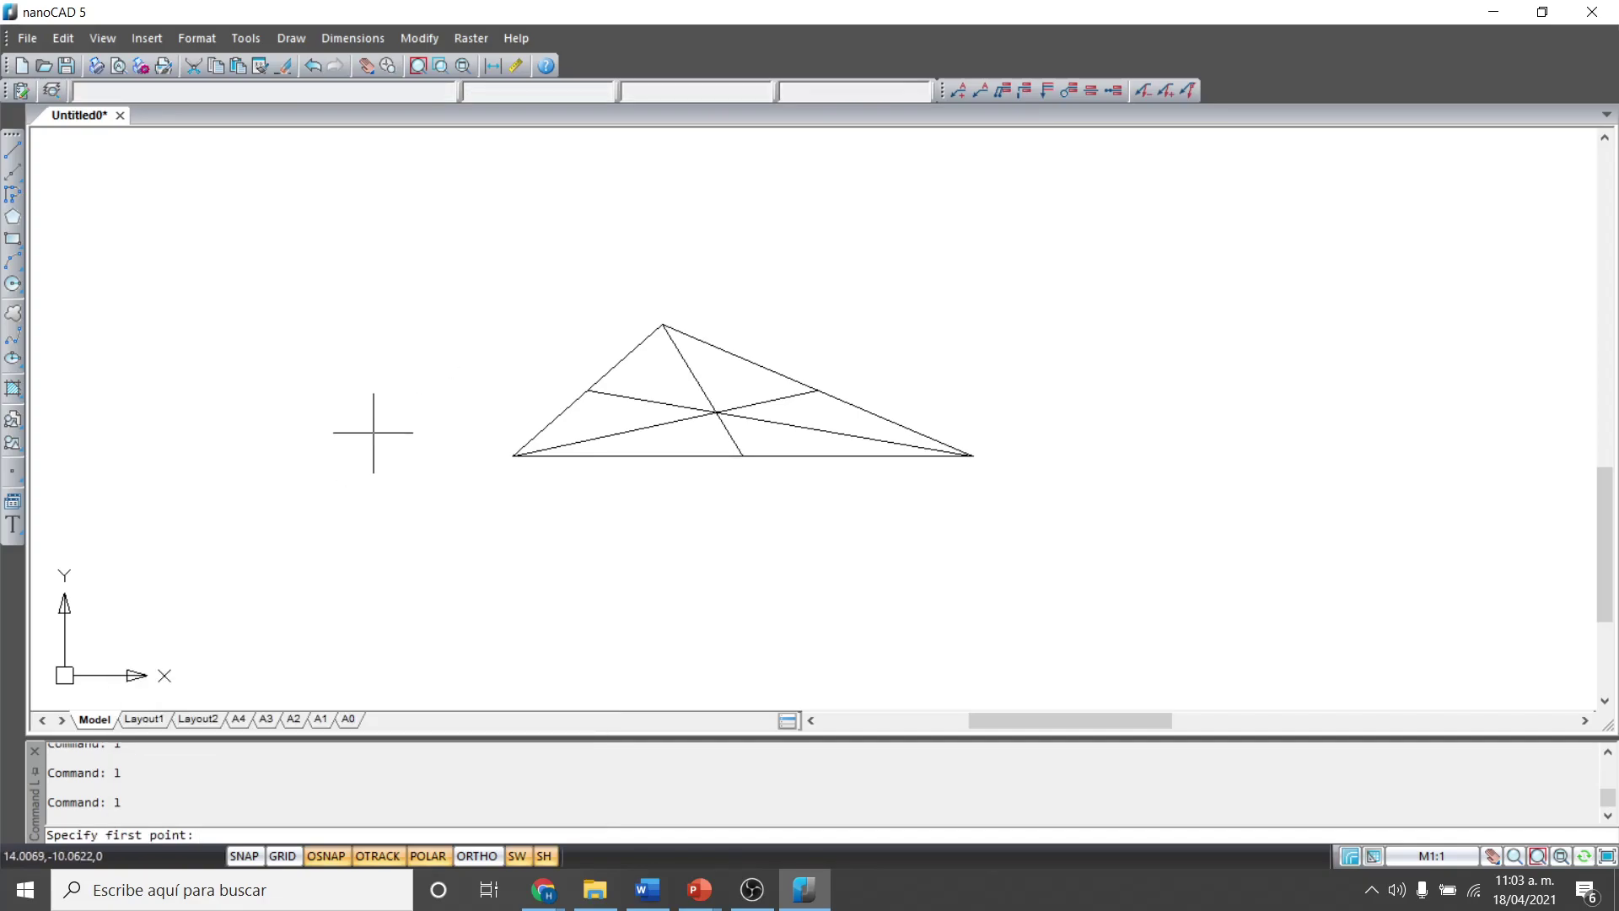
click(718, 412)
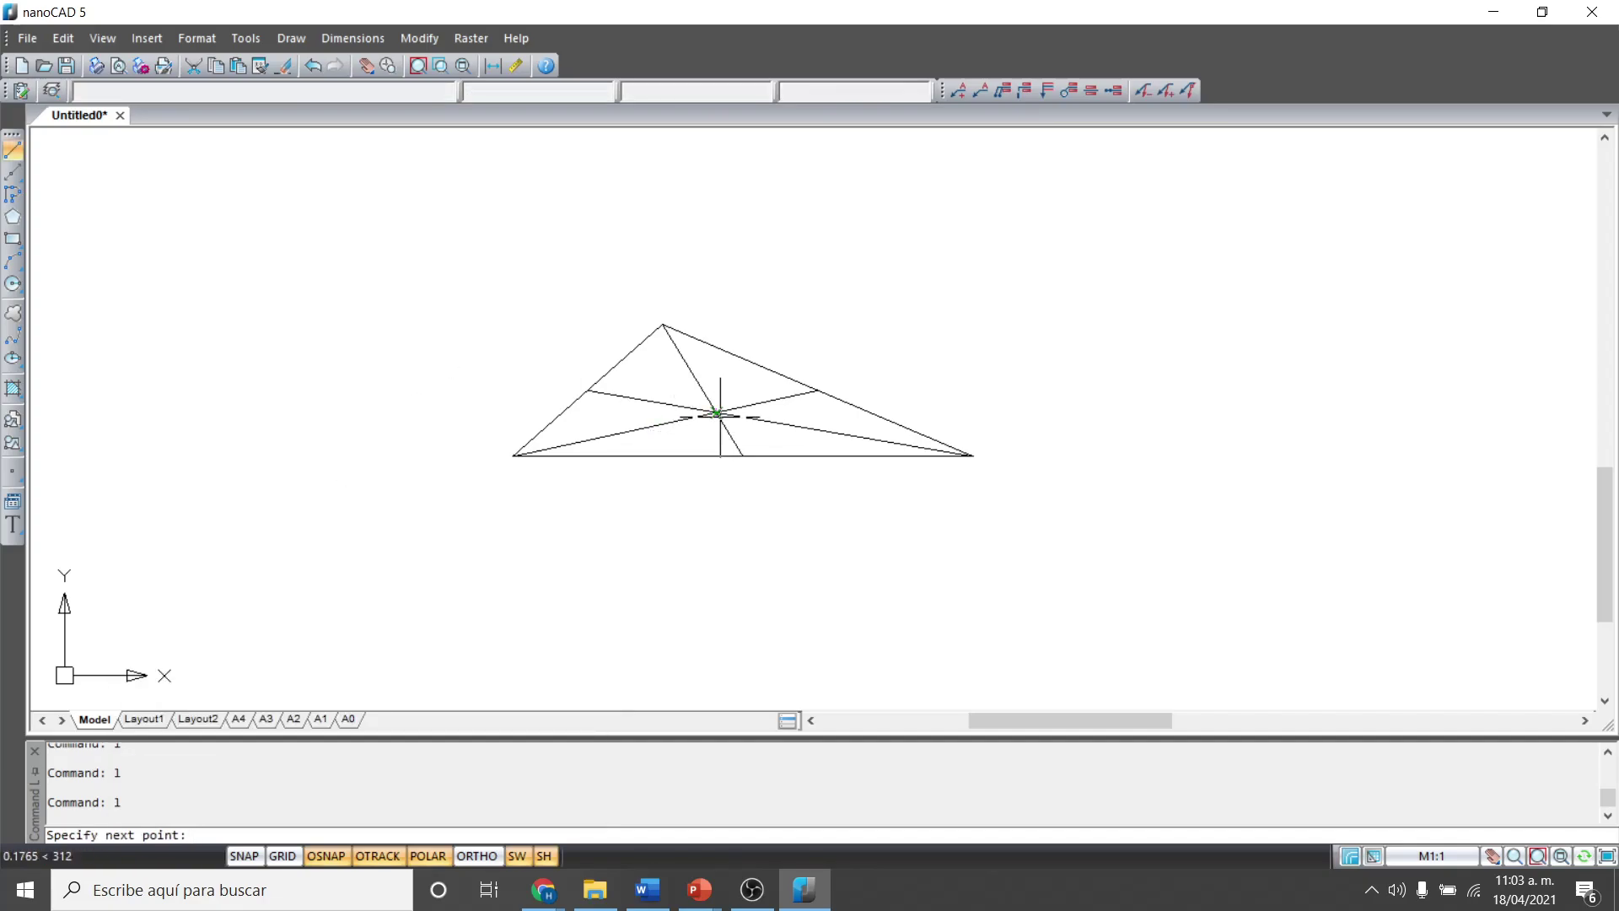
click(717, 549)
key(Return)
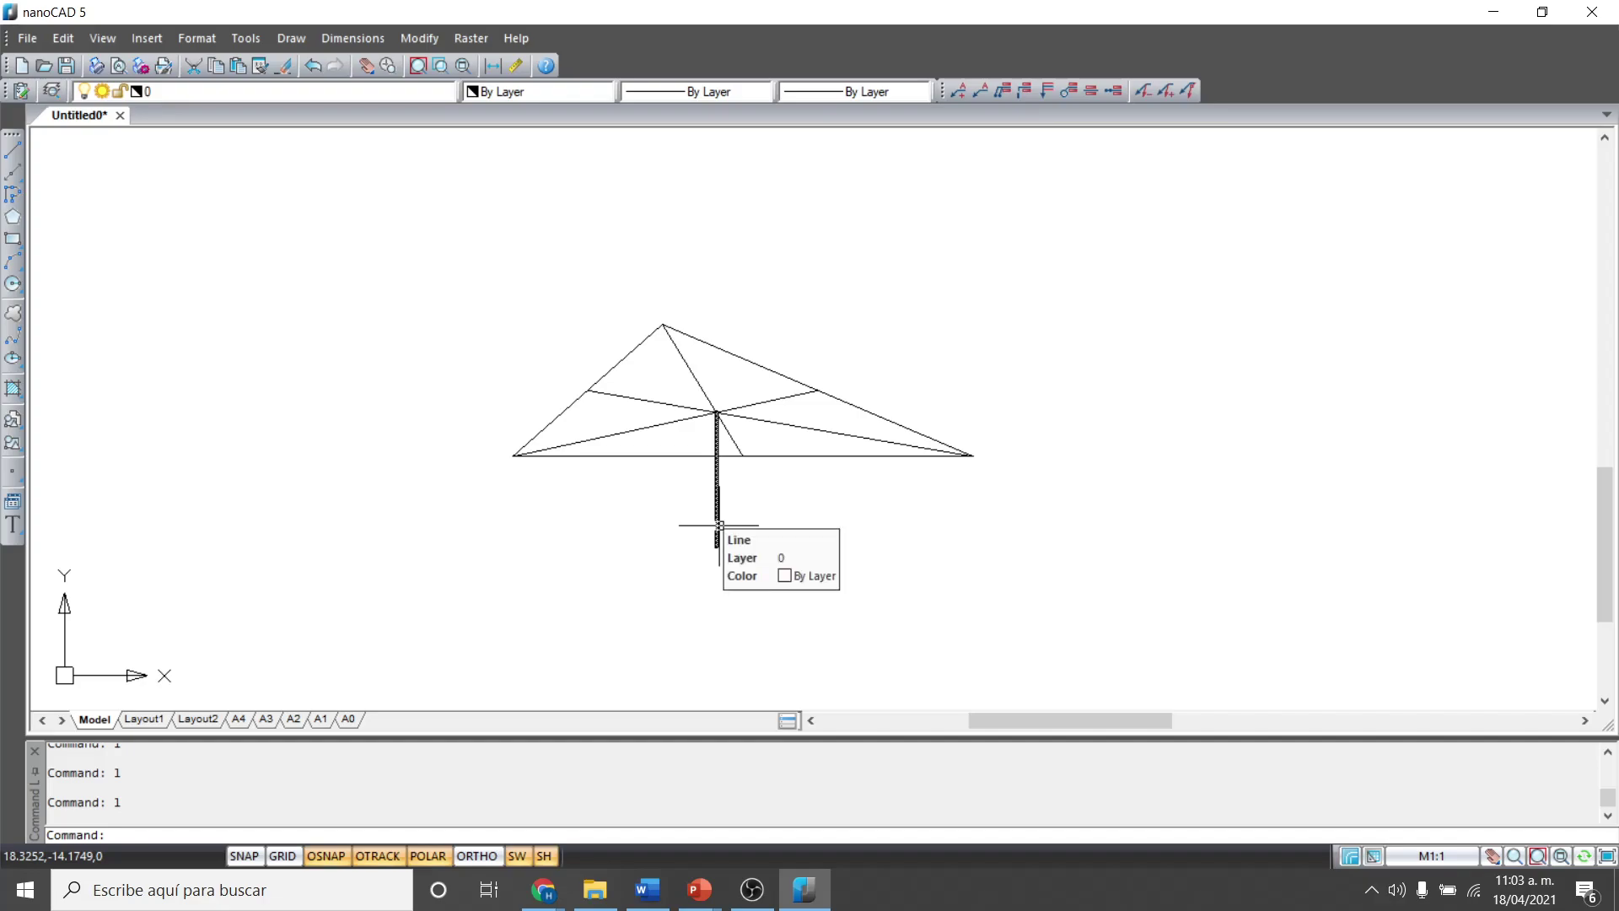
Erase the vertical line that starts at the intersection of the medians.
key(Escape)
key(Escape)
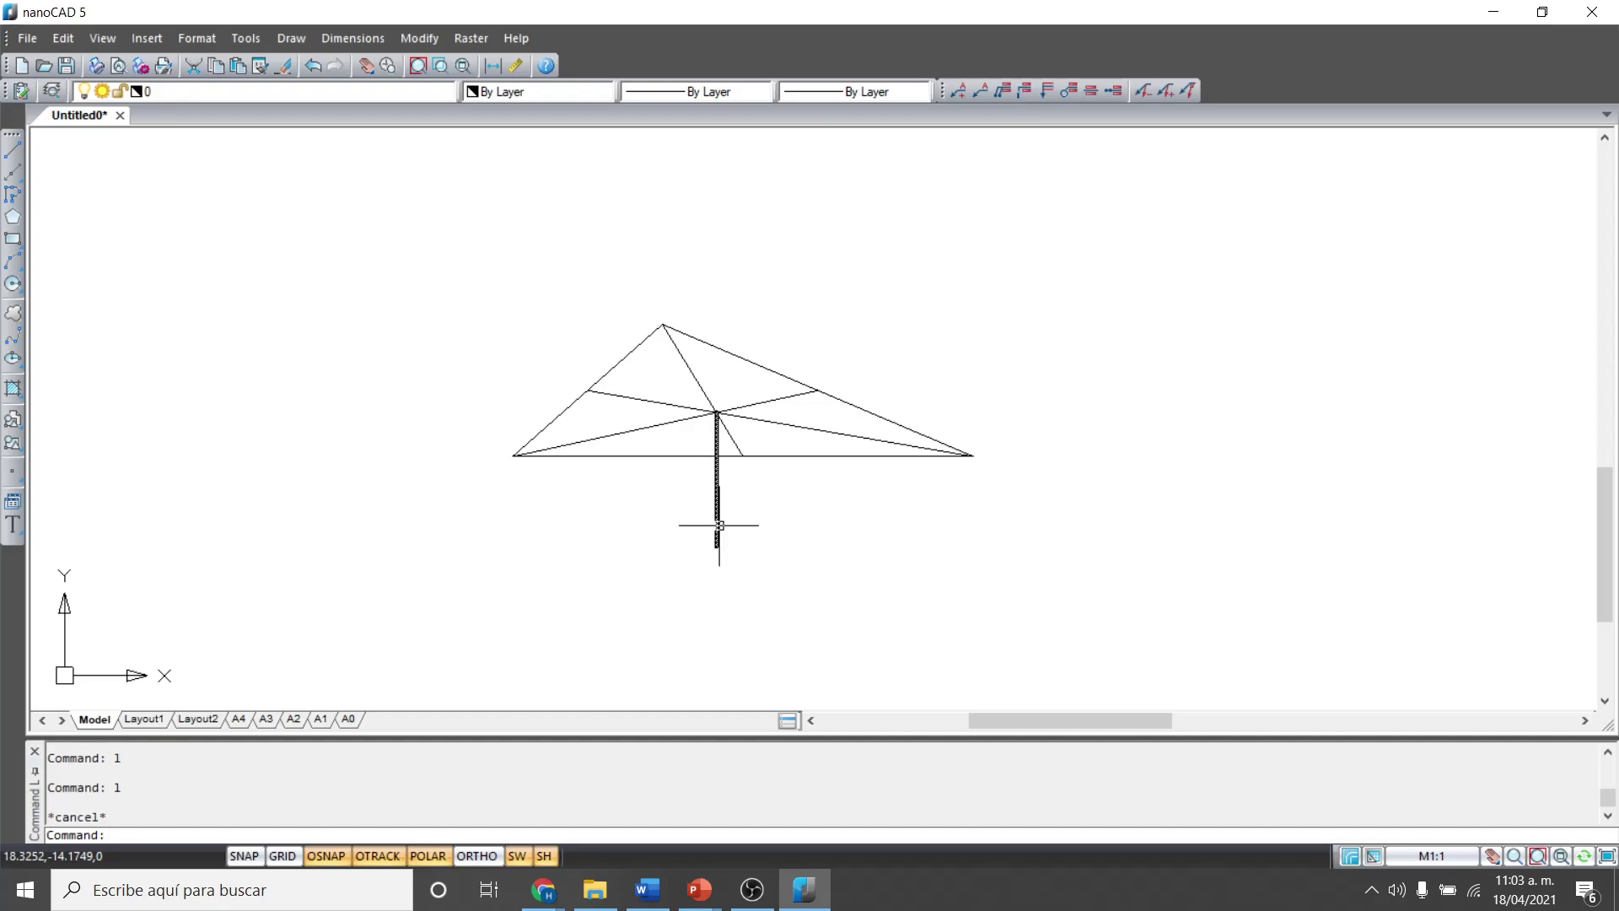
click(838, 585)
click(666, 537)
key(Delete)
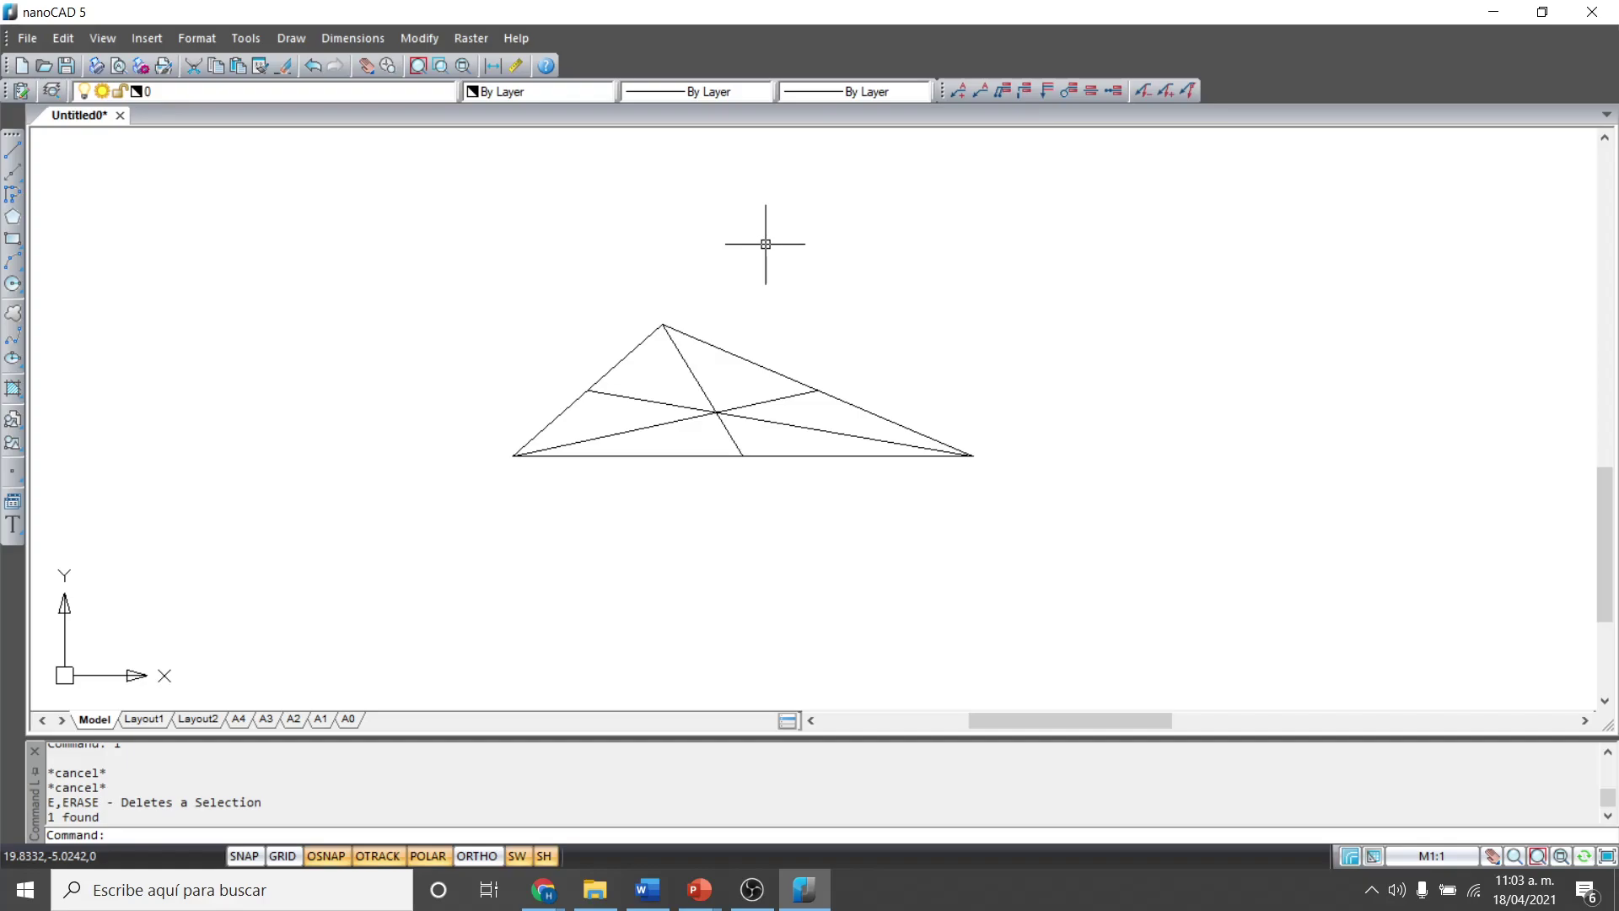
Review the slide on notable triangle points in PowerPoint and turn on the Perpendicular object snap back in nanoCAD.
key(alt+Tab)
click(615, 226)
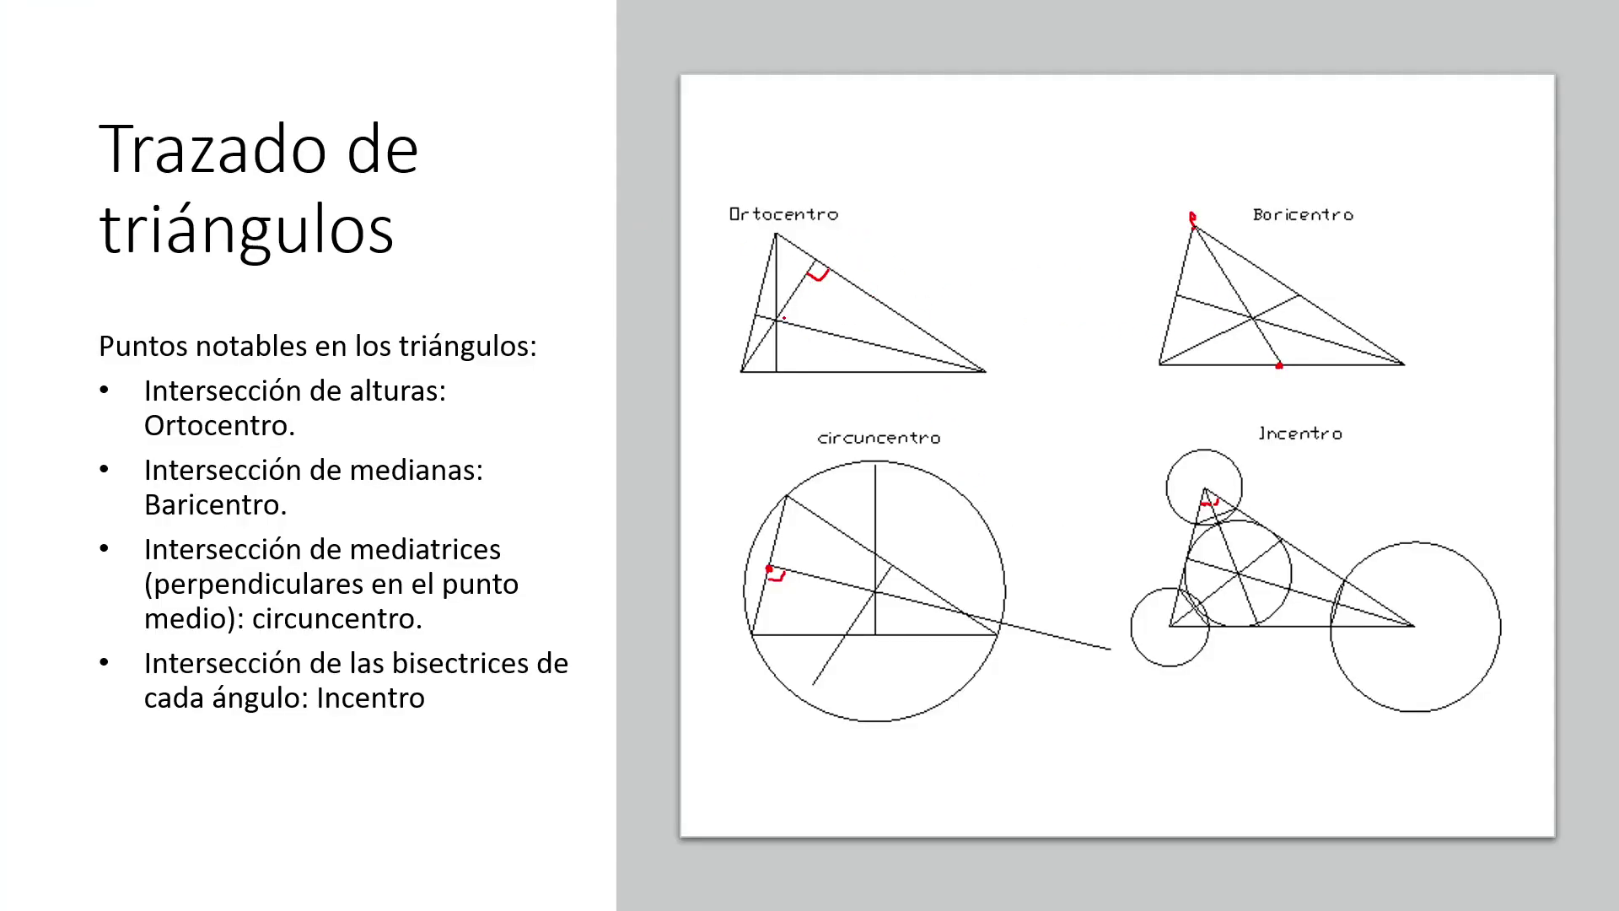
key(alt+Tab)
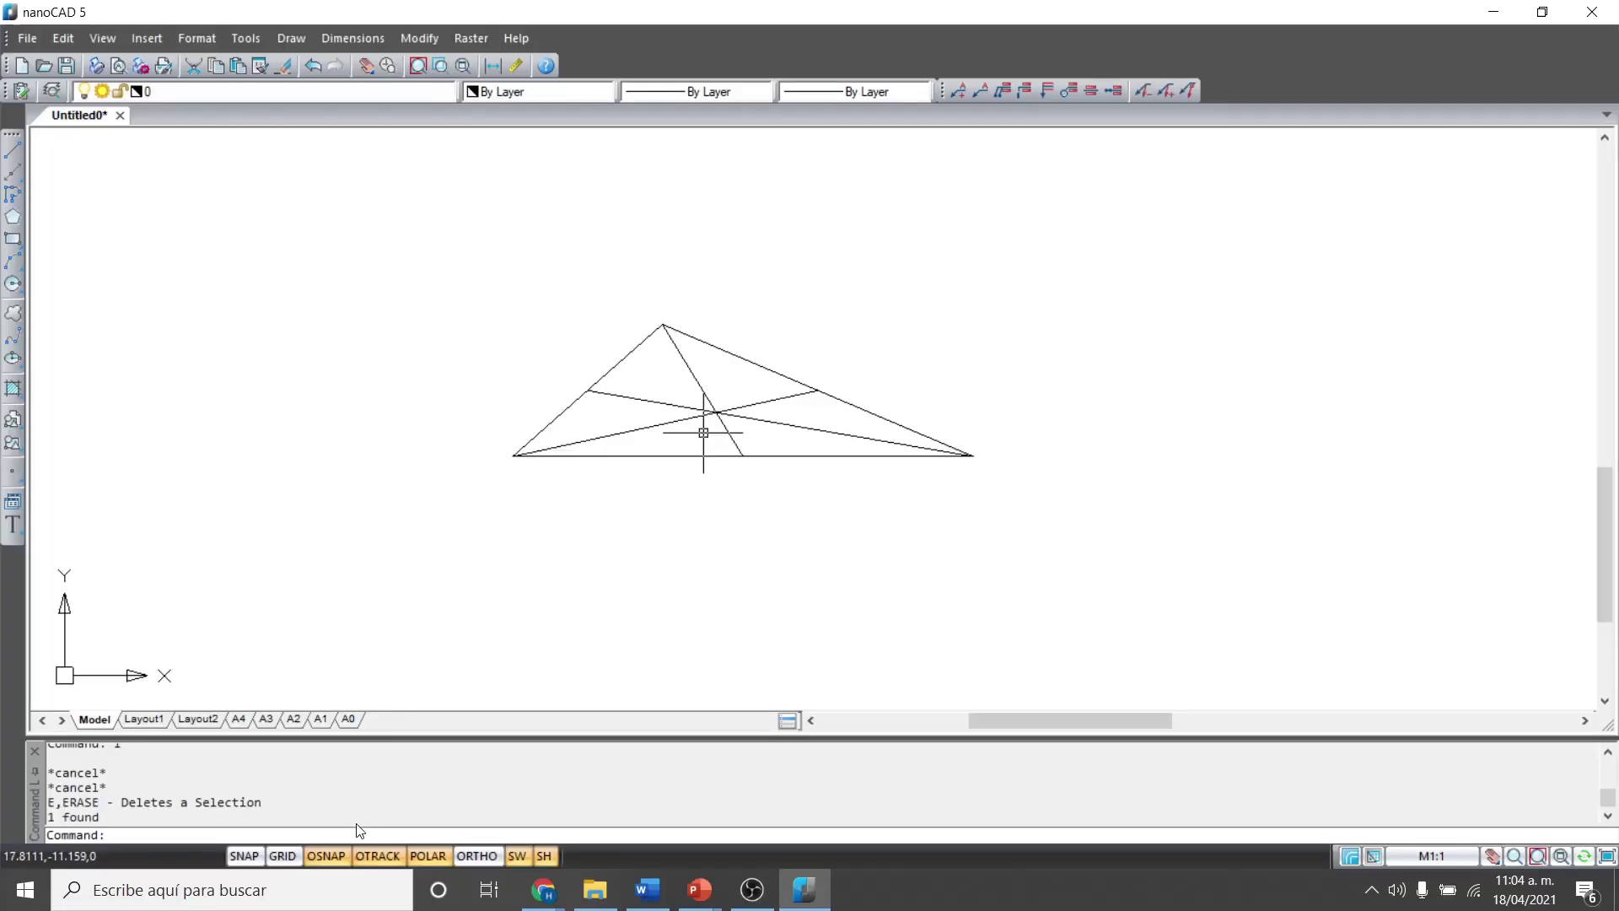
right_click(335, 853)
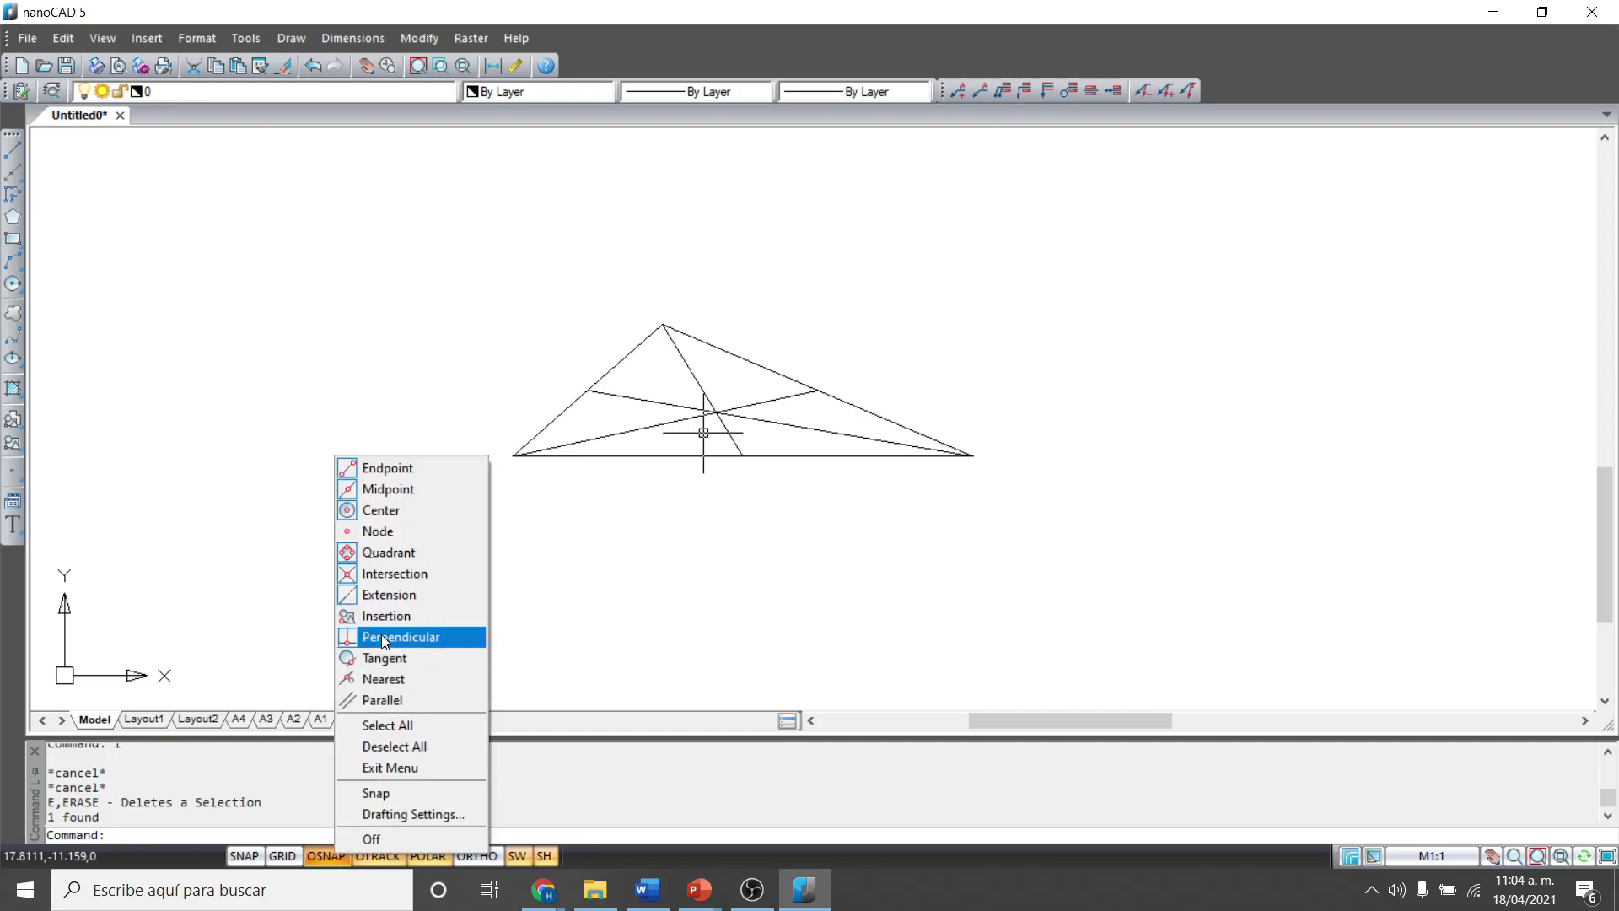
click(383, 637)
scroll(552, 616, down, 4)
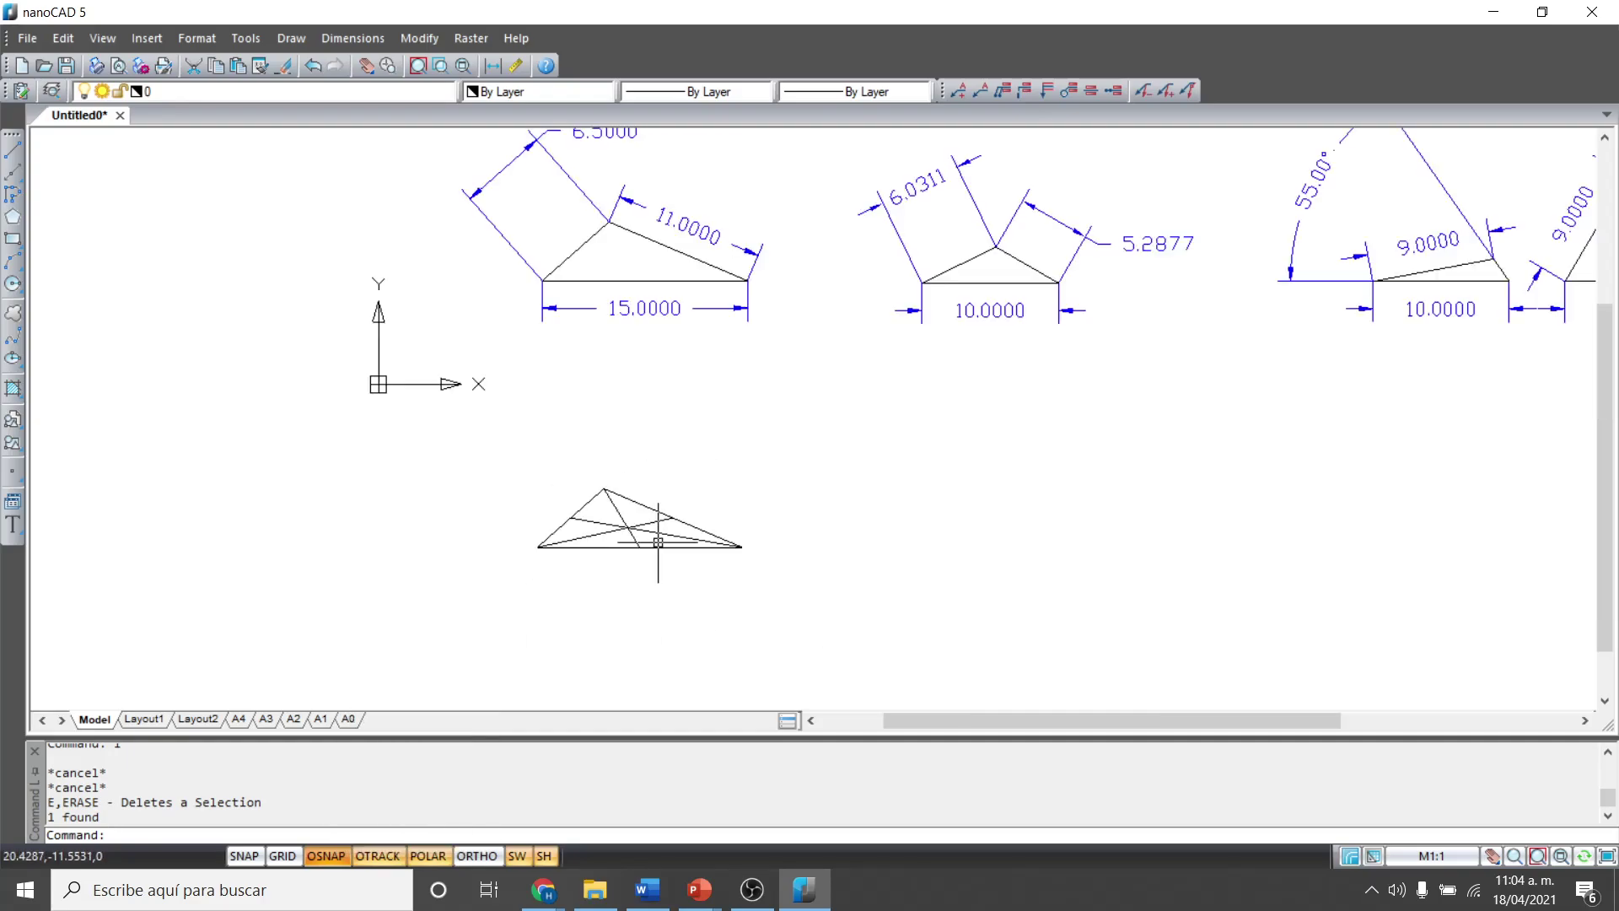
scroll(1131, 294, up, 5)
middle_drag(817, 289, 863, 390)
click(810, 409)
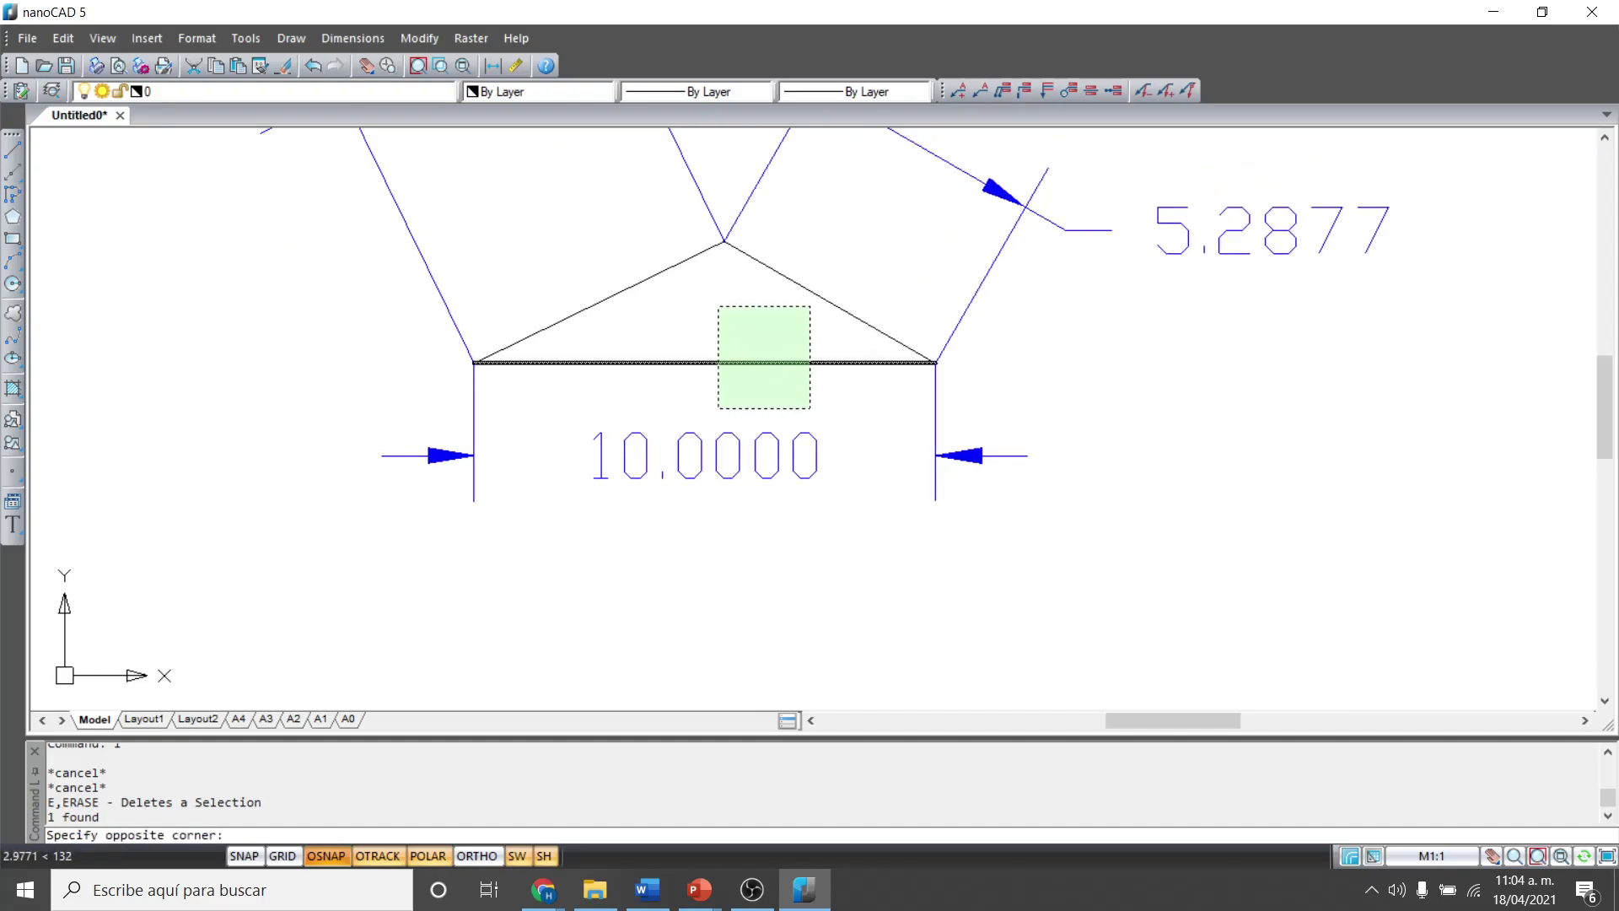
click(656, 263)
key(ctrl+v)
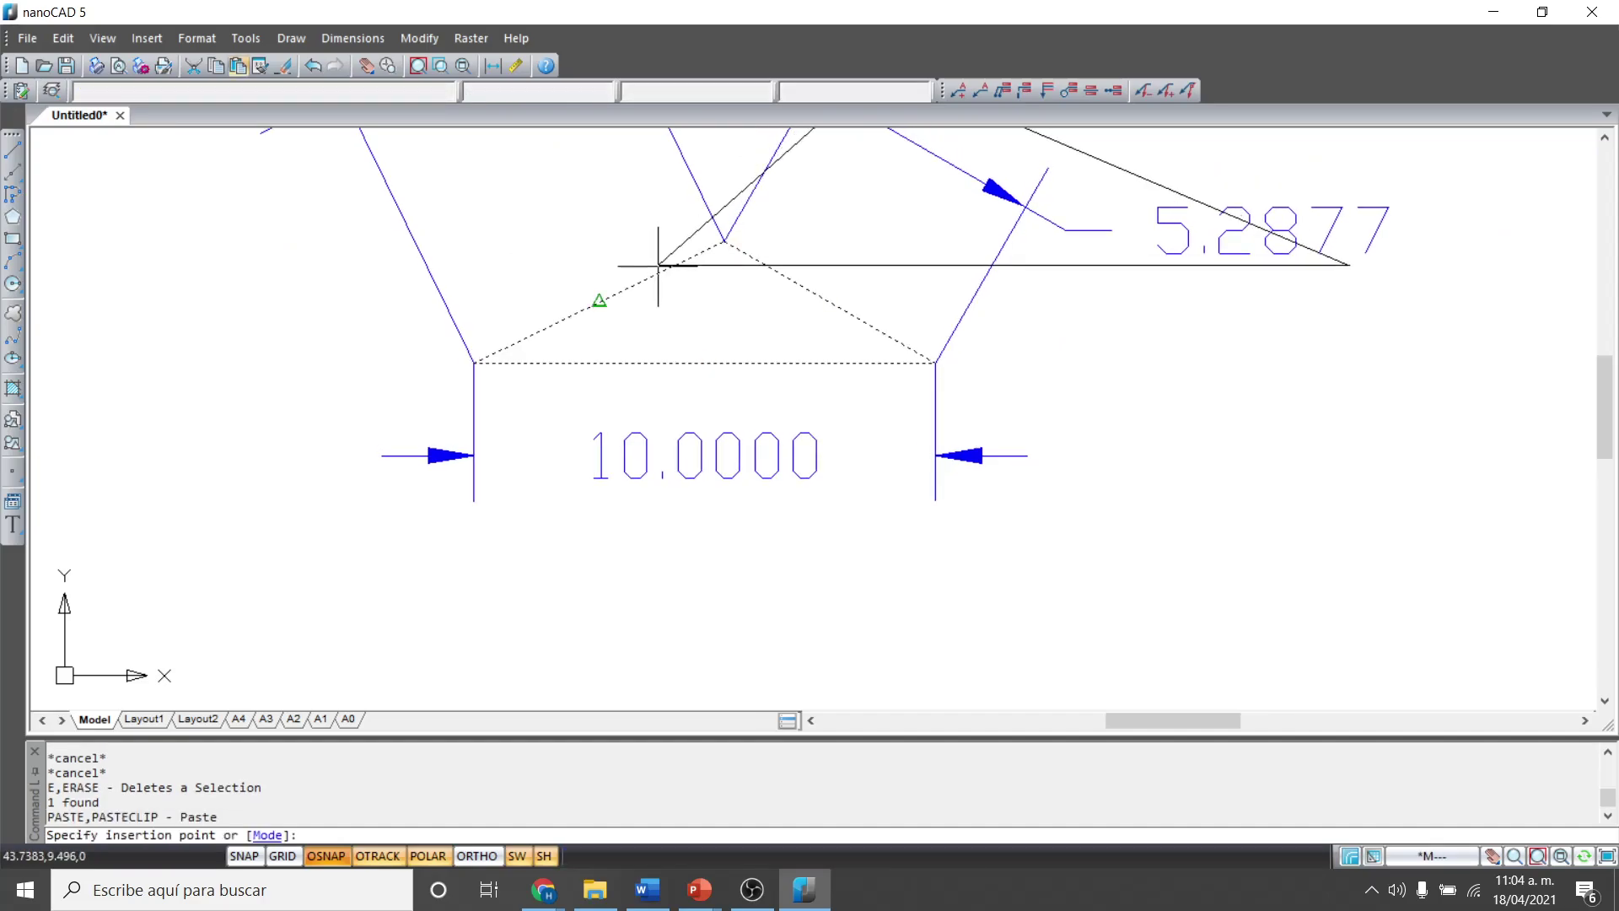
key(ctrl+z)
Copy the three sides of the second triangle, the one with the 10 mm base, without its dimensions.
click(878, 413)
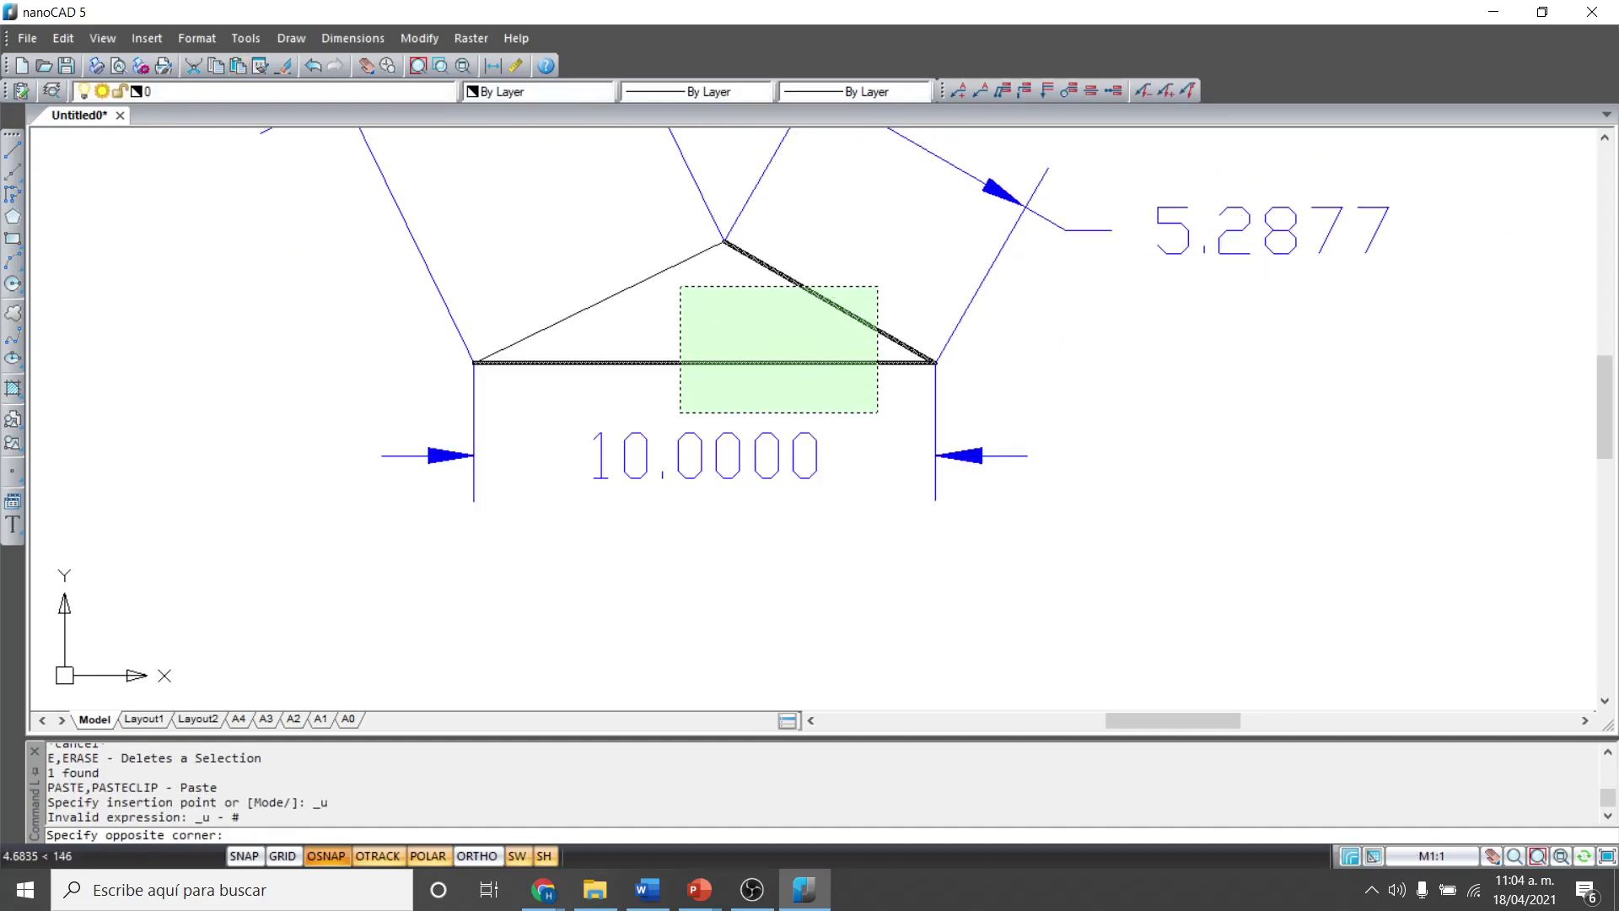
click(634, 266)
key(ctrl+c)
scroll(709, 650, down, 5)
scroll(712, 553, up, 5)
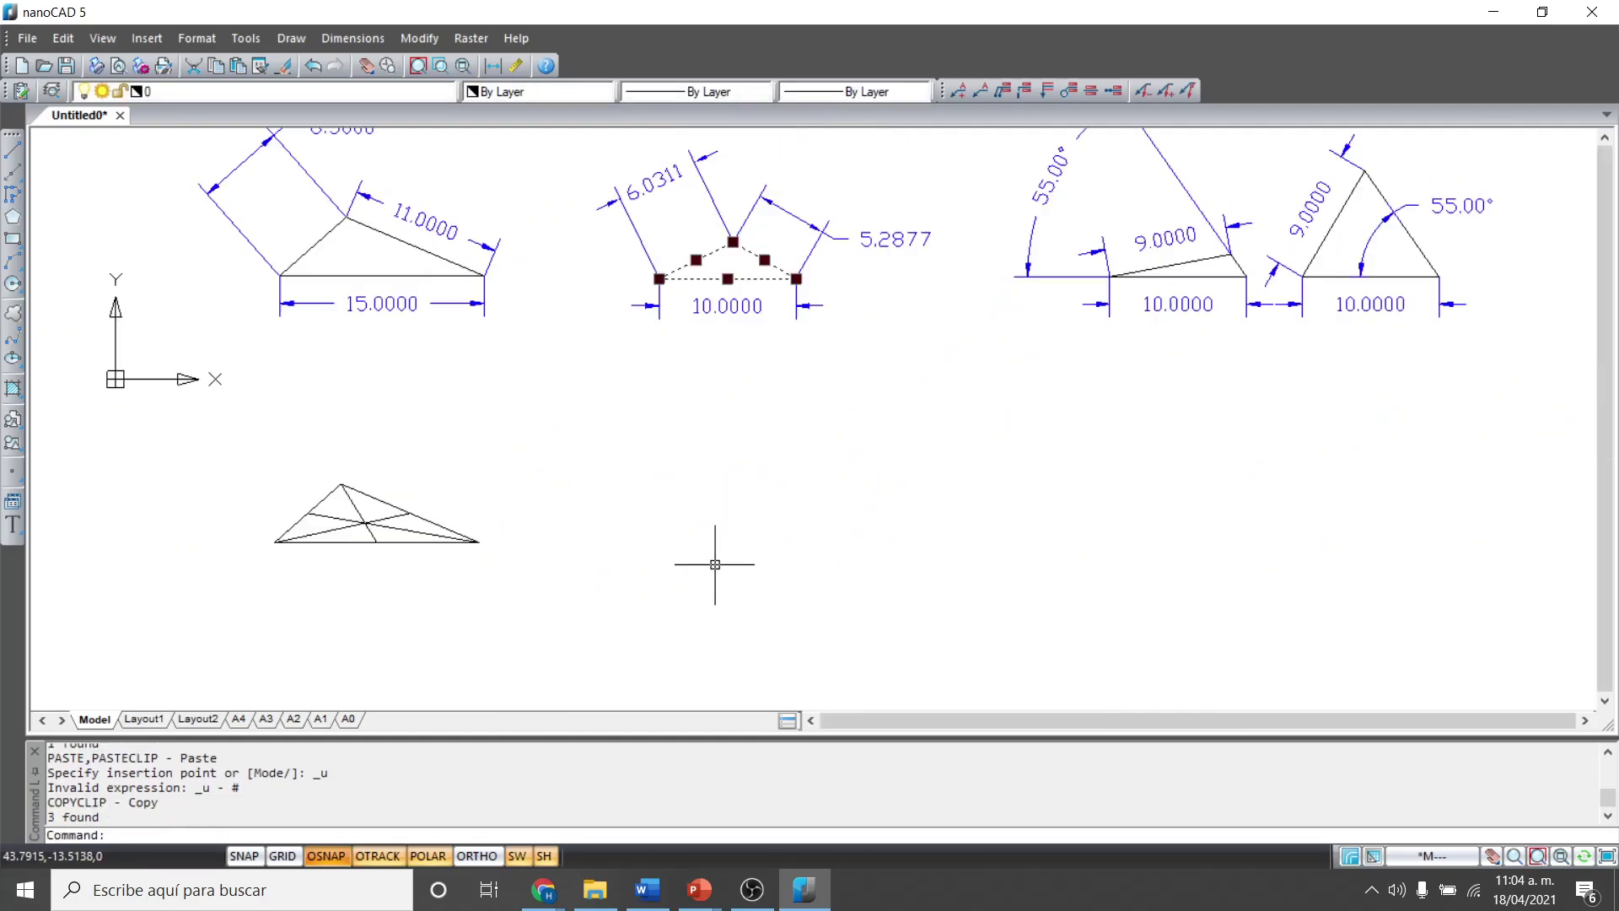
Paste the copied triangle below its original, beside the triangle with the medians.
key(ctrl+v)
click(625, 514)
scroll(641, 489, up, 3)
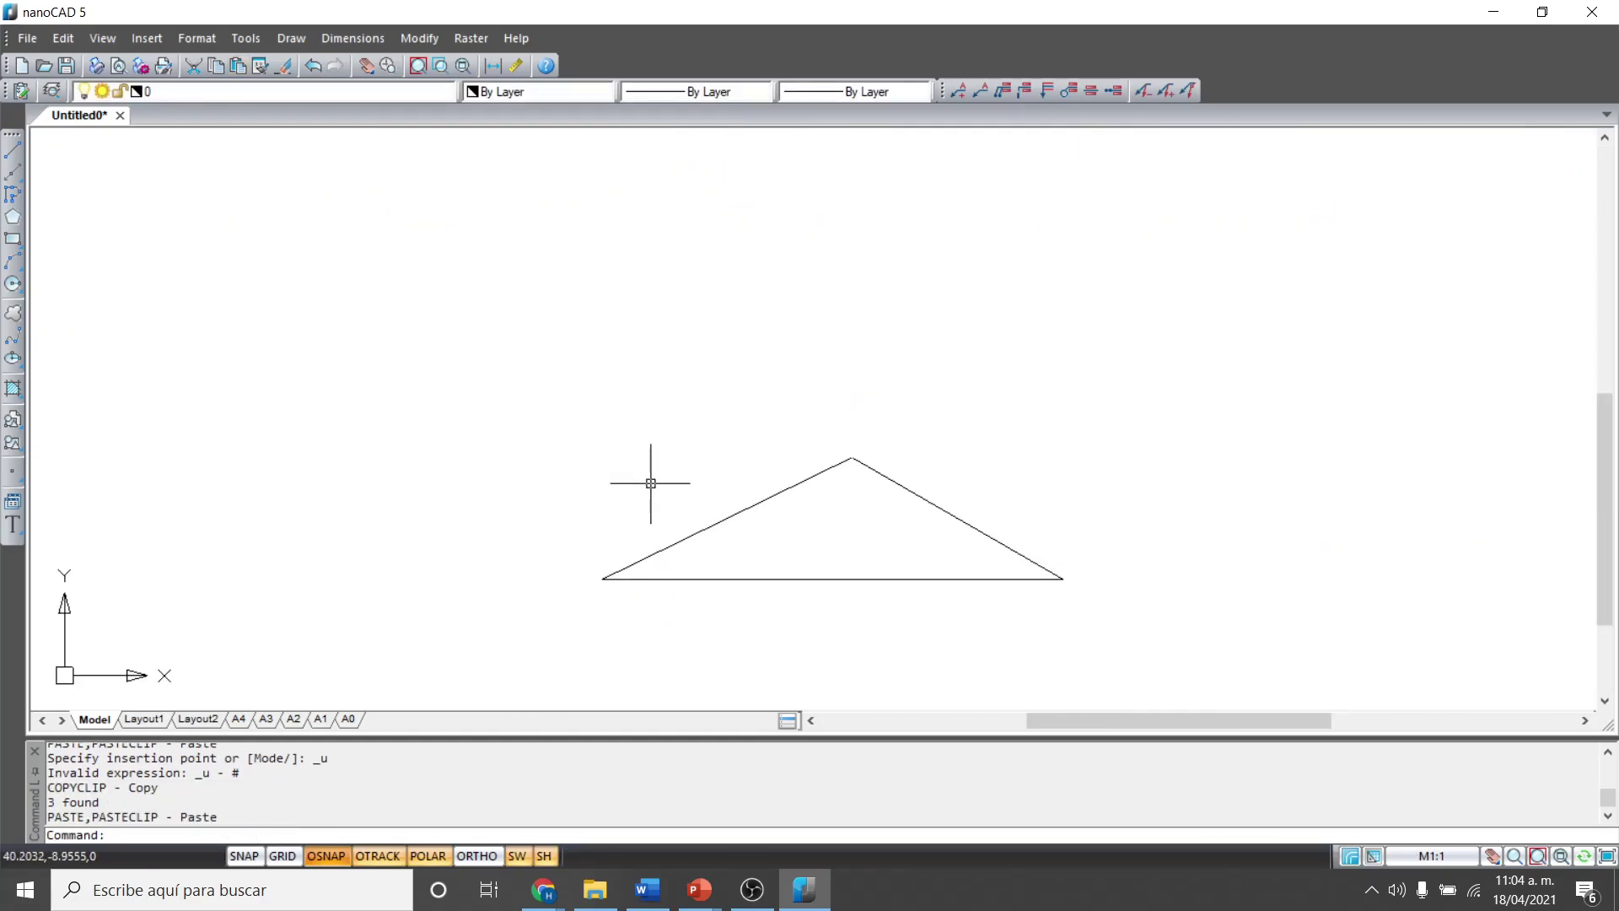
Draw an altitude line from the pasted triangle's right base vertex, perpendicular to the upward extension of its left side.
text(l)
key(Return)
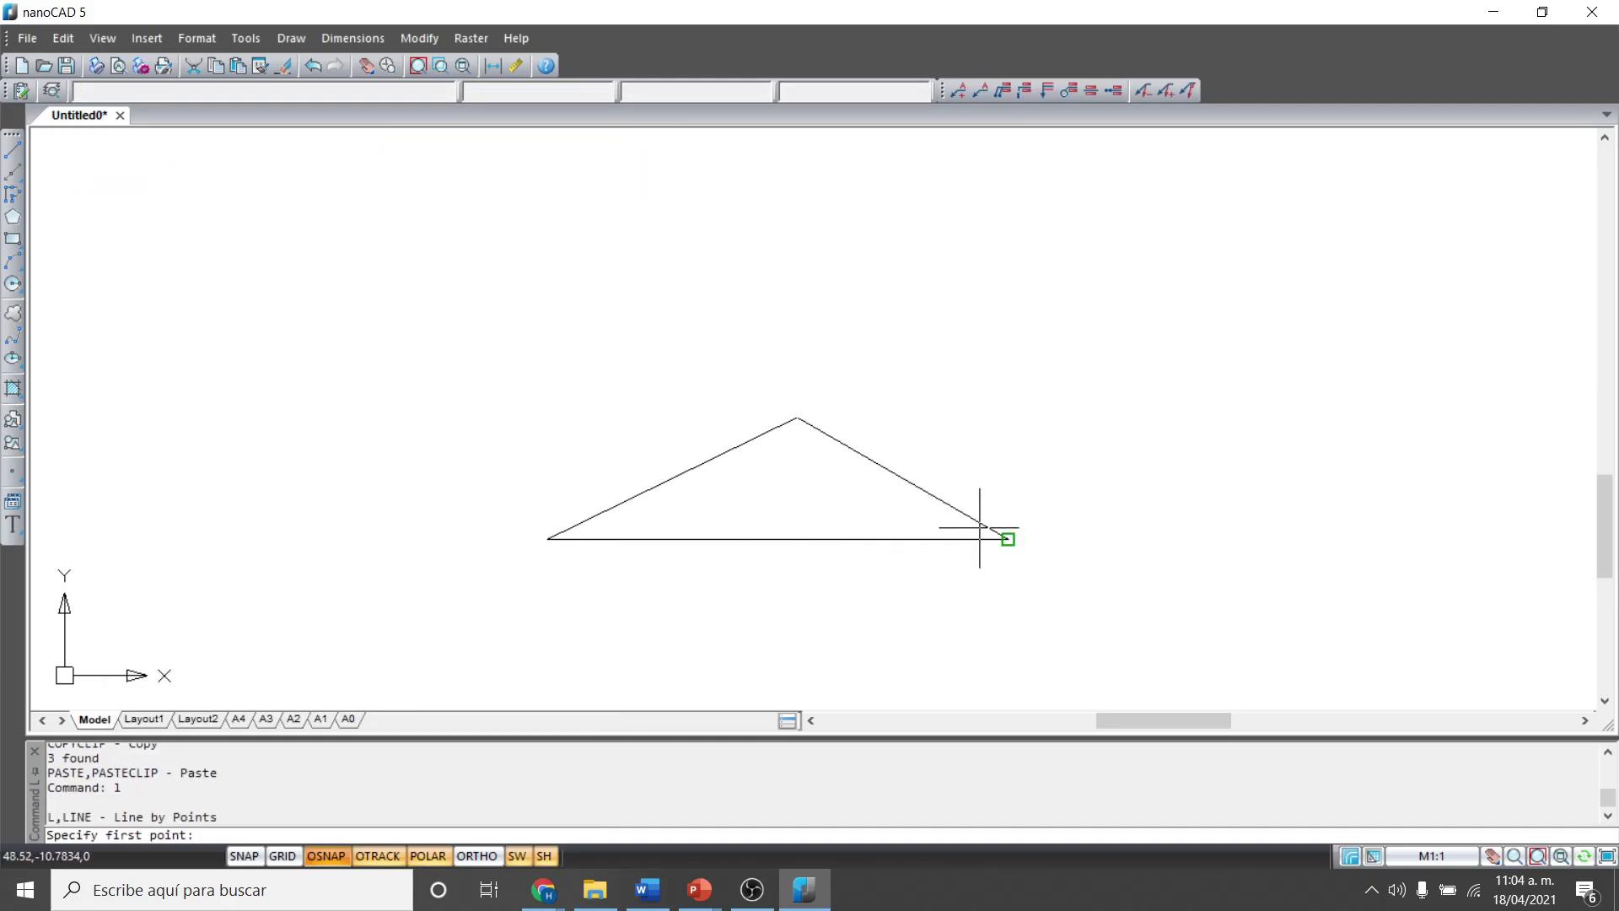
click(1009, 539)
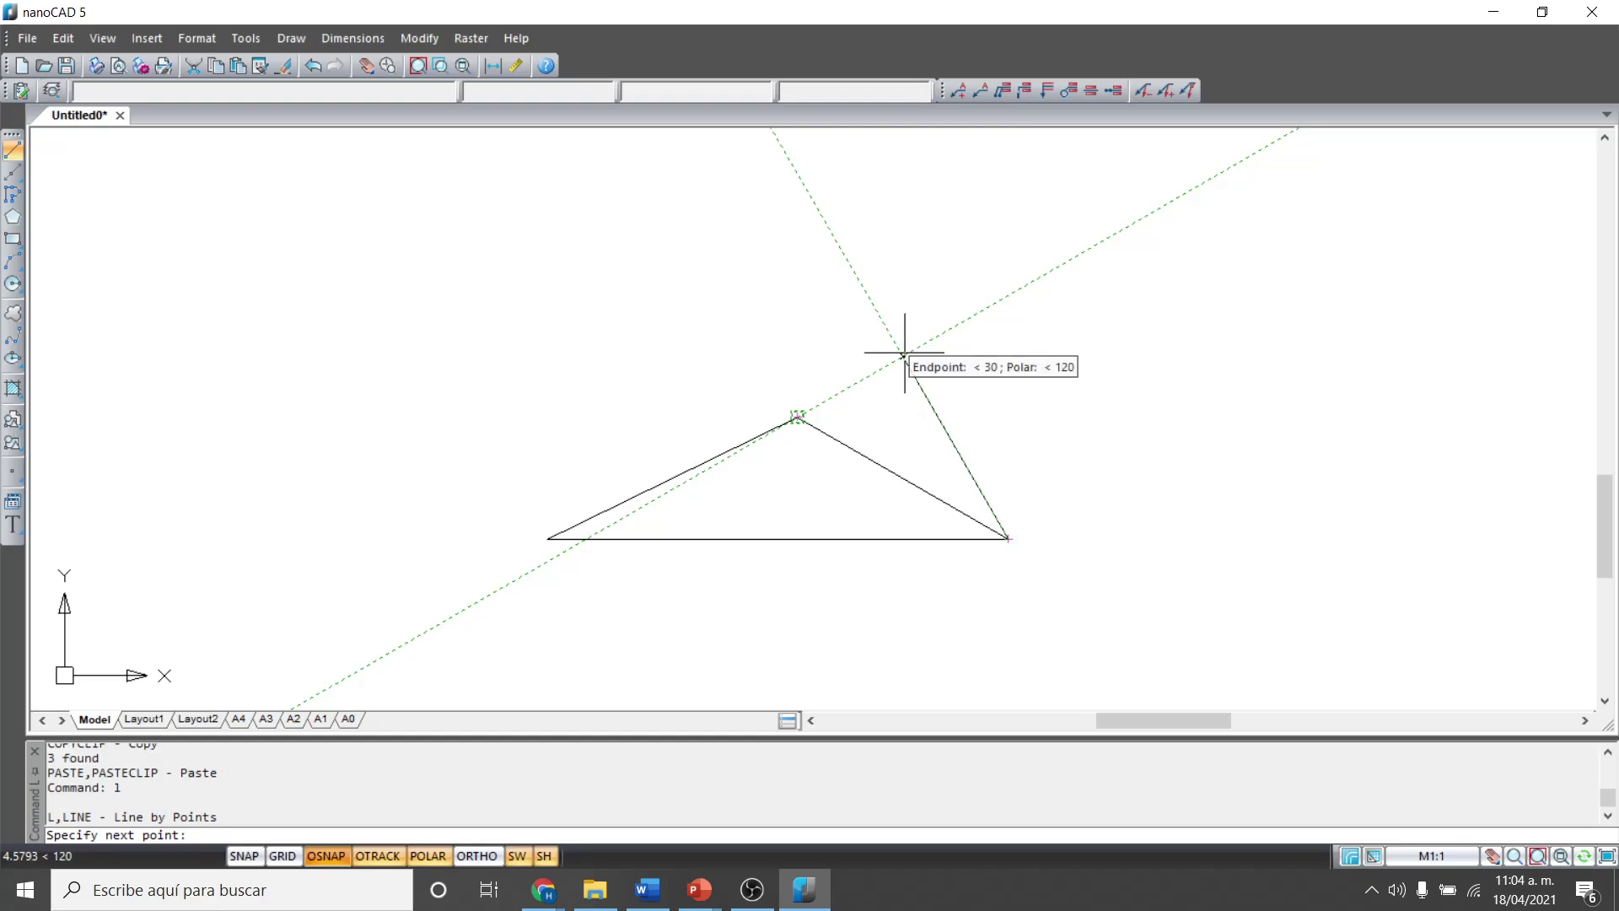
scroll(905, 355, up, 2)
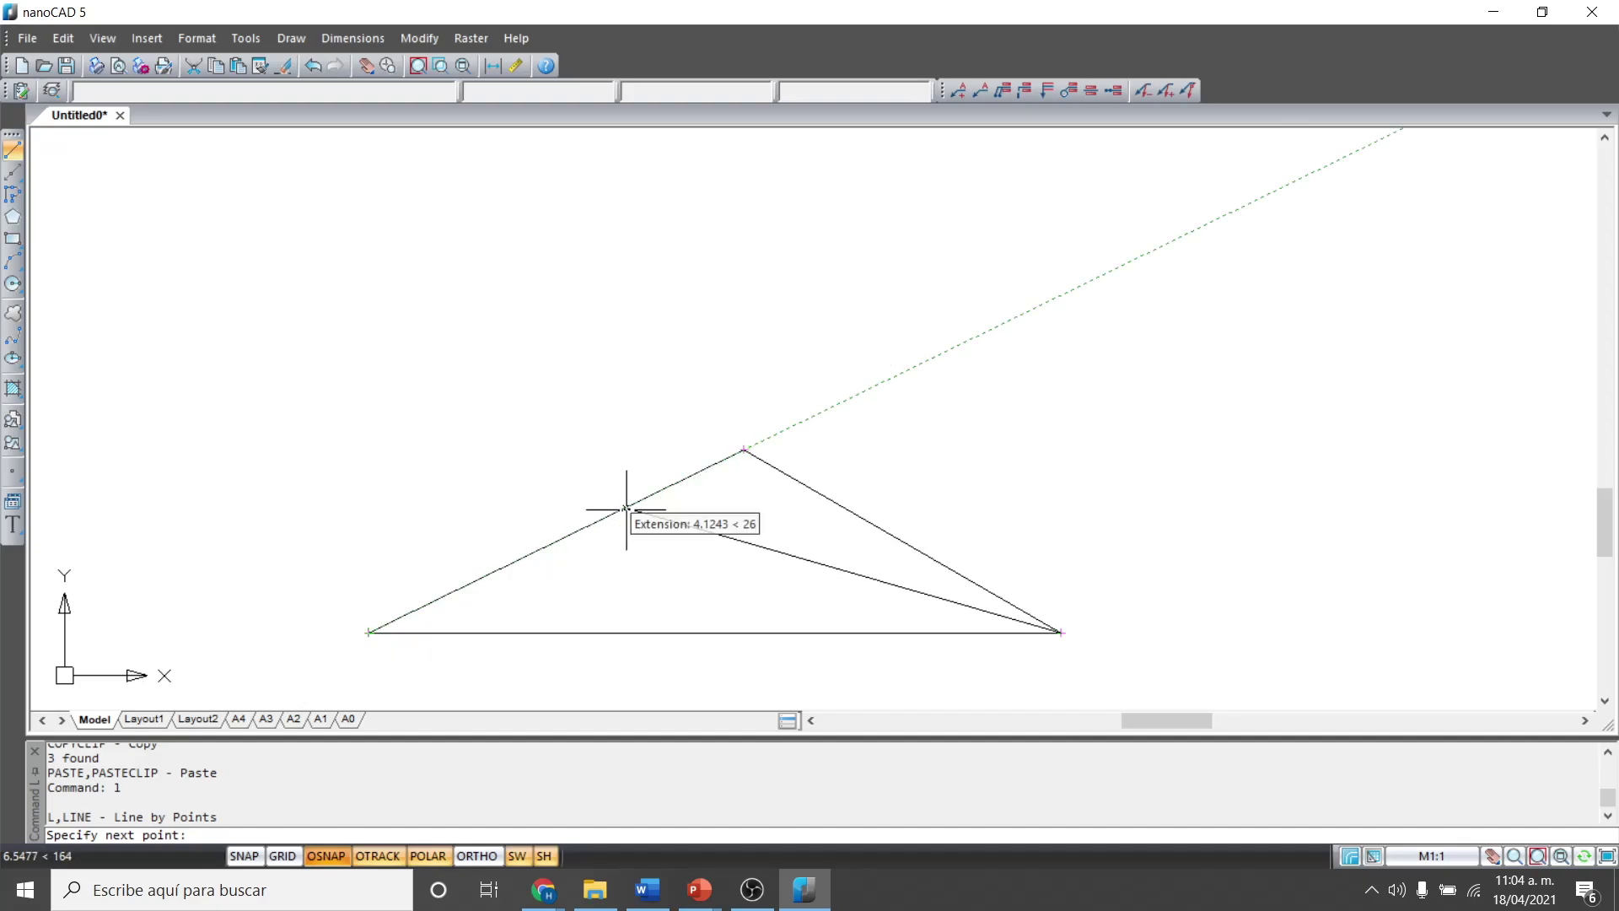
click(927, 361)
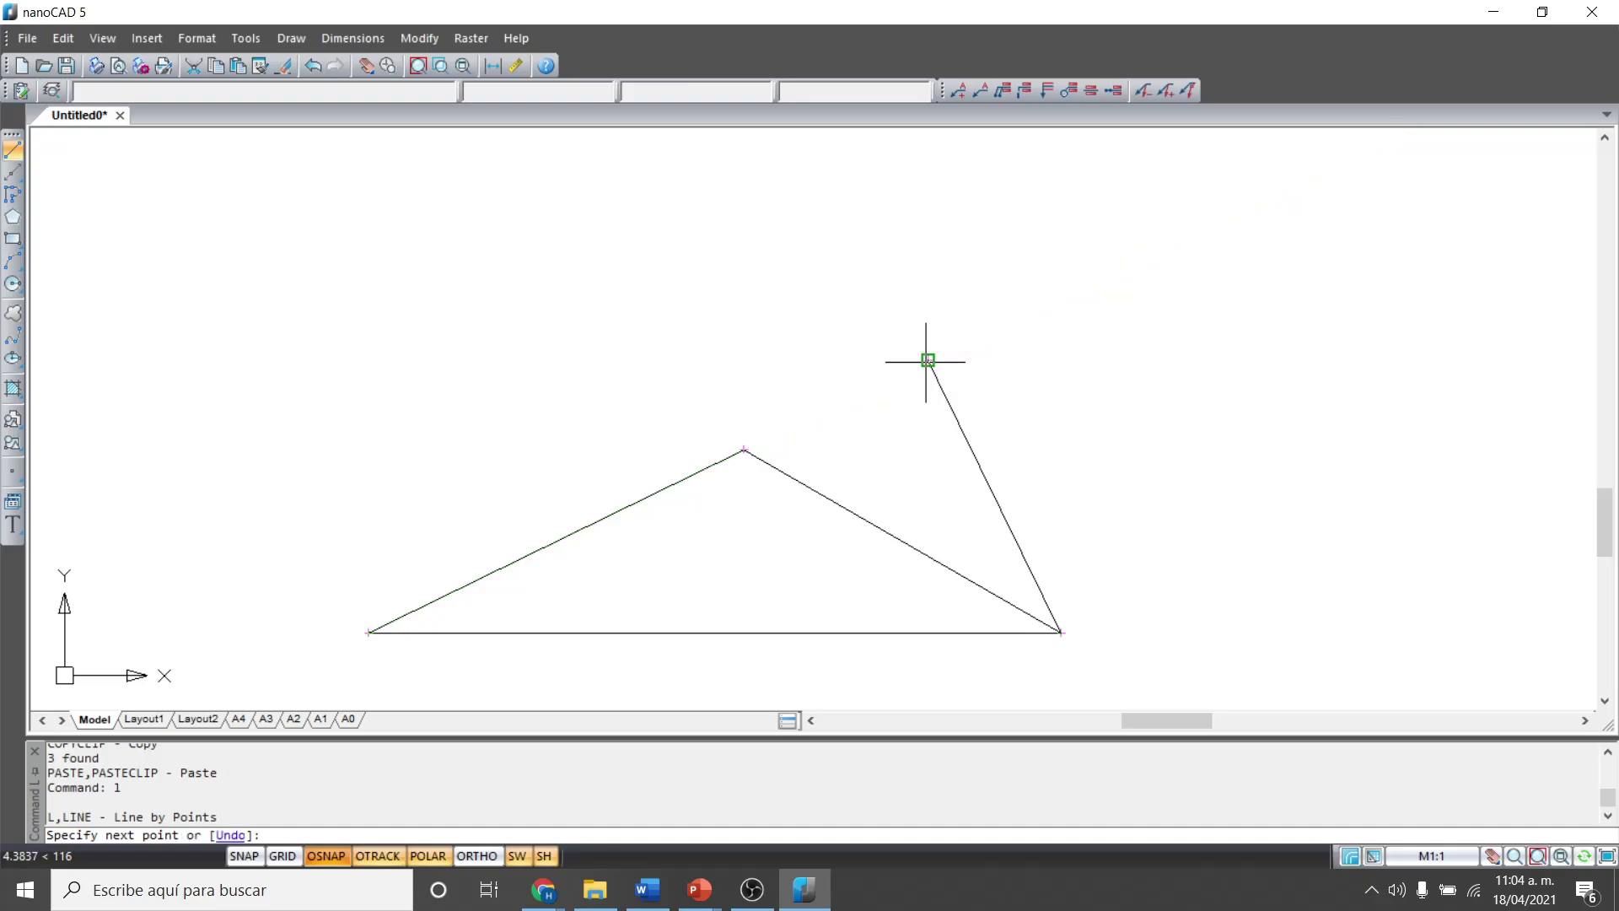
key(Escape)
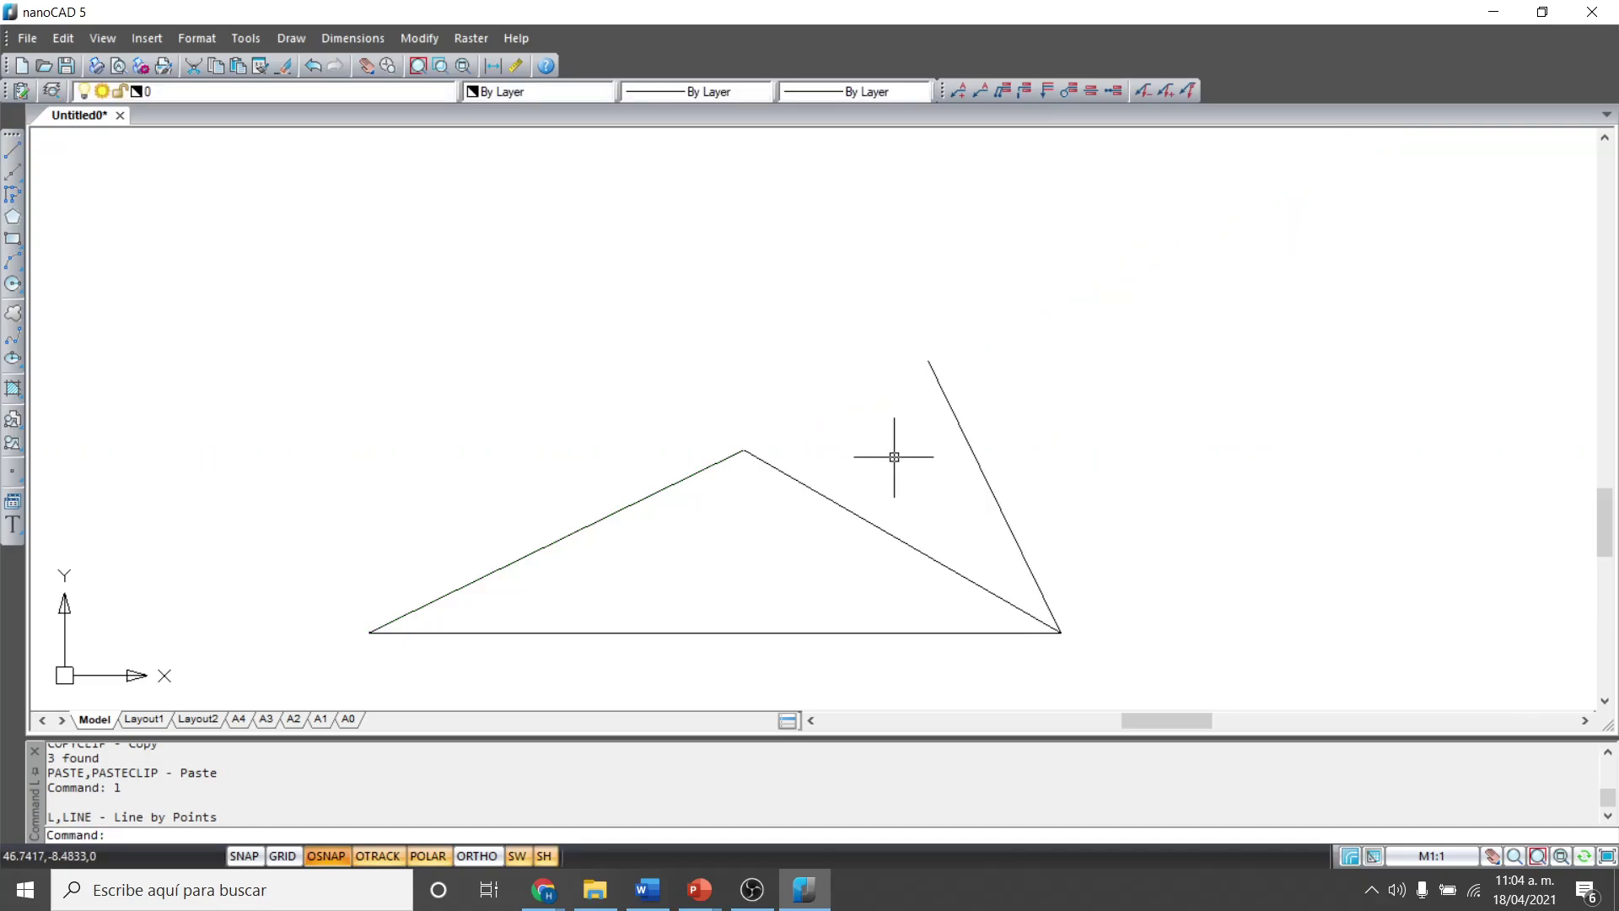
Draw the altitude from the pasted triangle's apex perpendicular to its base.
text(l)
key(Return)
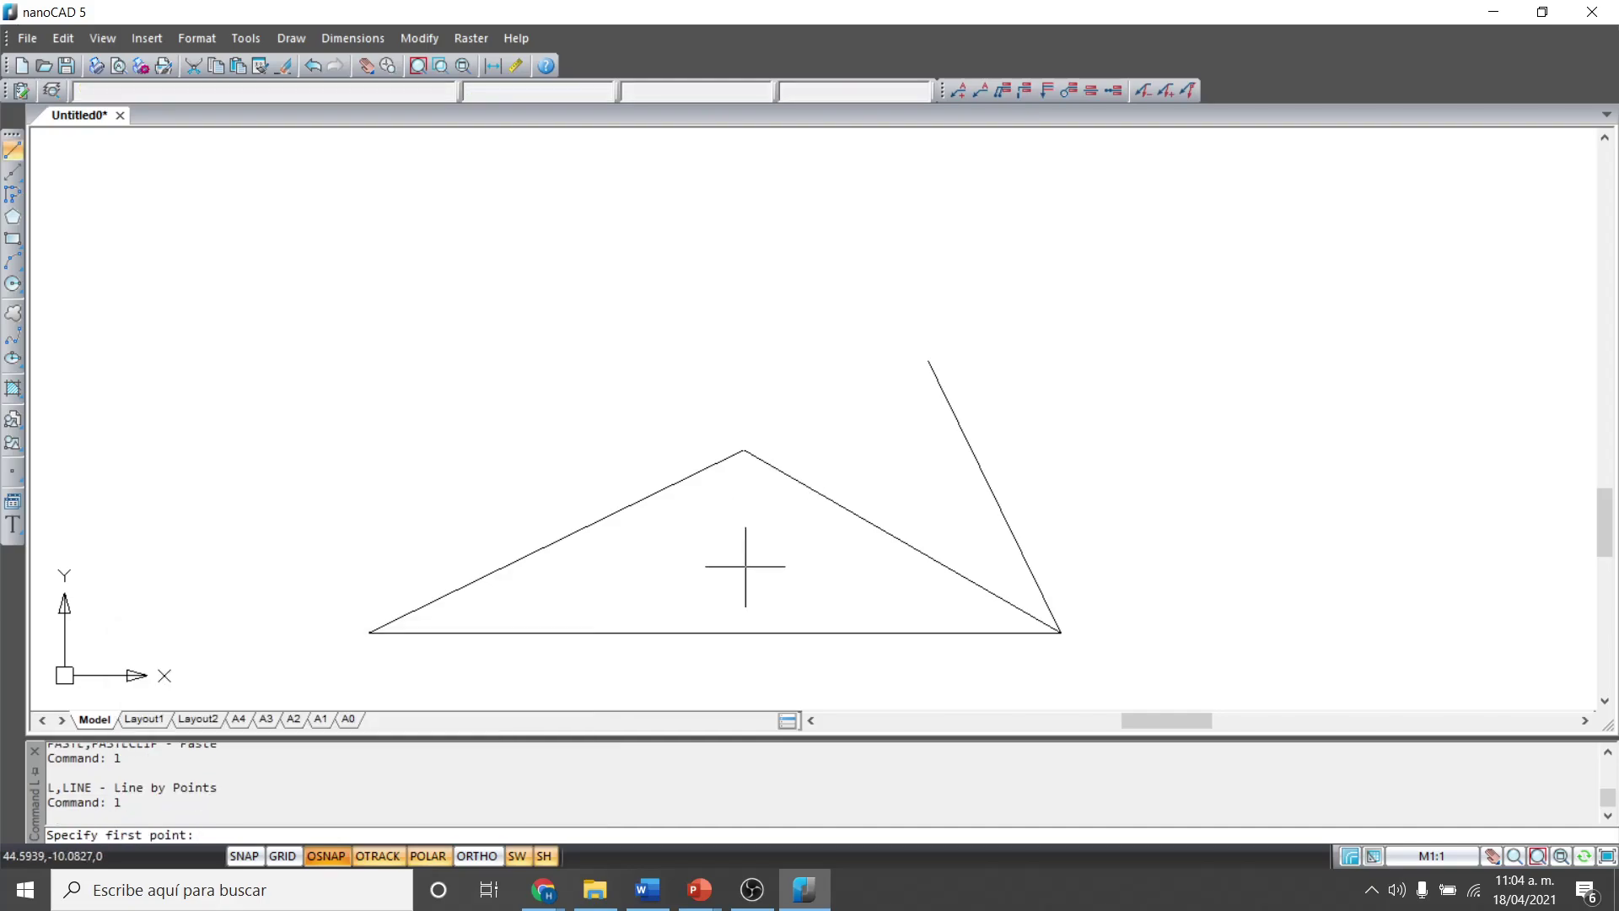
click(744, 450)
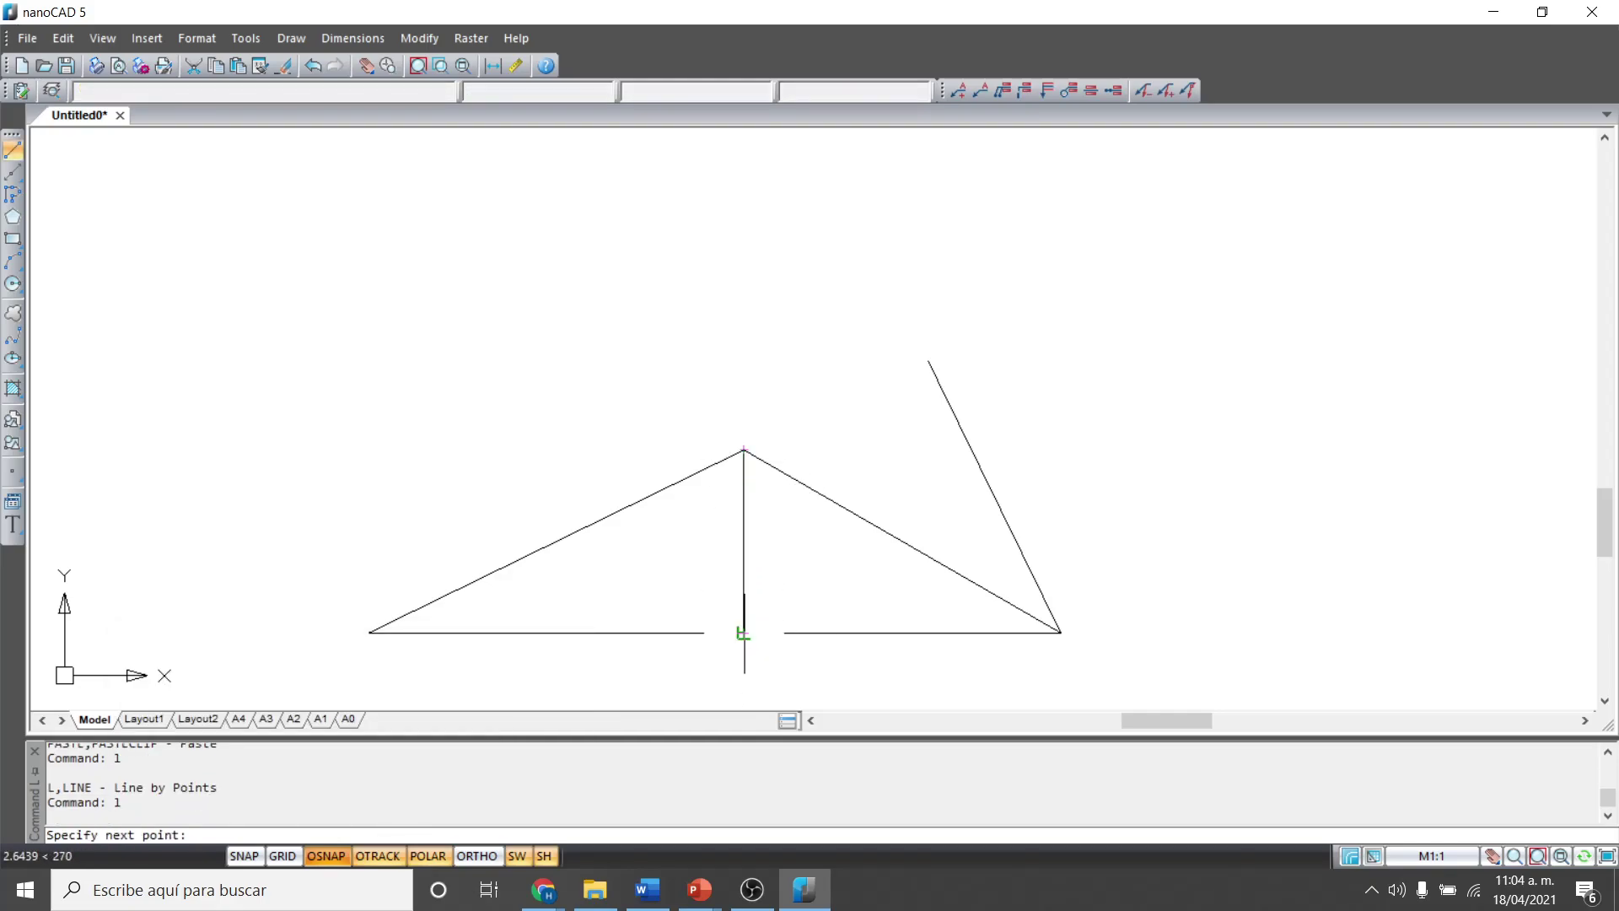
middle_drag(743, 634, 747, 558)
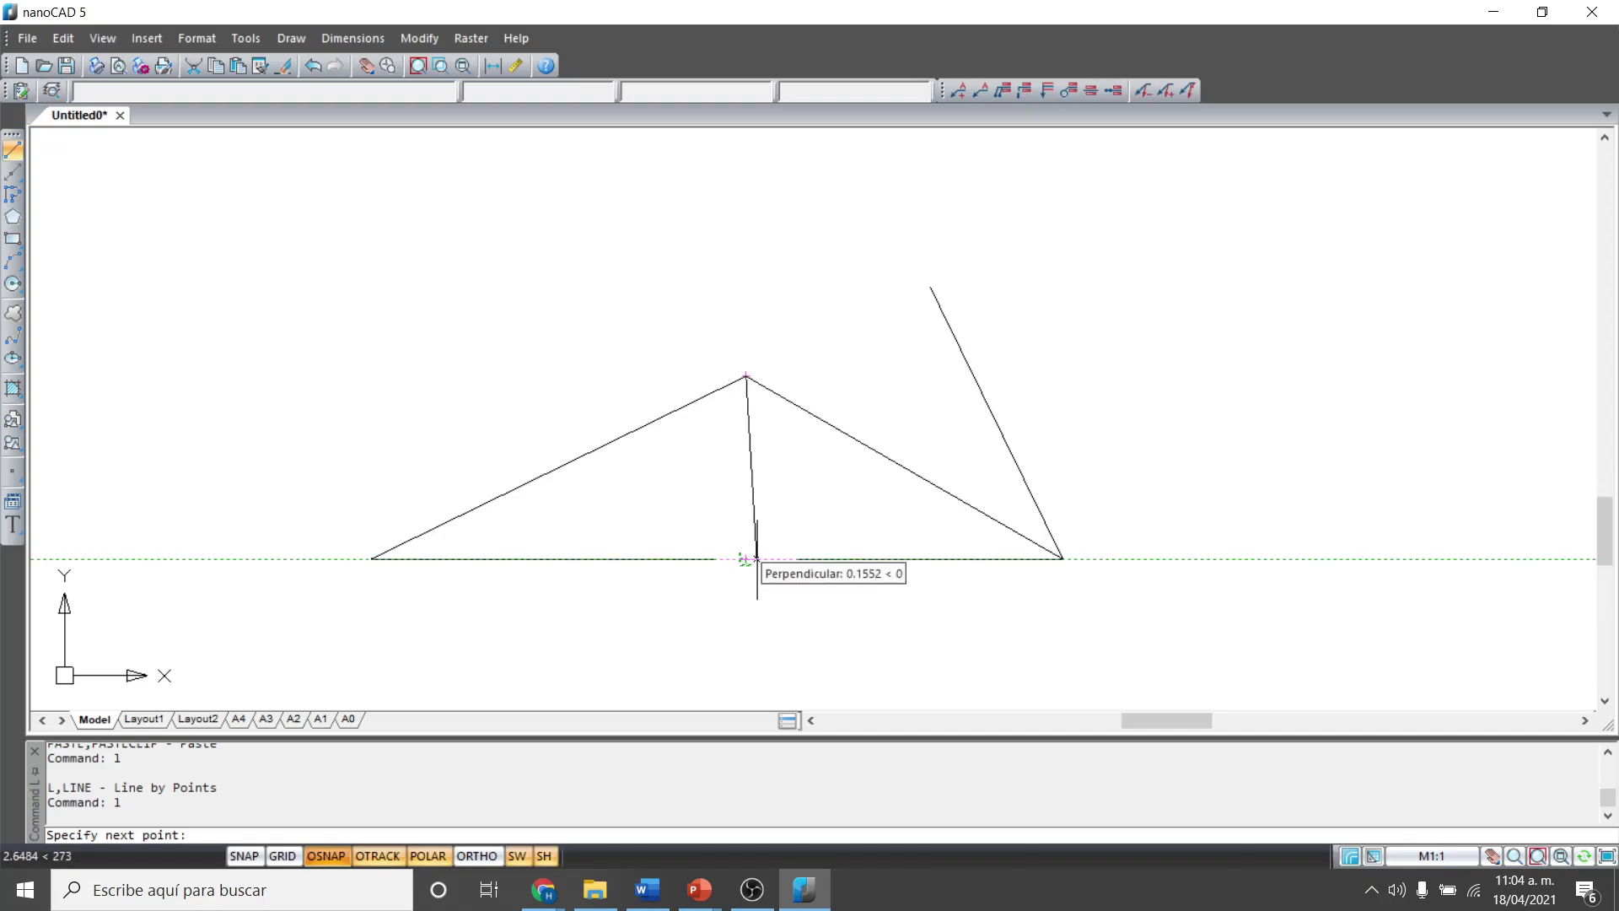
click(746, 558)
key(Return)
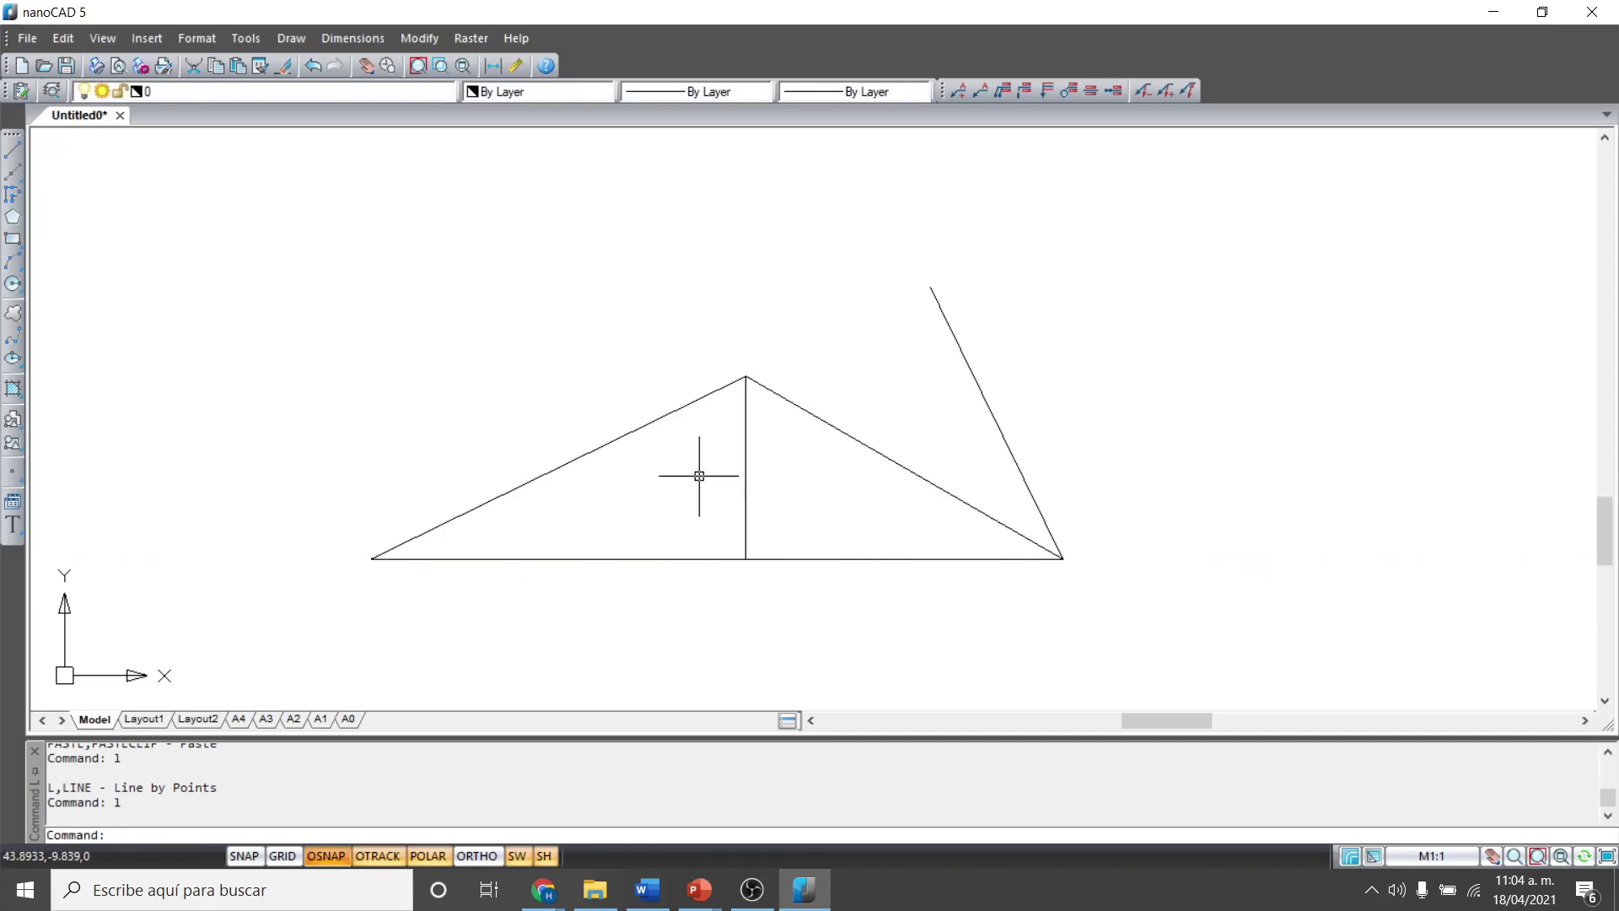
Draw an altitude line from the pasted triangle's left base vertex, perpendicular to the upward extension of its right side.
text(l)
key(Return)
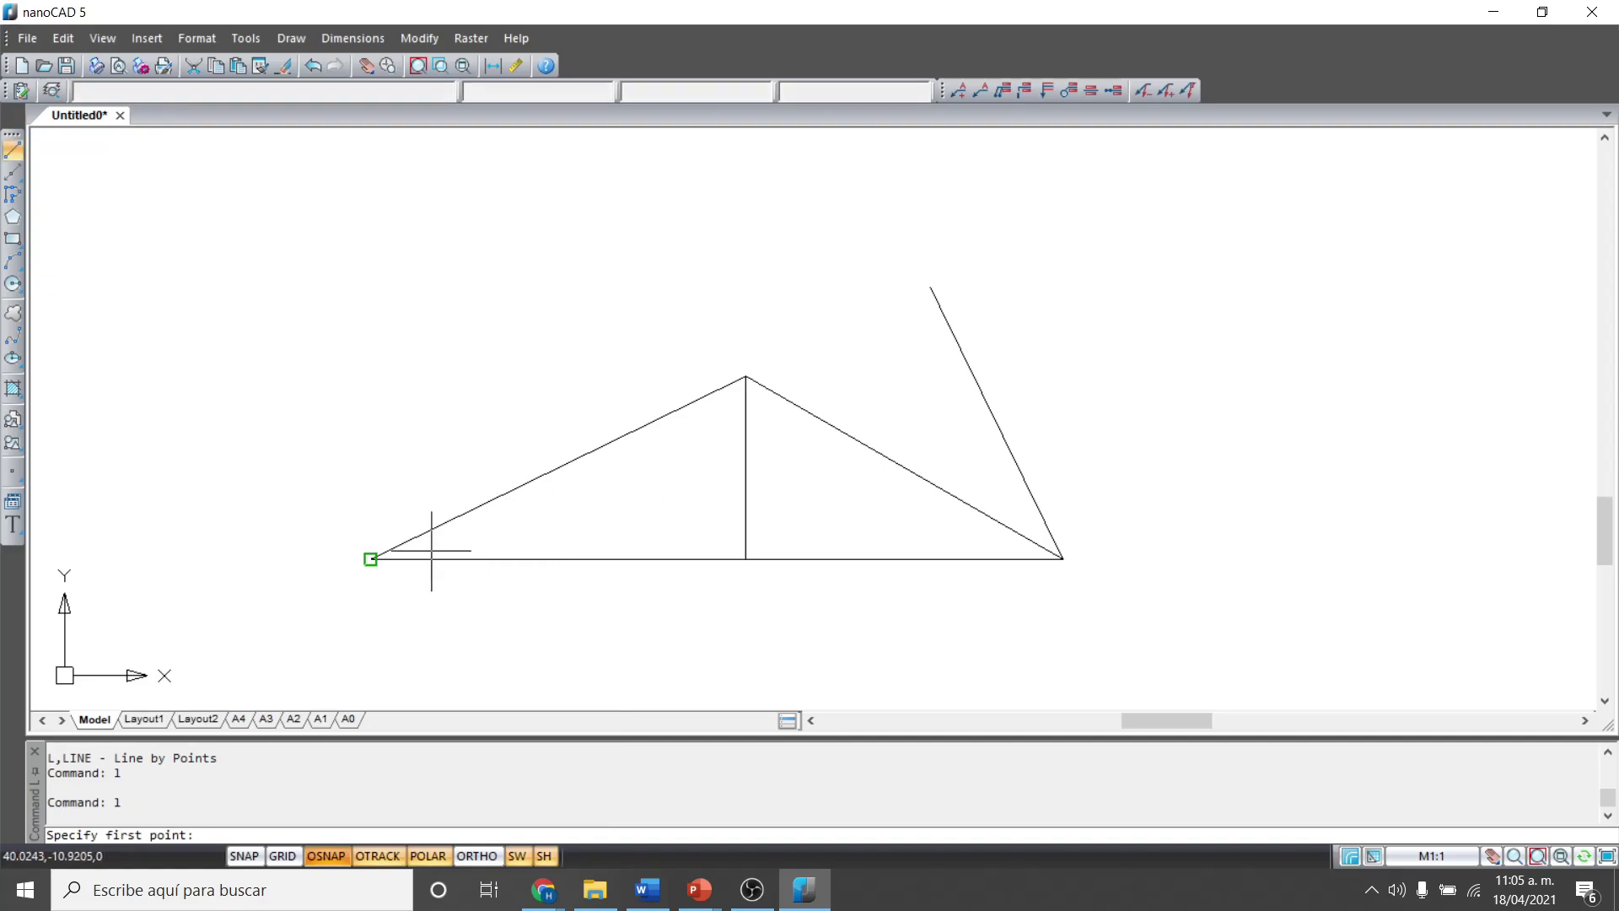
click(373, 558)
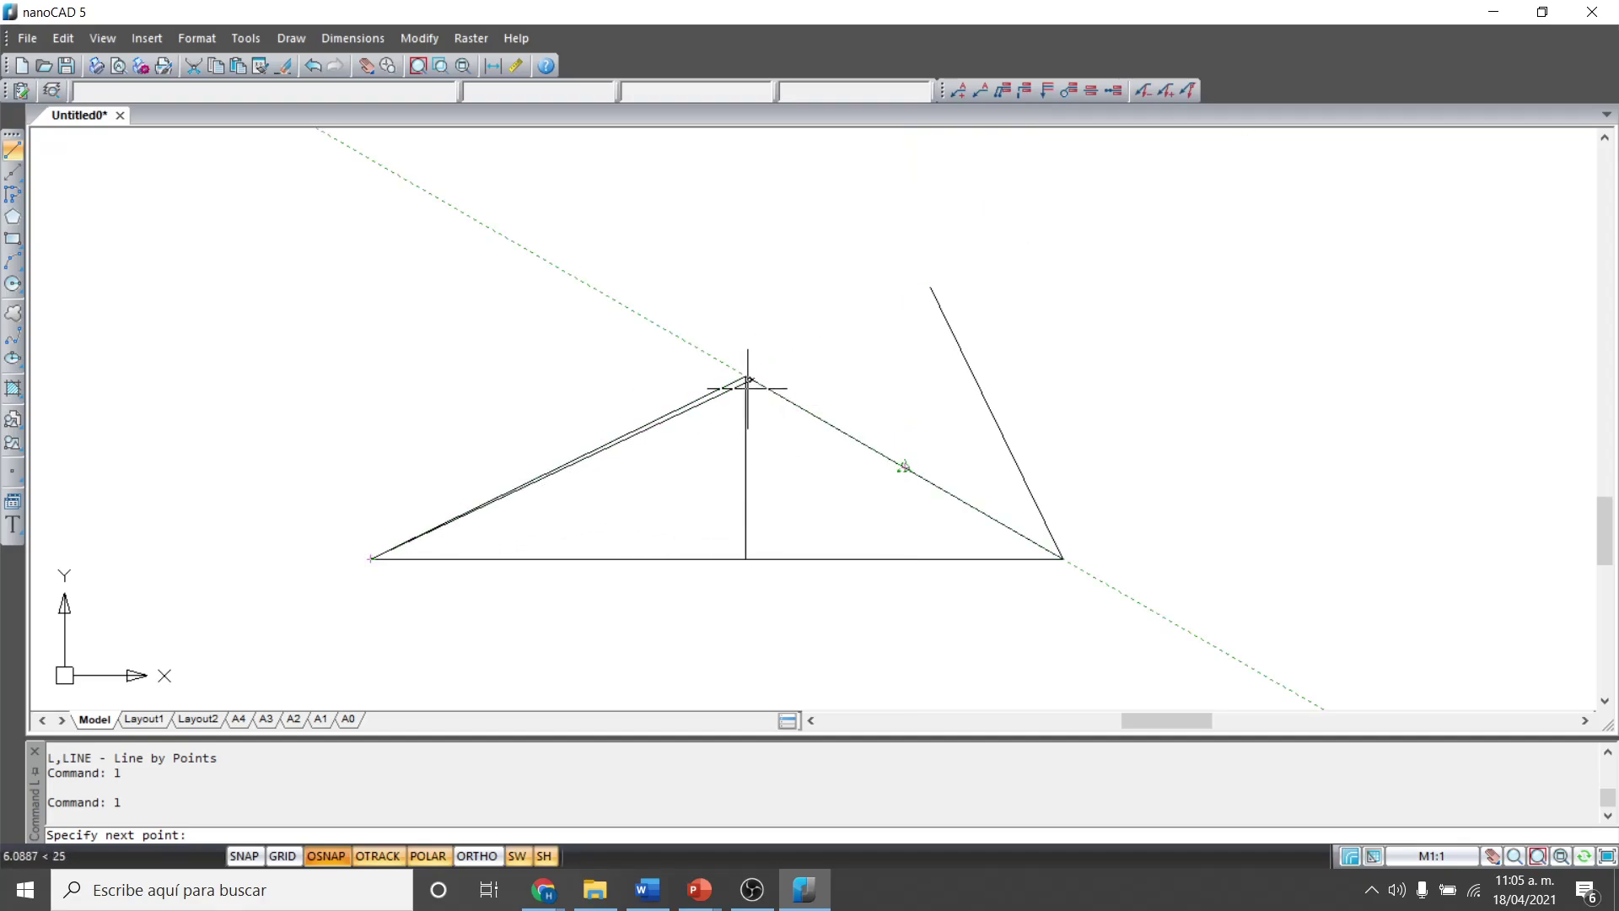
click(545, 256)
middle_drag(604, 278, 622, 390)
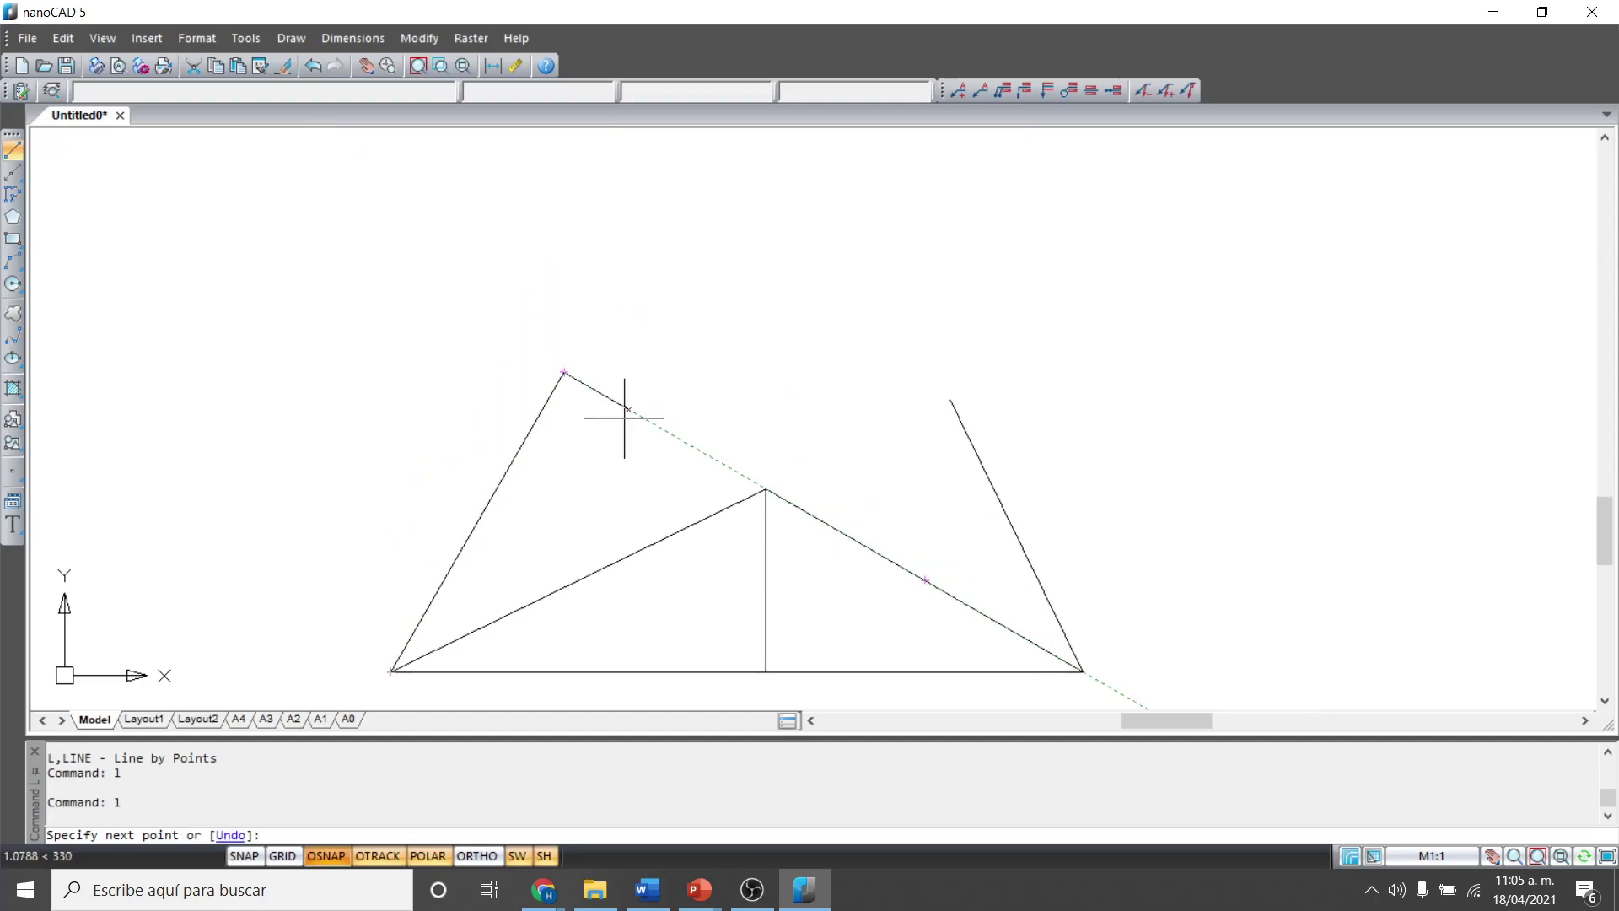
key(Escape)
Draw a horizontal auxiliary line well above the triangle, spanning its full width as a boundary for the altitudes.
scroll(764, 475, down, 2)
scroll(763, 475, down, 2)
text(l)
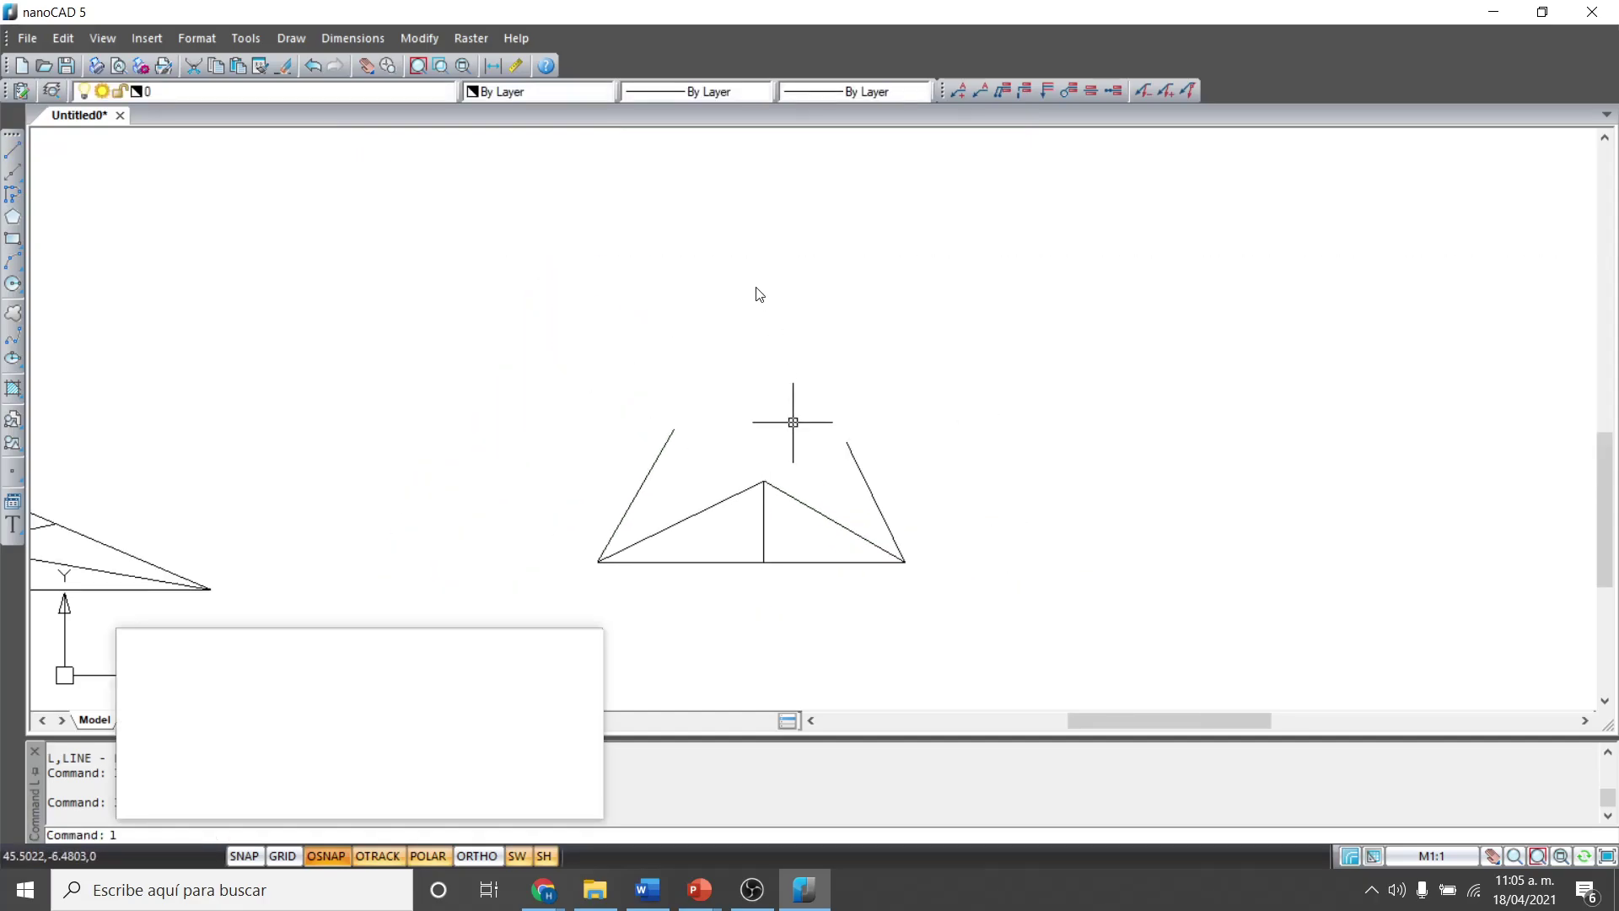
key(Return)
click(612, 192)
click(1173, 192)
key(Escape)
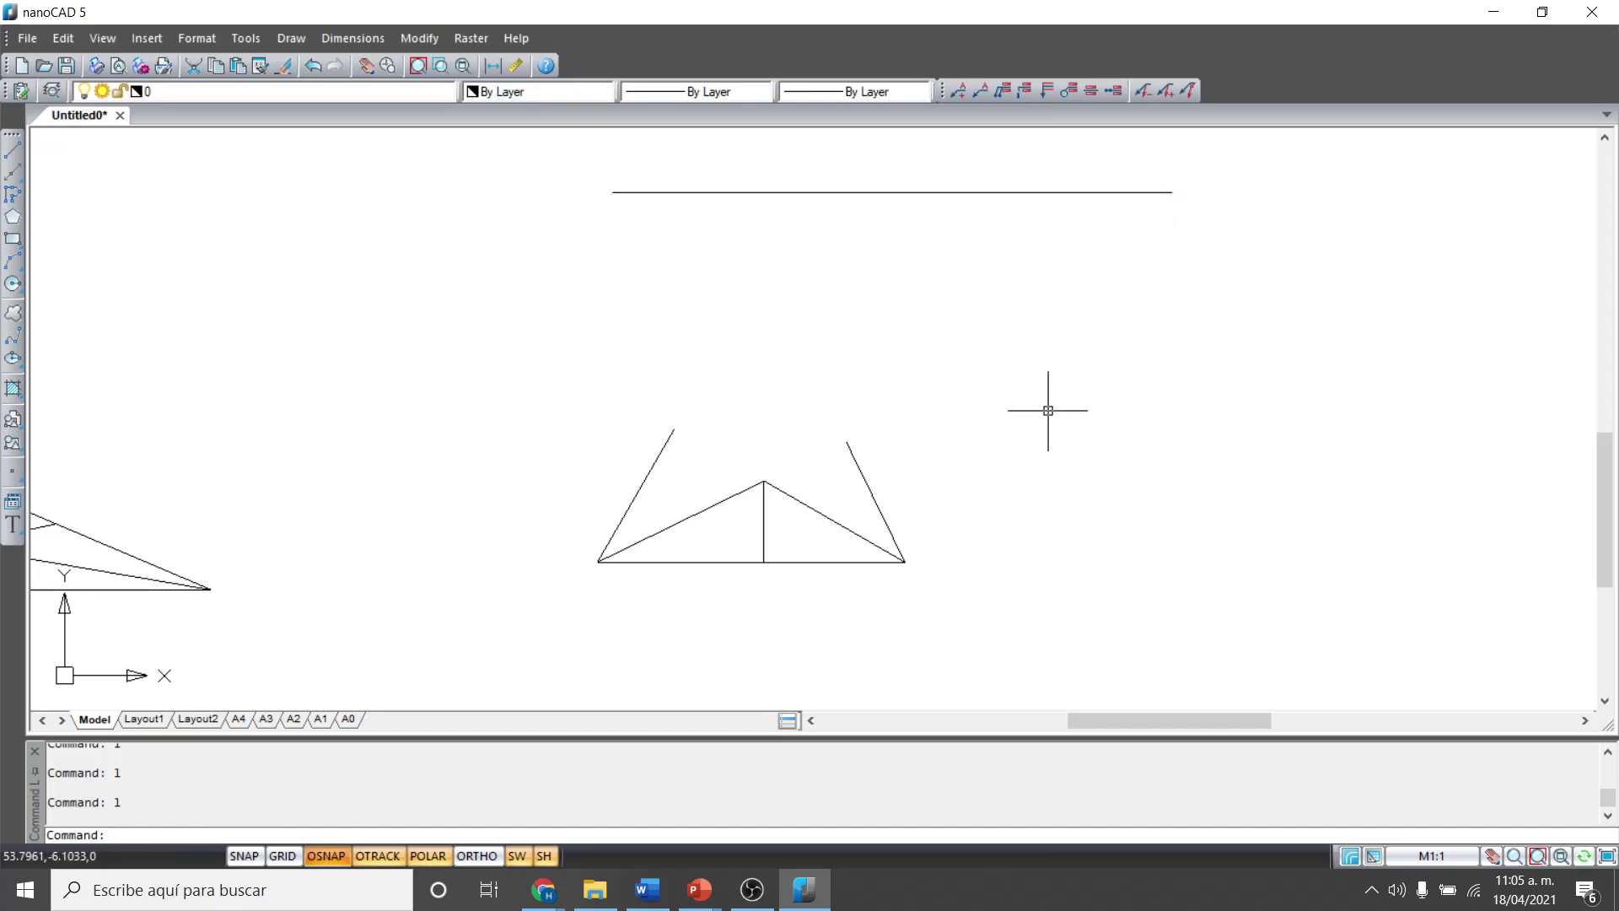
Extend the three altitude lines up to the horizontal auxiliary line above the triangle.
text(extend)
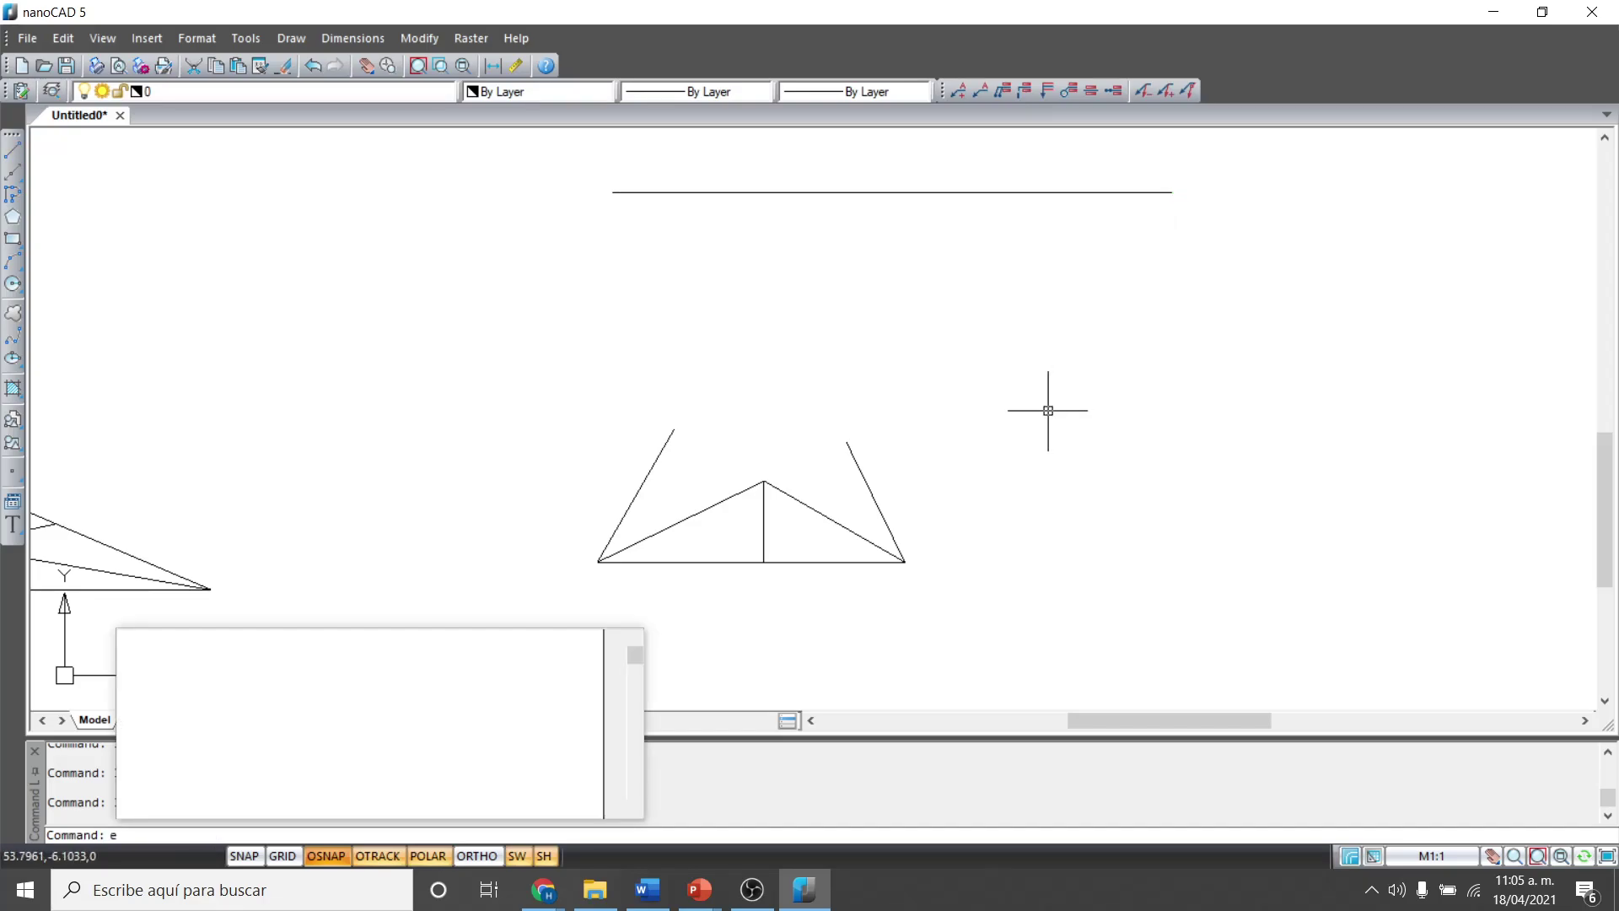
key(Return)
click(1001, 352)
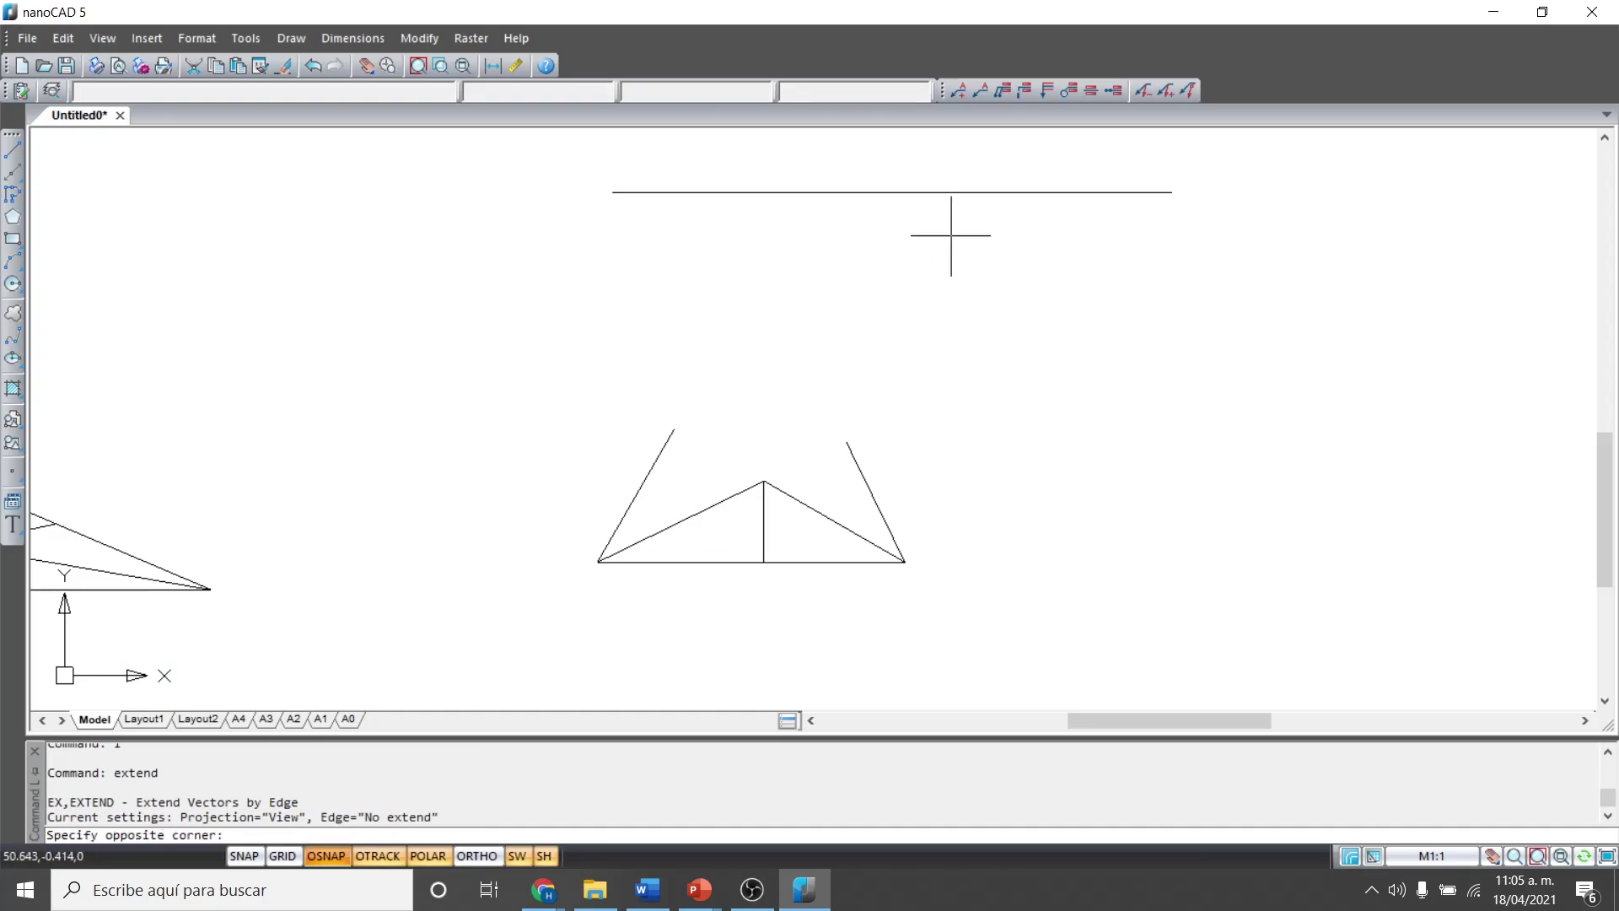
click(936, 177)
key(Return)
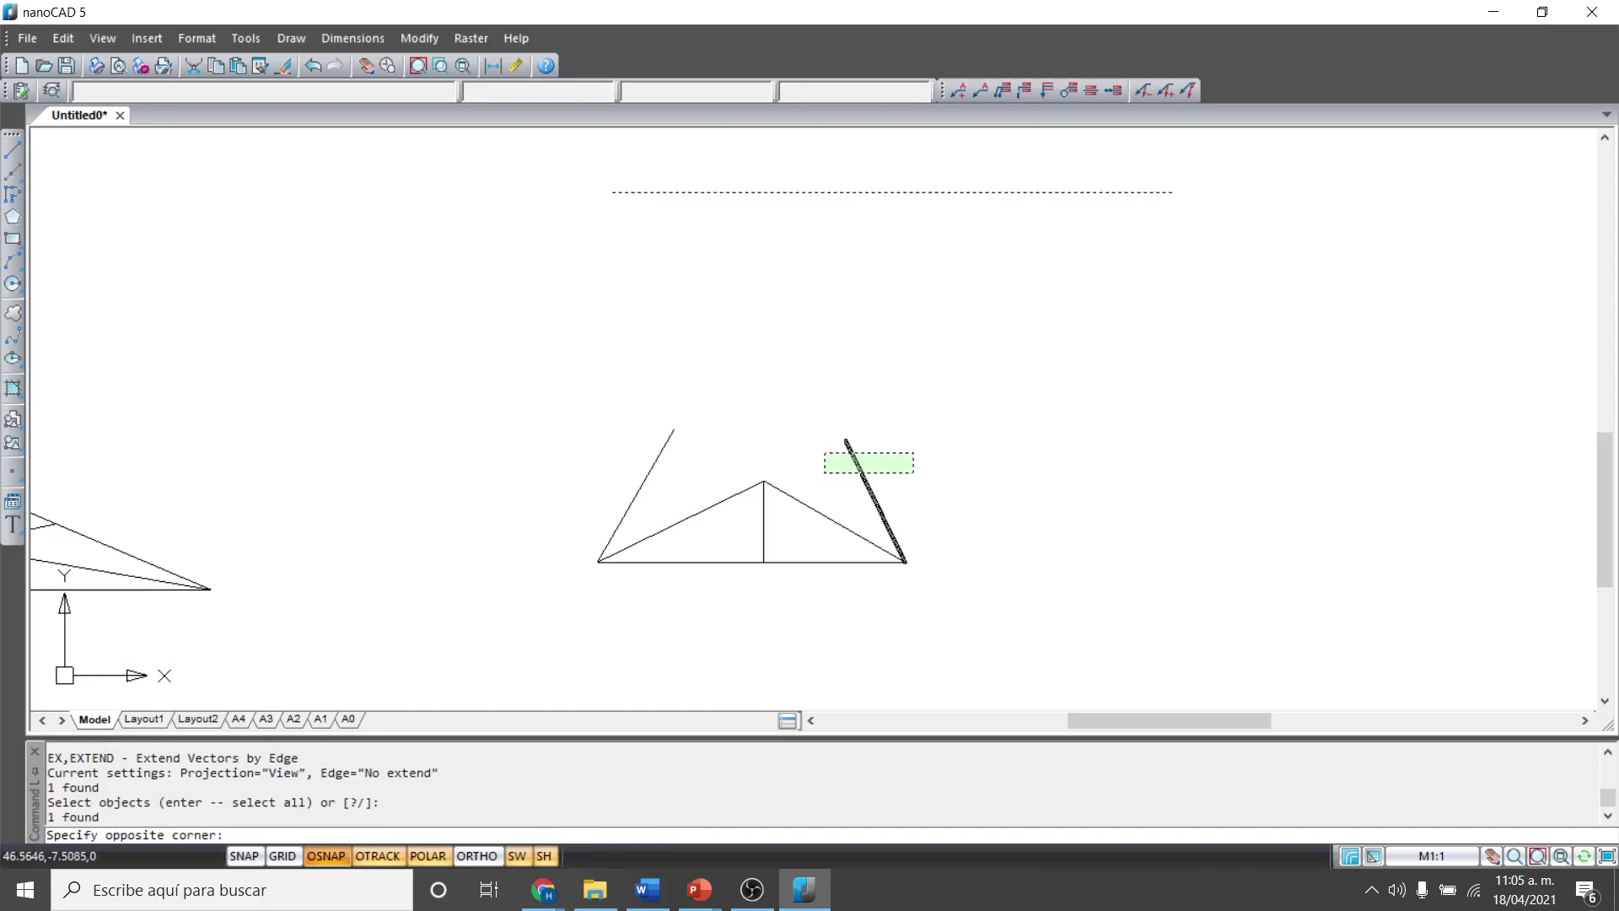
click(853, 455)
click(668, 440)
click(786, 520)
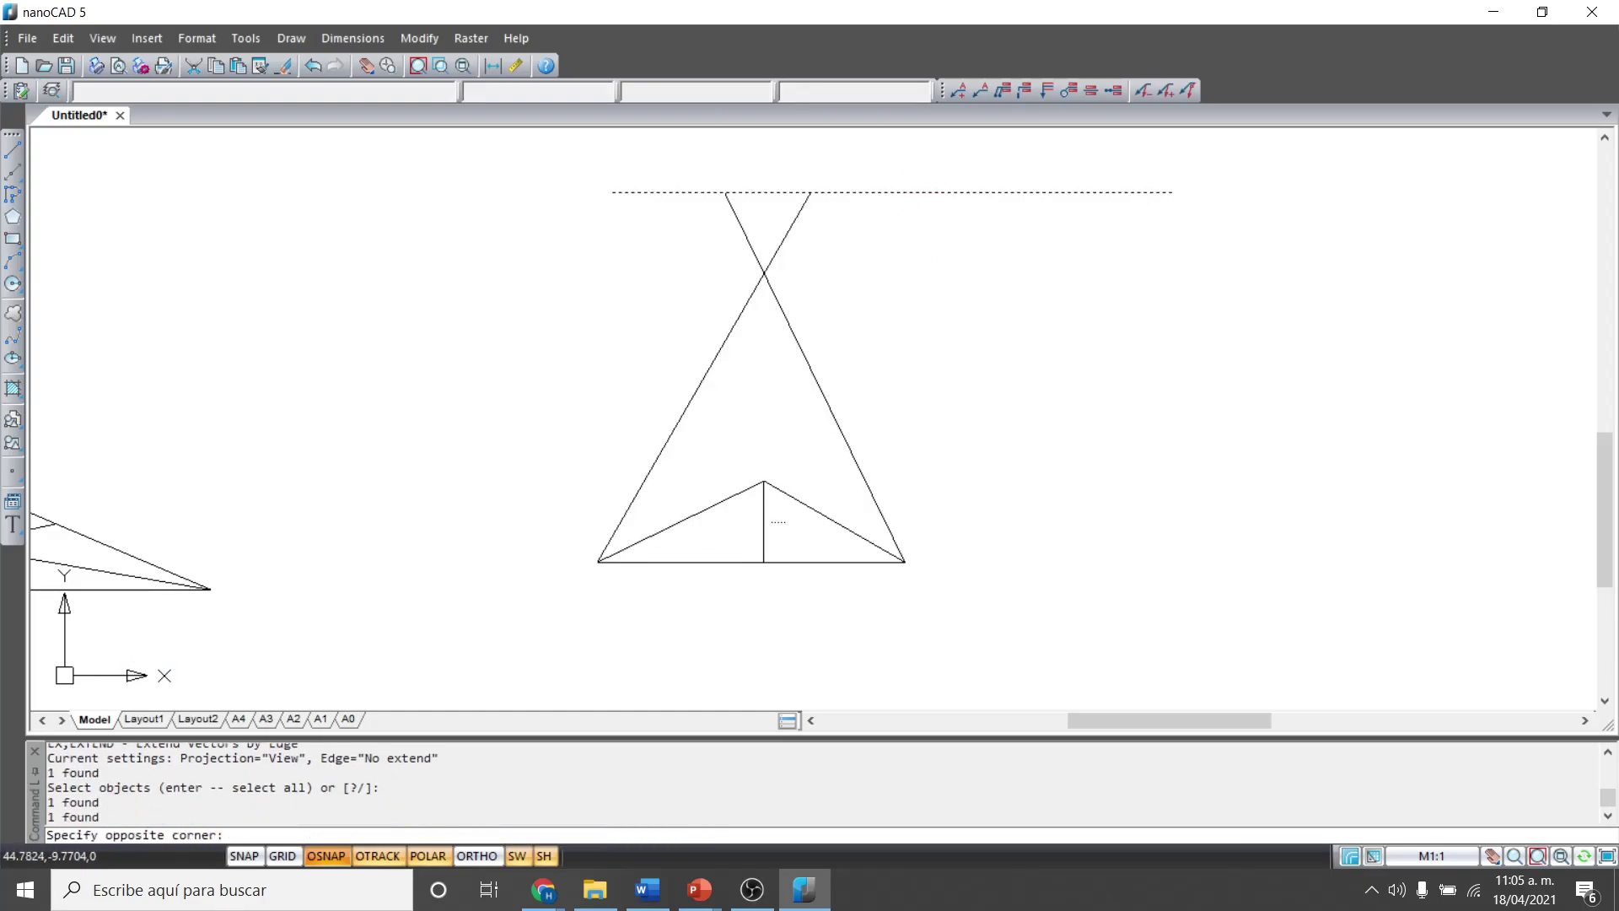
click(758, 514)
key(Escape)
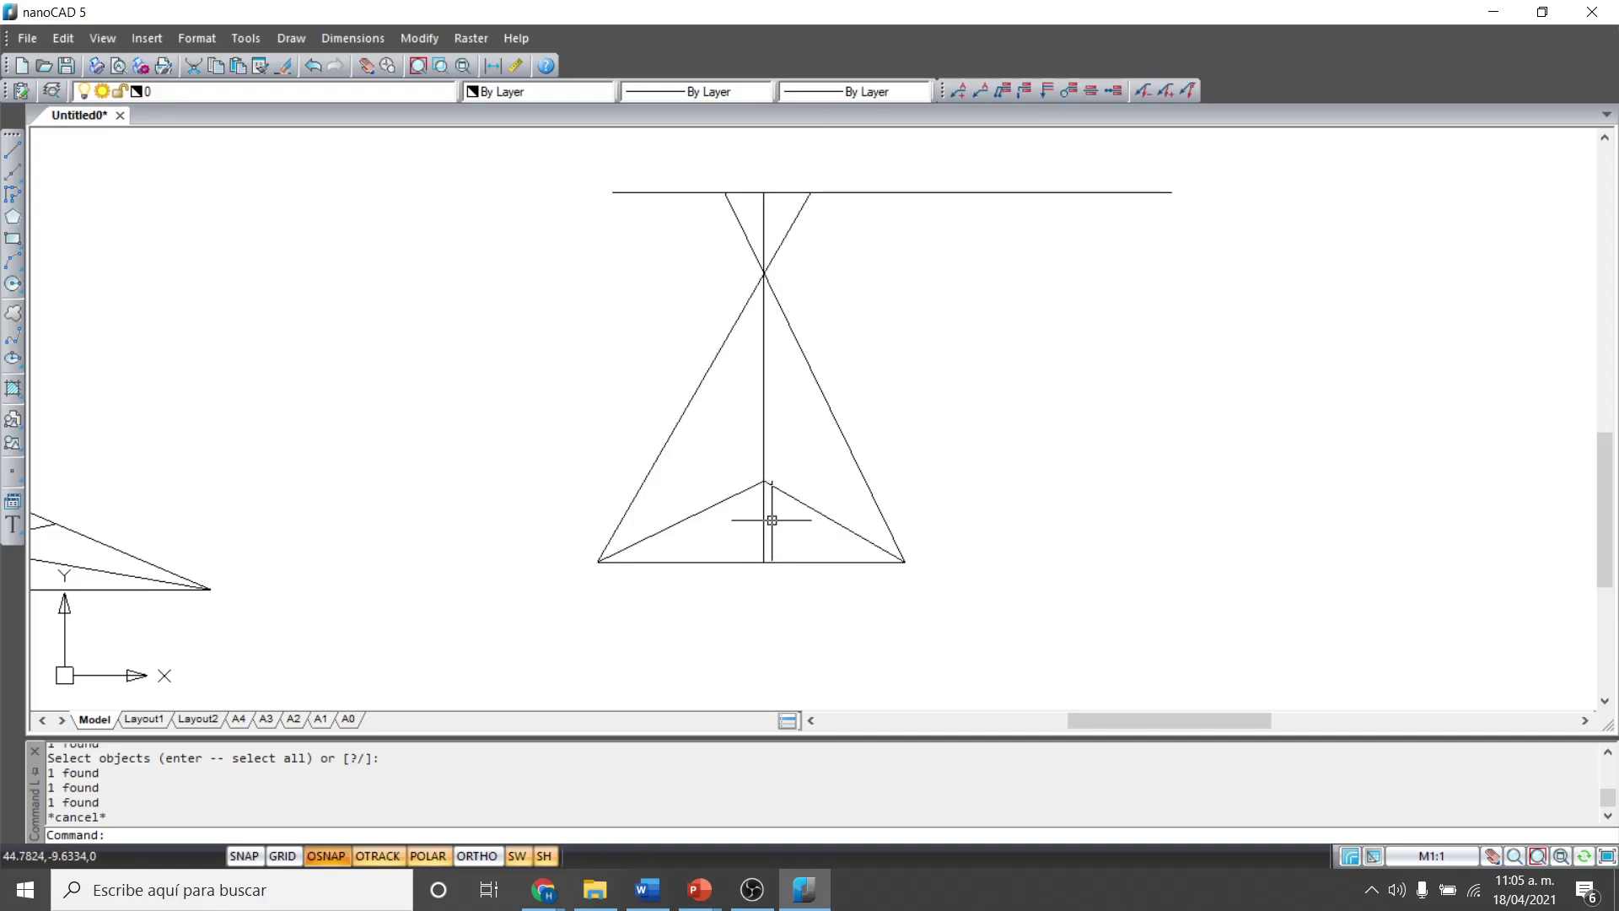
Check the circumcenter construction on the notable points slide in PowerPoint and return to the nanoCAD drawing.
click(886, 316)
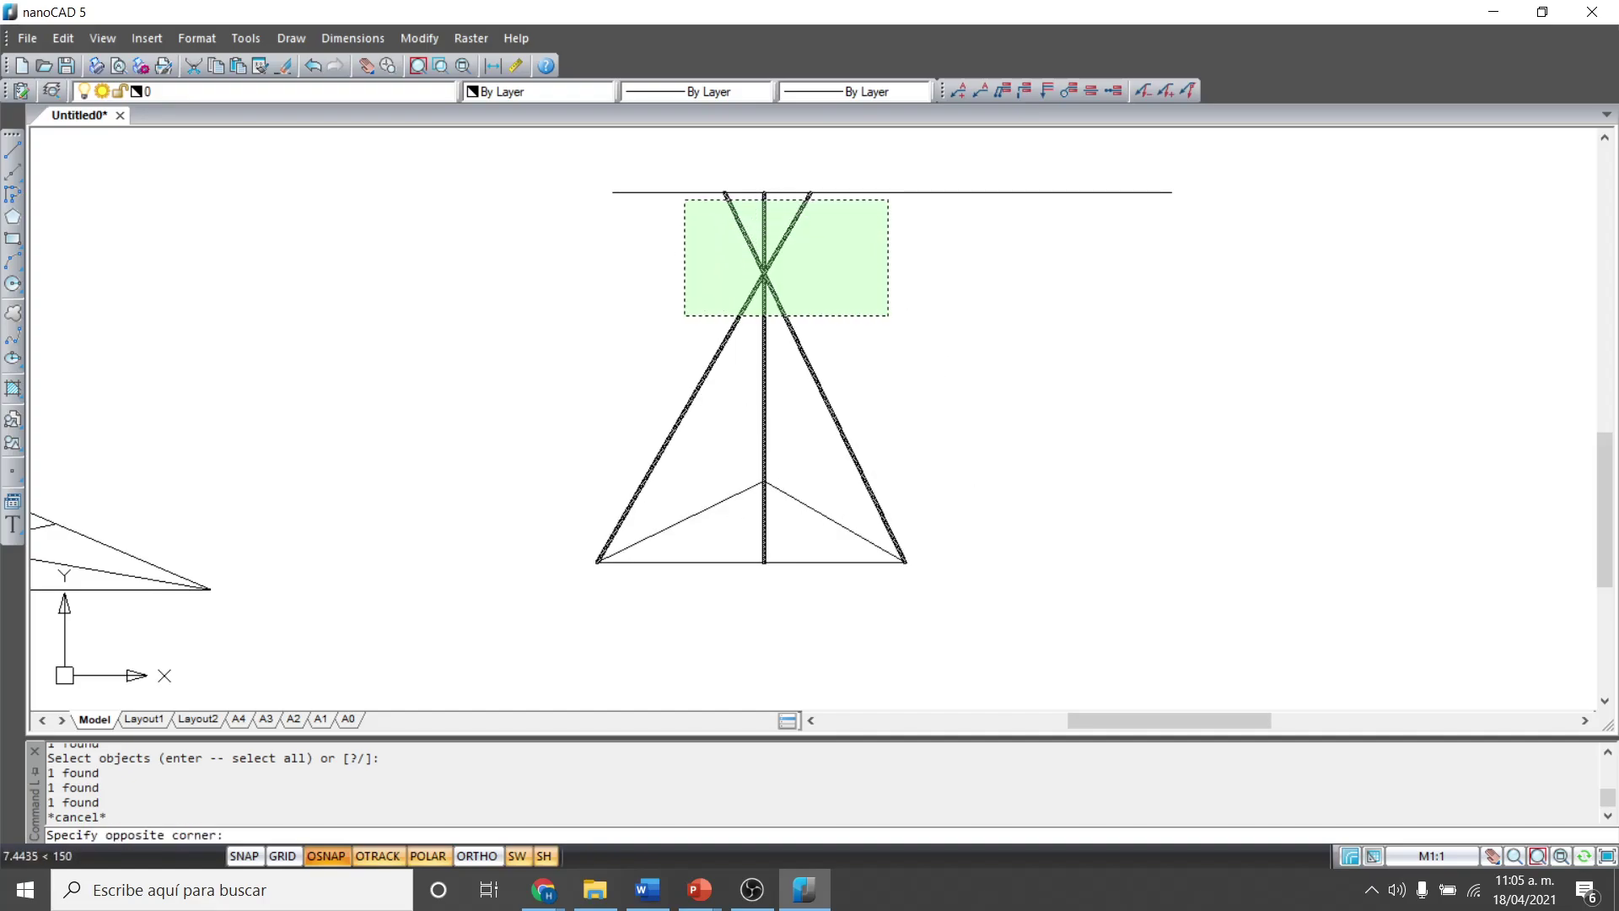
click(660, 179)
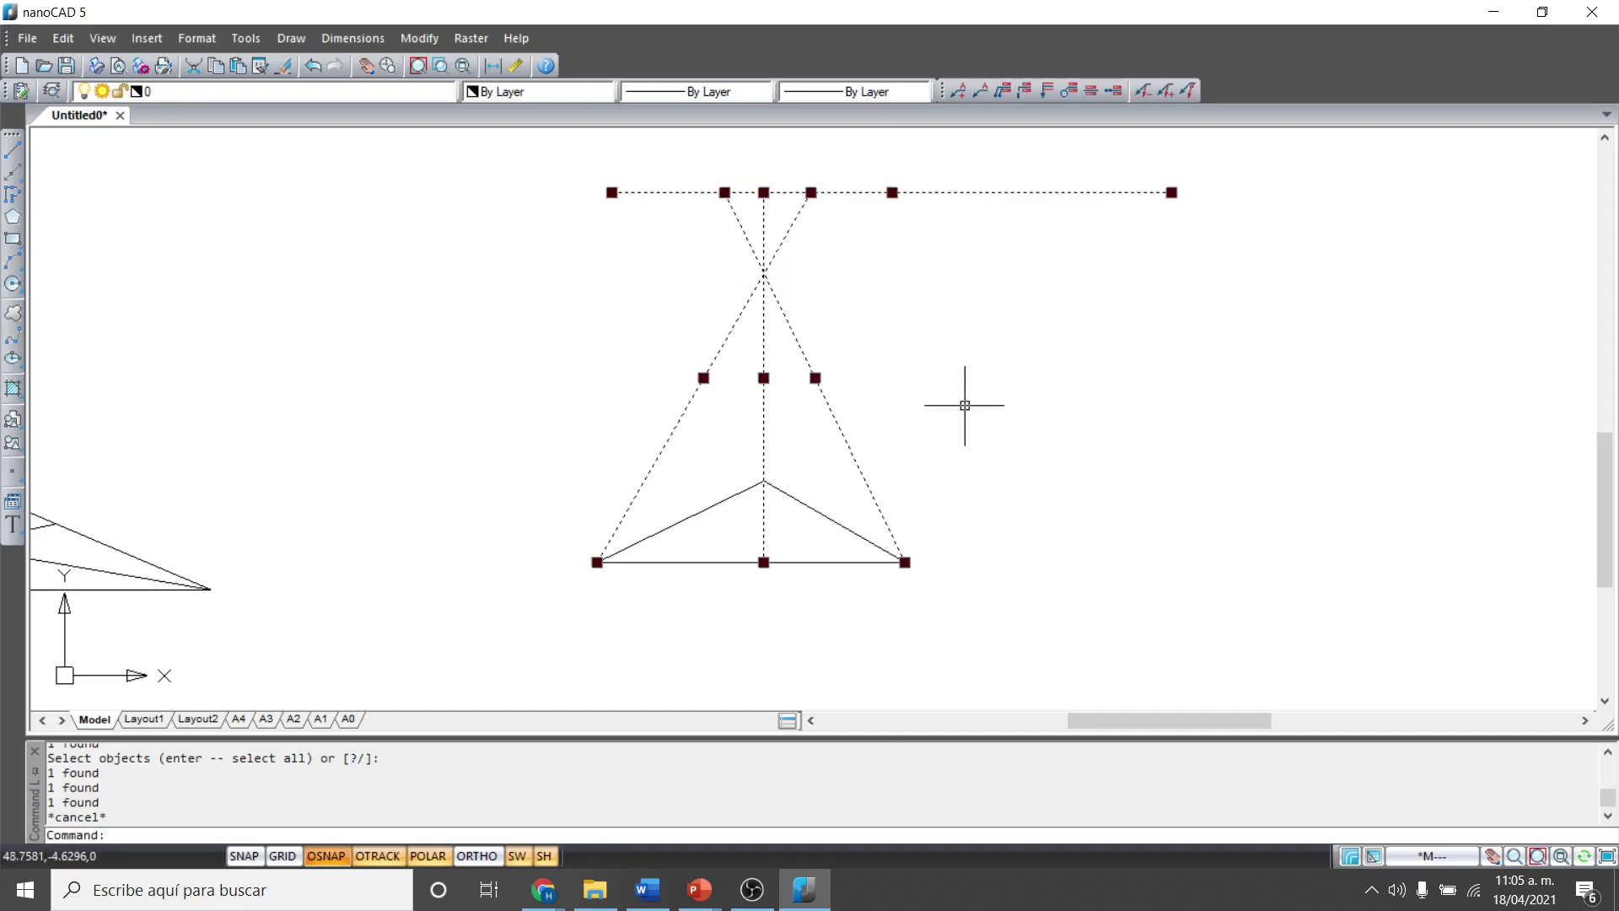
key(Escape)
key(alt+Tab)
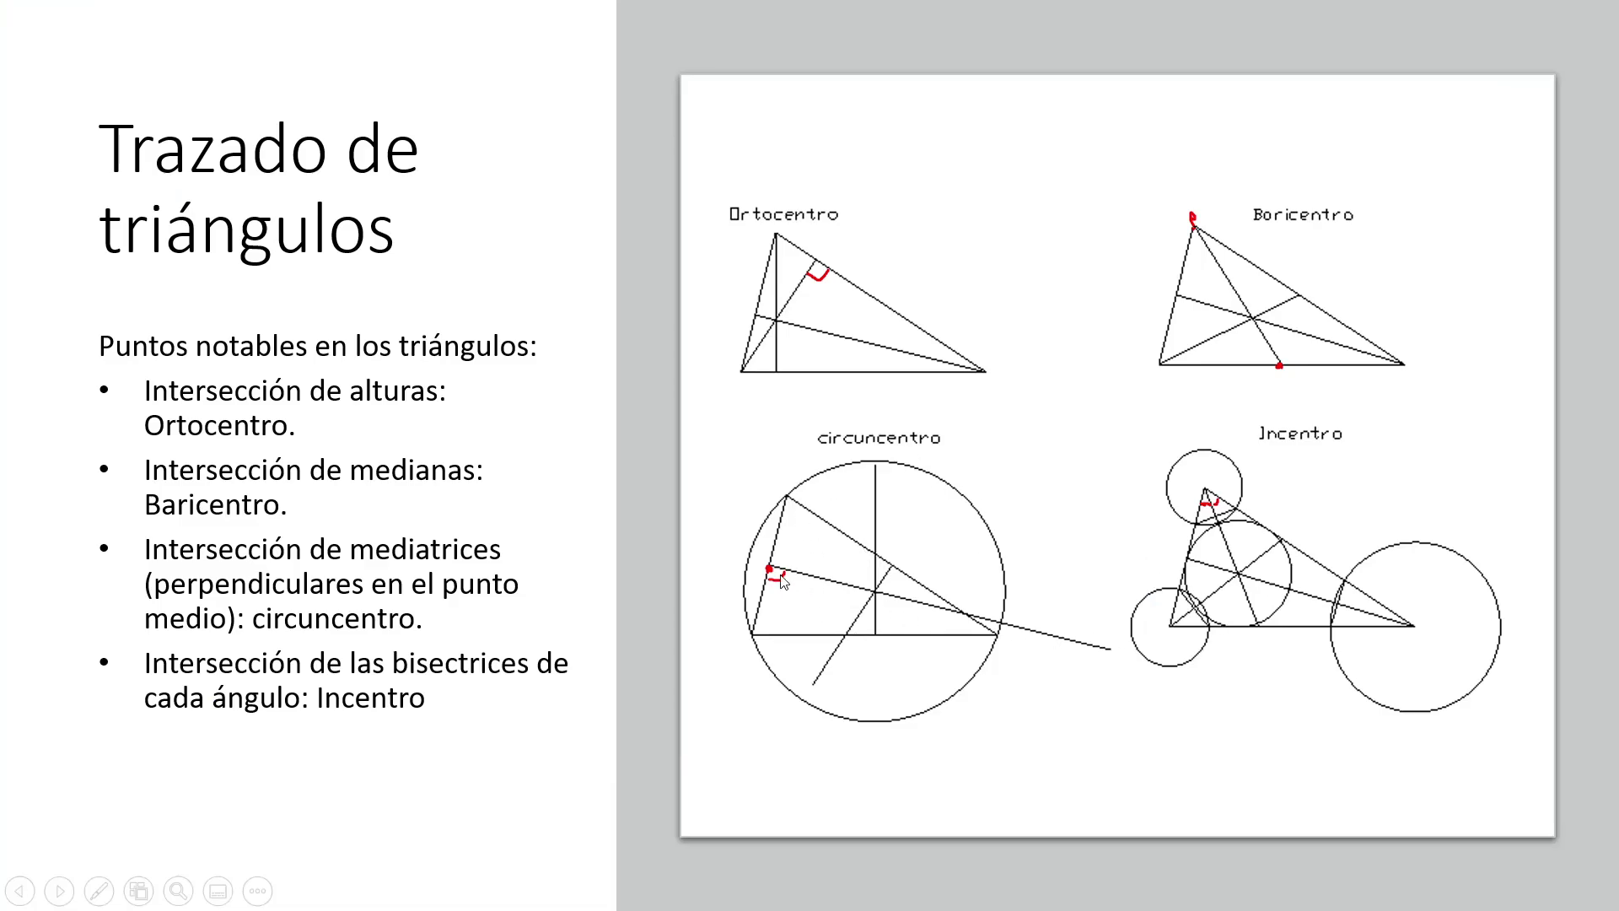
key(alt+Tab)
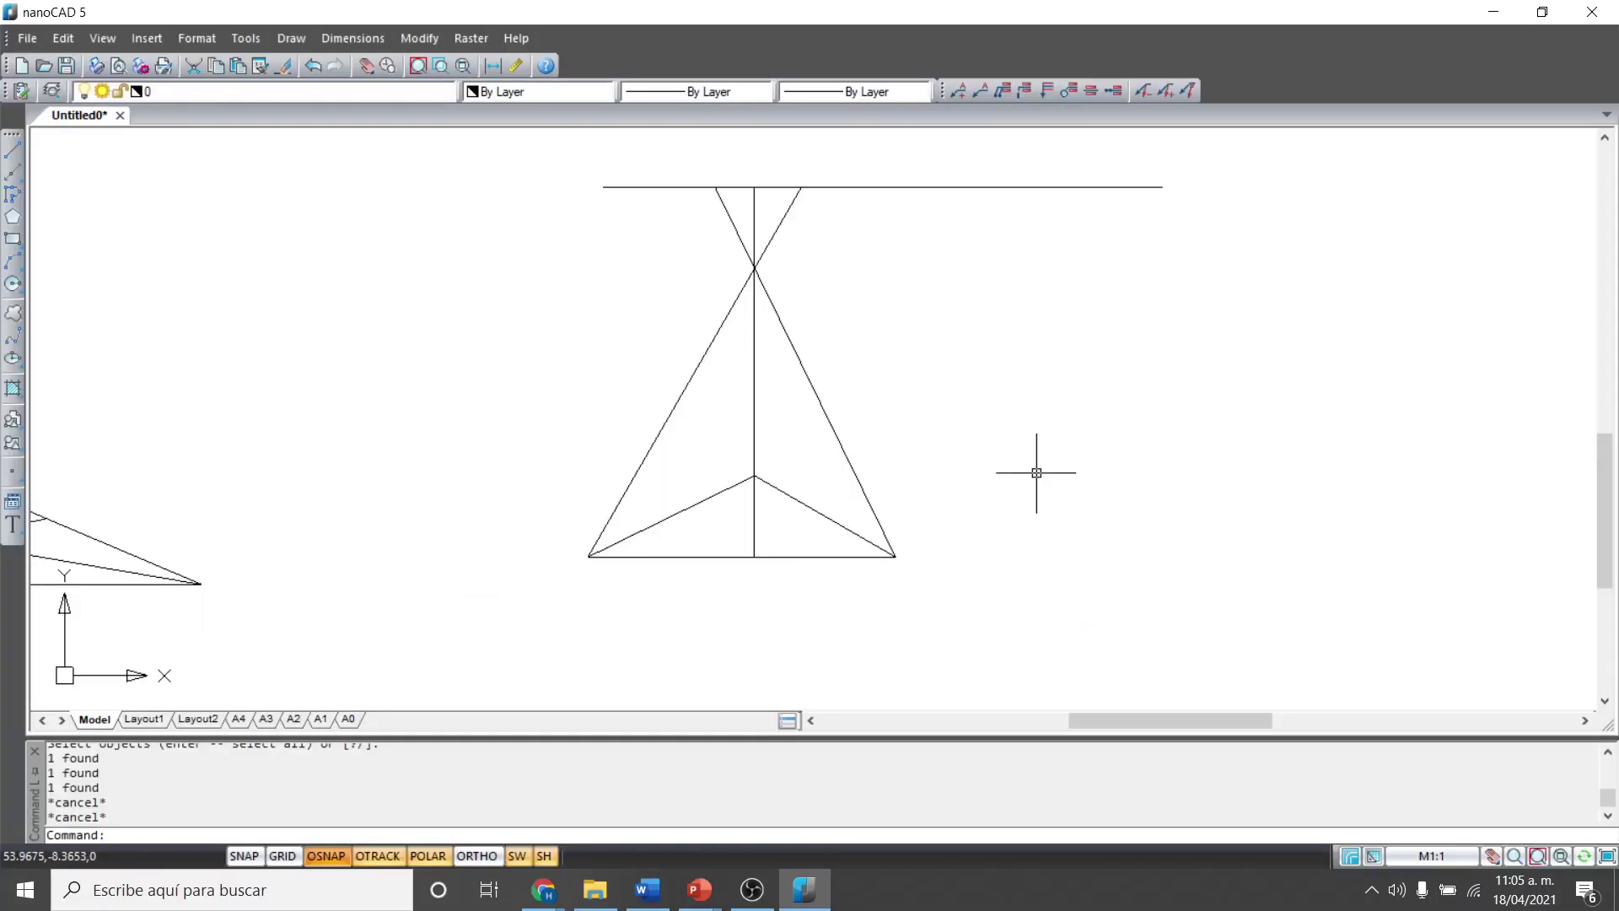
Draw a large closed freehand triangle with a slightly sloping base in the empty area beside the altitude construction.
middle_drag(1034, 470, 937, 502)
text(1)
key(Return)
middle_drag(1312, 431, 1055, 387)
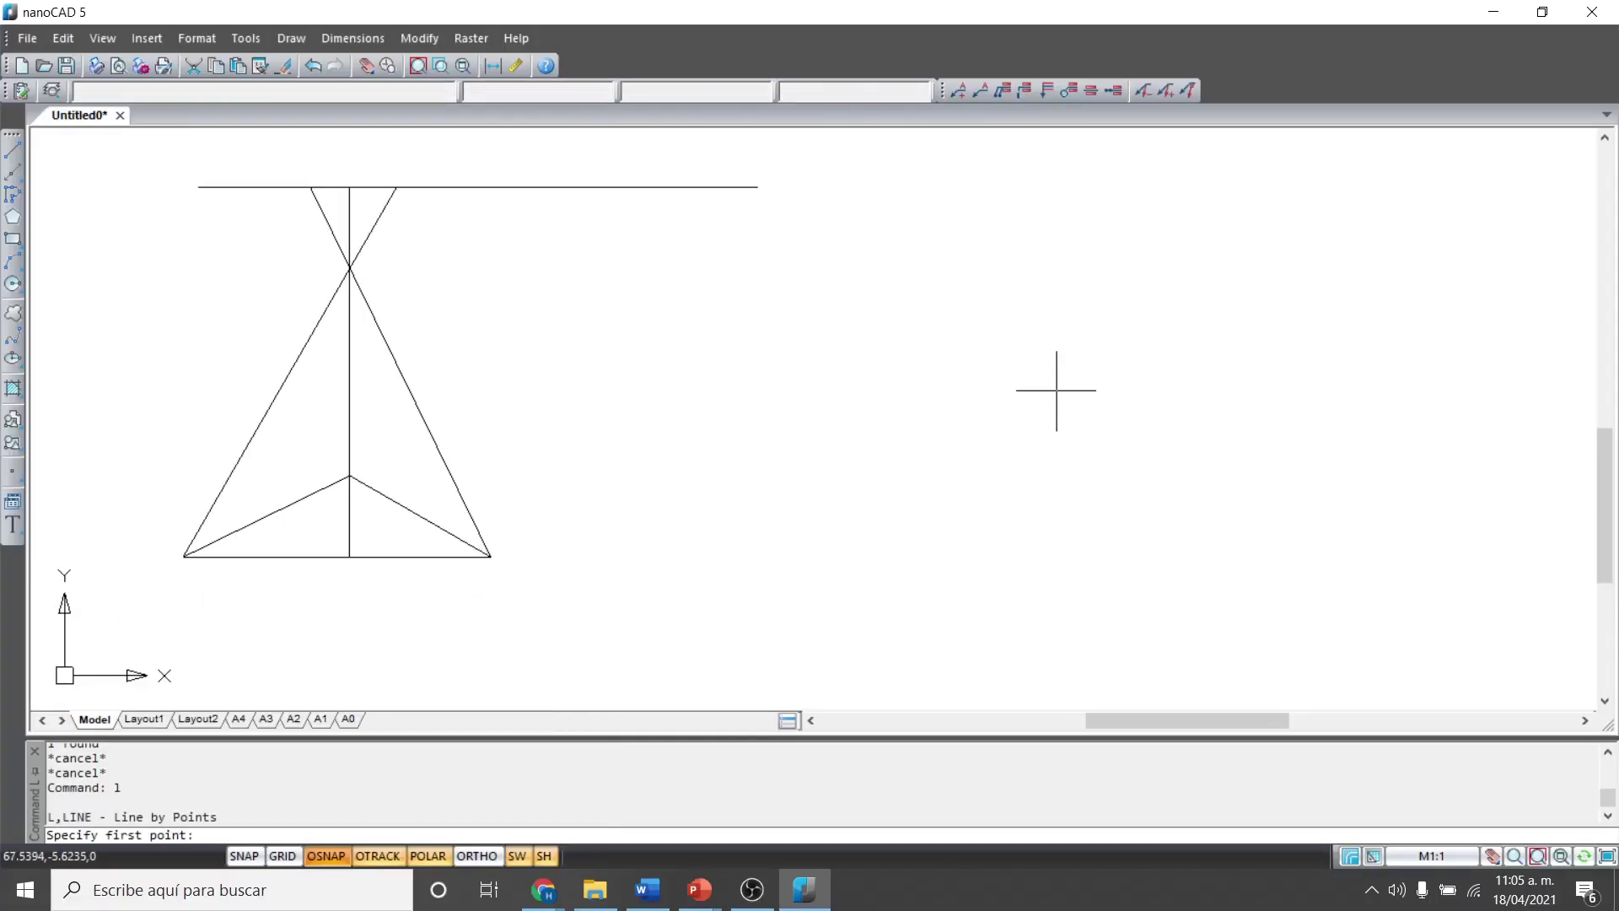
click(1318, 227)
click(1070, 616)
middle_drag(1432, 639, 1048, 441)
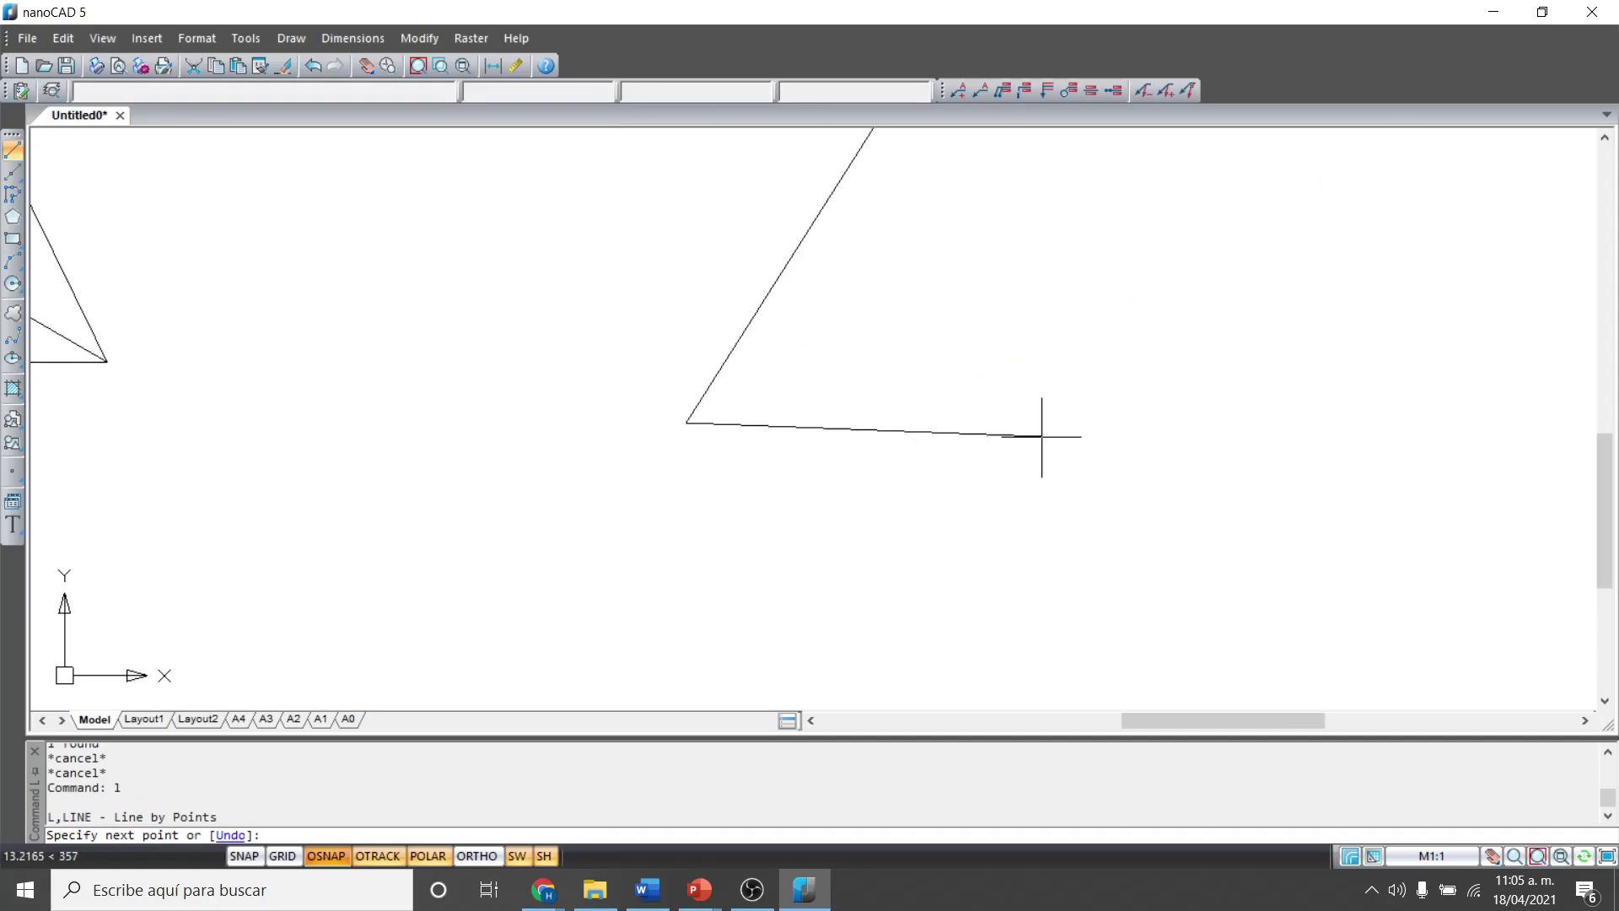
click(1263, 460)
scroll(1257, 464, down, 2)
text(c)
key(Return)
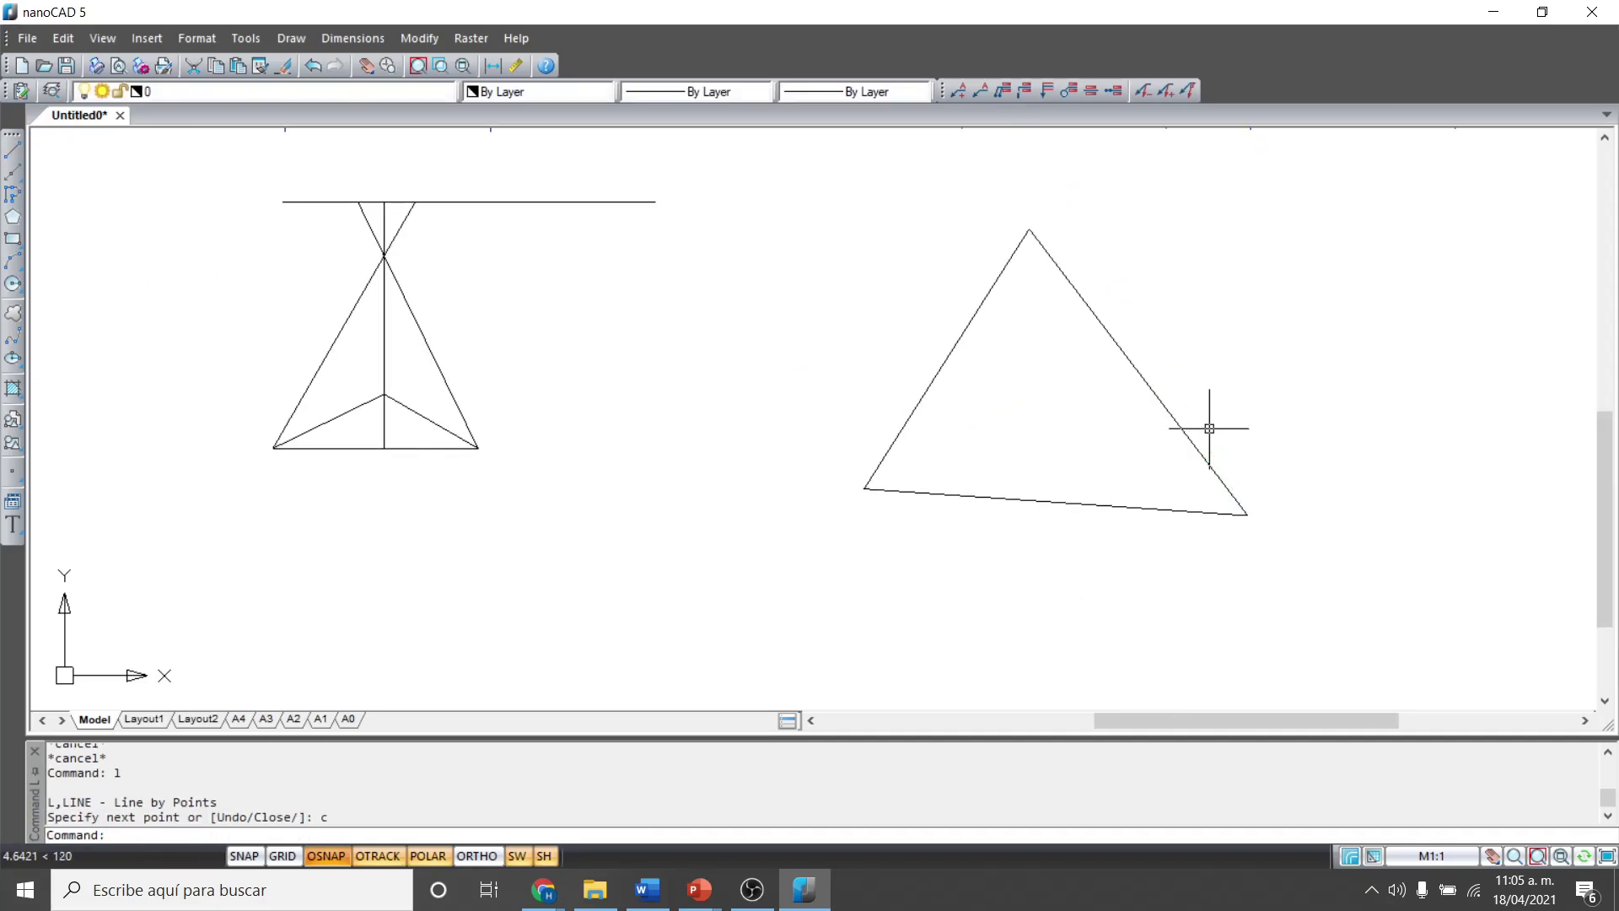
Draw a perpendicular line from the midpoint of the large triangle's left side, ending beyond its base.
text(l)
key(Return)
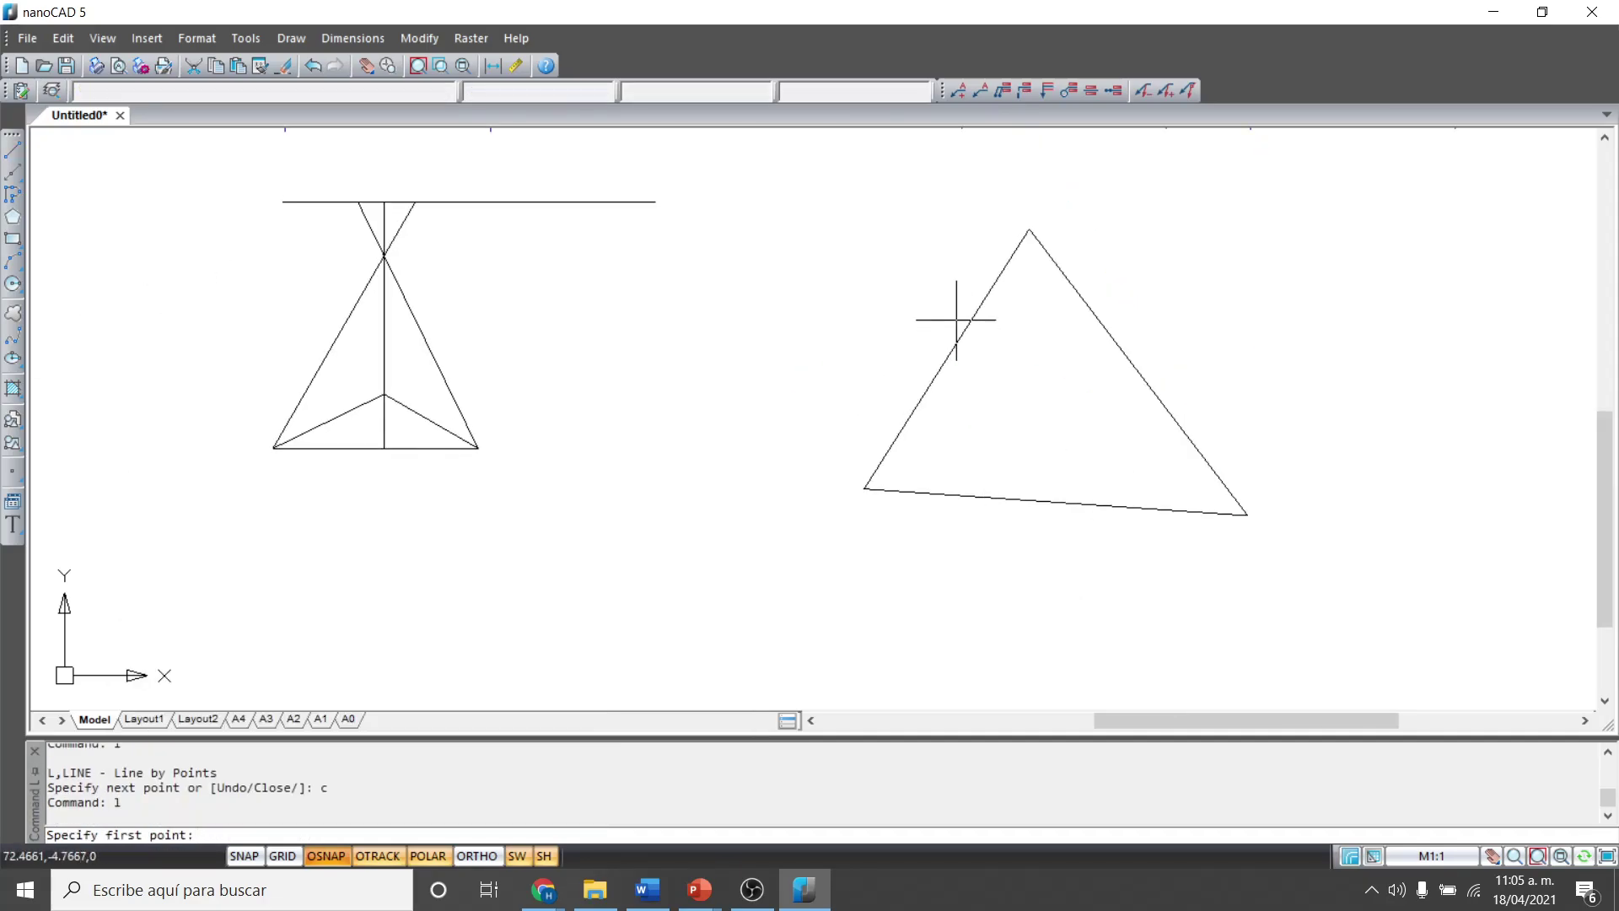
click(946, 358)
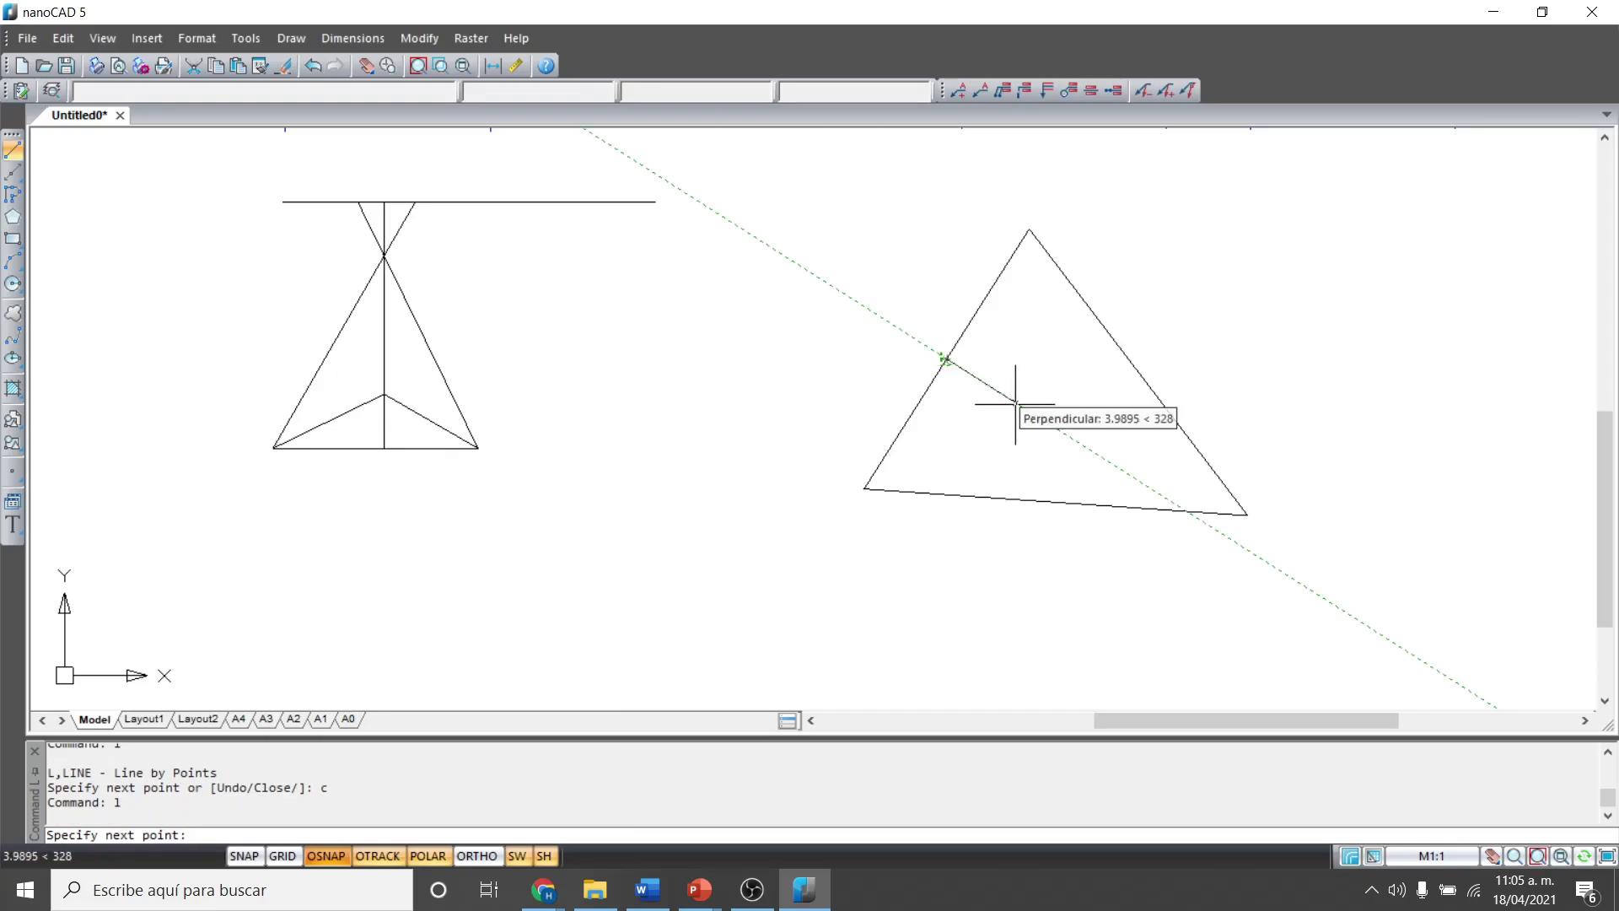
click(1325, 600)
key(Escape)
Draw a perpendicular line about 6 units long from the midpoint of the large triangle's right side, crossing the first bisector.
text(l)
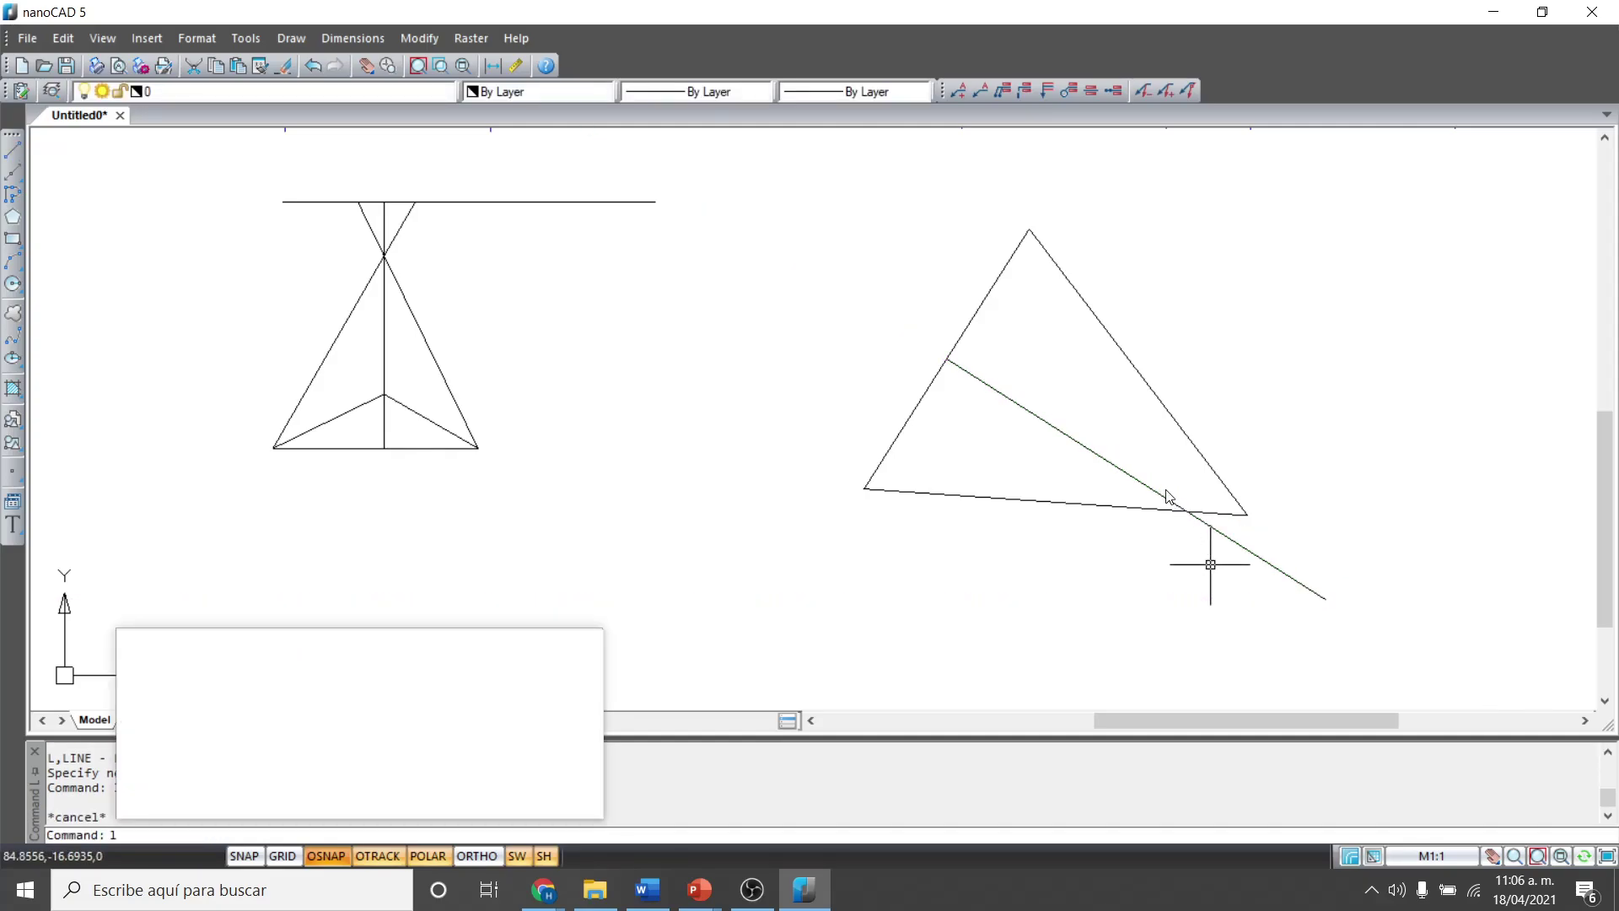
key(Return)
click(1139, 372)
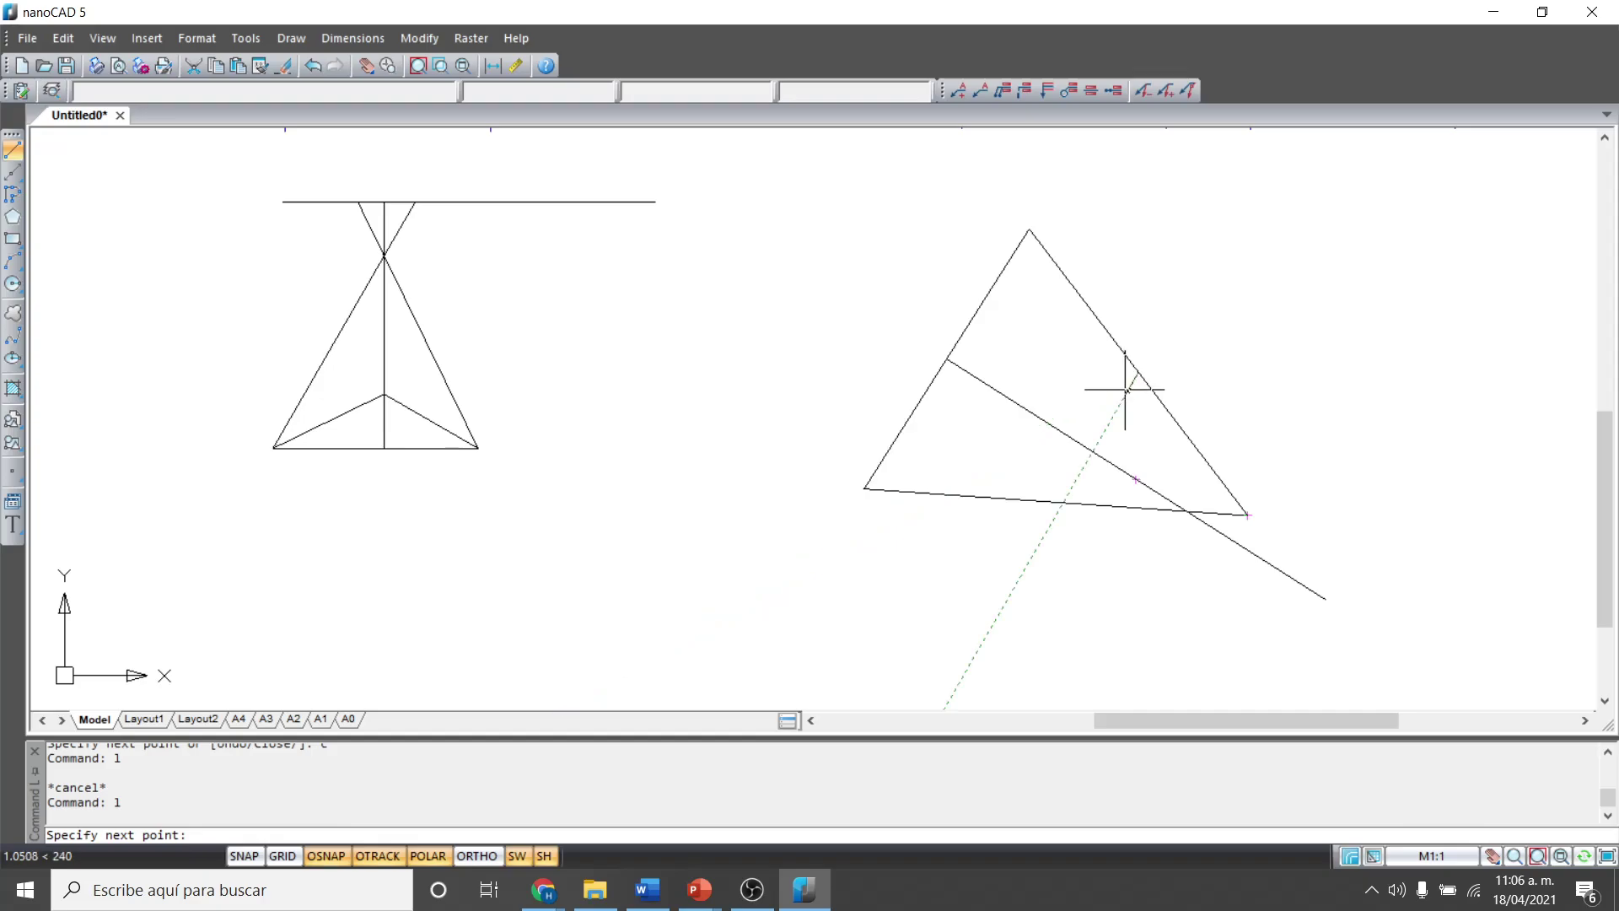
scroll(1125, 391, up, 5)
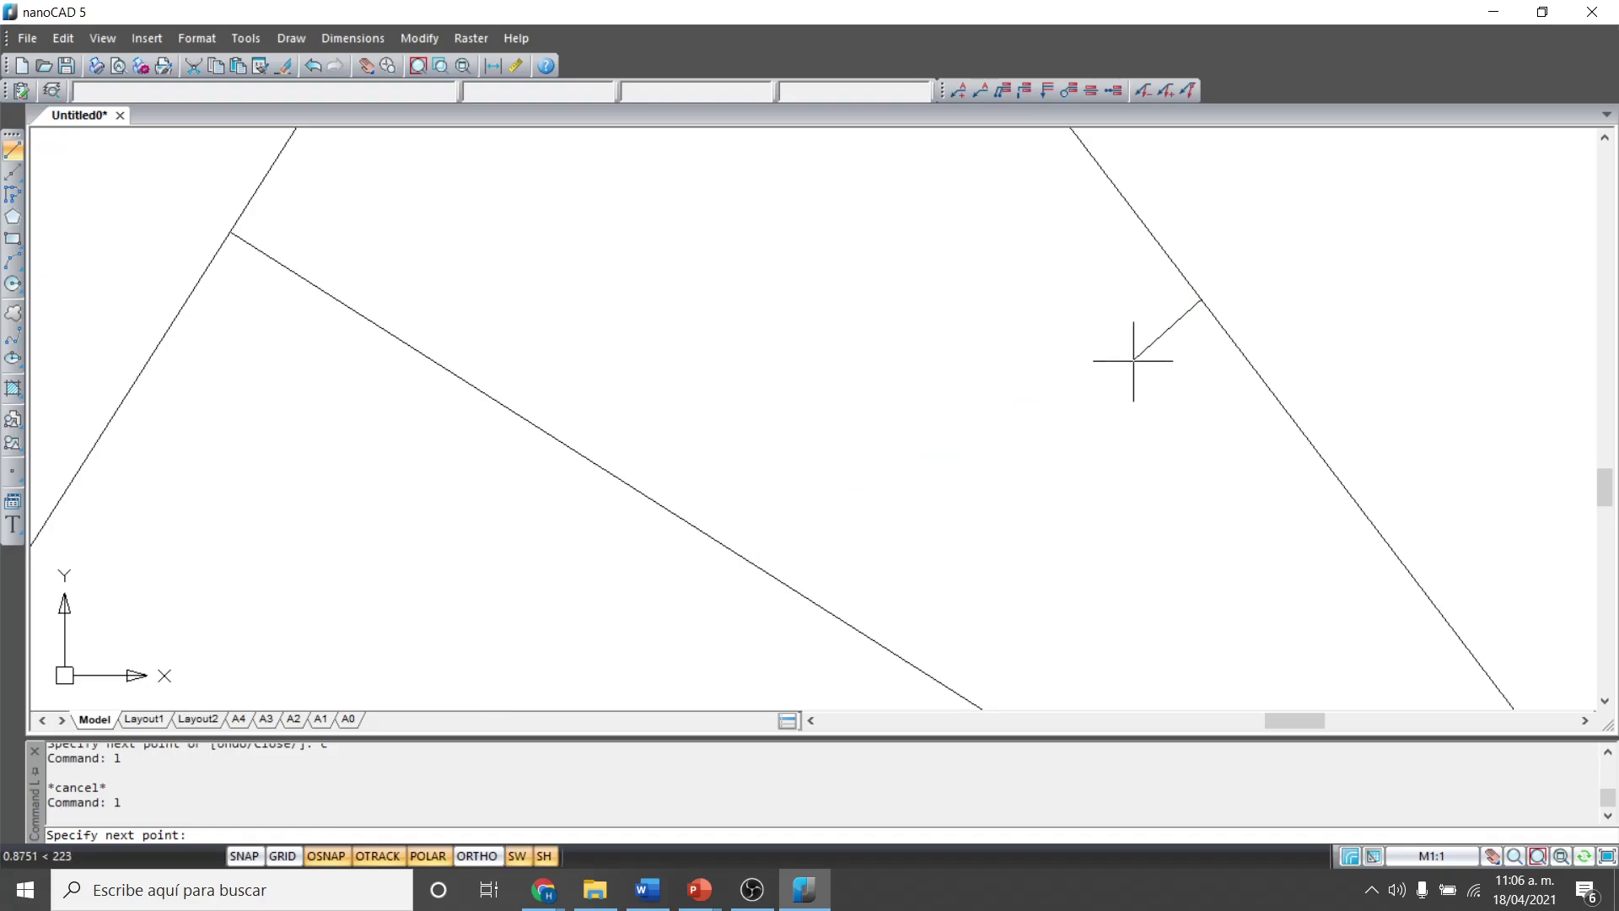
scroll(1102, 351, down, 3)
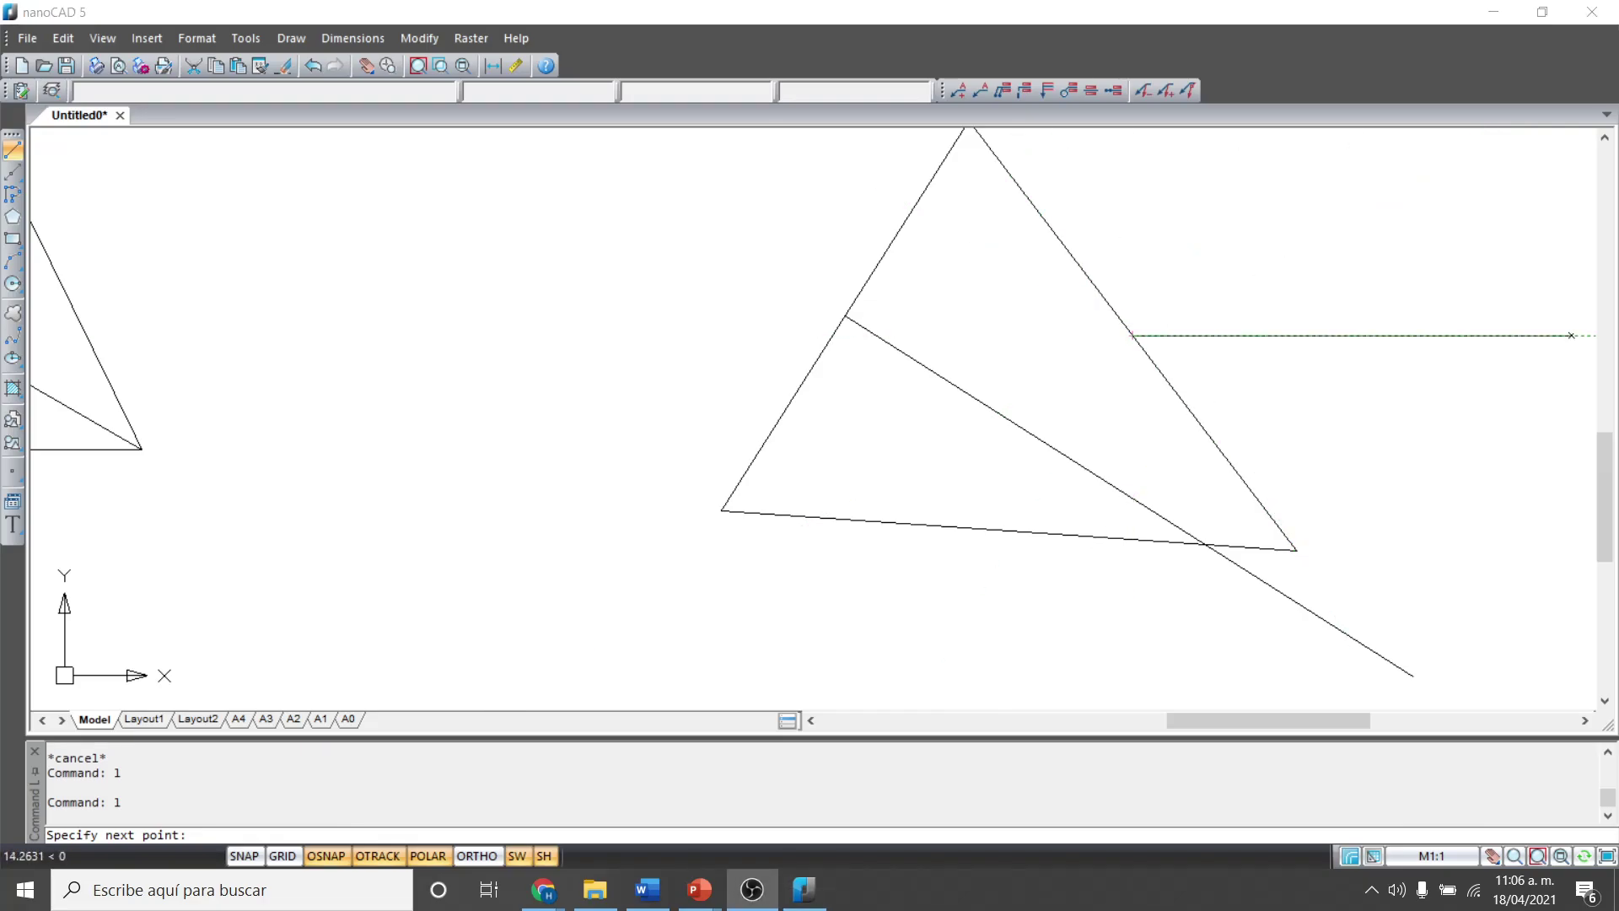
click(1368, 306)
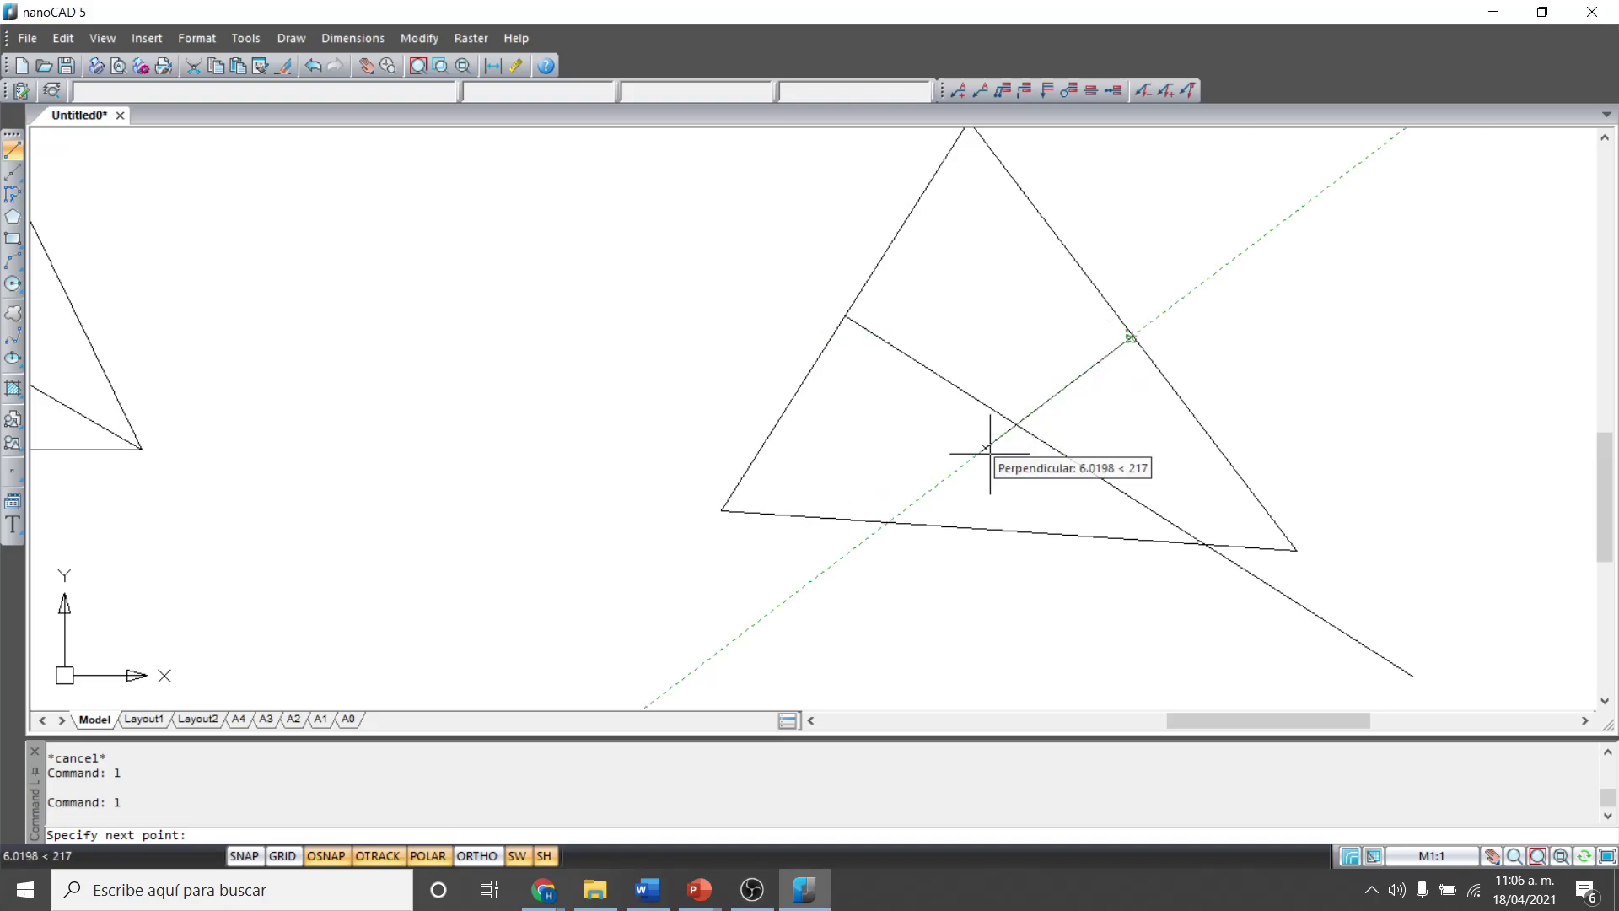
click(986, 448)
key(Escape)
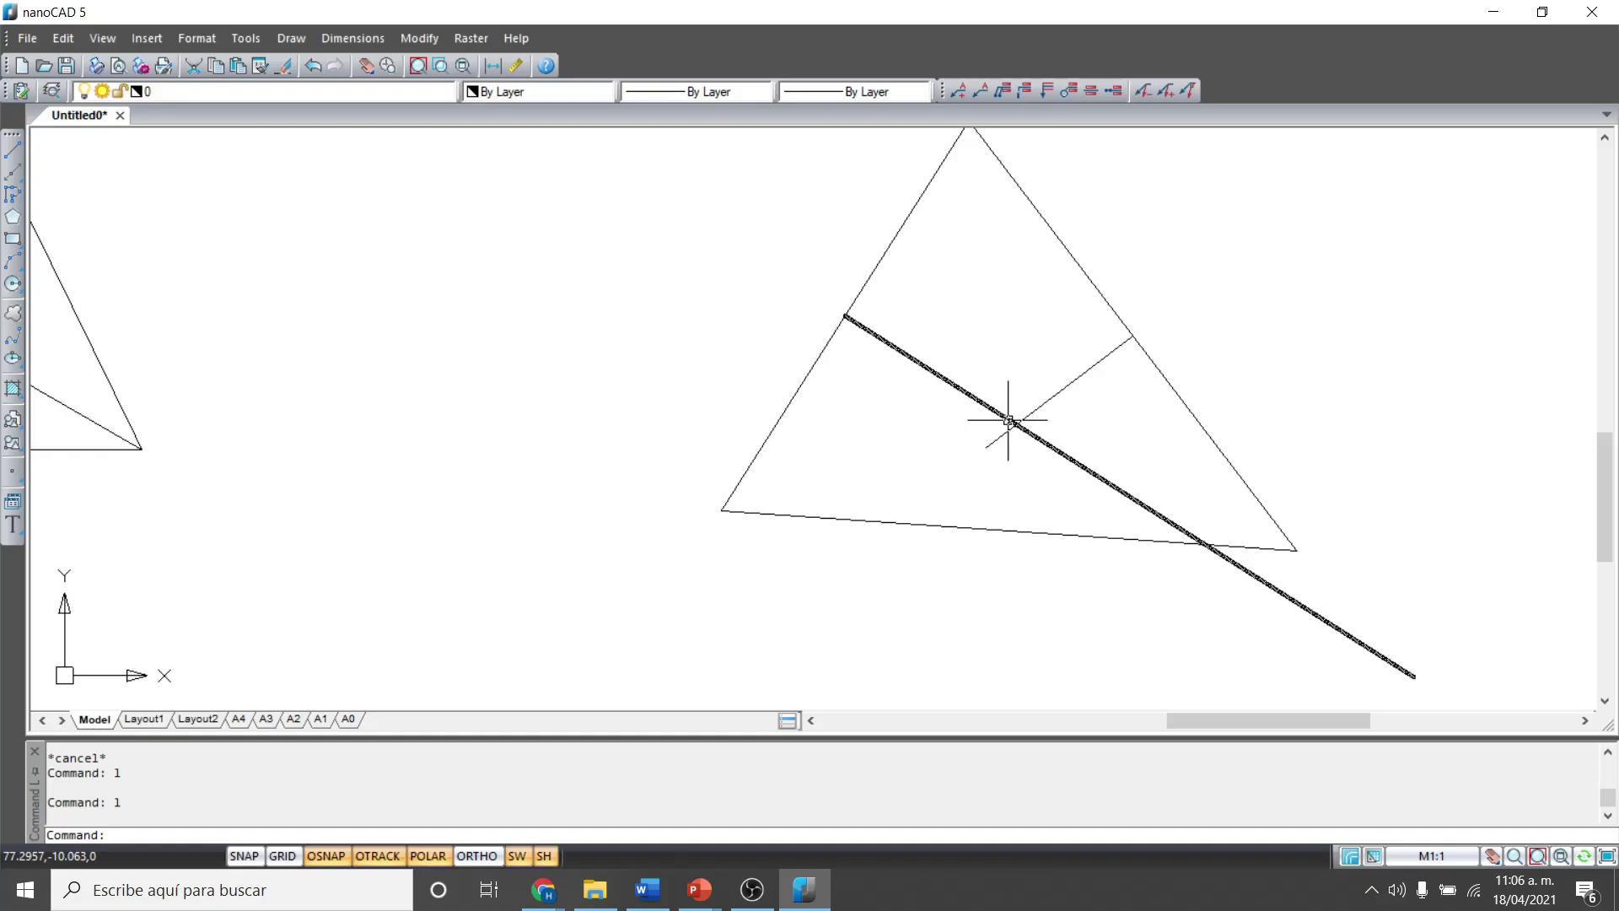
Draw the large triangle's circumscribed circle, centred on the intersection of the two bisectors and passing through its lower-right vertex.
text(c)
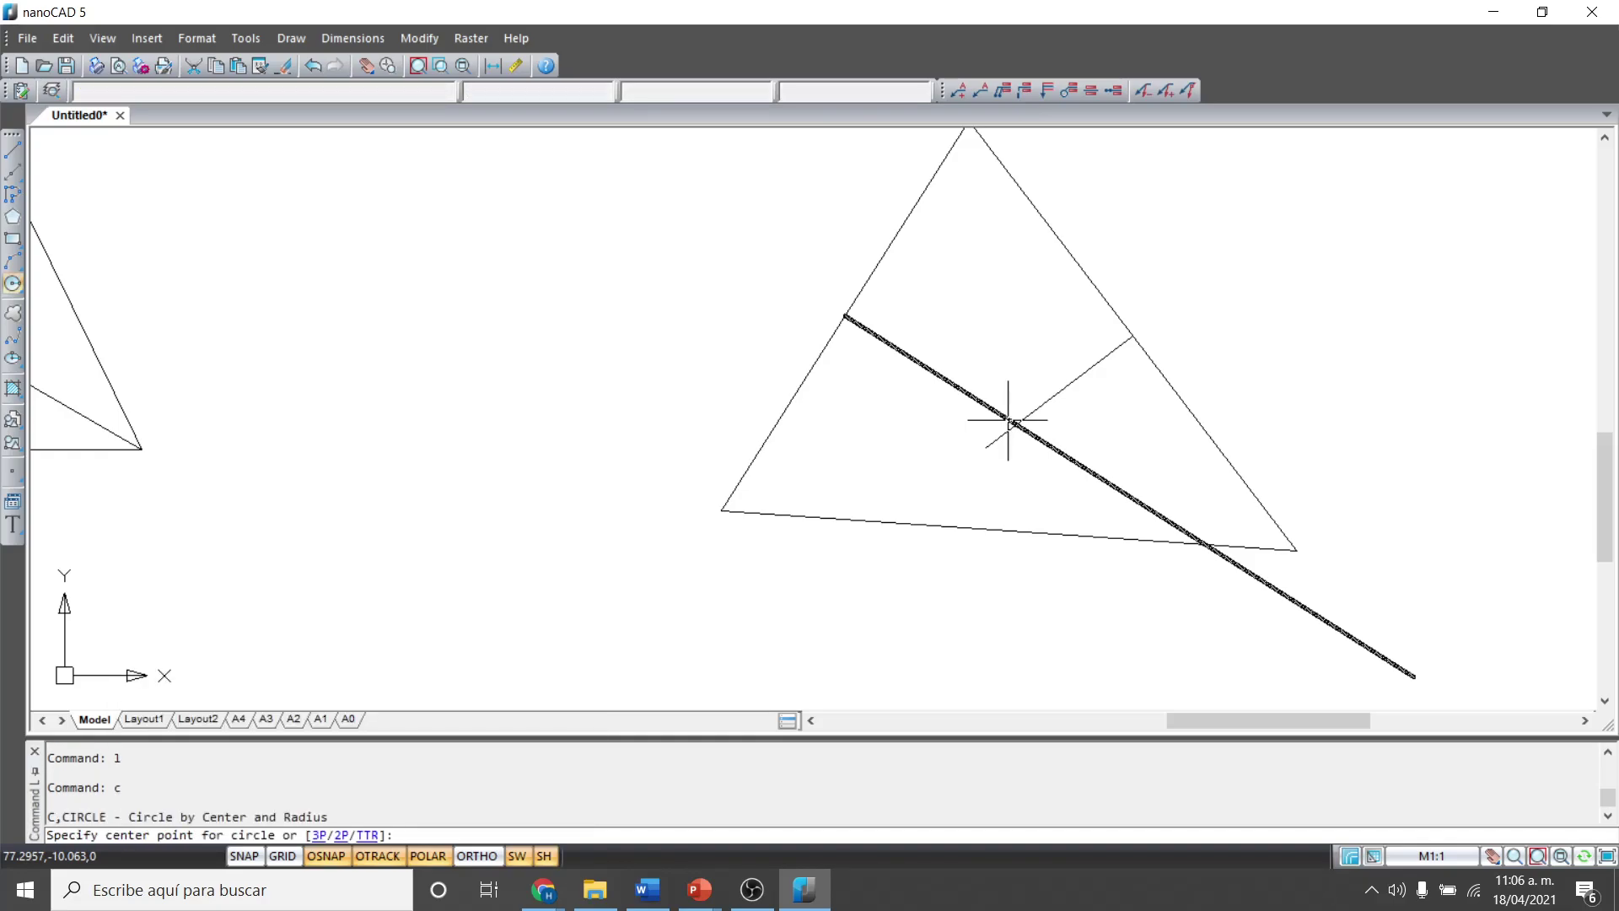
click(1015, 422)
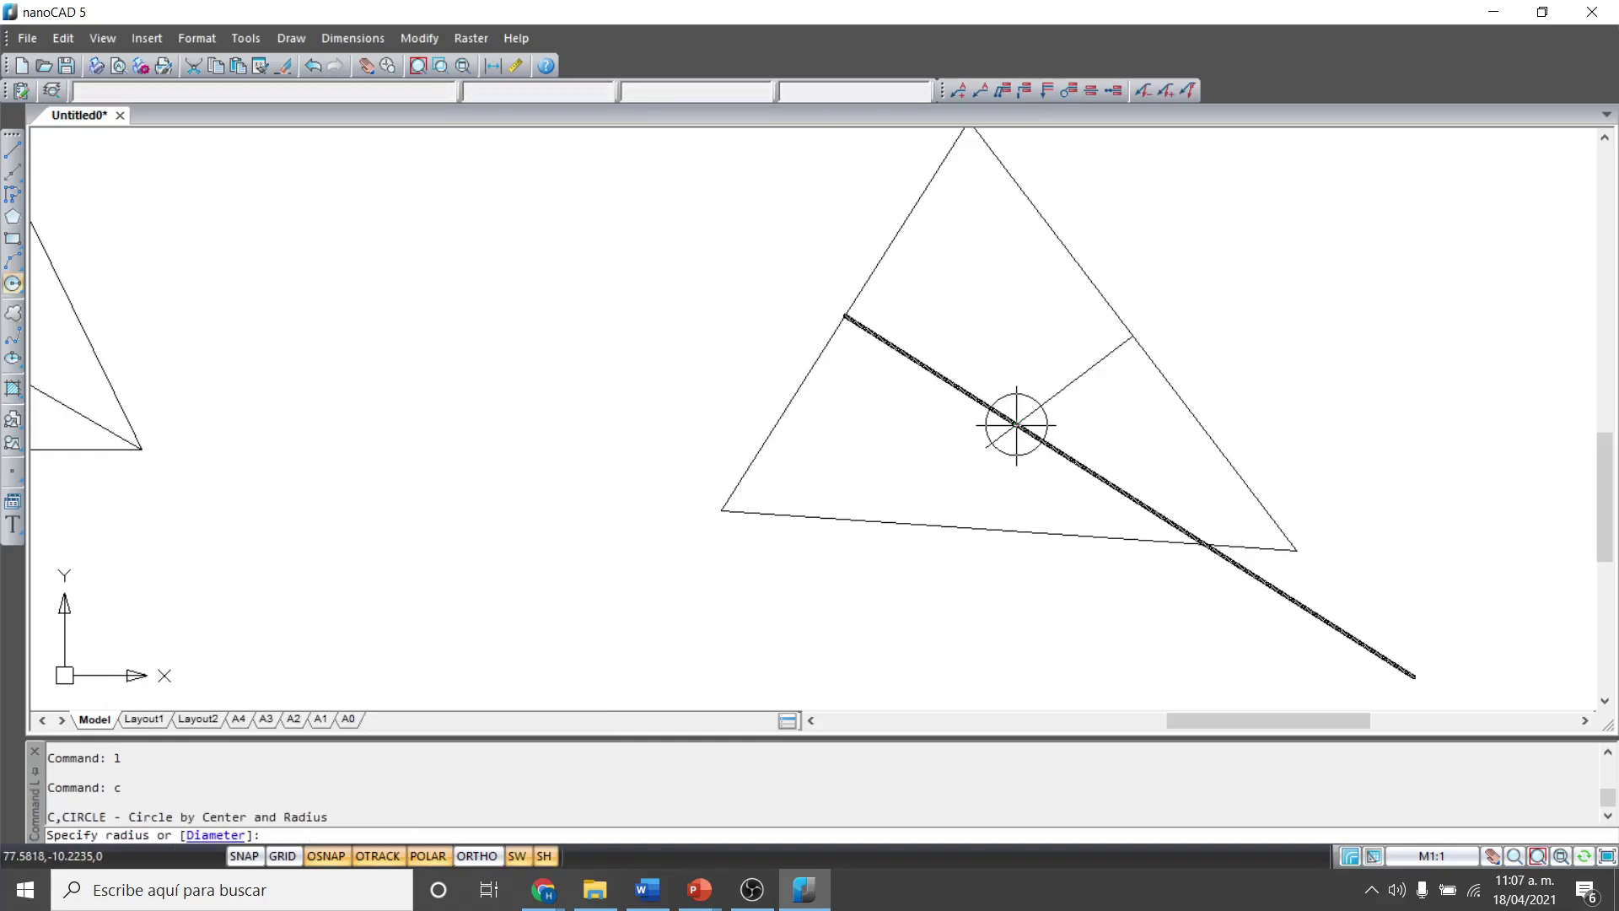
click(1290, 548)
middle_drag(1248, 481, 1234, 519)
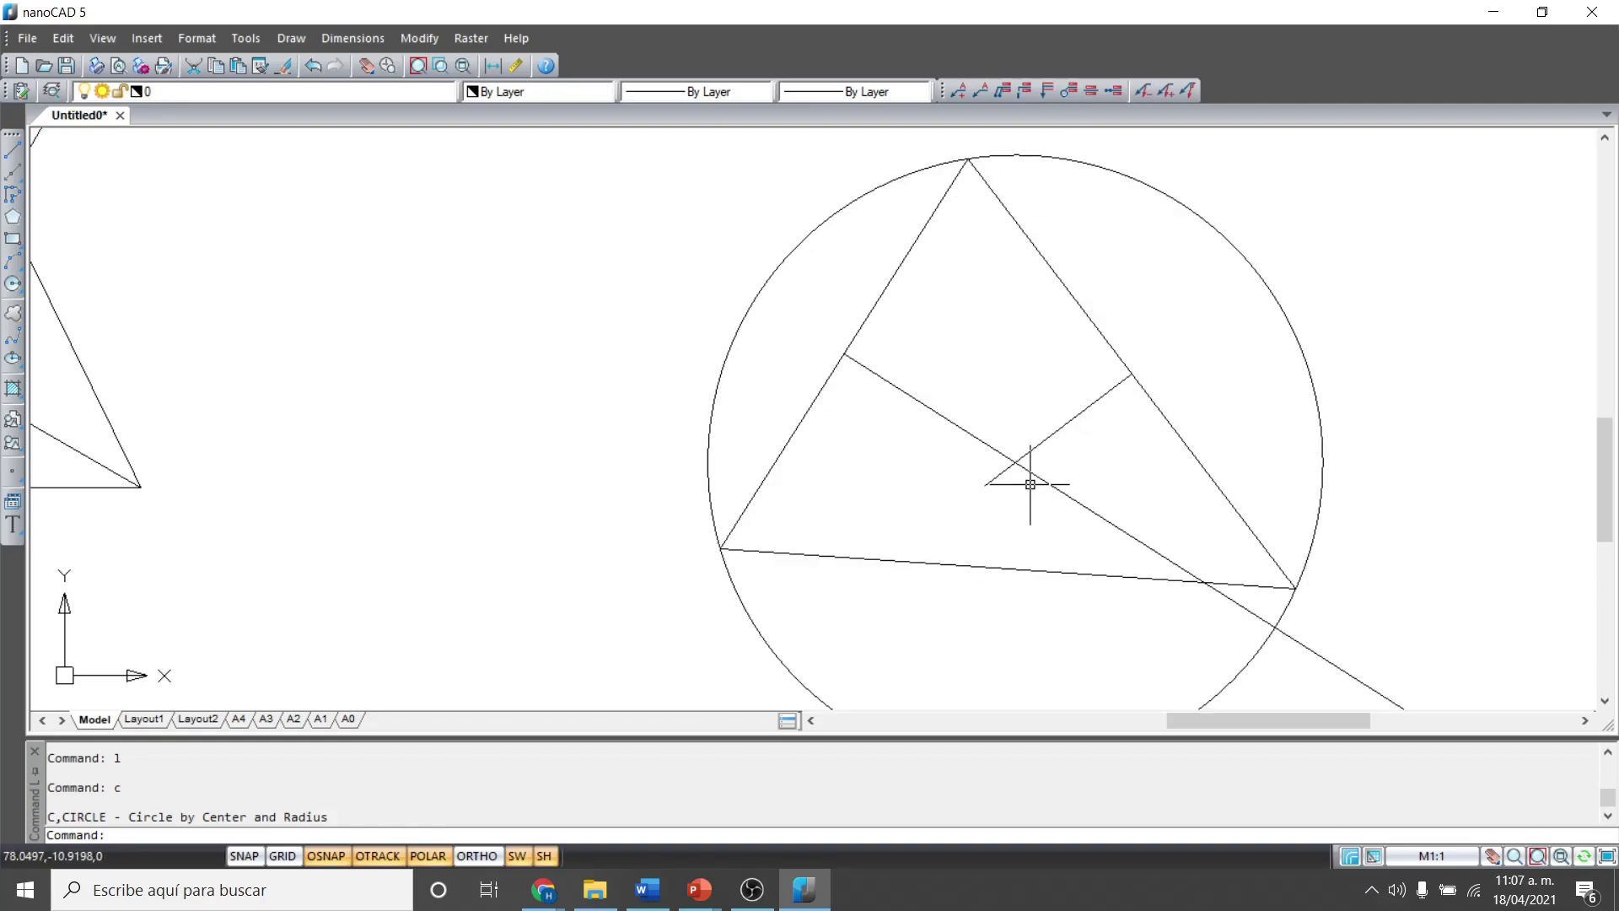
Delete the two perpendicular bisectors inside the circumscribed triangle.
scroll(1030, 484, down, 5)
scroll(1026, 482, up, 3)
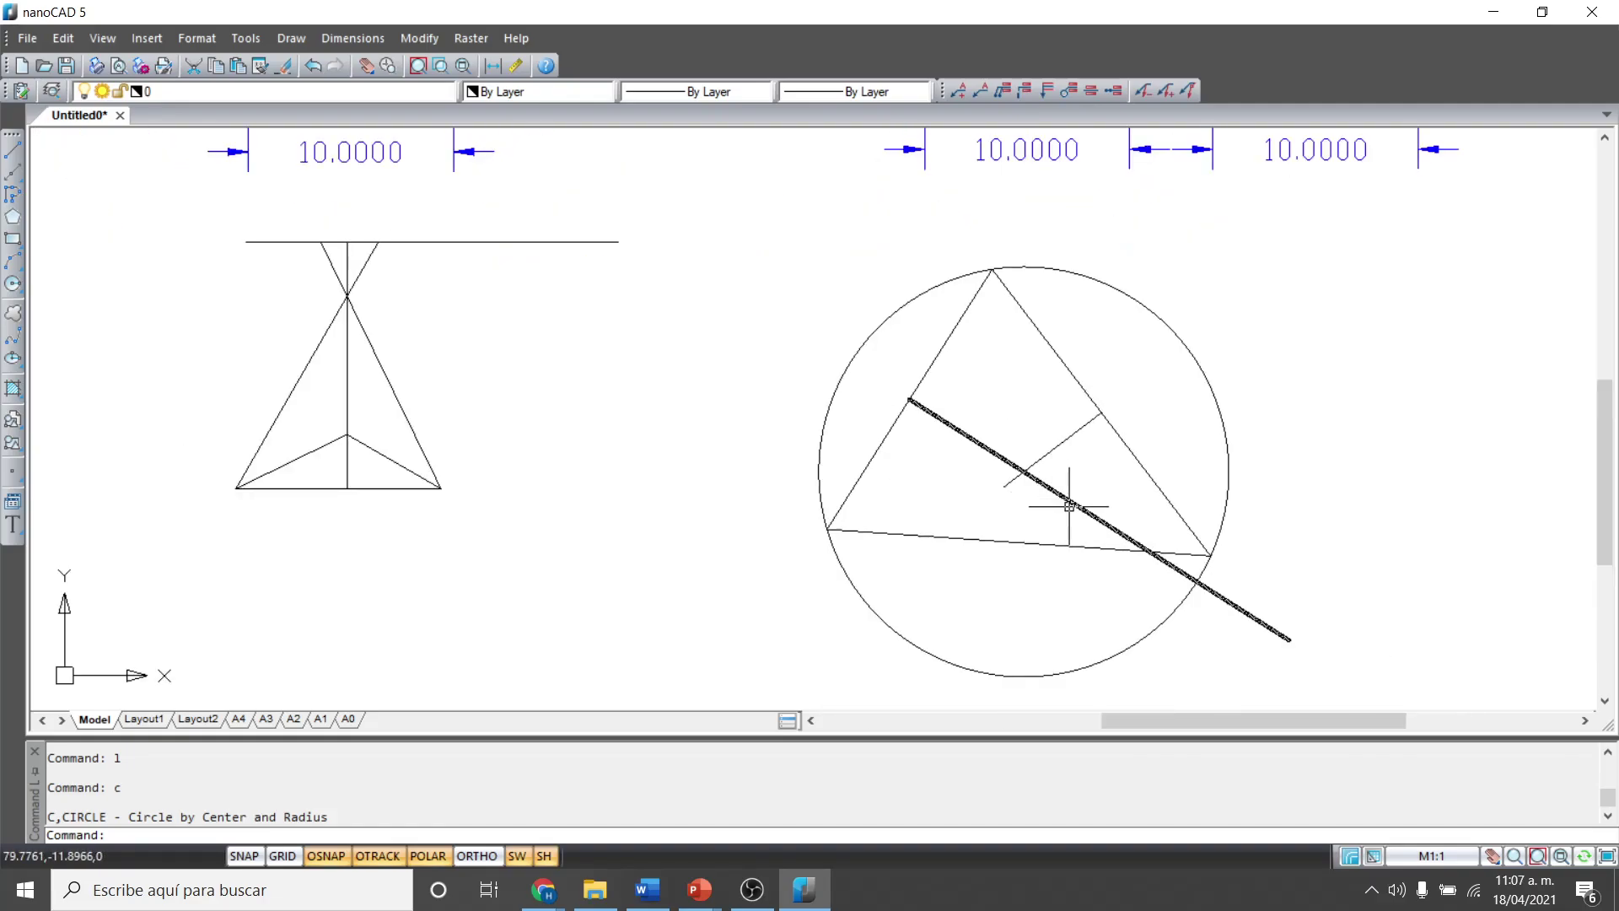
click(1031, 514)
click(1005, 382)
key(Delete)
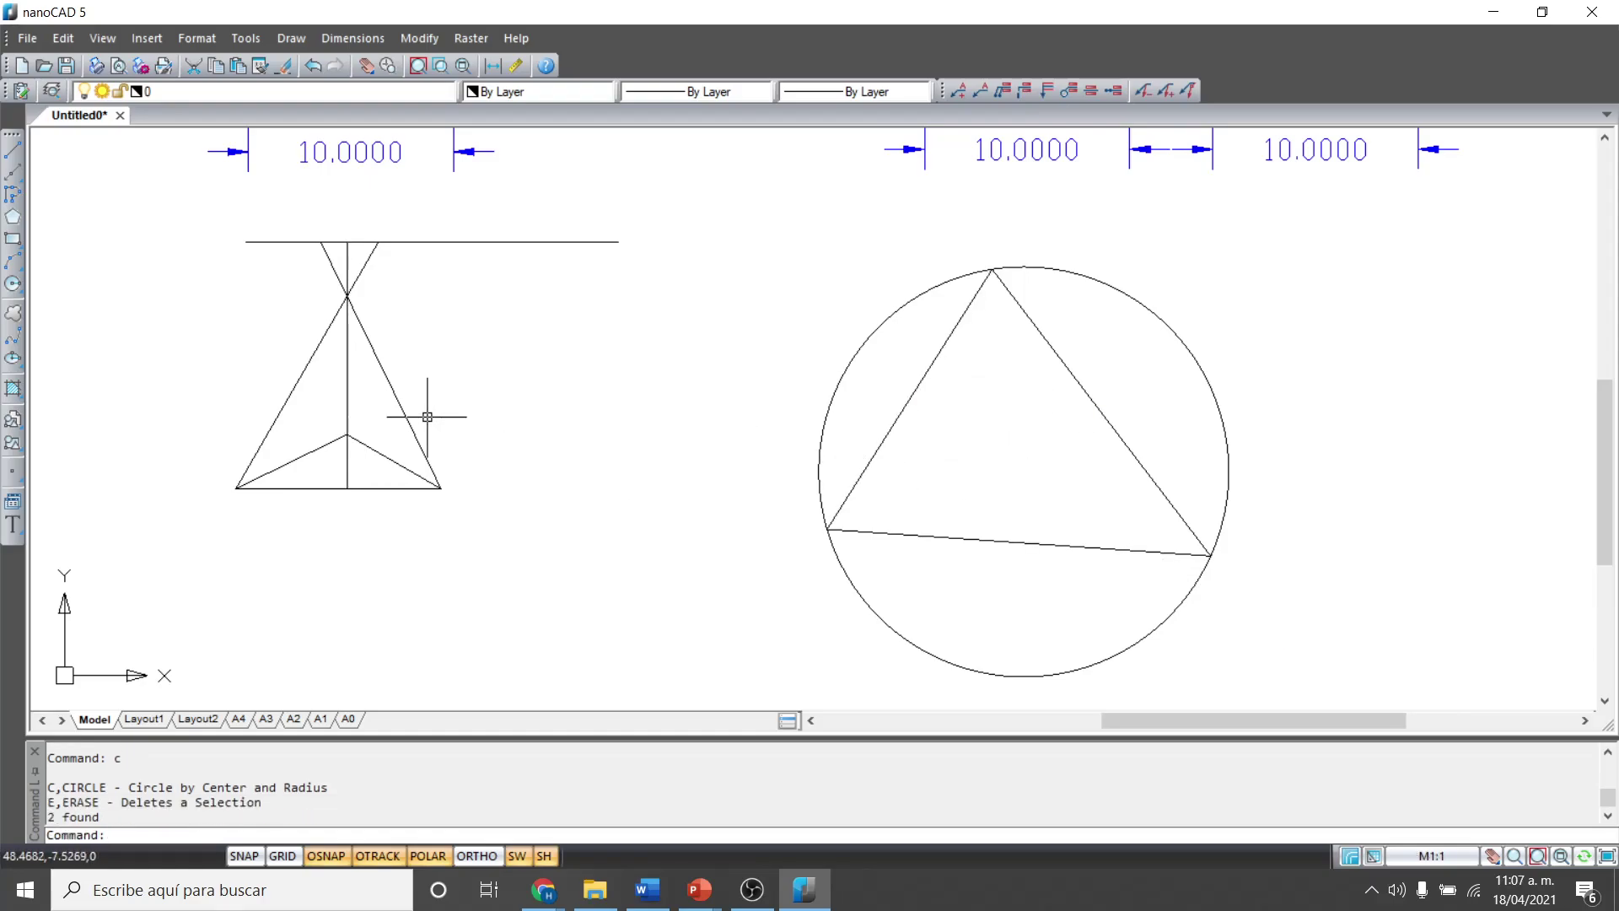
Switch to the PowerPoint slideshow and advance to the slide on drawing quadrilaterals.
key(alt+Tab)
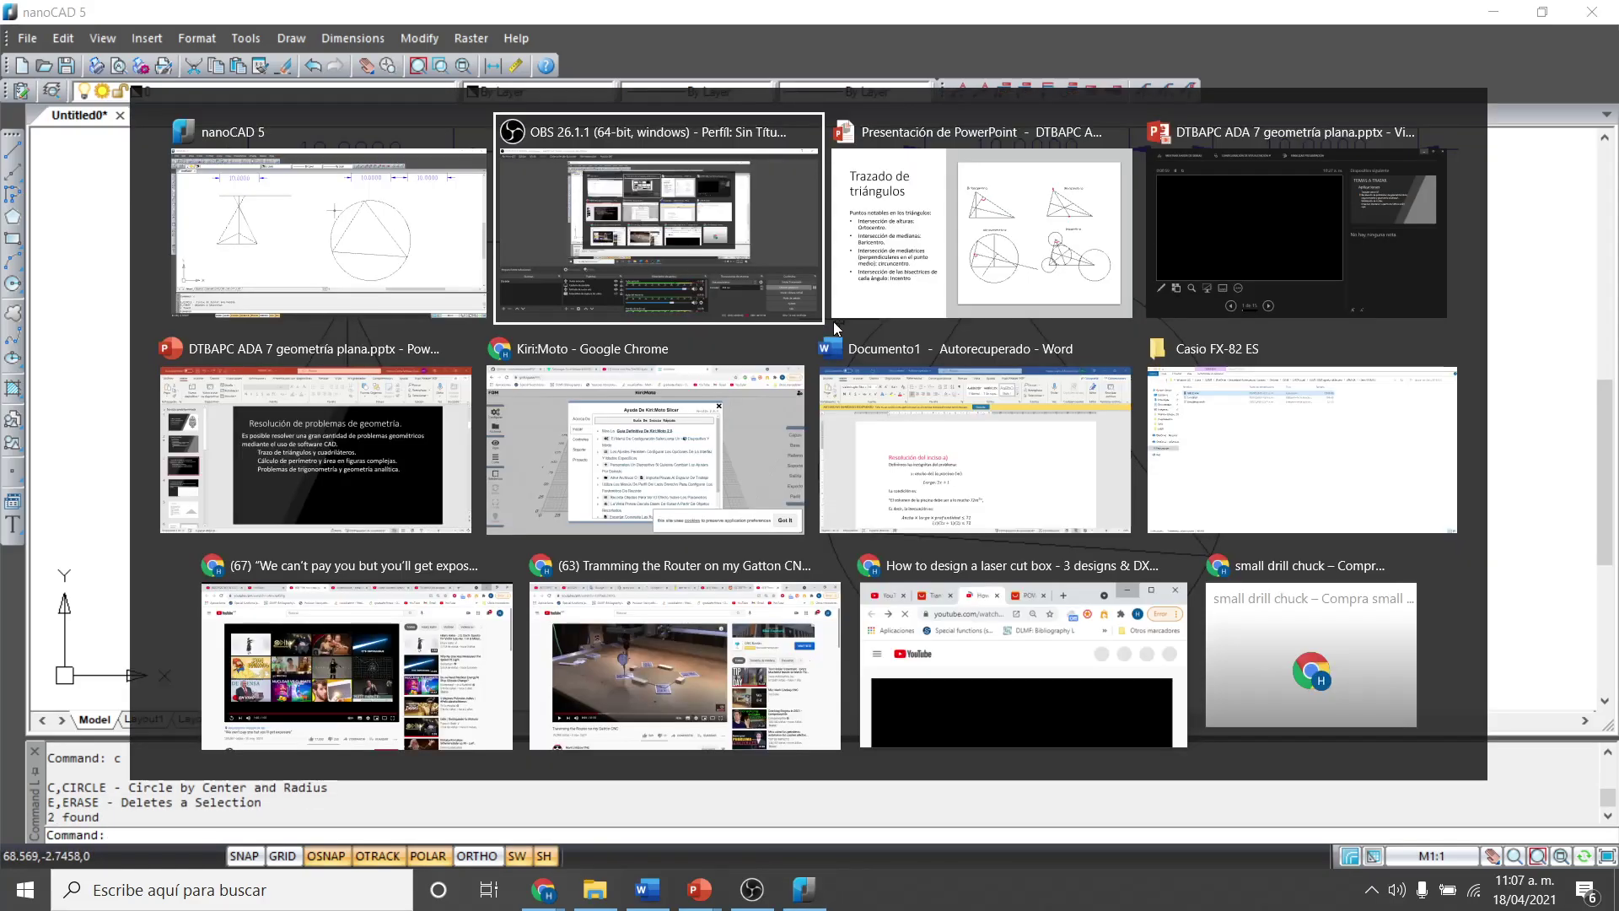
click(896, 234)
click(799, 329)
click(799, 329)
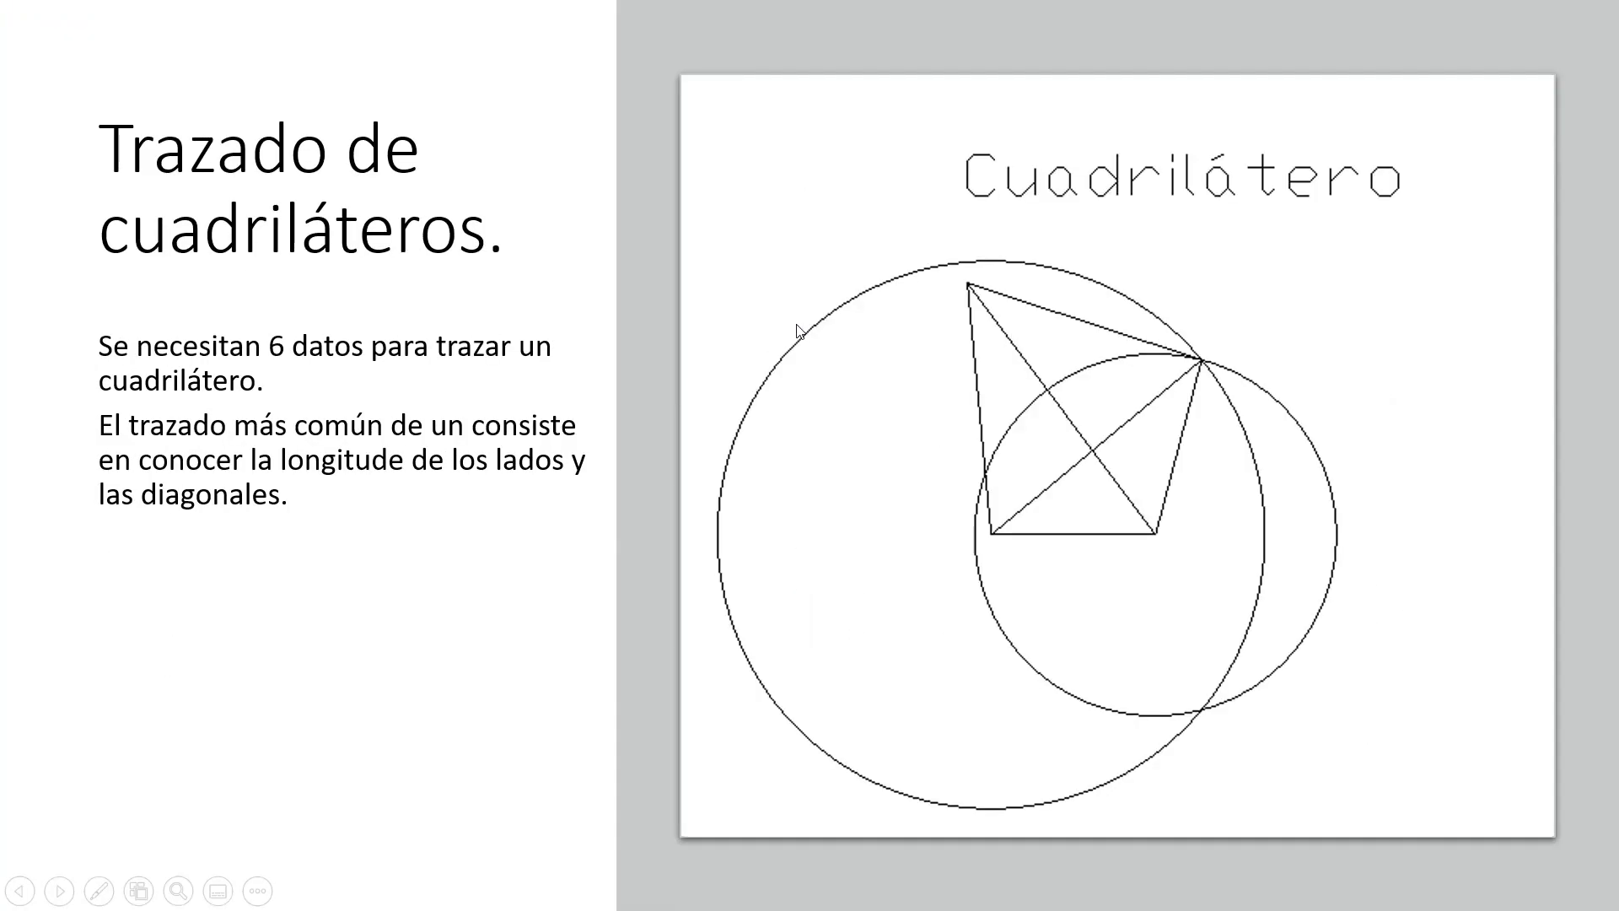
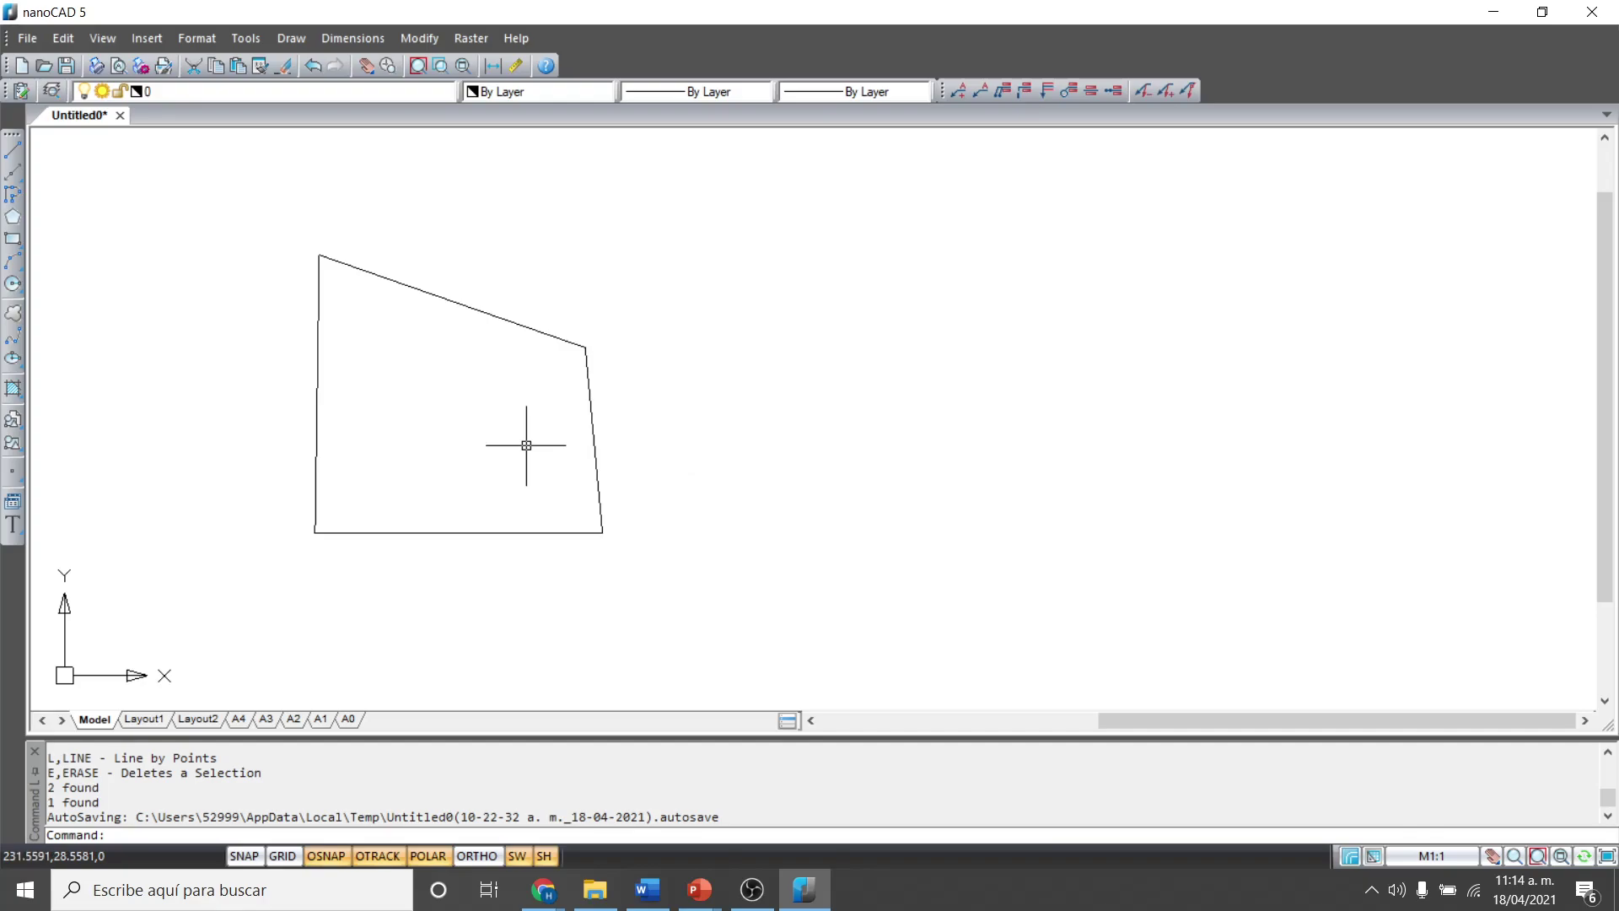
Draw a horizontal ellipse by its center in the empty area beside the quadrilateral, with semi-axes of 40 and 20.
text(el)
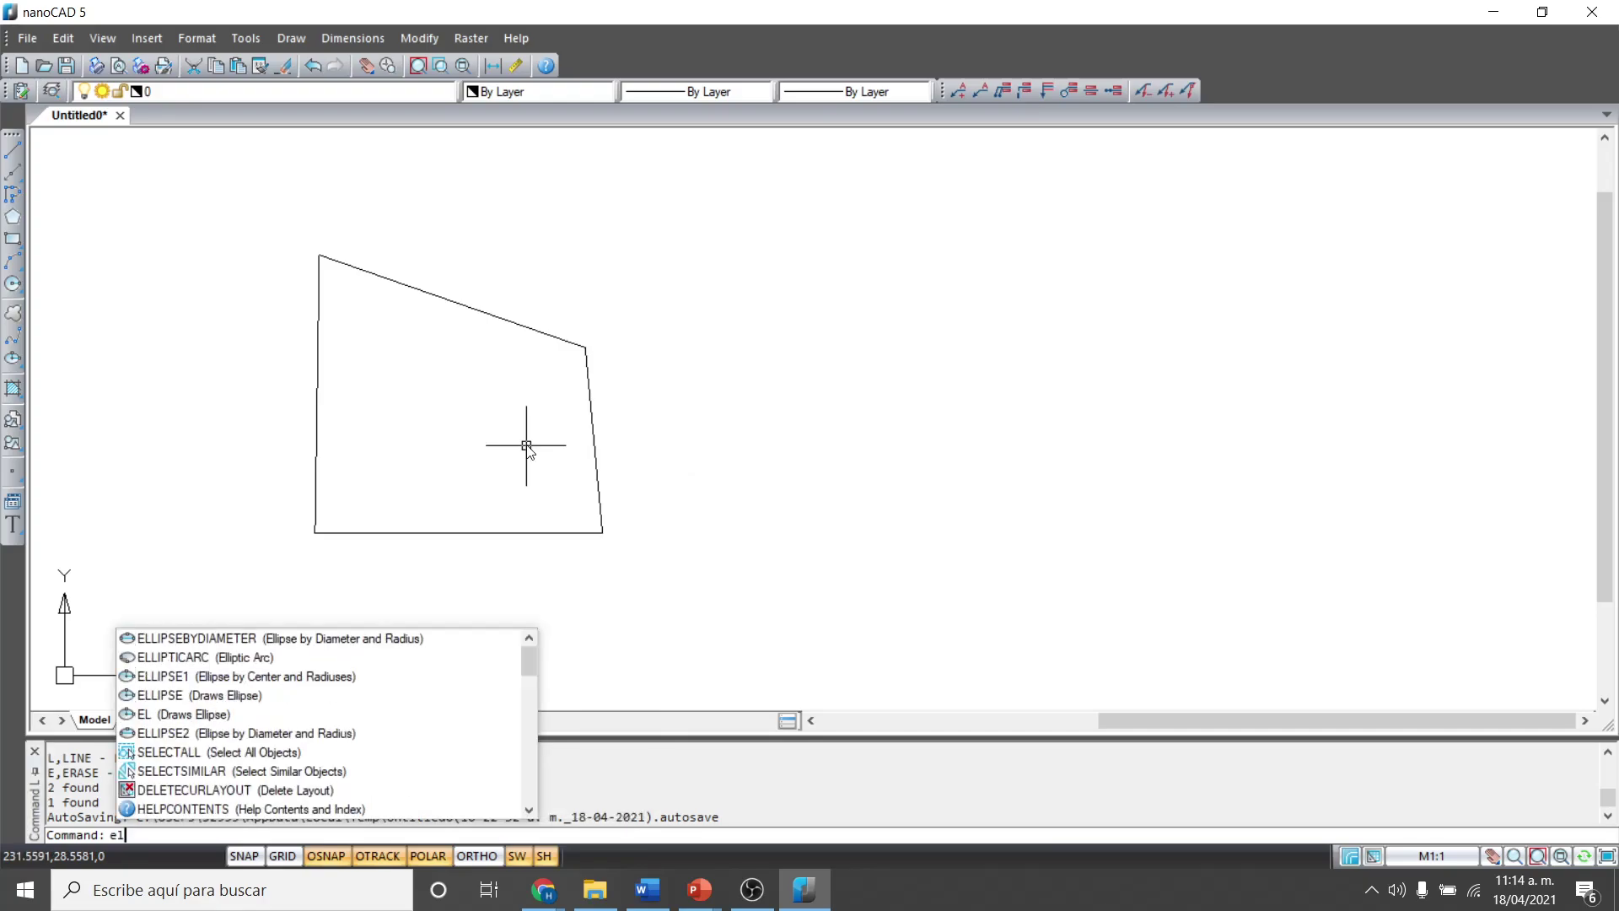
key(Return)
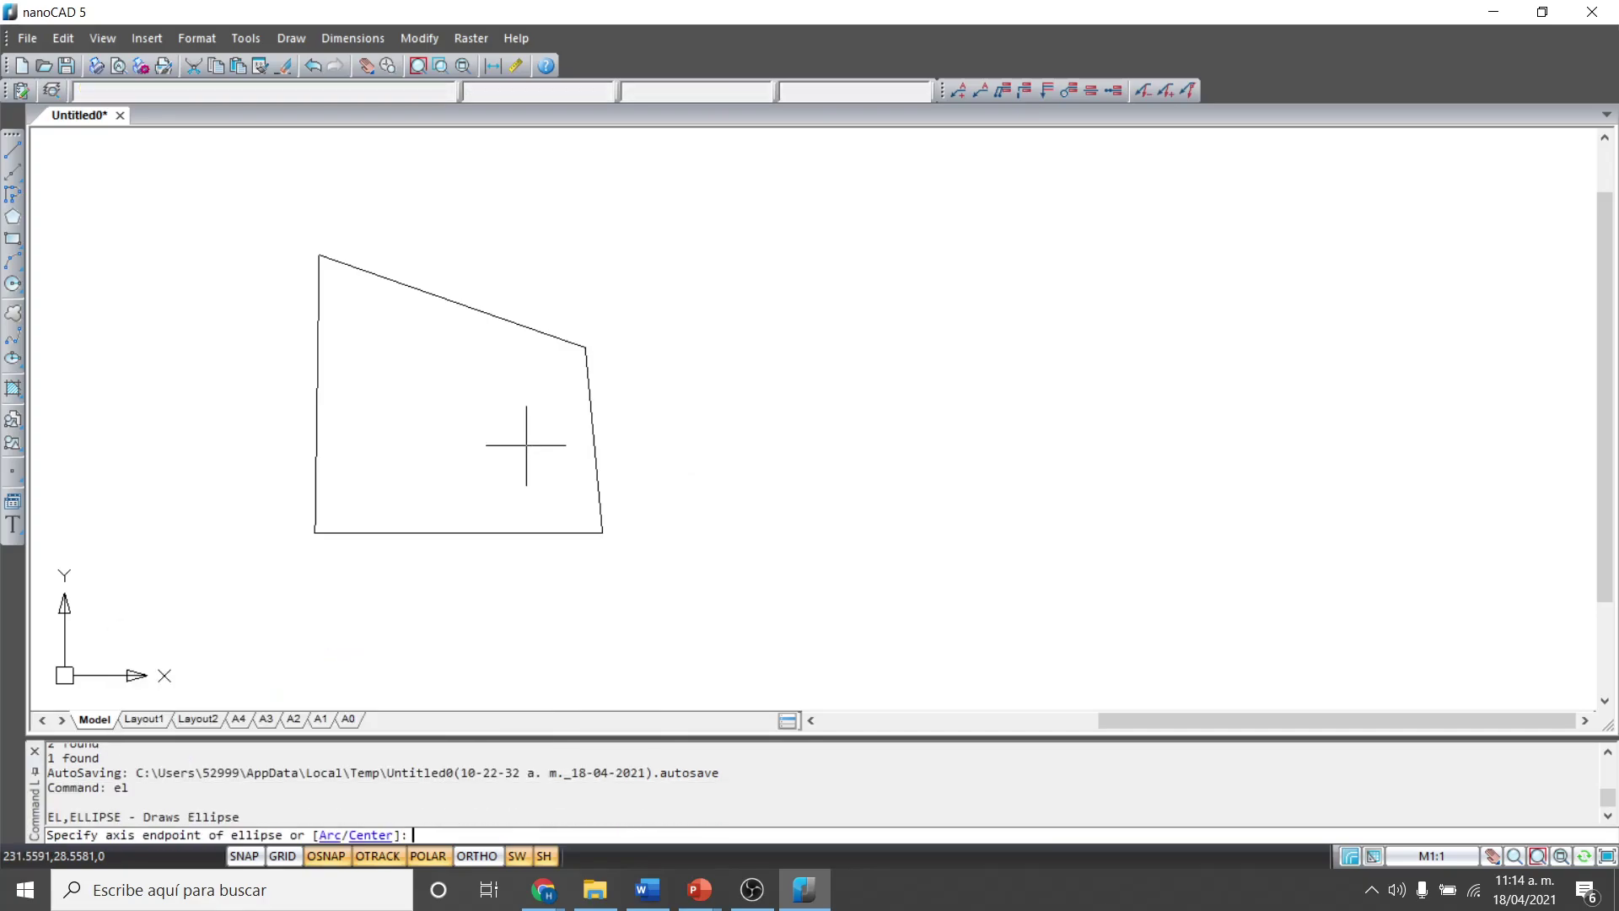
click(358, 835)
click(1071, 471)
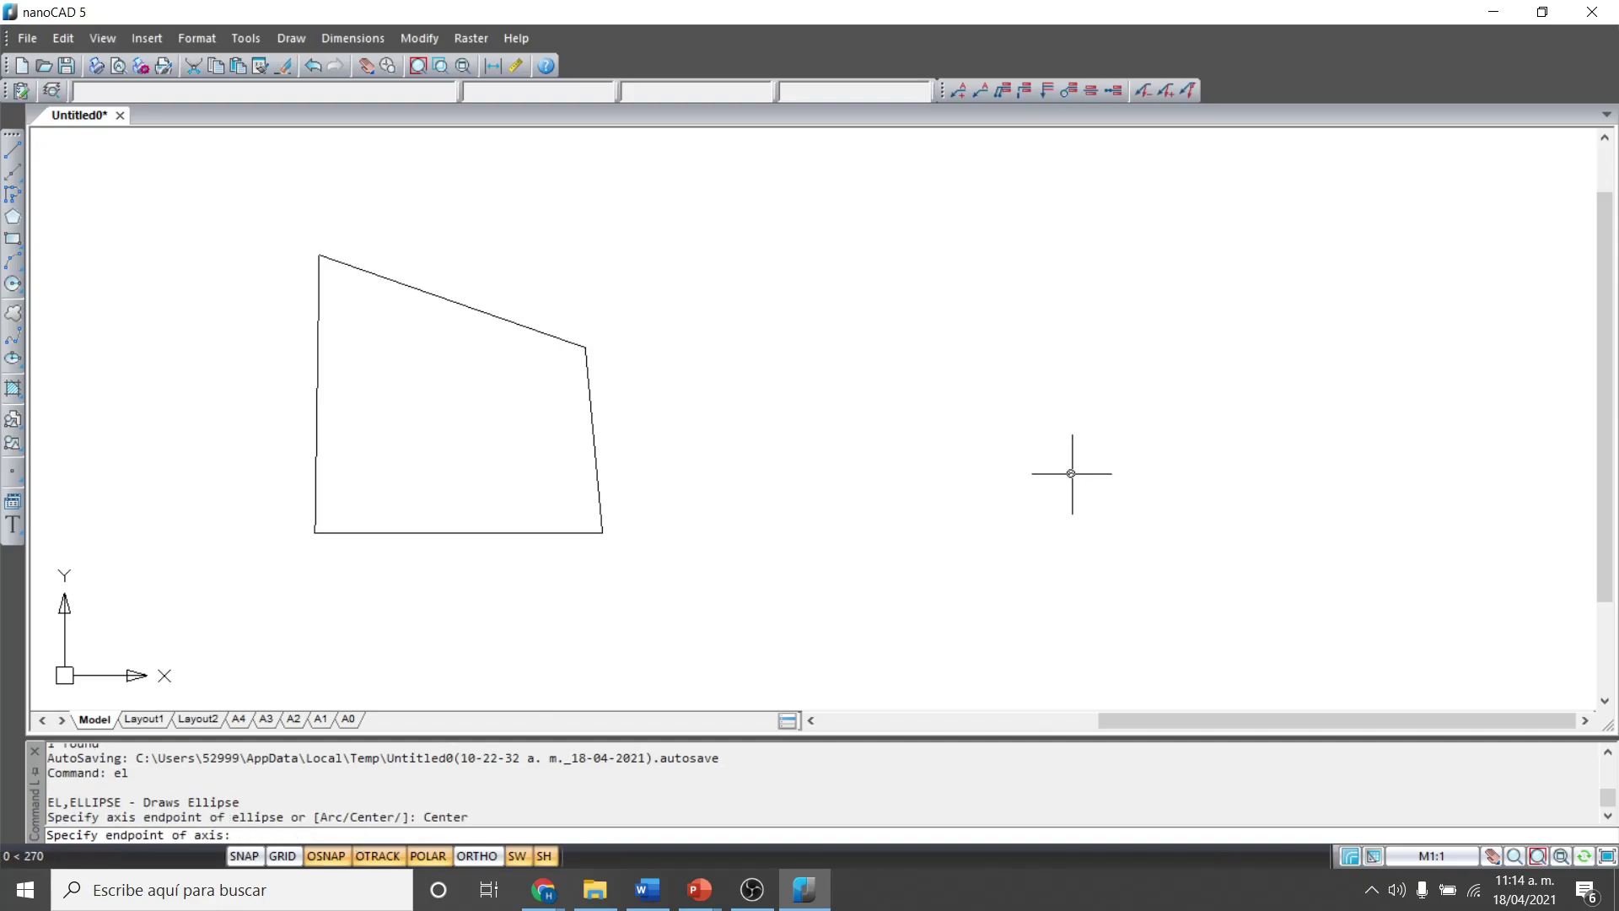
scroll(1073, 473, up, 1)
scroll(1073, 474, up, 1)
scroll(1072, 471, up, 1)
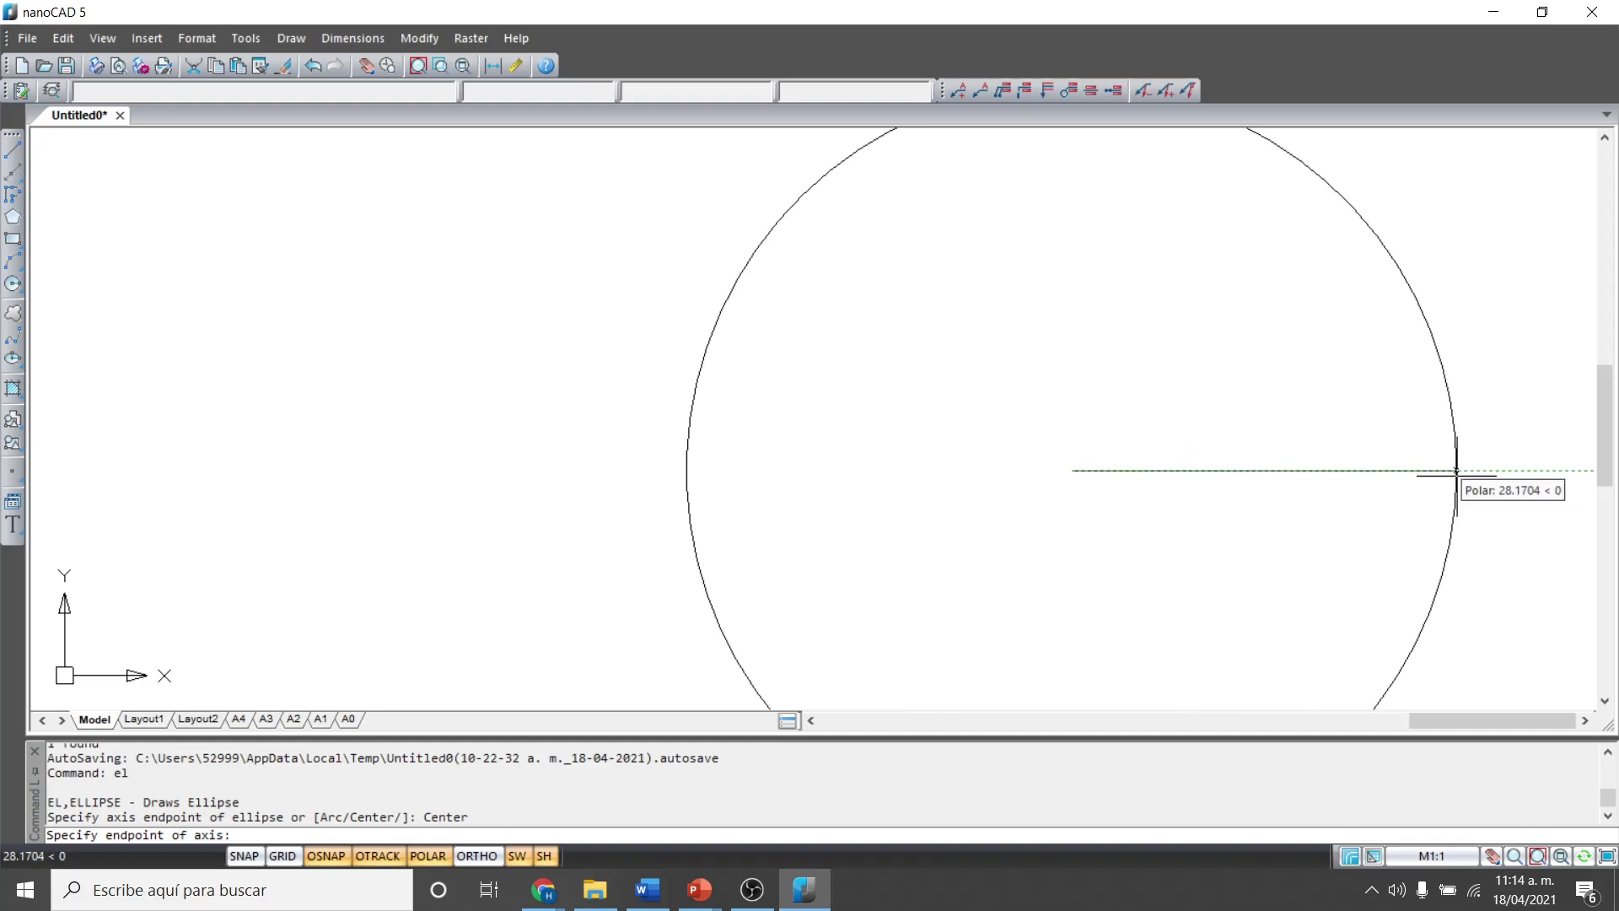
scroll(1449, 489, down, 2)
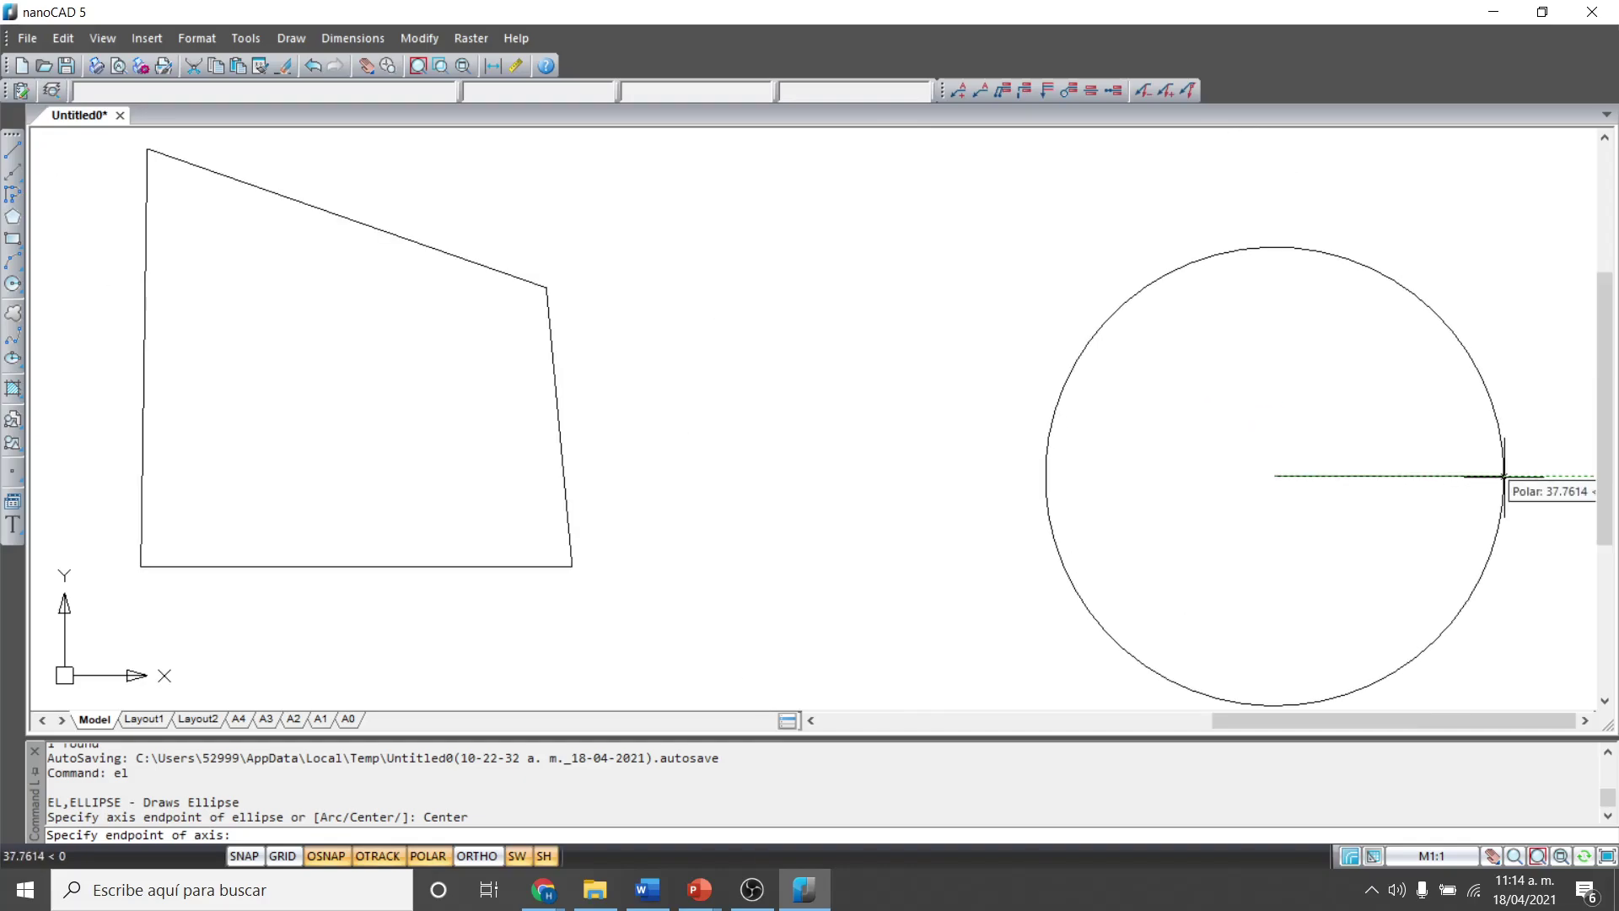
text(40)
key(Return)
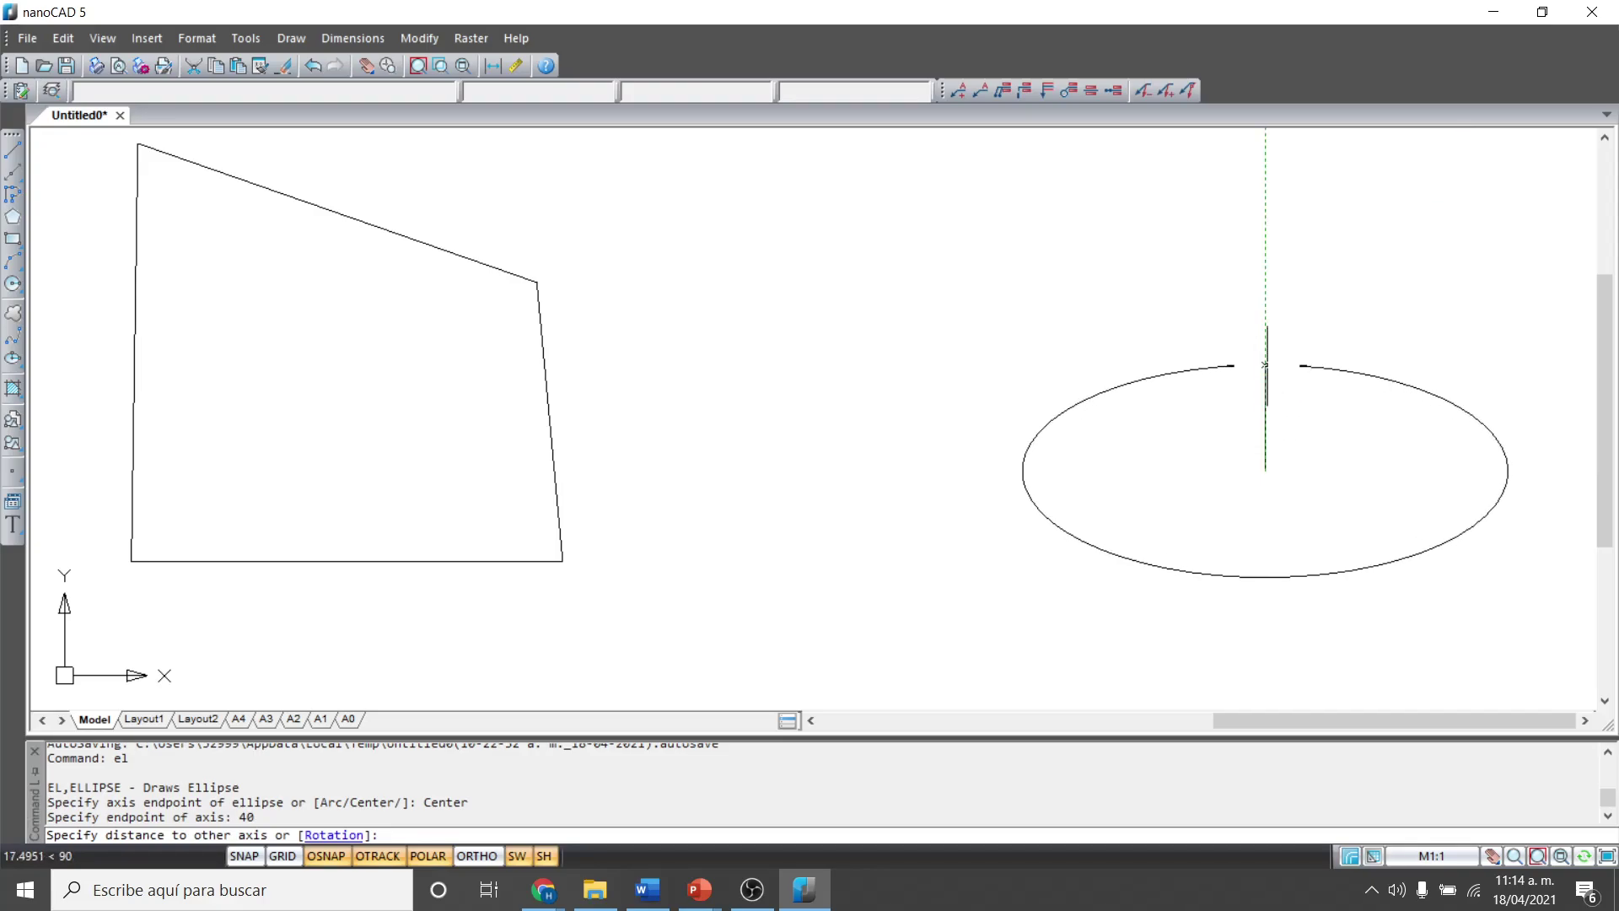
text(20)
key(Return)
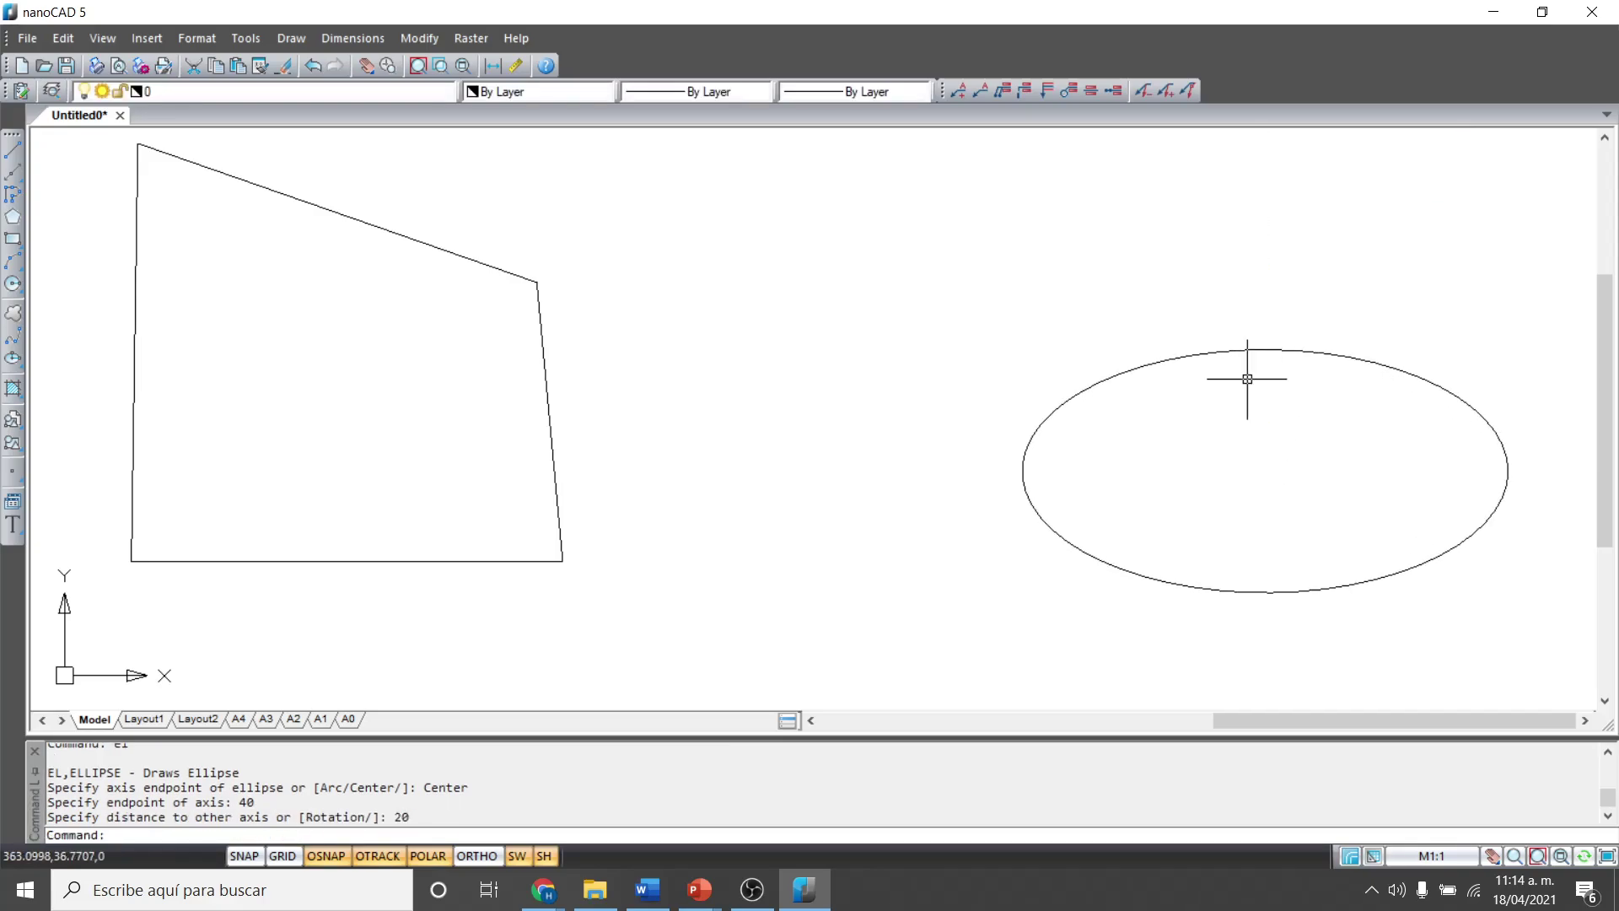
Draw the ellipse's horizontal major axis as a line between its two end quadrants.
text(l)
key(Return)
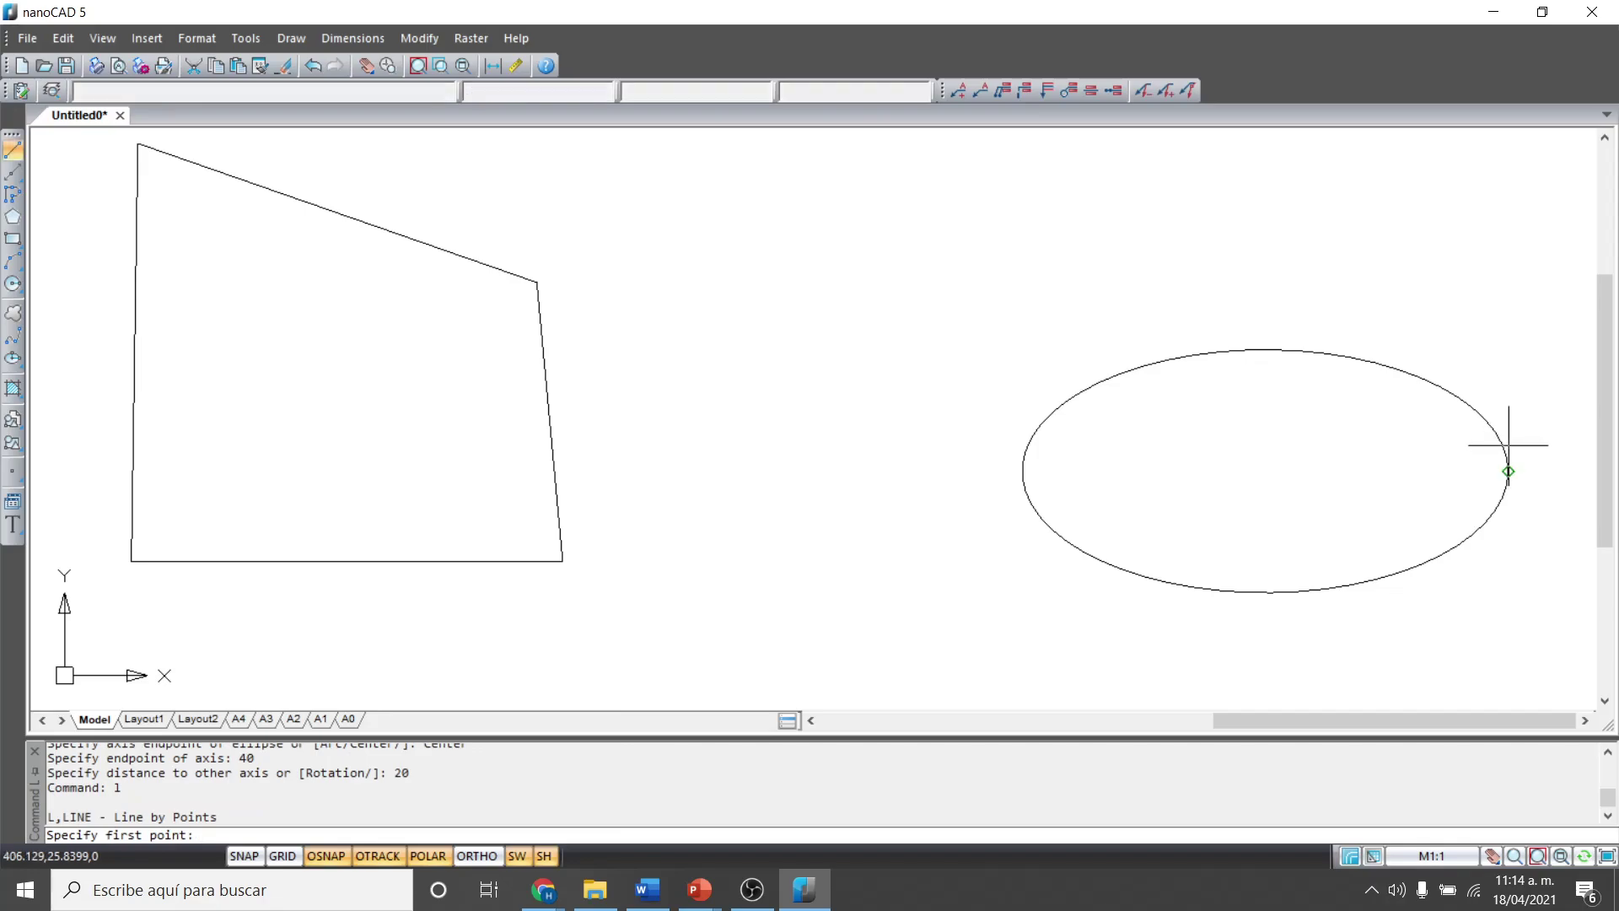
click(1509, 472)
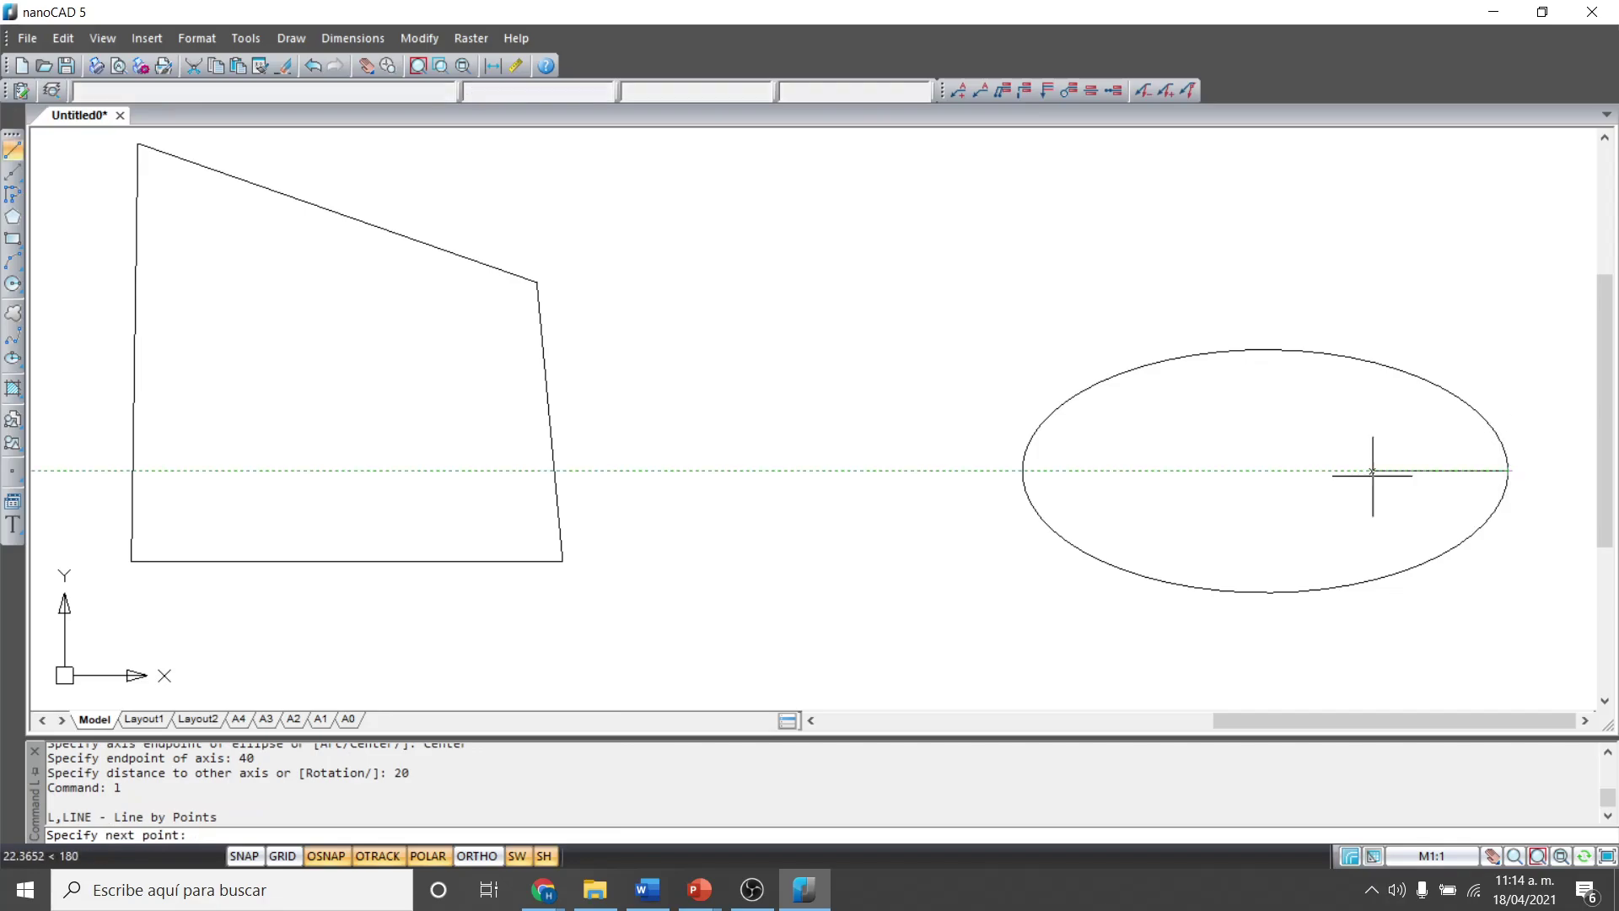
click(1022, 471)
key(Return)
Draw a vertical line from the ellipse's upper quadrant to the midpoint of its major axis.
text(l)
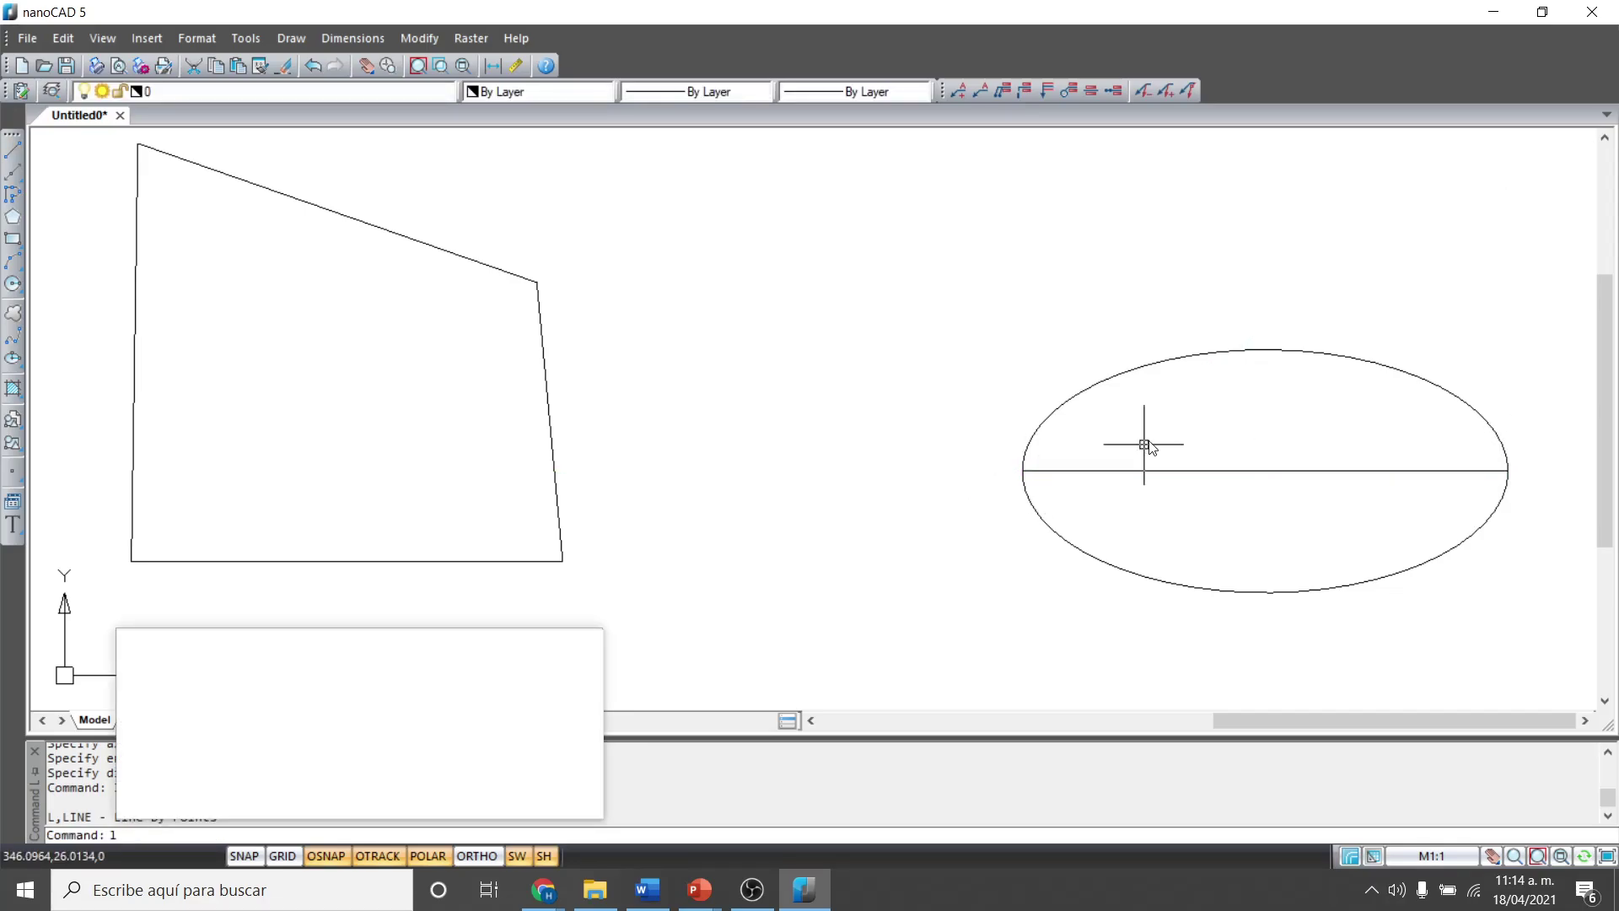
key(Return)
click(1265, 348)
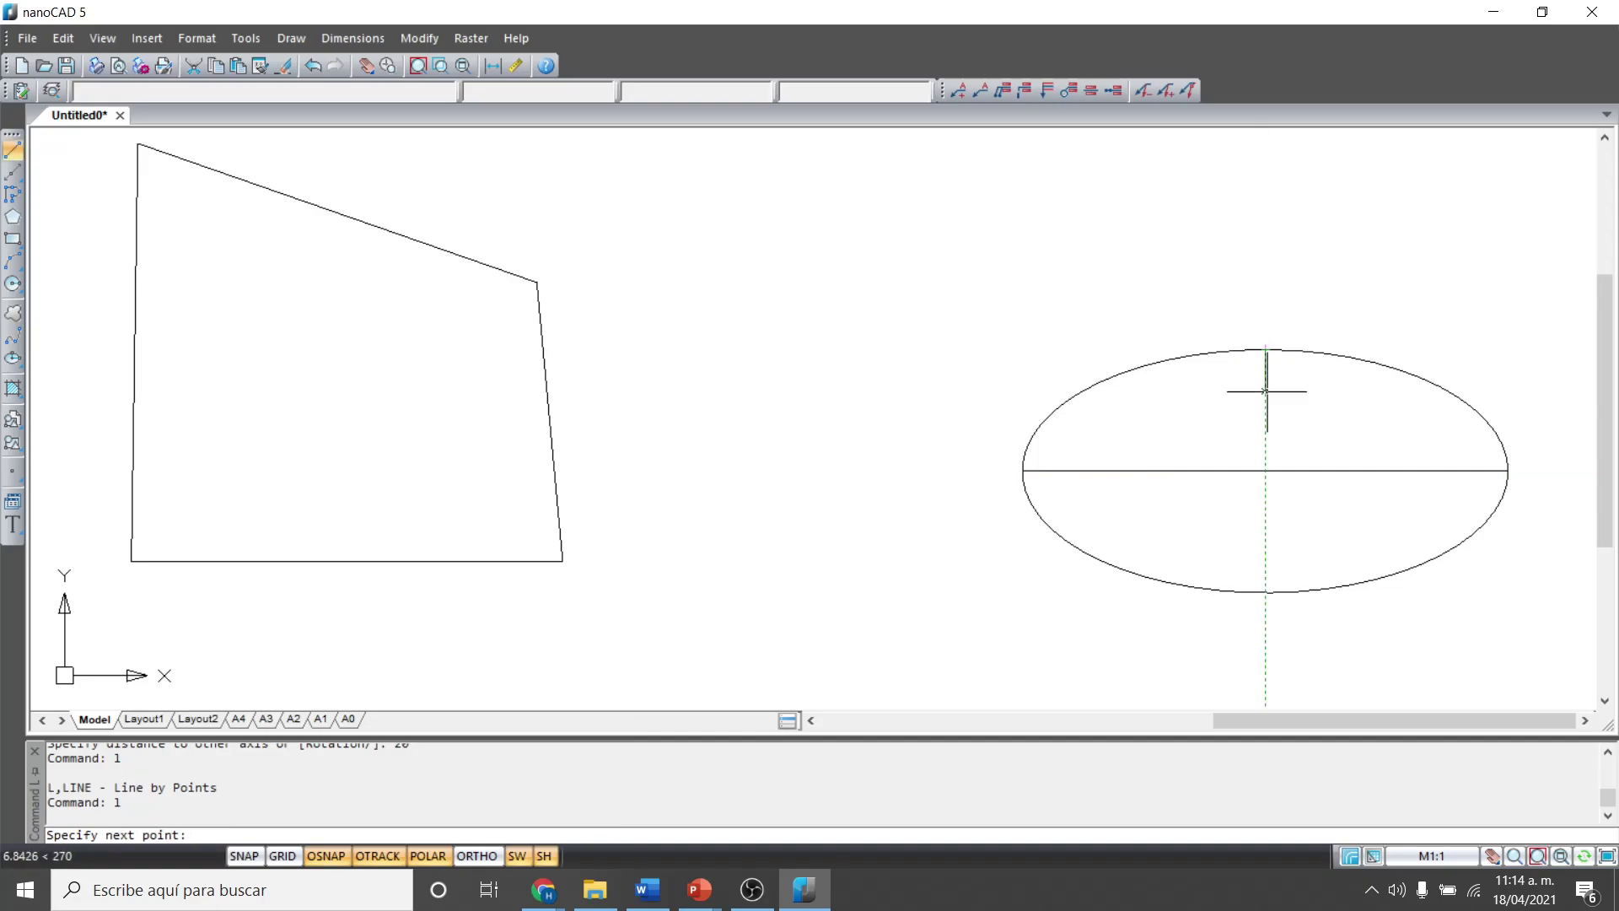
click(1265, 471)
key(Return)
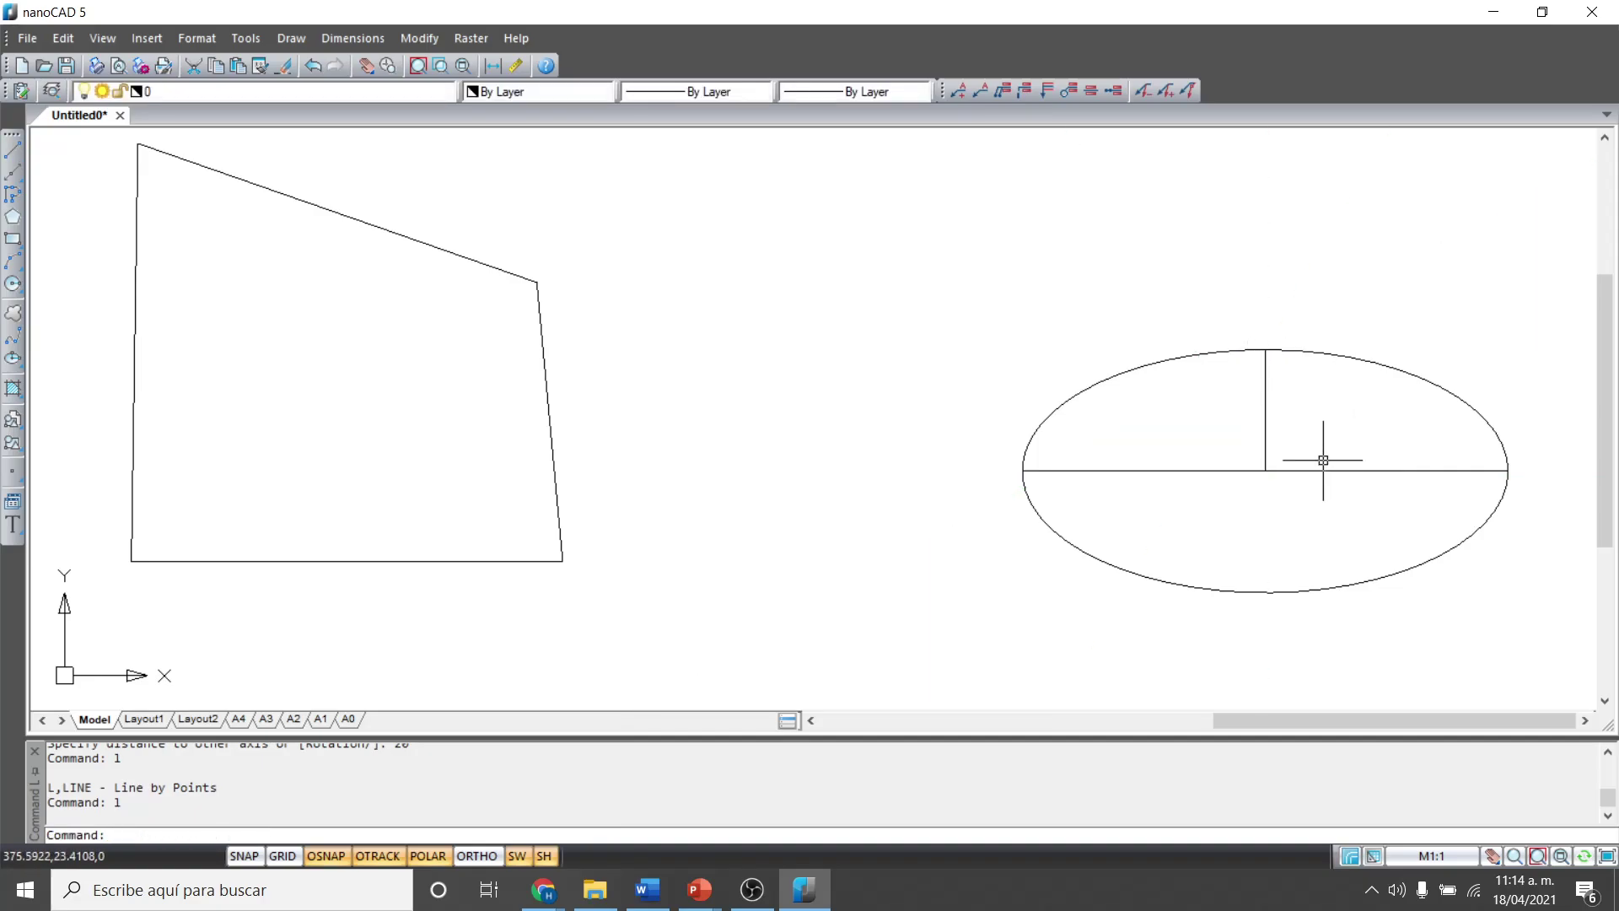
Draw a construction circle of radius 40 centred on the ellipse's upper quadrant.
text(c)
key(Return)
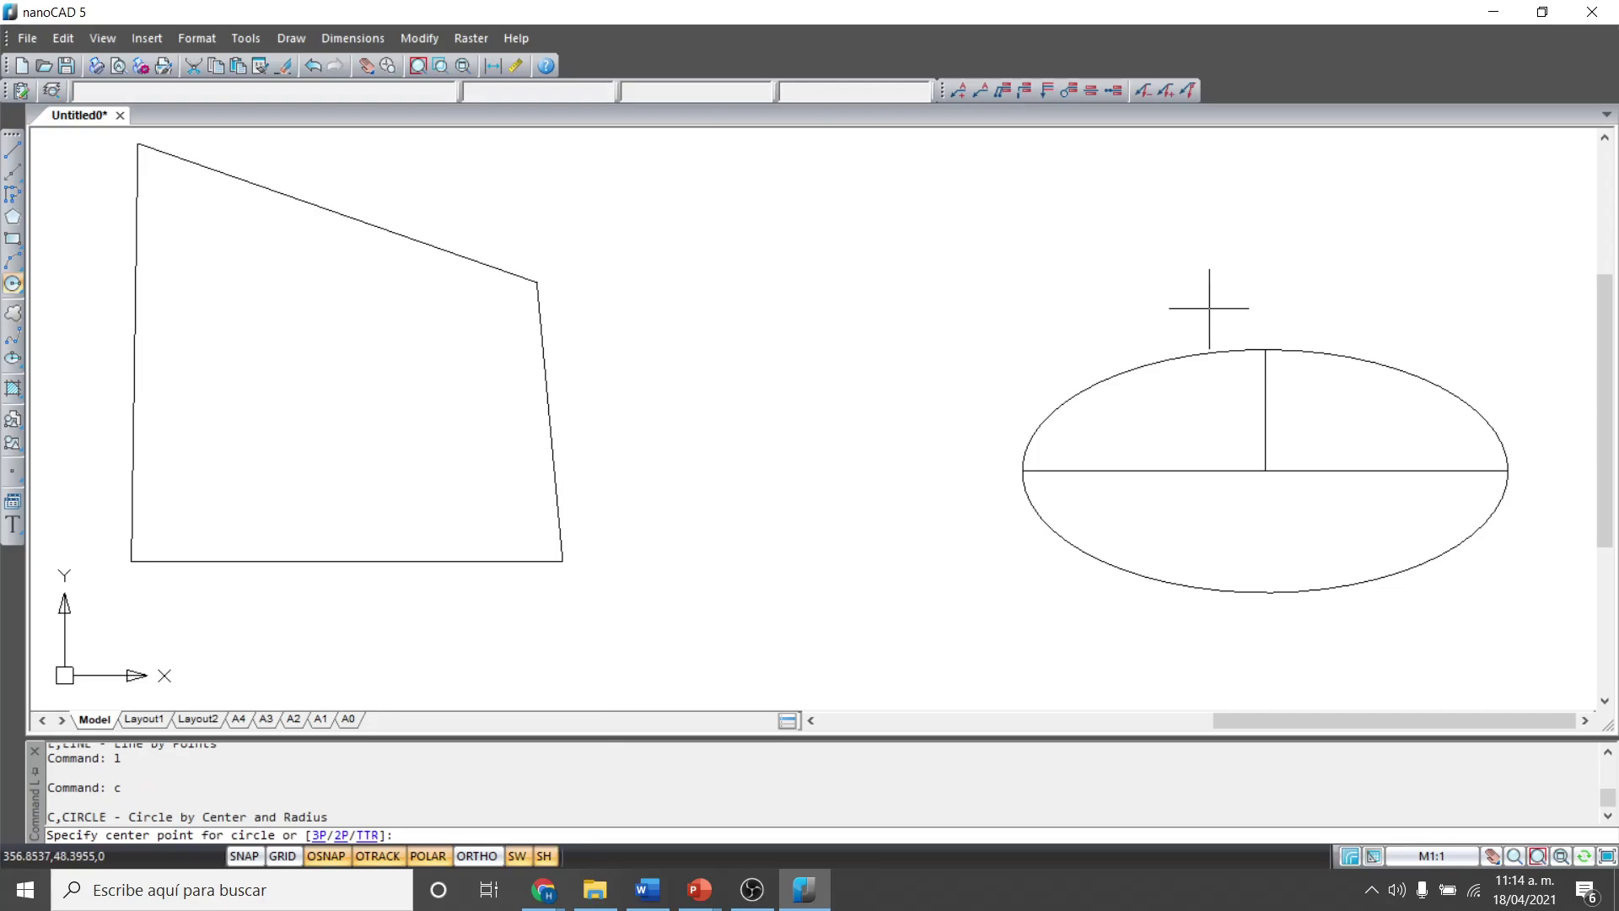
click(1265, 349)
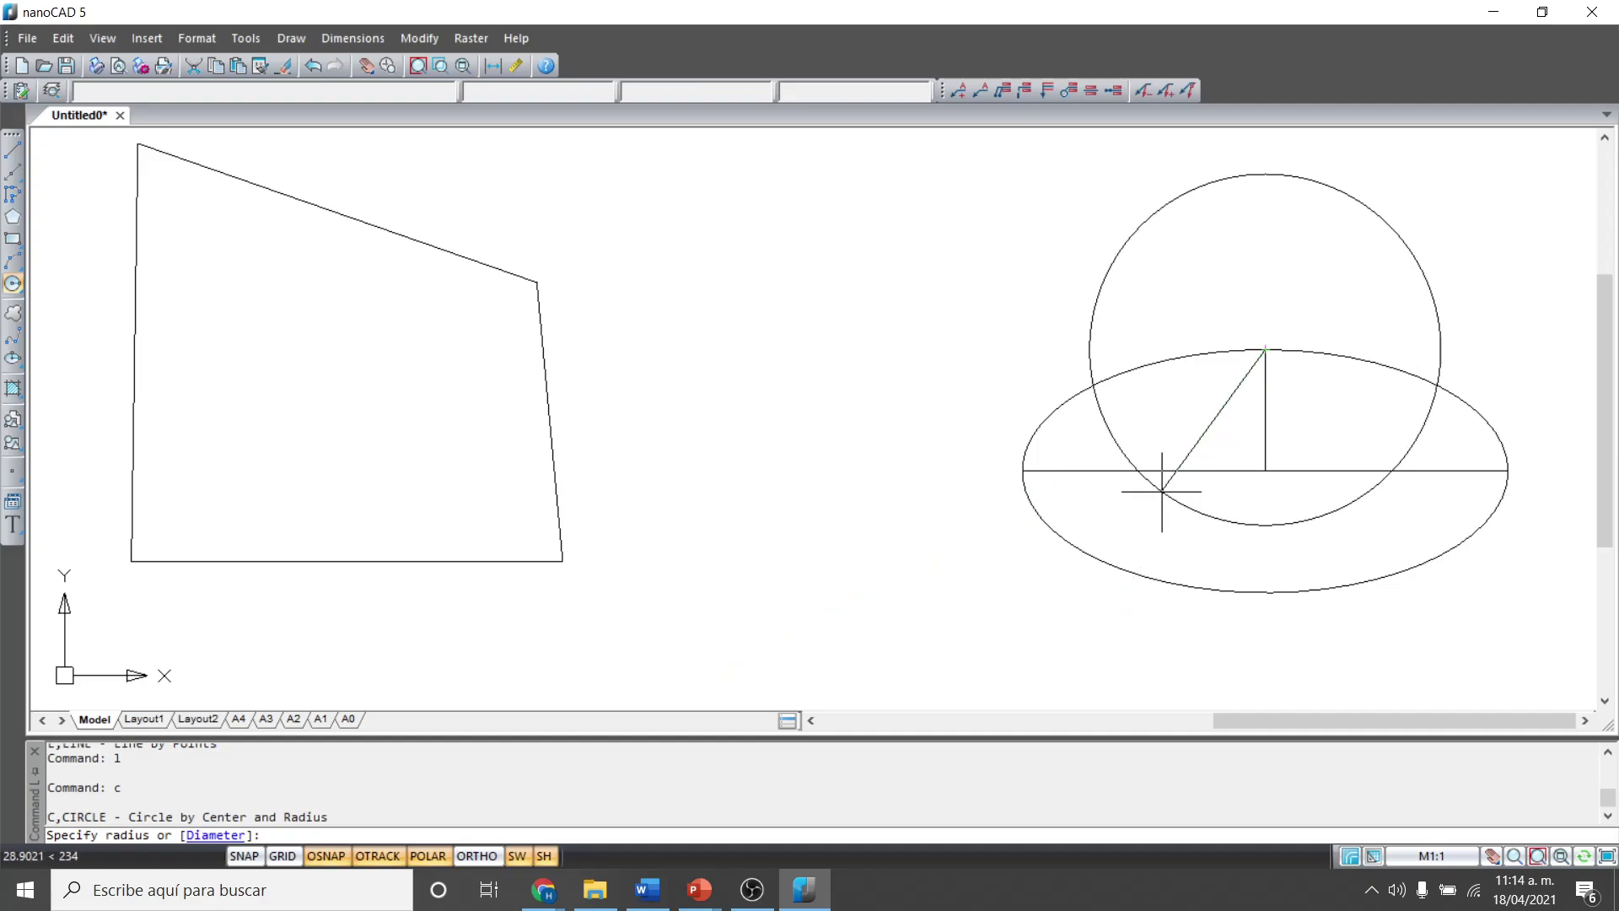
text(40)
key(Return)
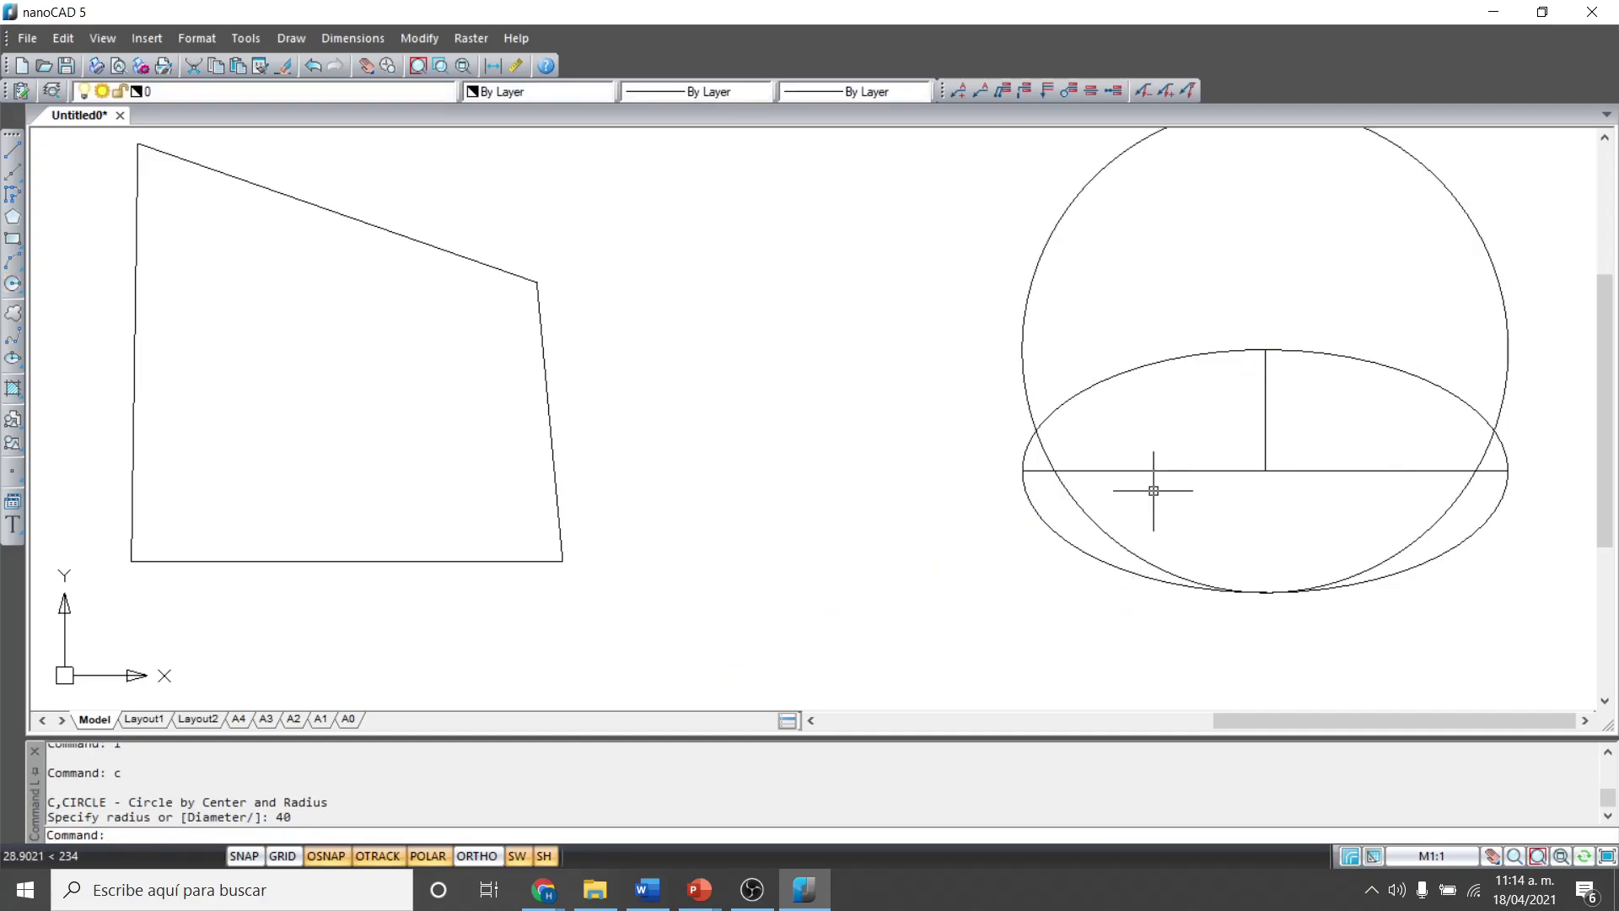
key(Escape)
Mark the ellipse's left focus with a small circle where the construction circle crosses the major axis.
text(c)
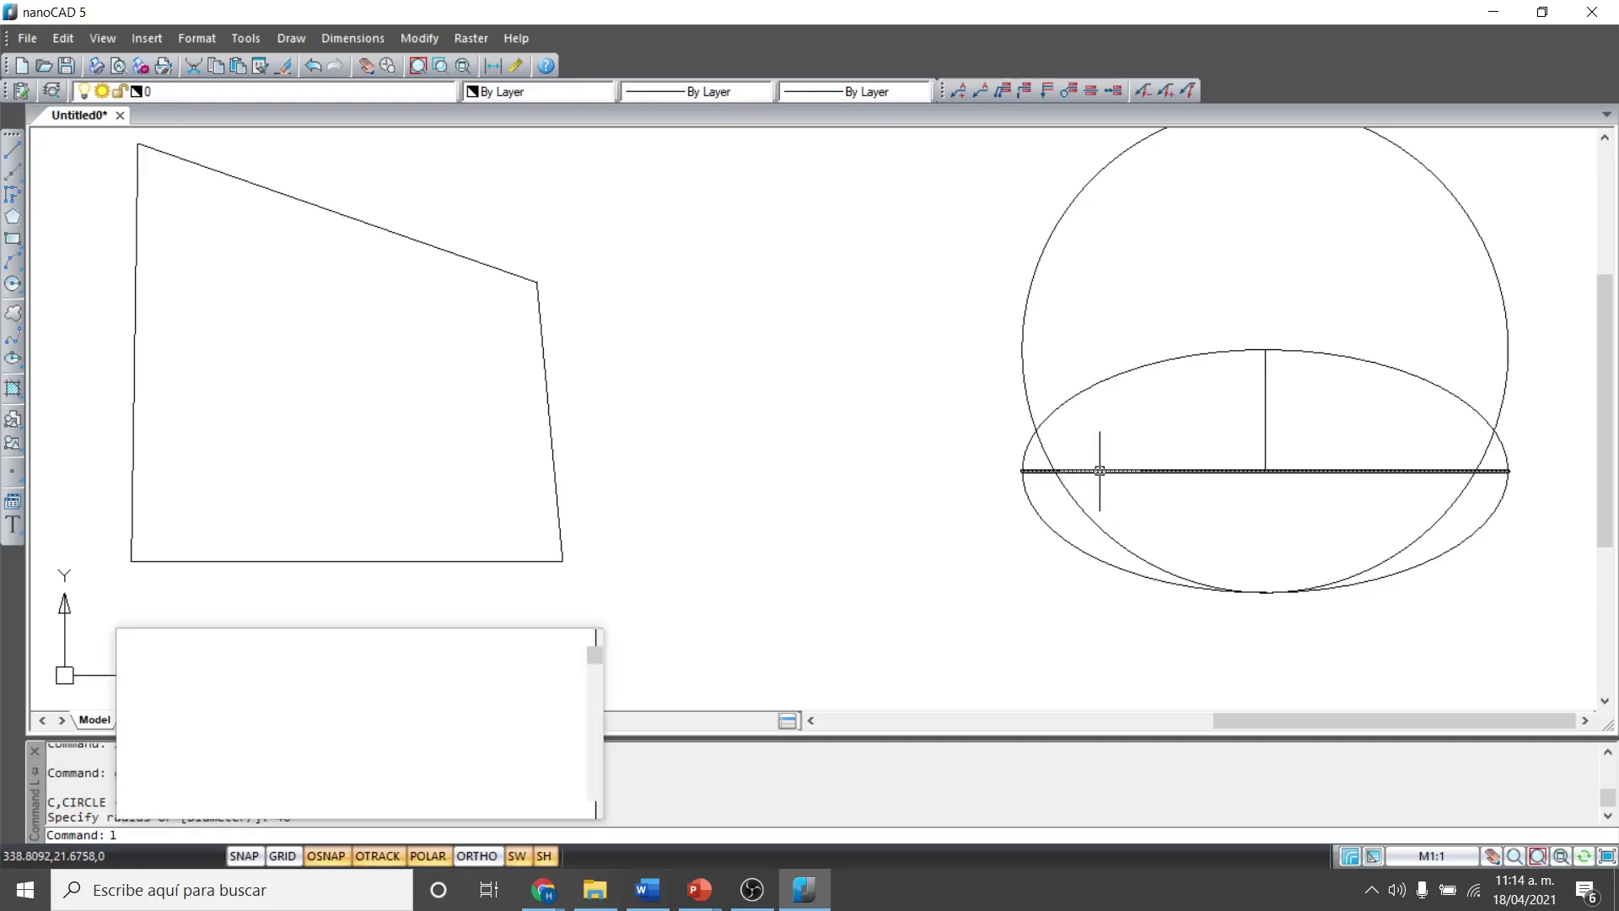
key(Return)
scroll(1100, 471, up, 3)
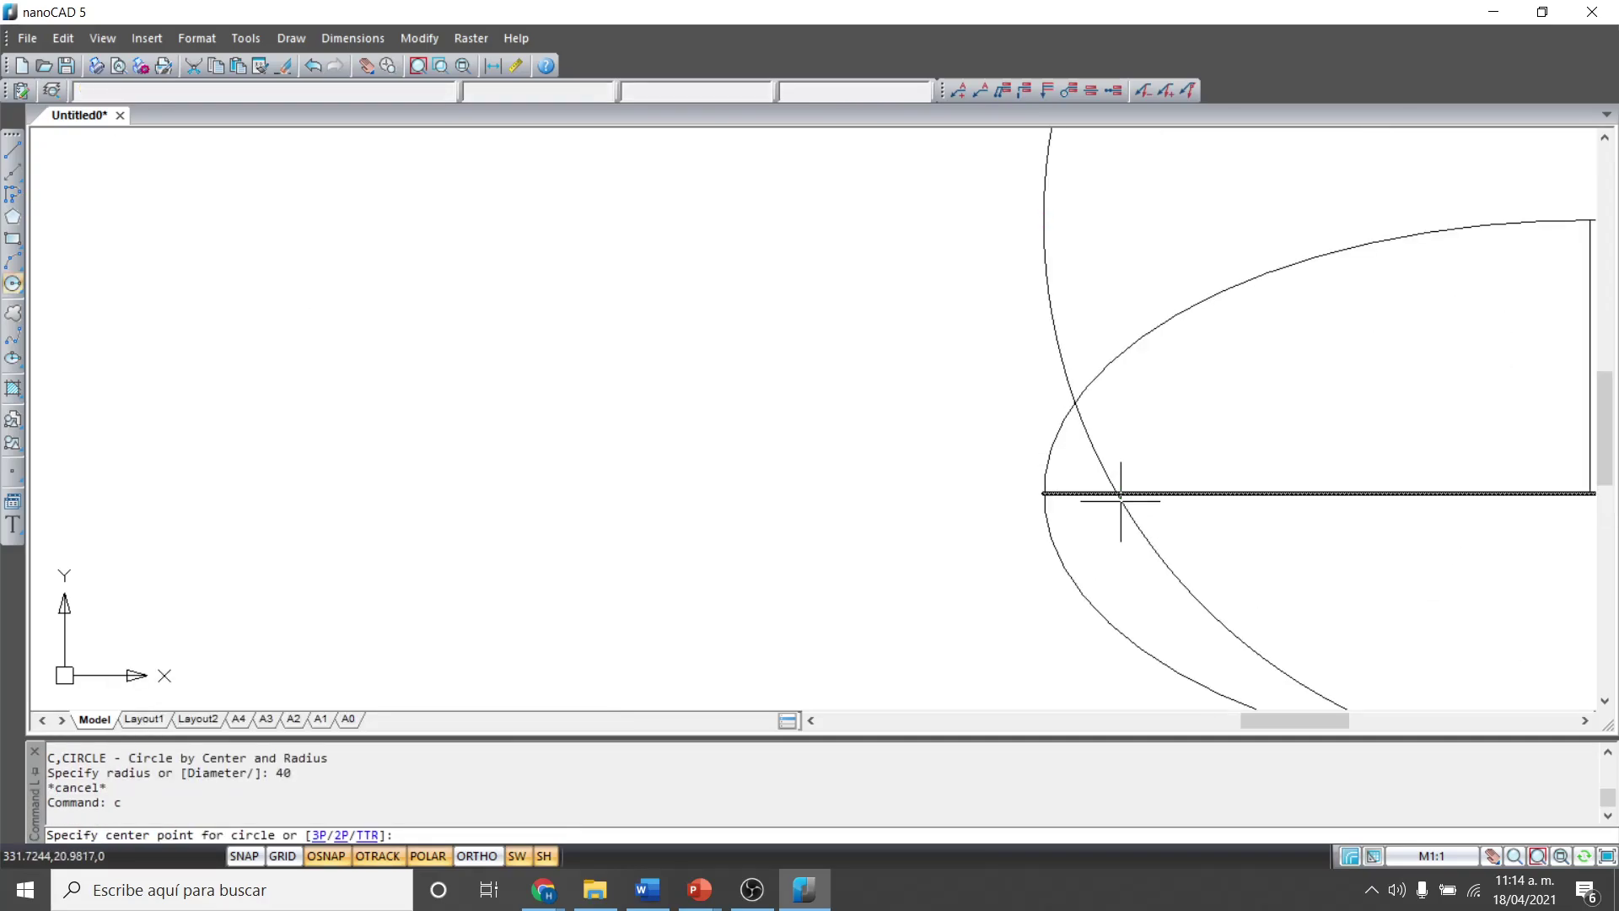
click(1117, 492)
click(1128, 478)
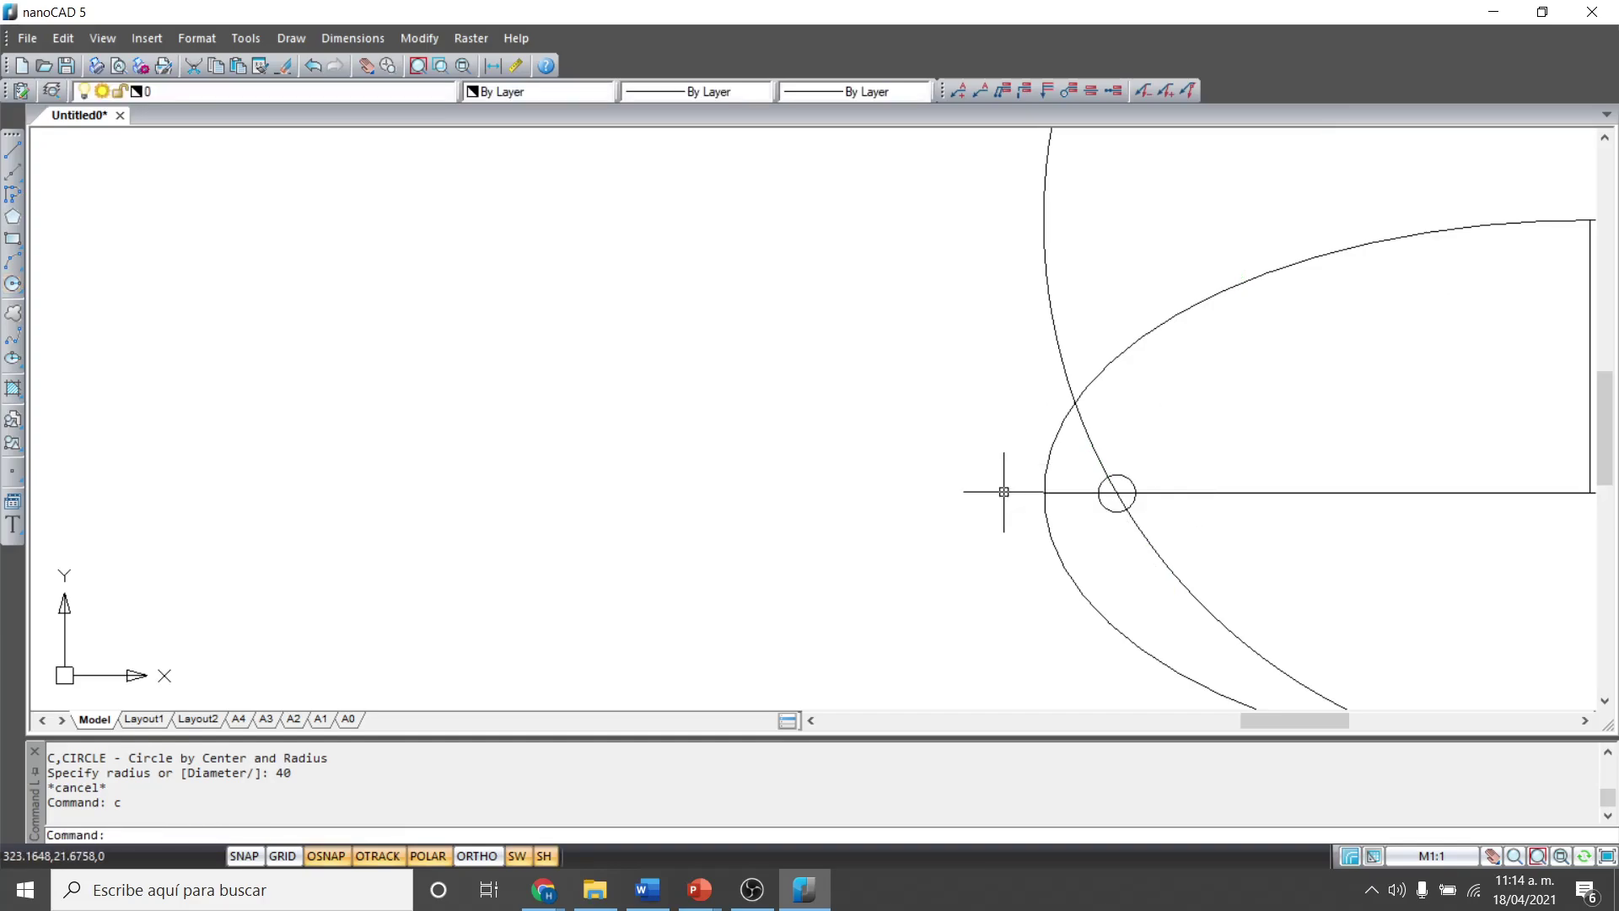
Delete the radius 40 construction circle and the vertical semi-axis line, keeping the focus marker.
scroll(1102, 505, up, 5)
scroll(1126, 468, down, 5)
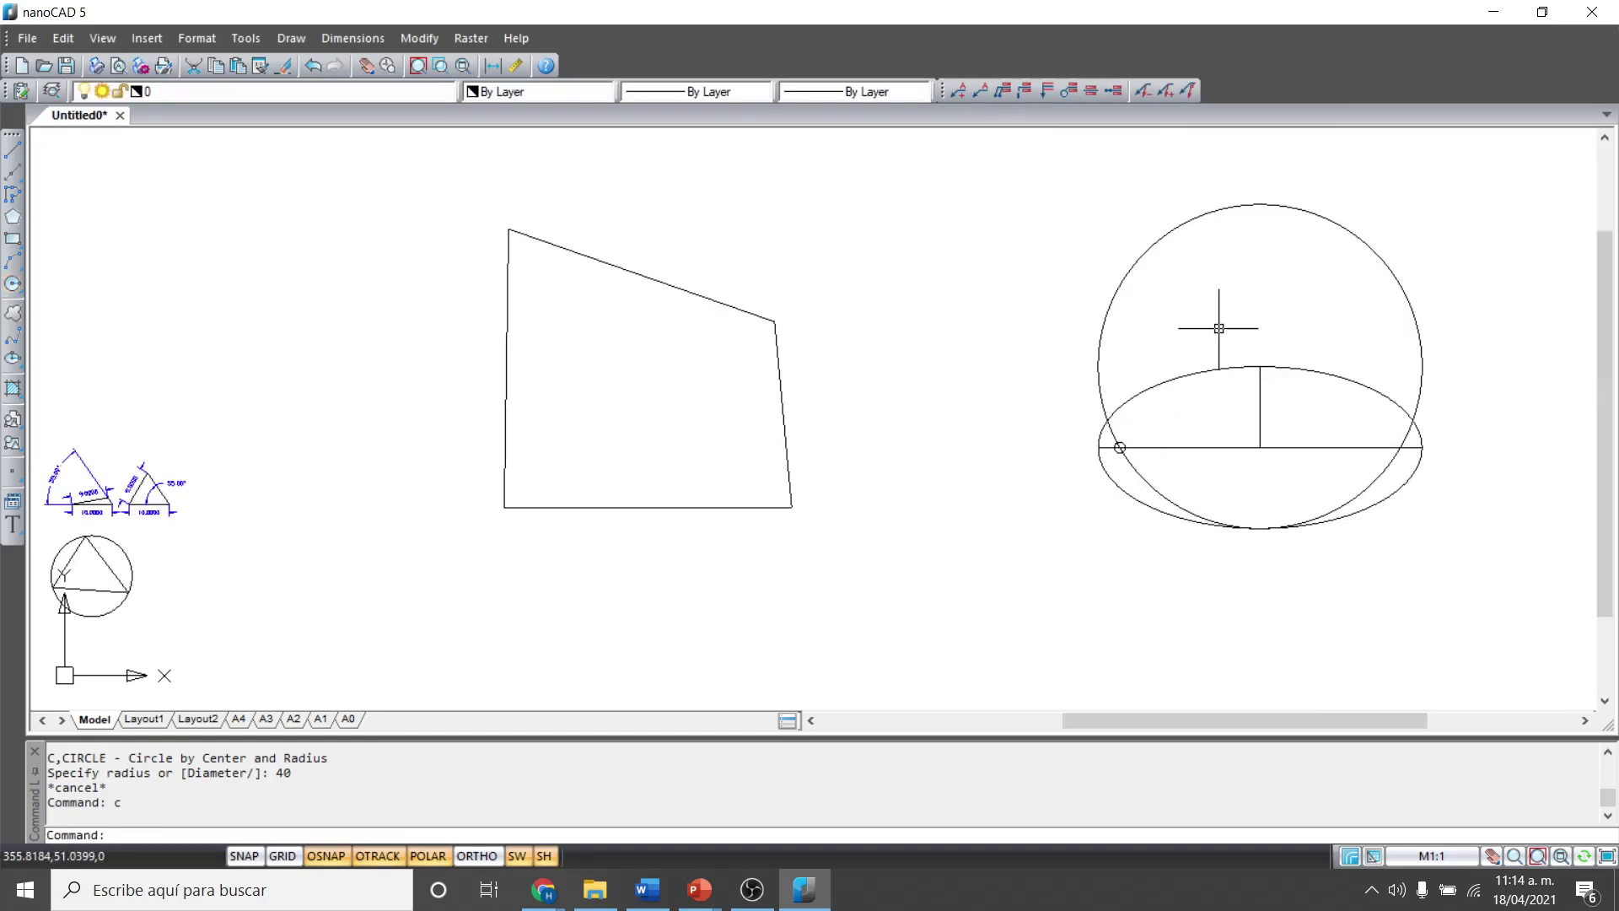
click(1143, 251)
key(Delete)
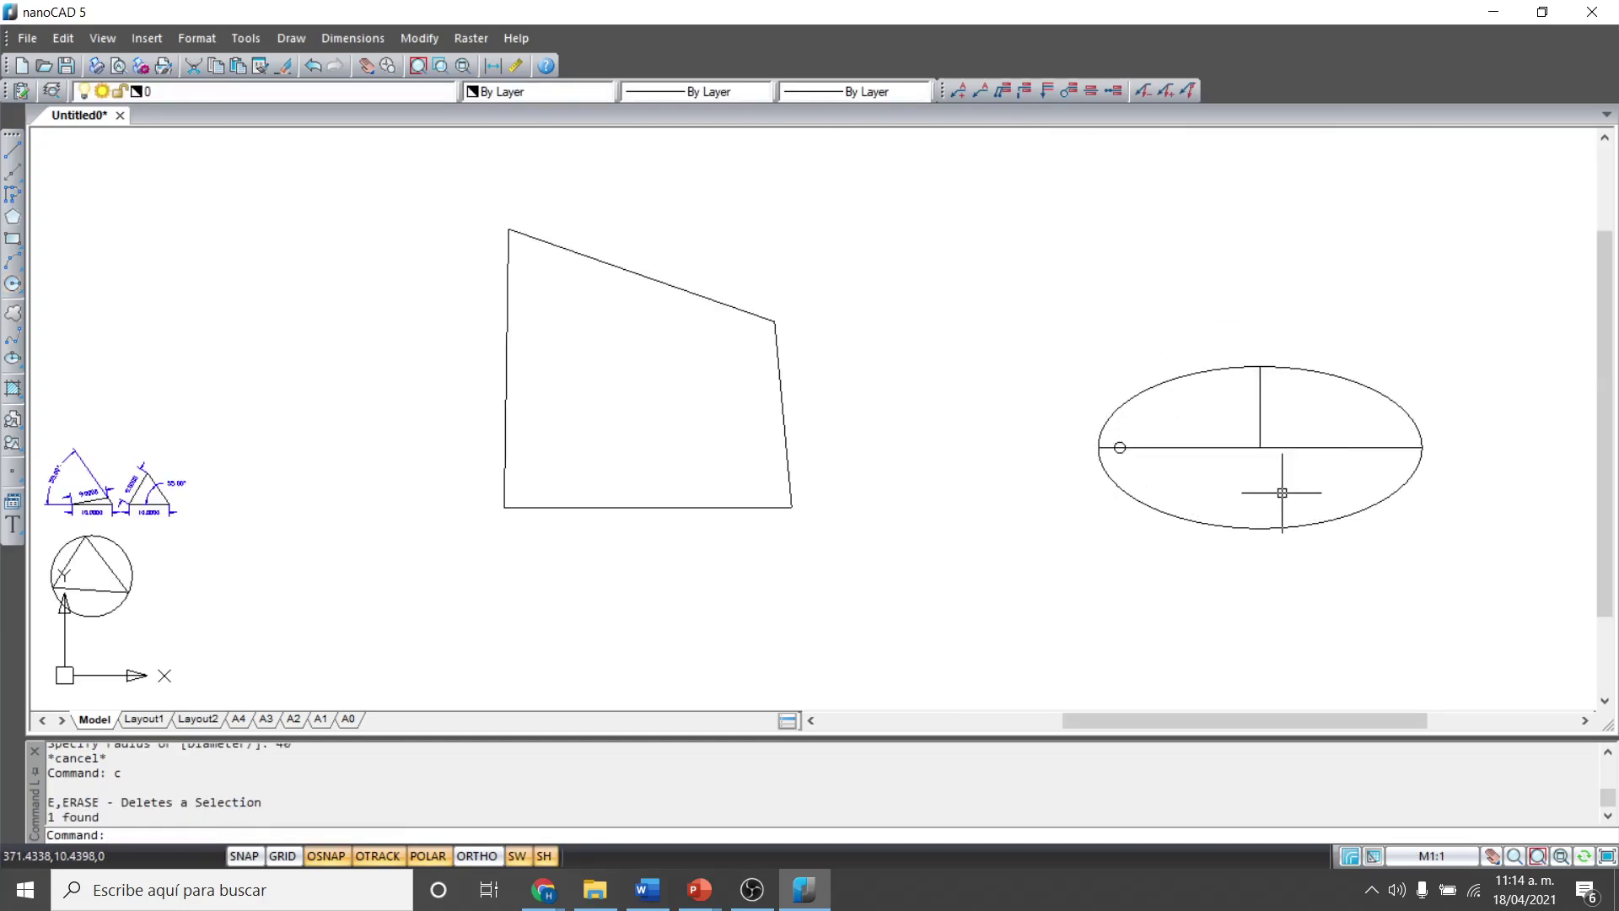
click(1260, 412)
key(Delete)
scroll(1105, 447, up, 4)
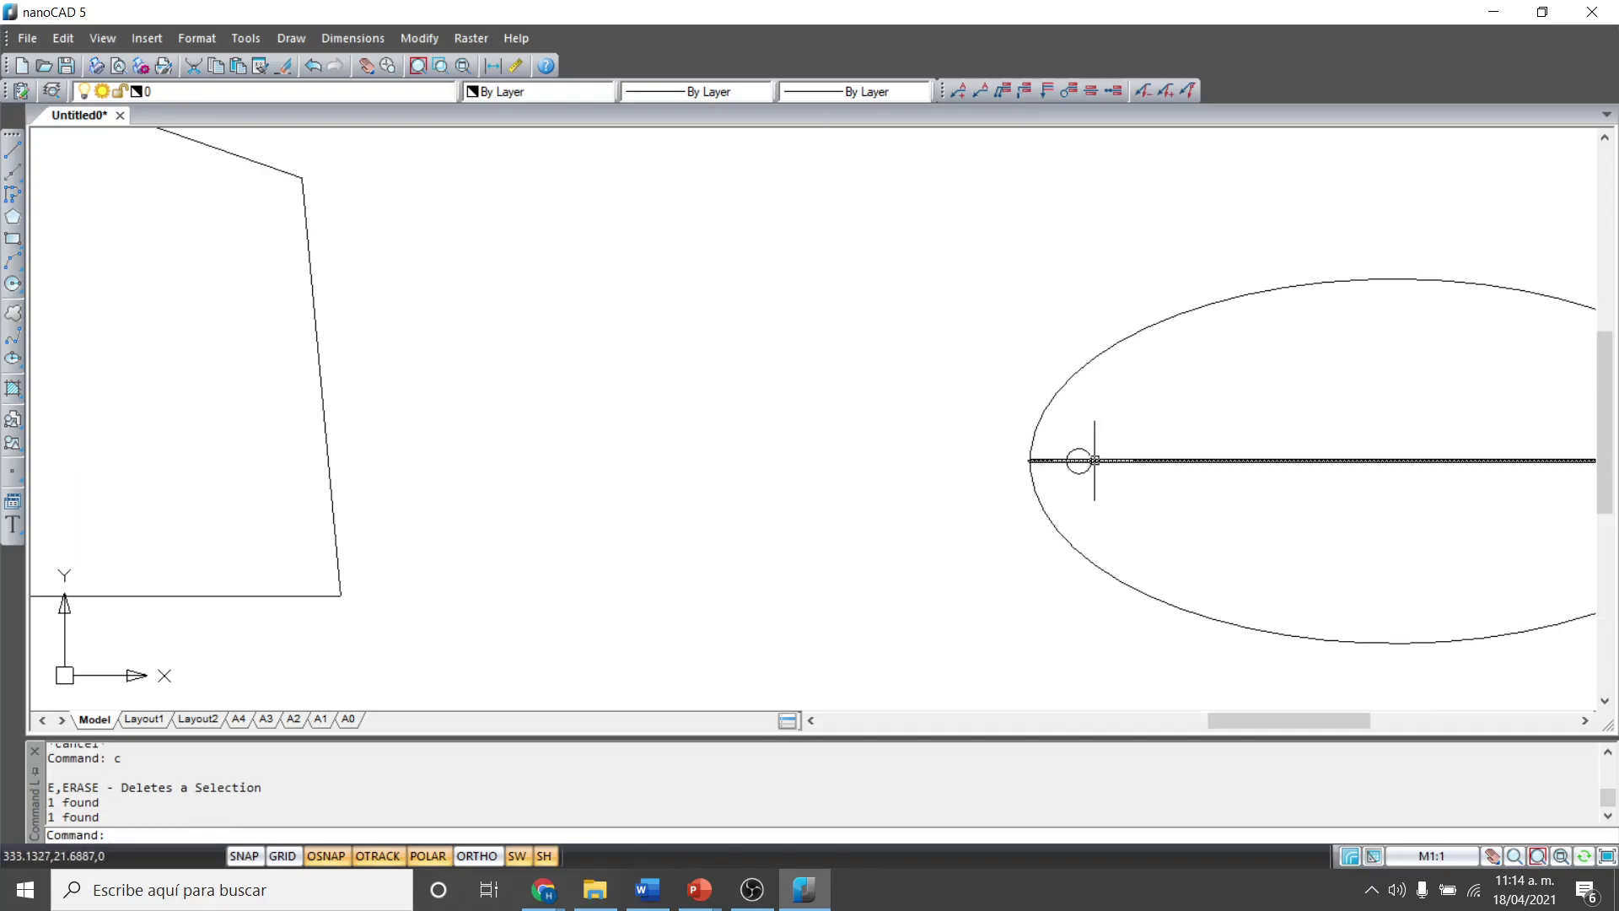
scroll(1084, 453, down, 5)
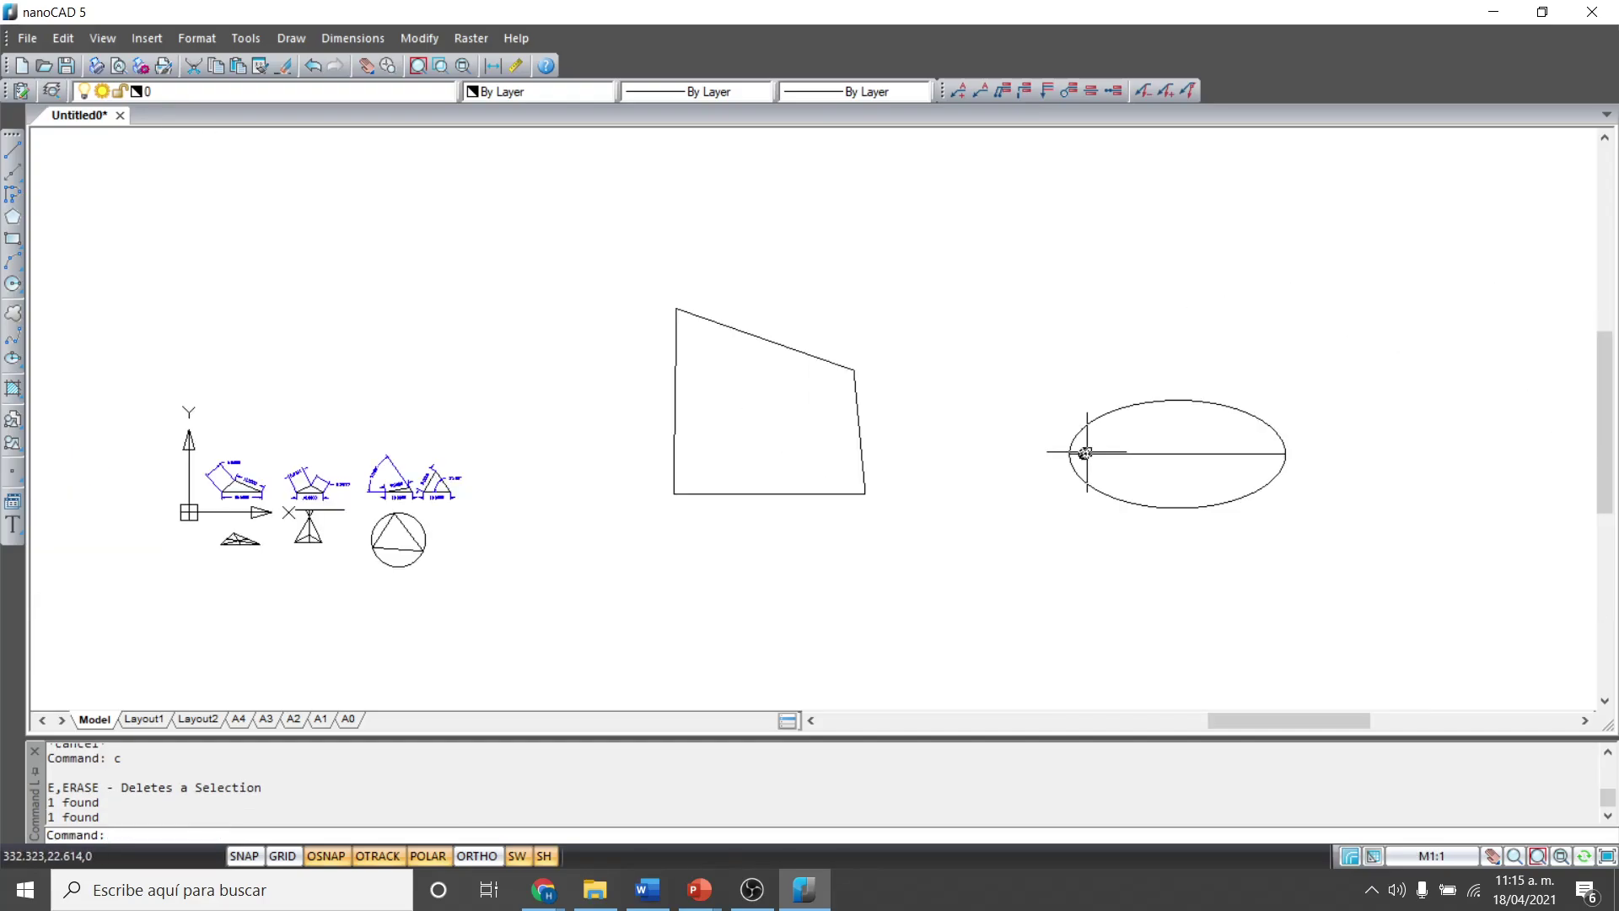
scroll(1076, 451, up, 4)
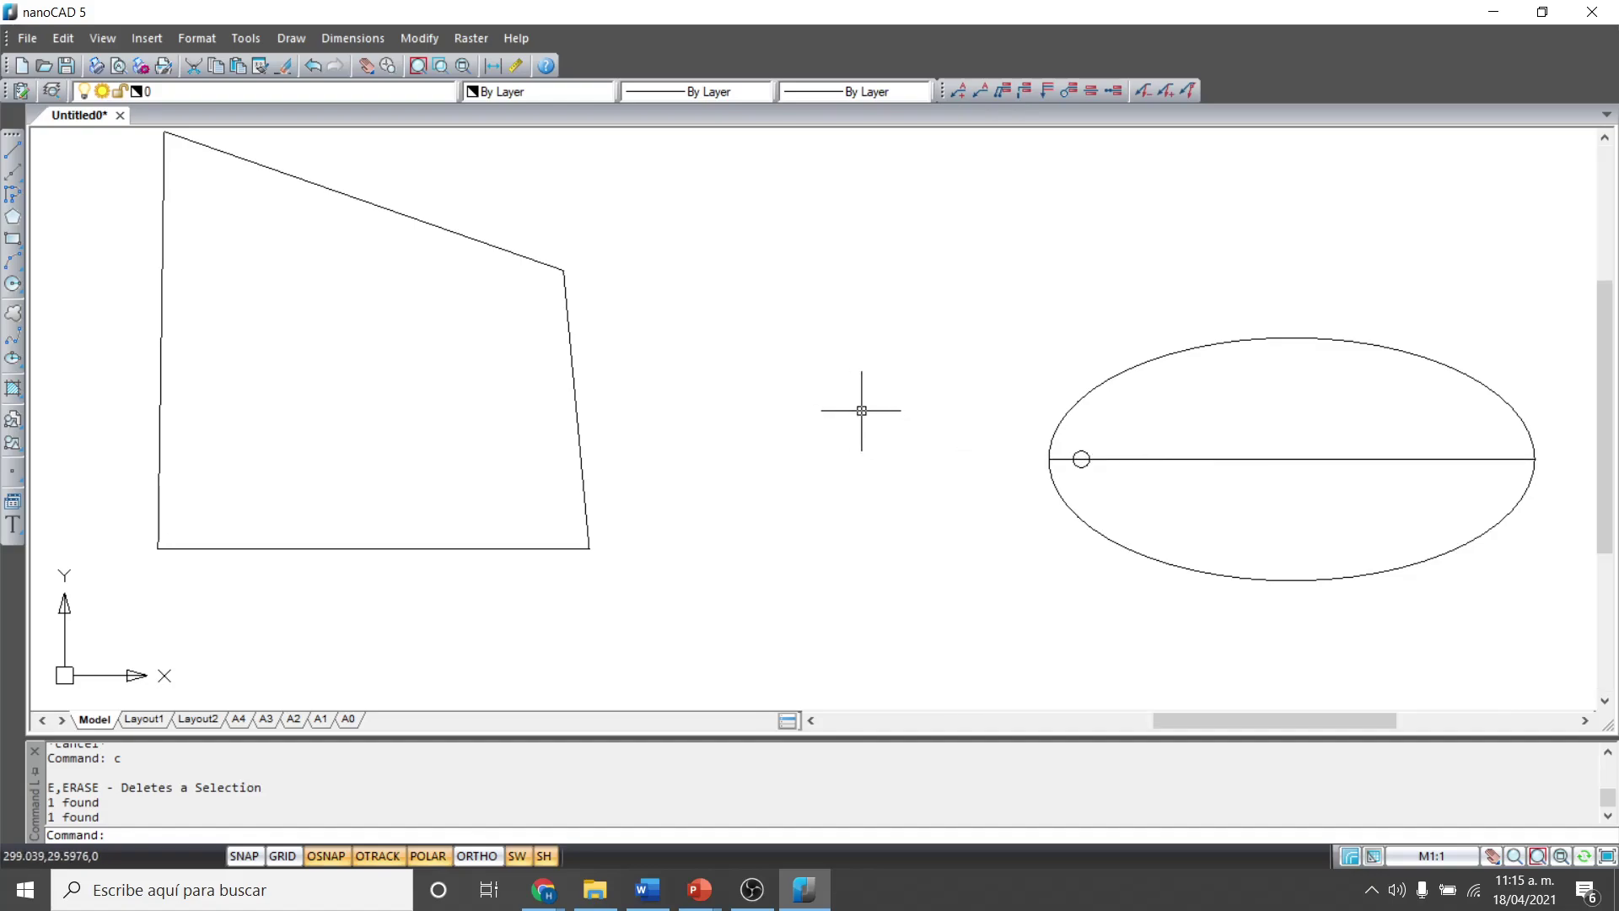
scroll(1088, 436, down, 2)
scroll(1084, 431, down, 2)
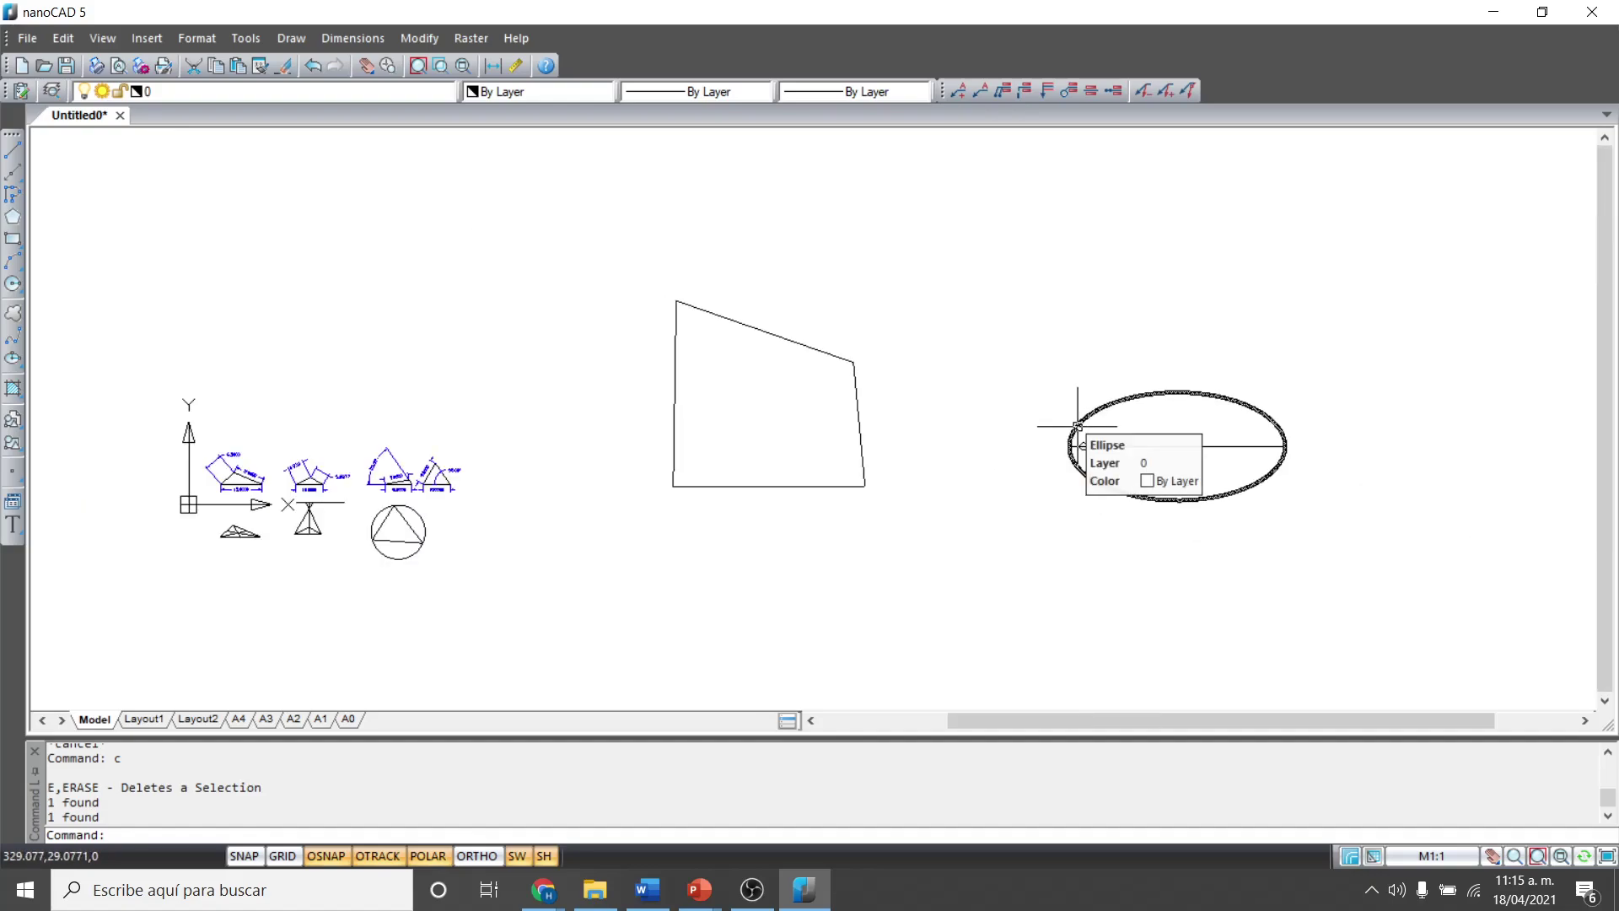
Switch to the PowerPoint slideshow, advance to the perimeters and areas slide, and circle the inspector's Length and Area rows in red ink.
key(alt+Tab)
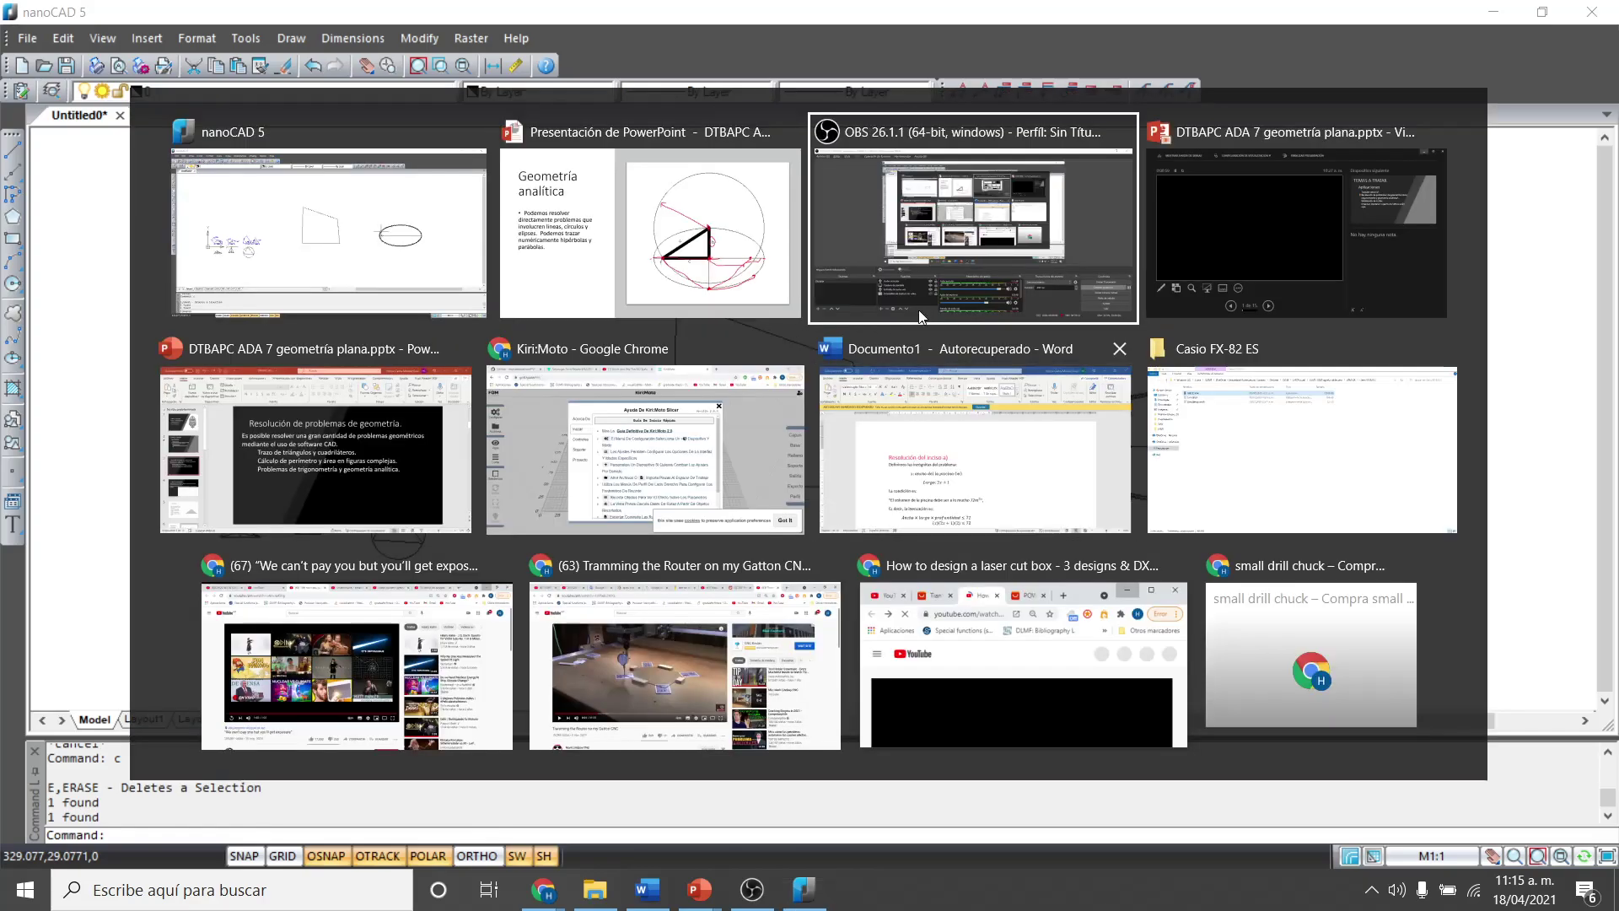
click(640, 210)
key(Right)
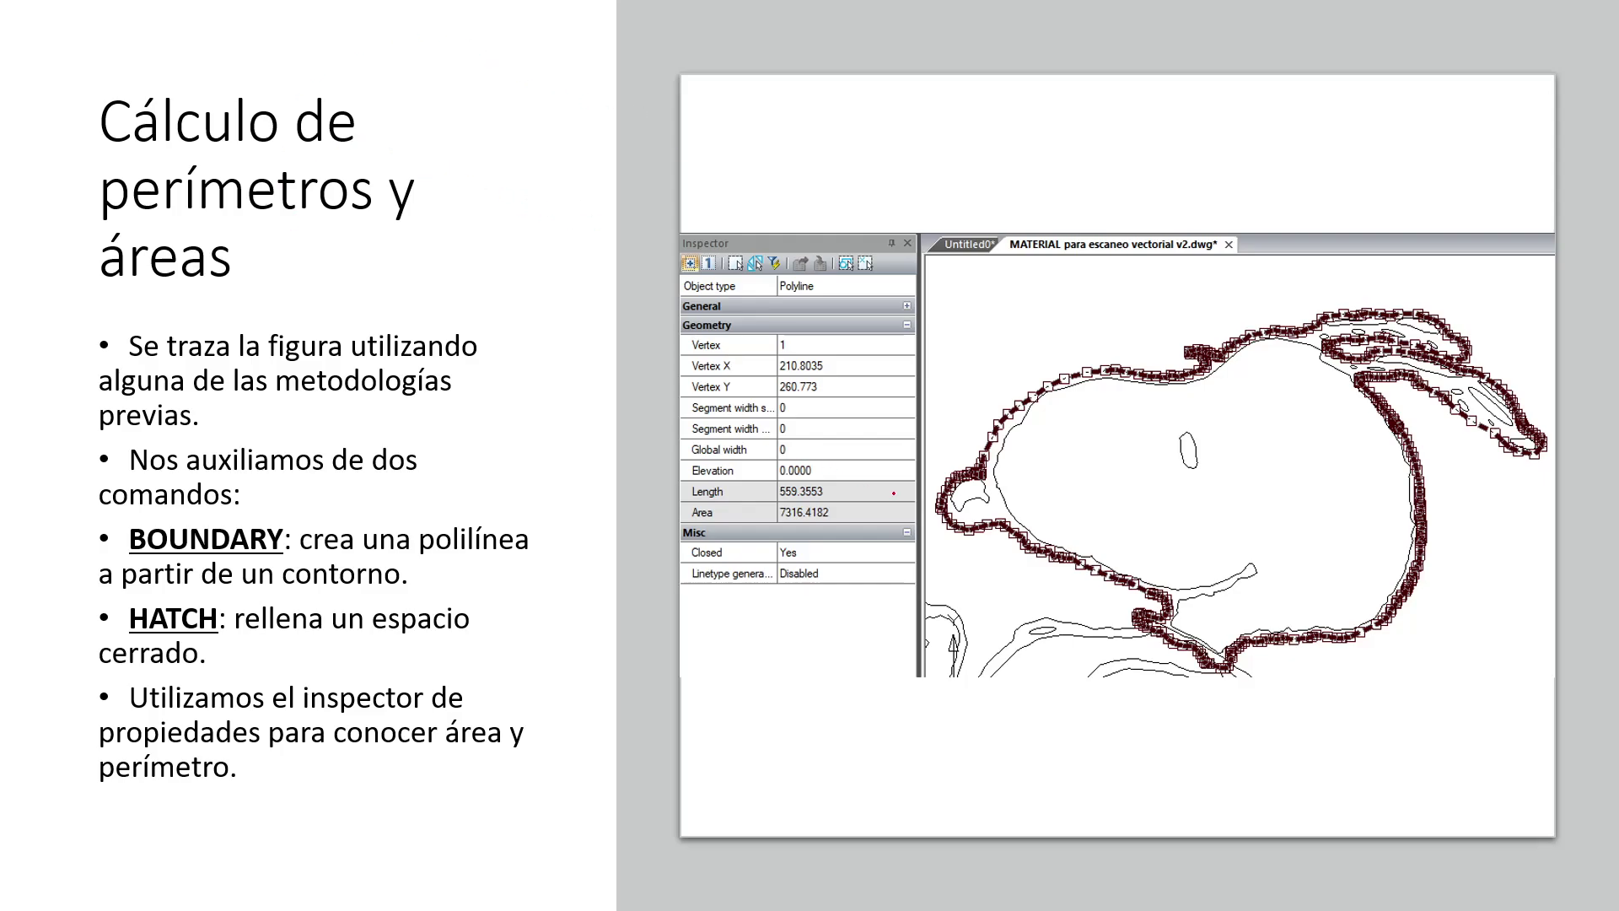
mouse_move(894, 489)
mouse_down()
mouse_move(851, 463)
mouse_move(709, 462)
mouse_move(672, 506)
mouse_move(843, 526)
mouse_move(902, 482)
mouse_up()
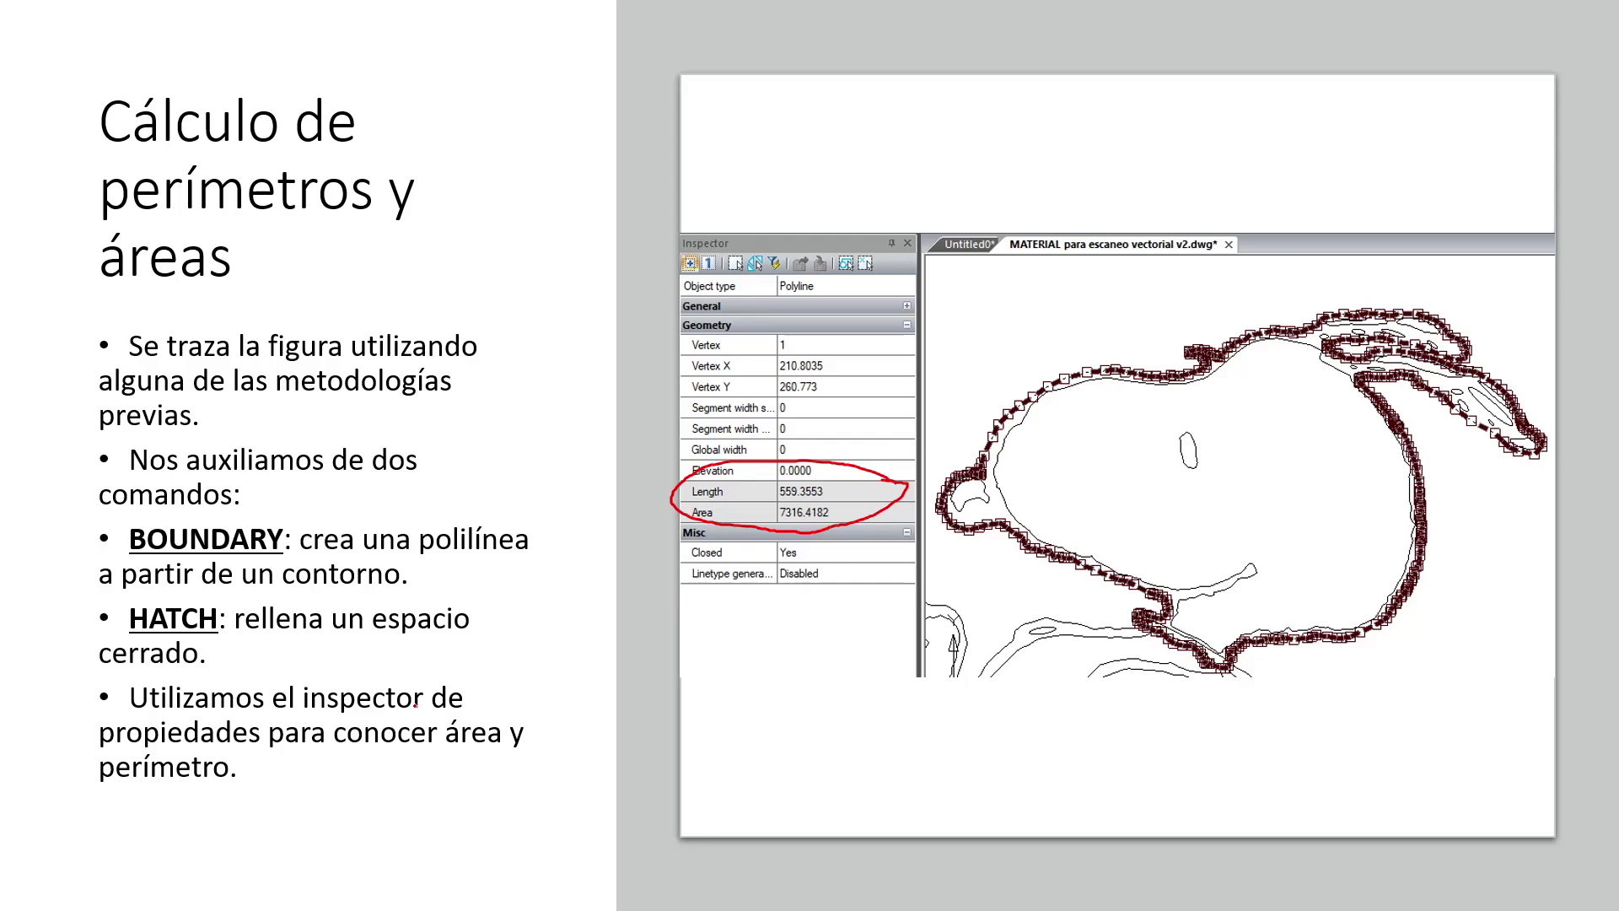
Circle the BOUNDARY command in red ink on the perimeters and areas slide.
mouse_move(278, 509)
mouse_down()
mouse_move(93, 518)
mouse_move(227, 575)
mouse_move(286, 491)
mouse_move(253, 493)
mouse_up()
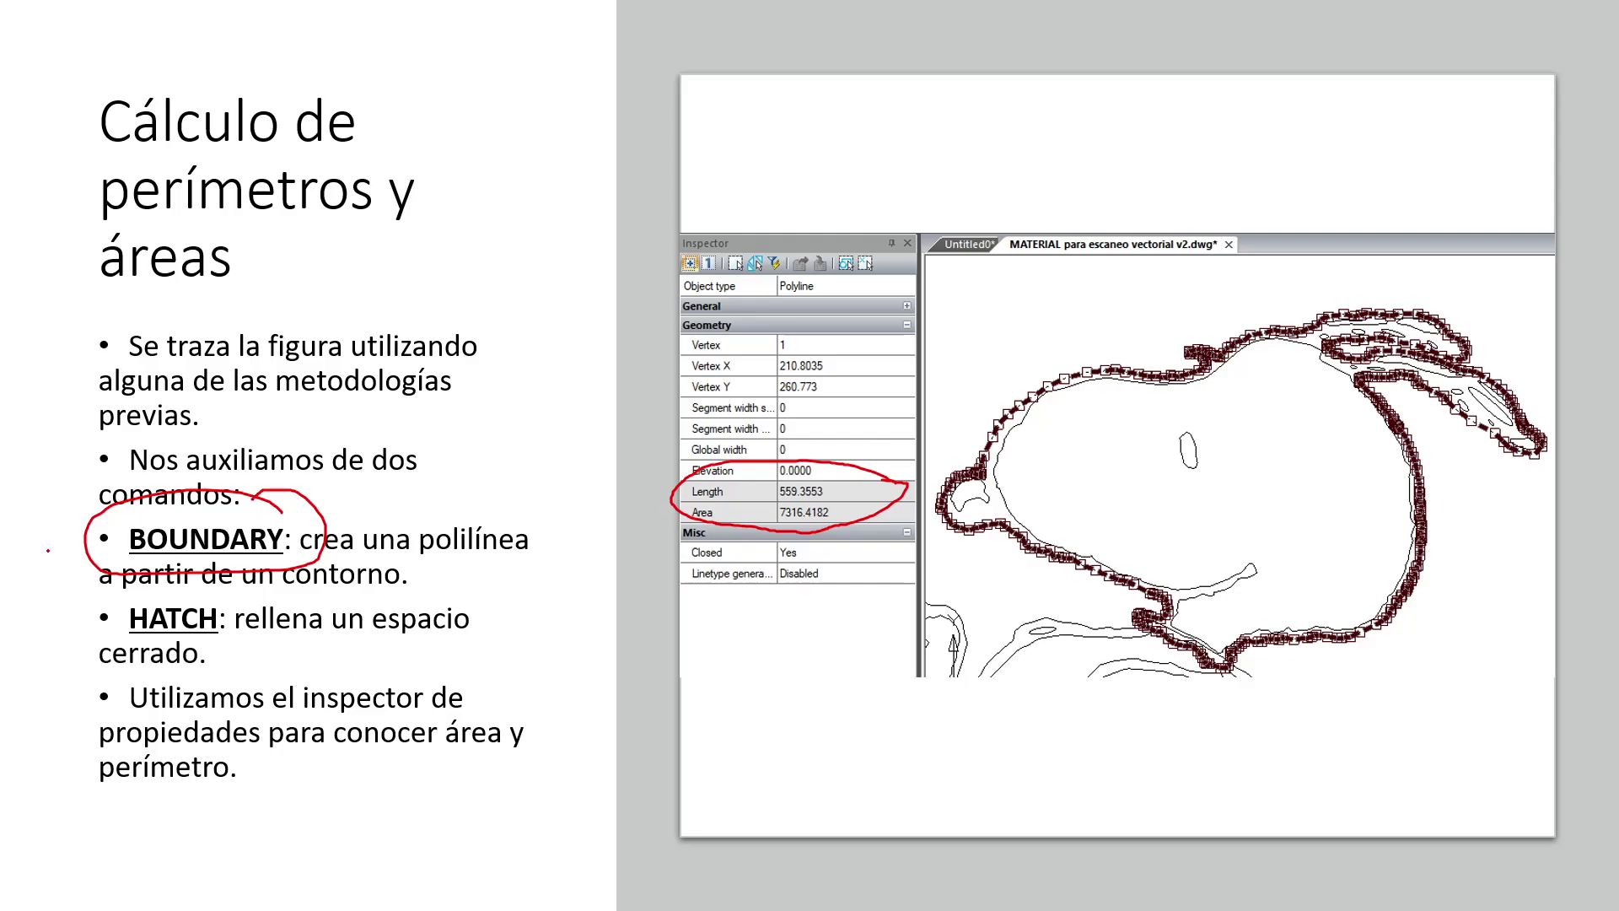
key(Right)
key(Left)
Switch to nanoCAD and show the object Inspector with the PROPERTIES command.
key(alt+Tab)
scroll(1299, 328, up, 2)
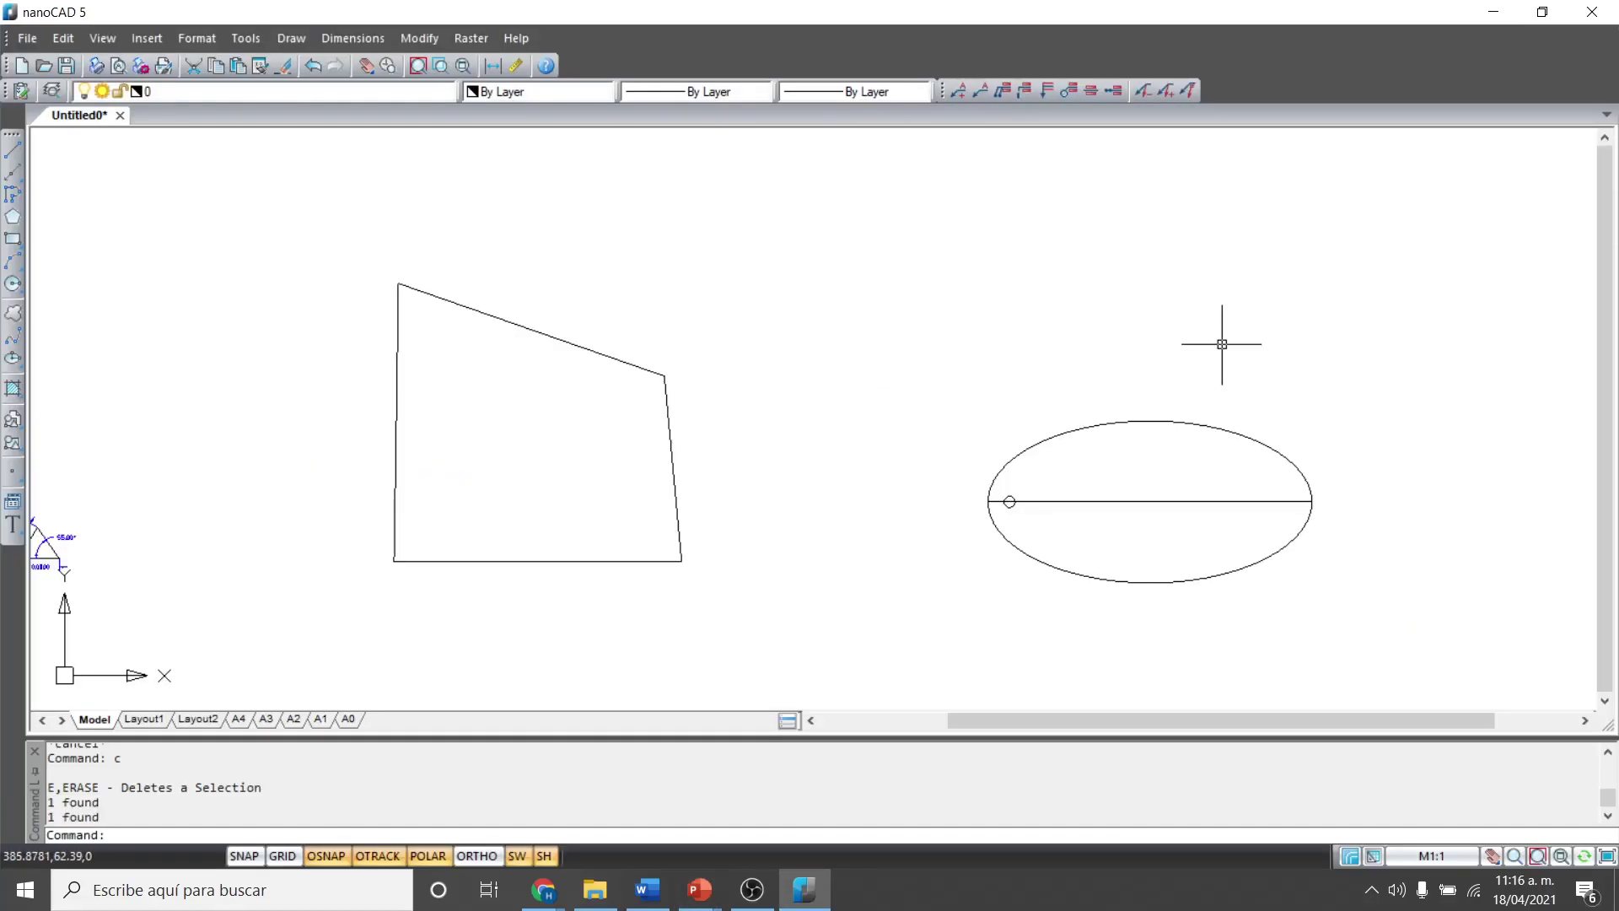
middle_drag(1222, 344, 1097, 297)
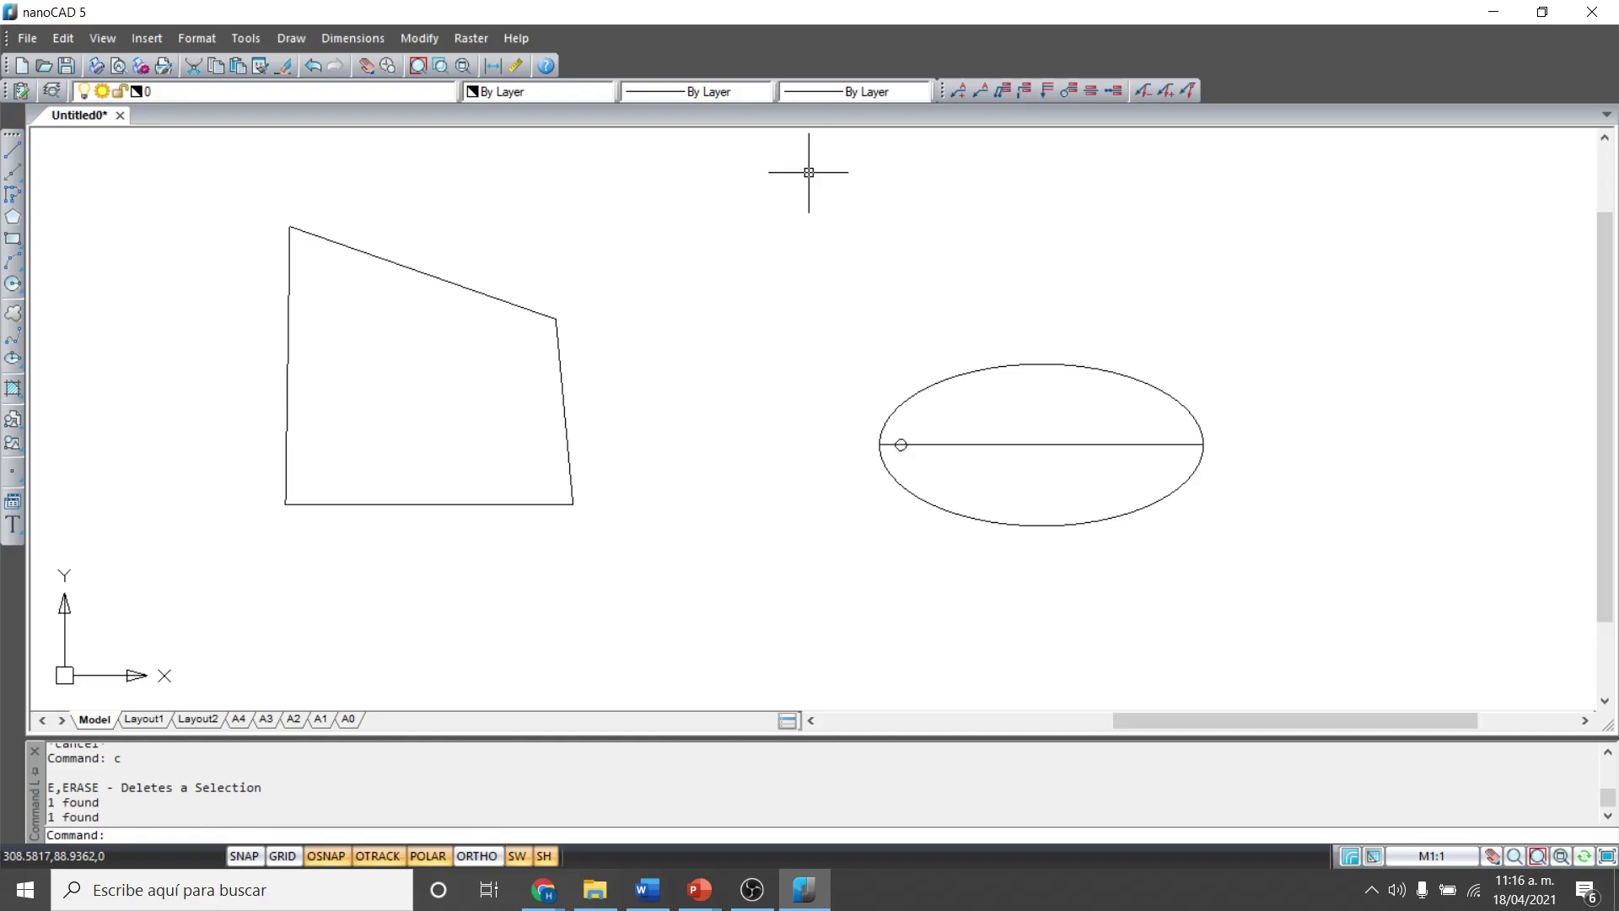
text(prop)
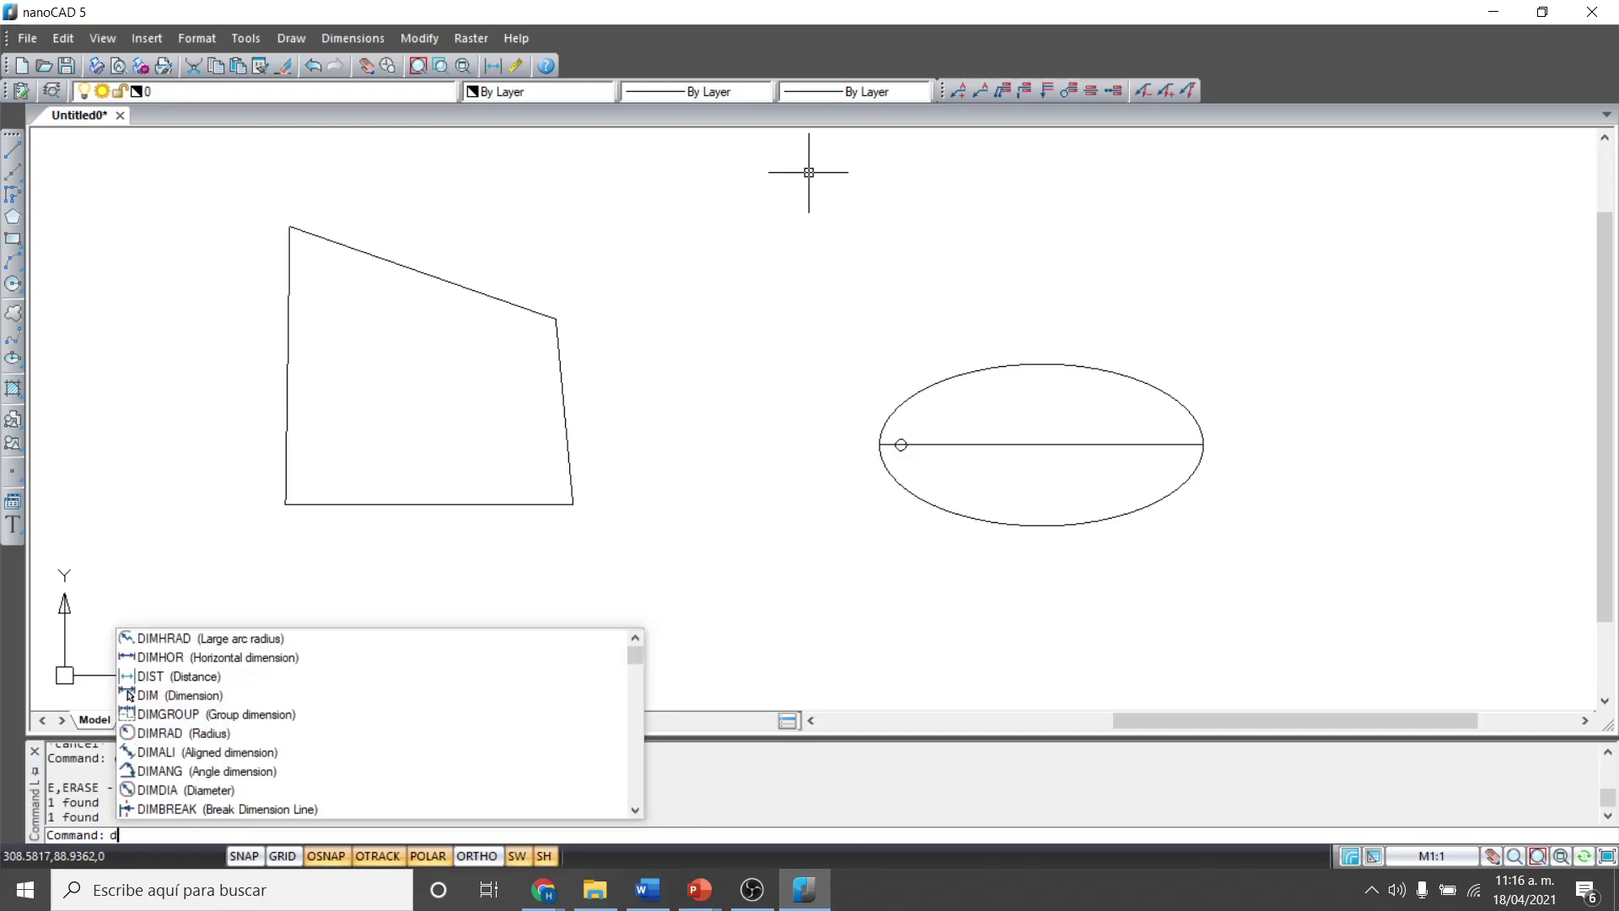
text(erties)
key(Return)
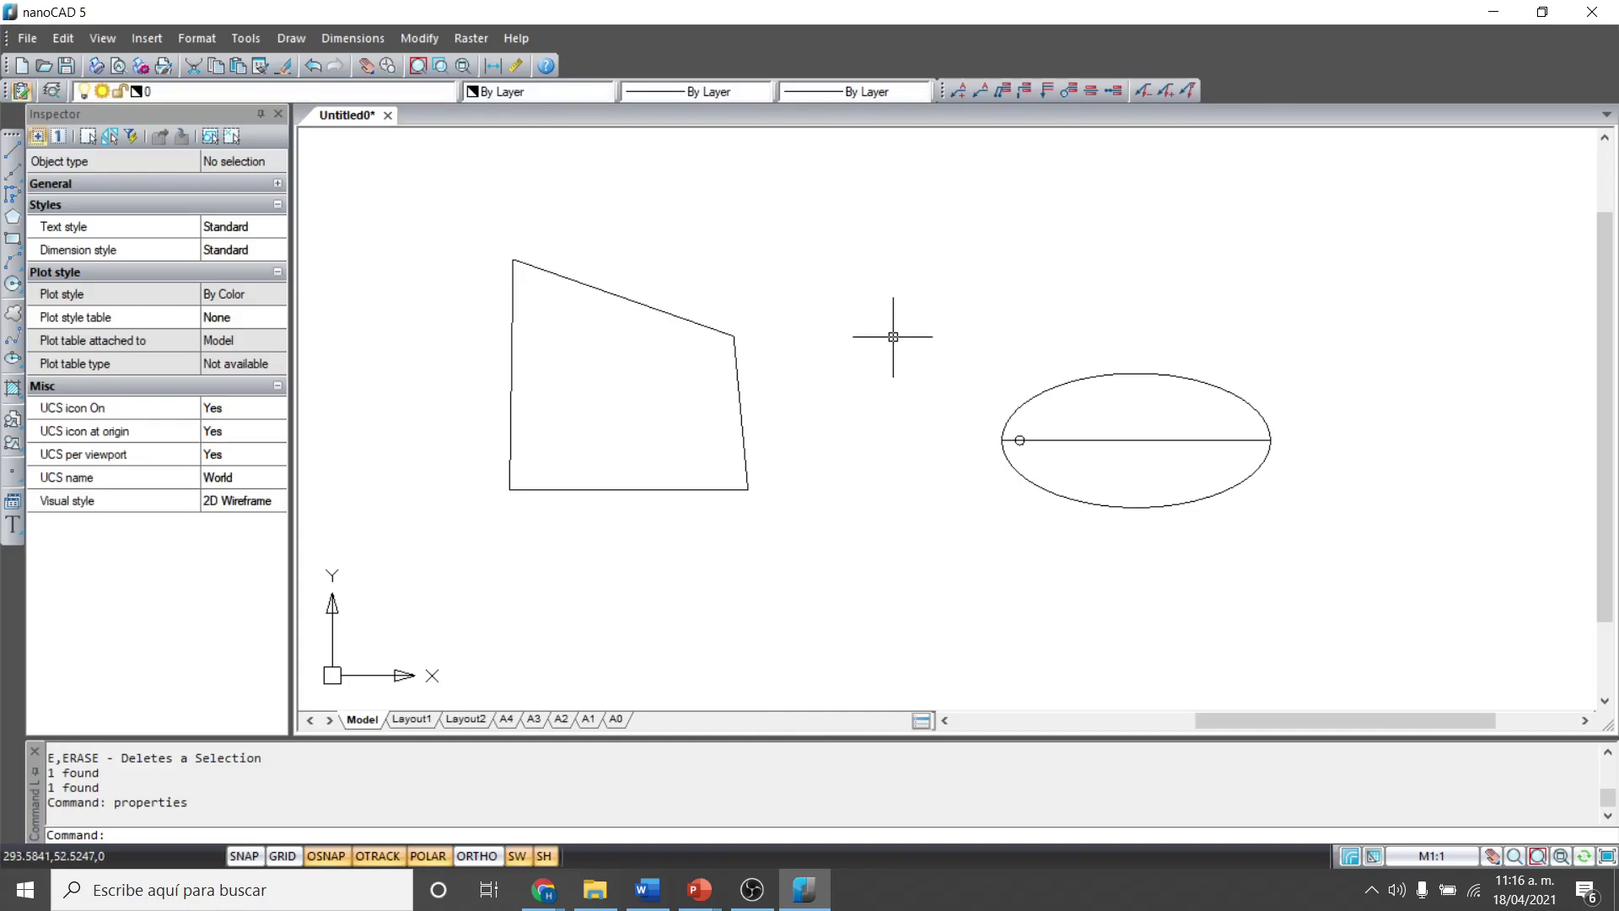
Select the ellipse and check its area in its properties.
click(1178, 404)
click(1086, 311)
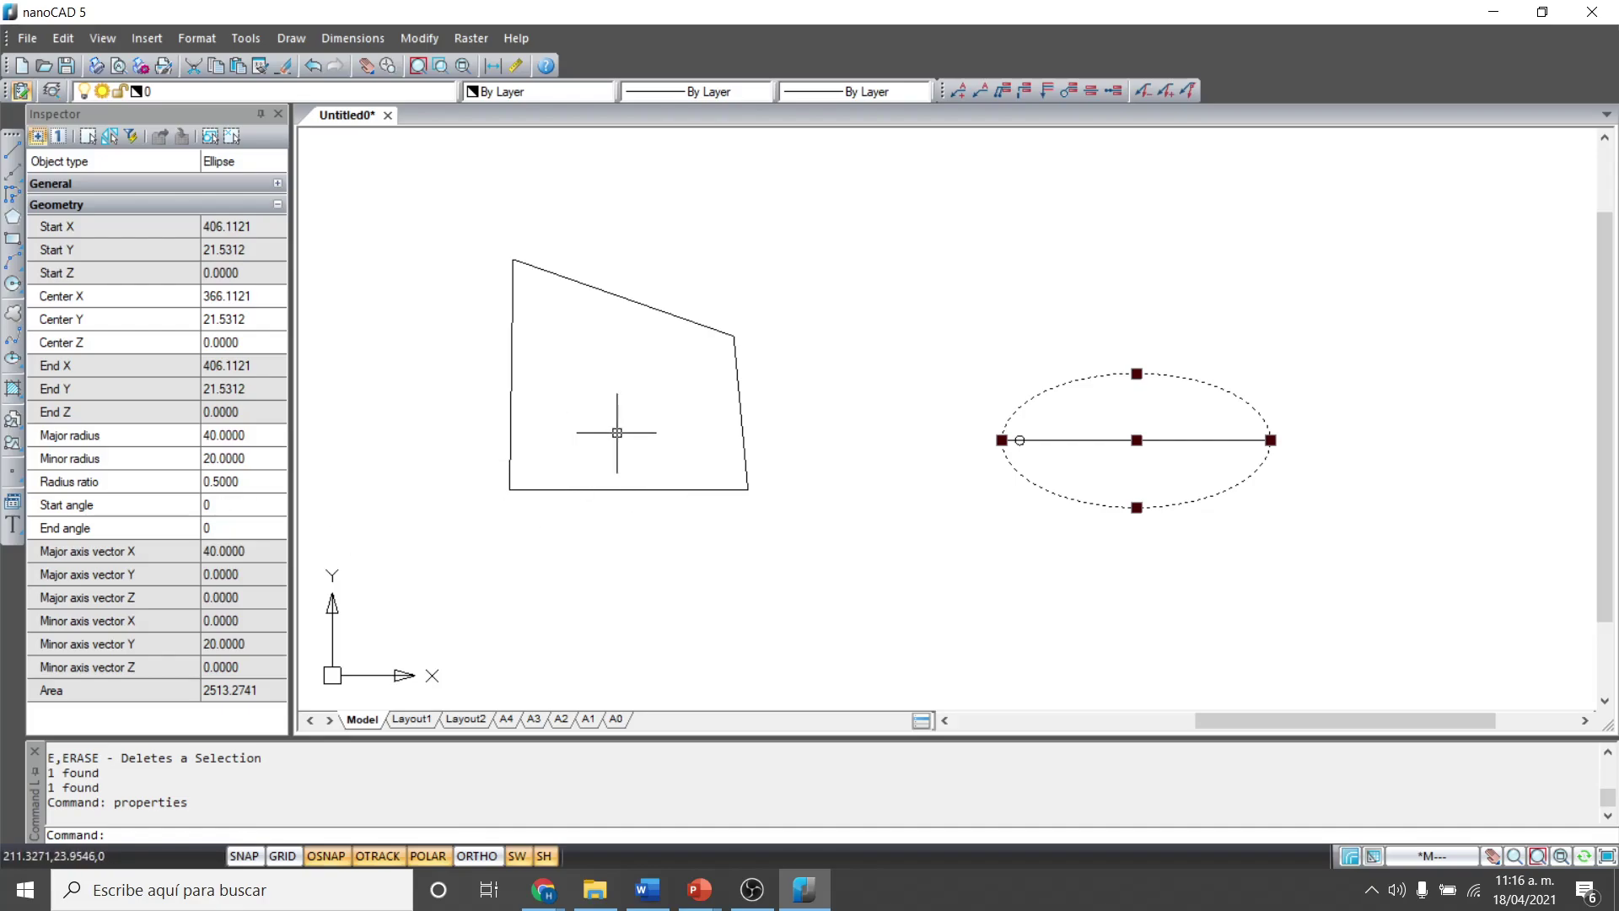
key(Escape)
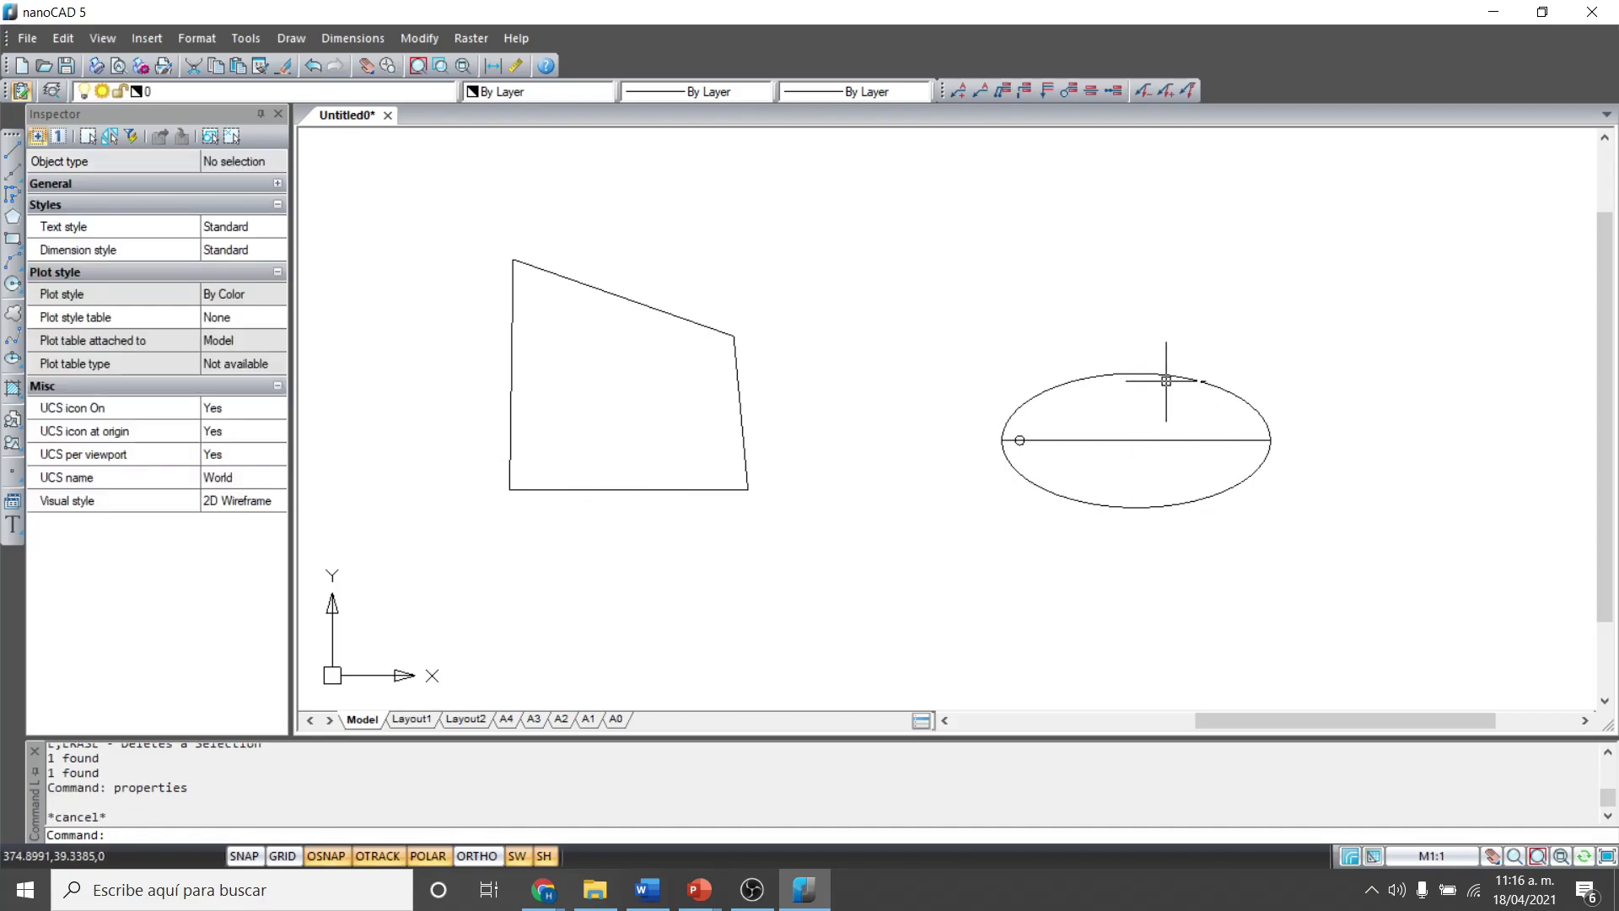
click(1138, 372)
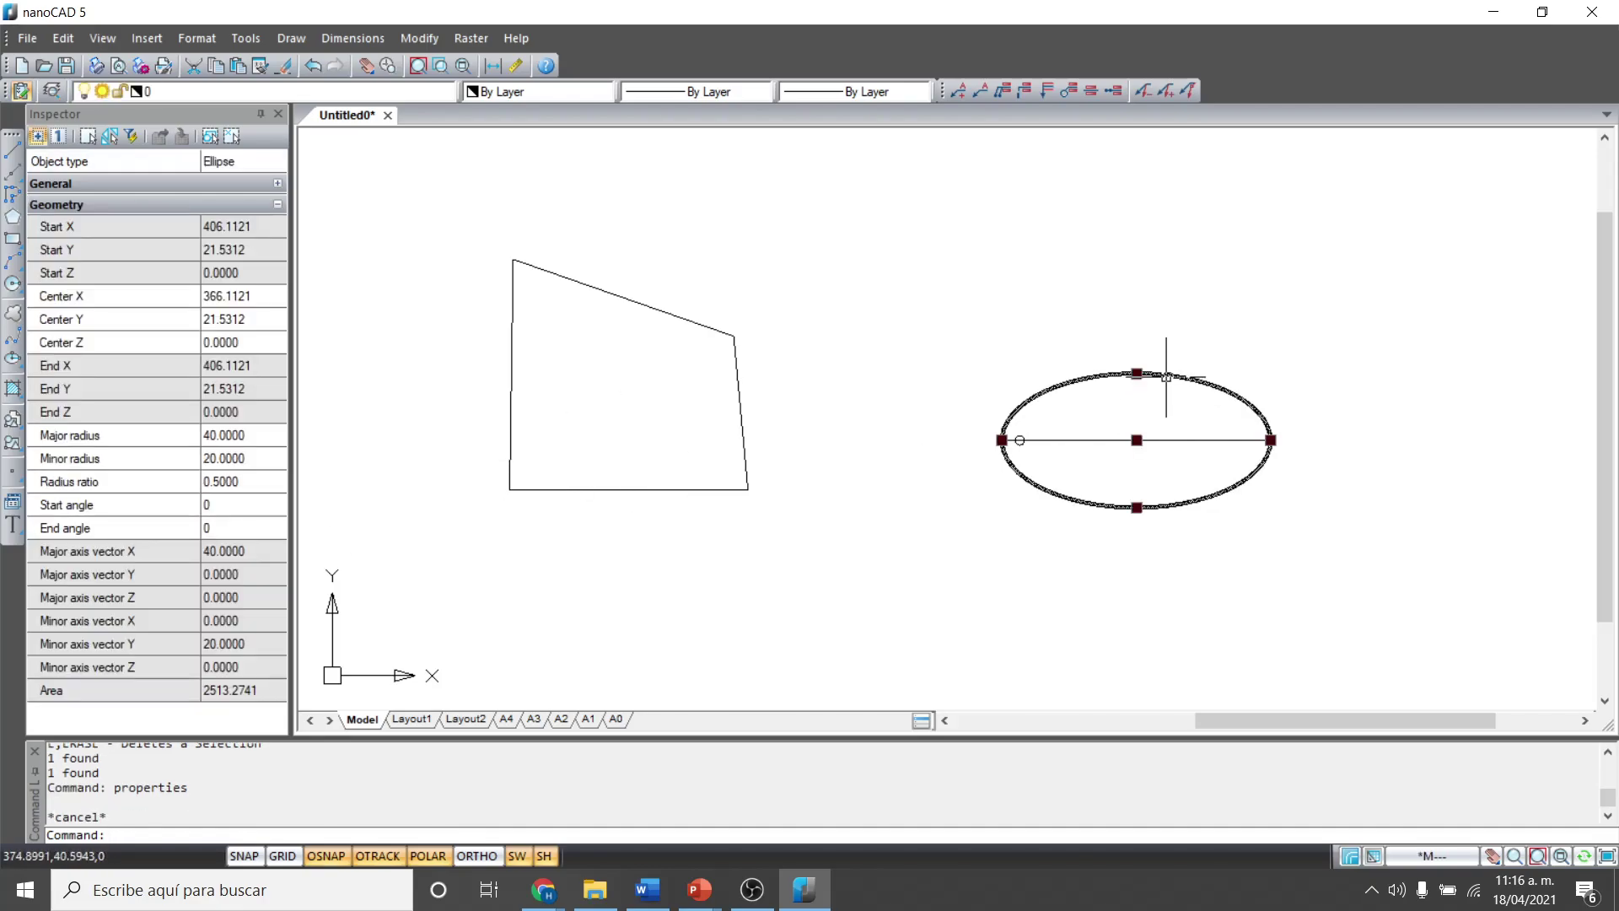
click(206, 698)
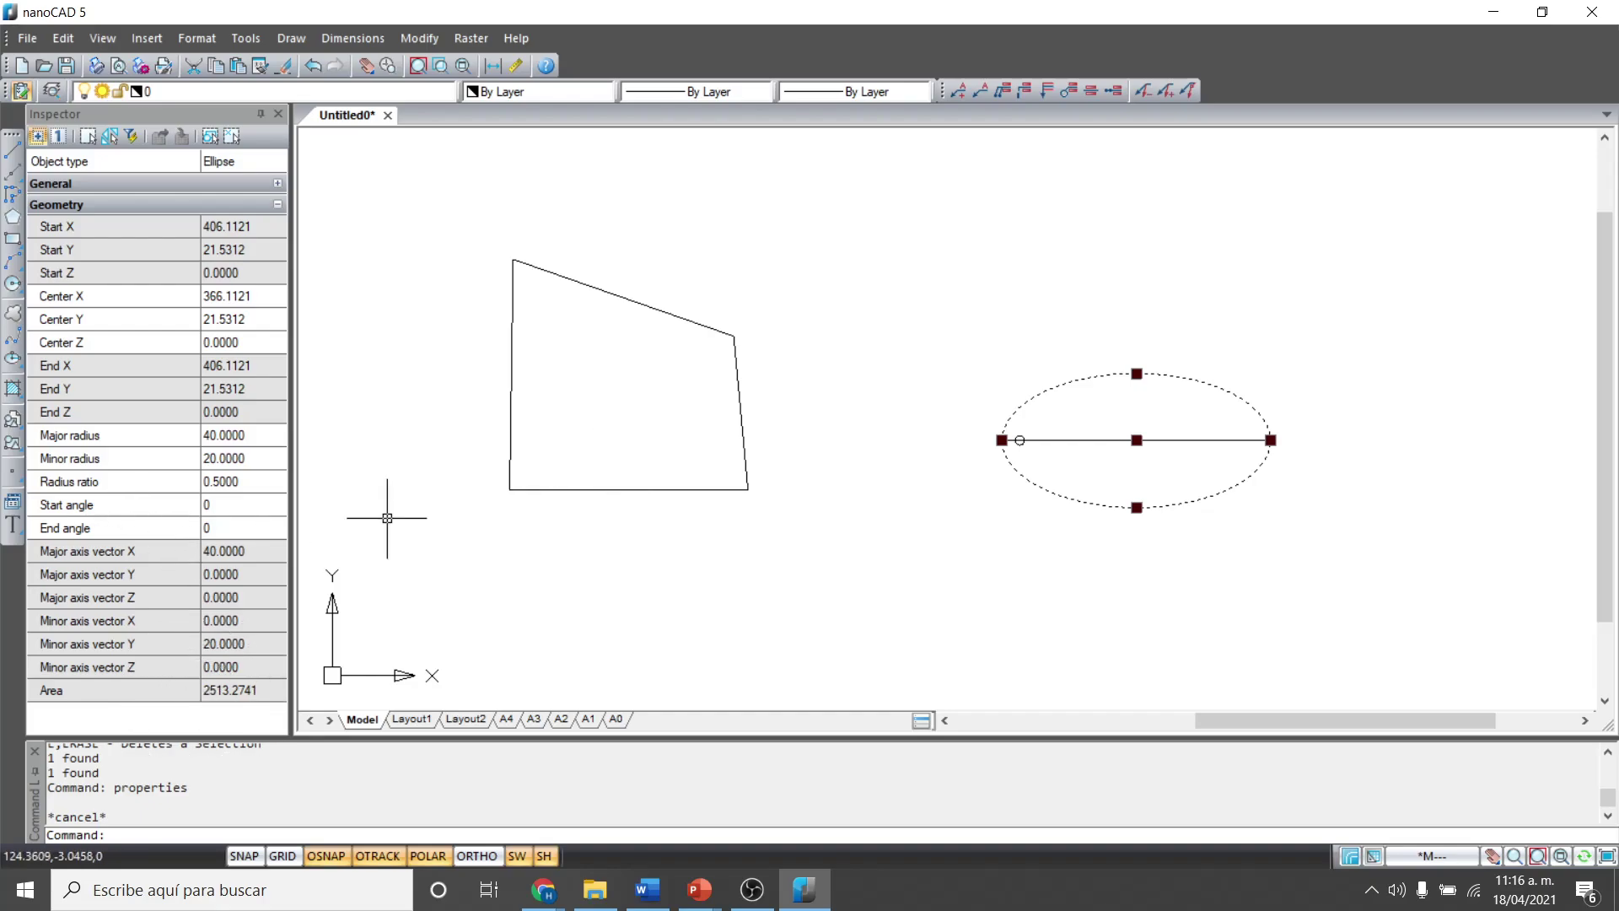
key(Escape)
Select the quadrilateral's sloping upper side and inspect its geometry properties.
middle_drag(593, 463, 728, 472)
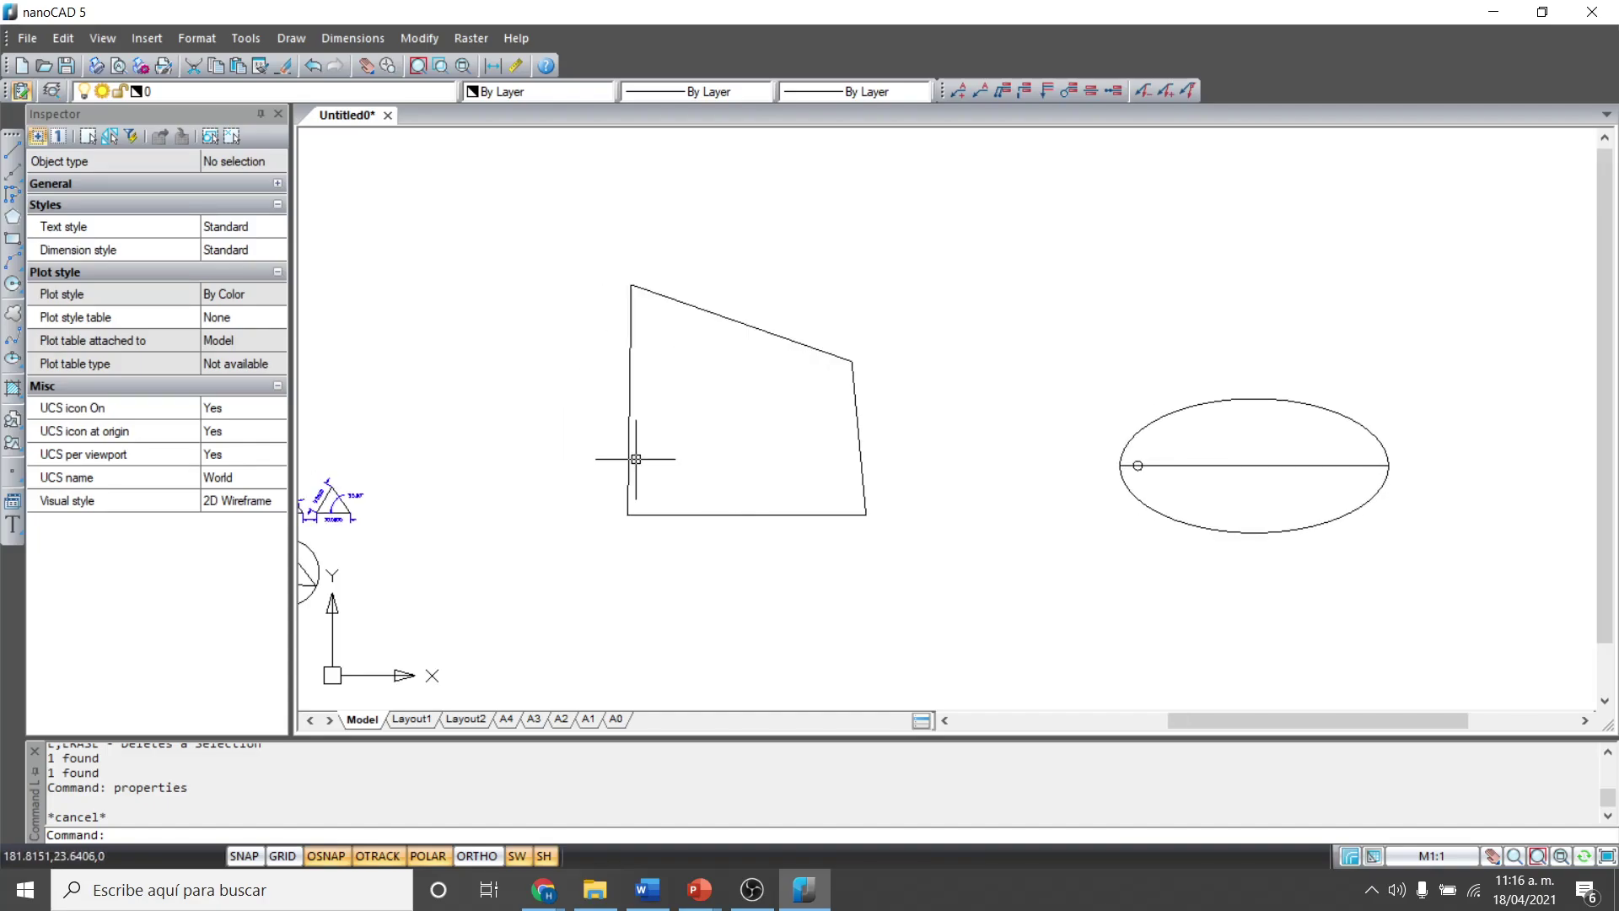
click(738, 345)
click(702, 241)
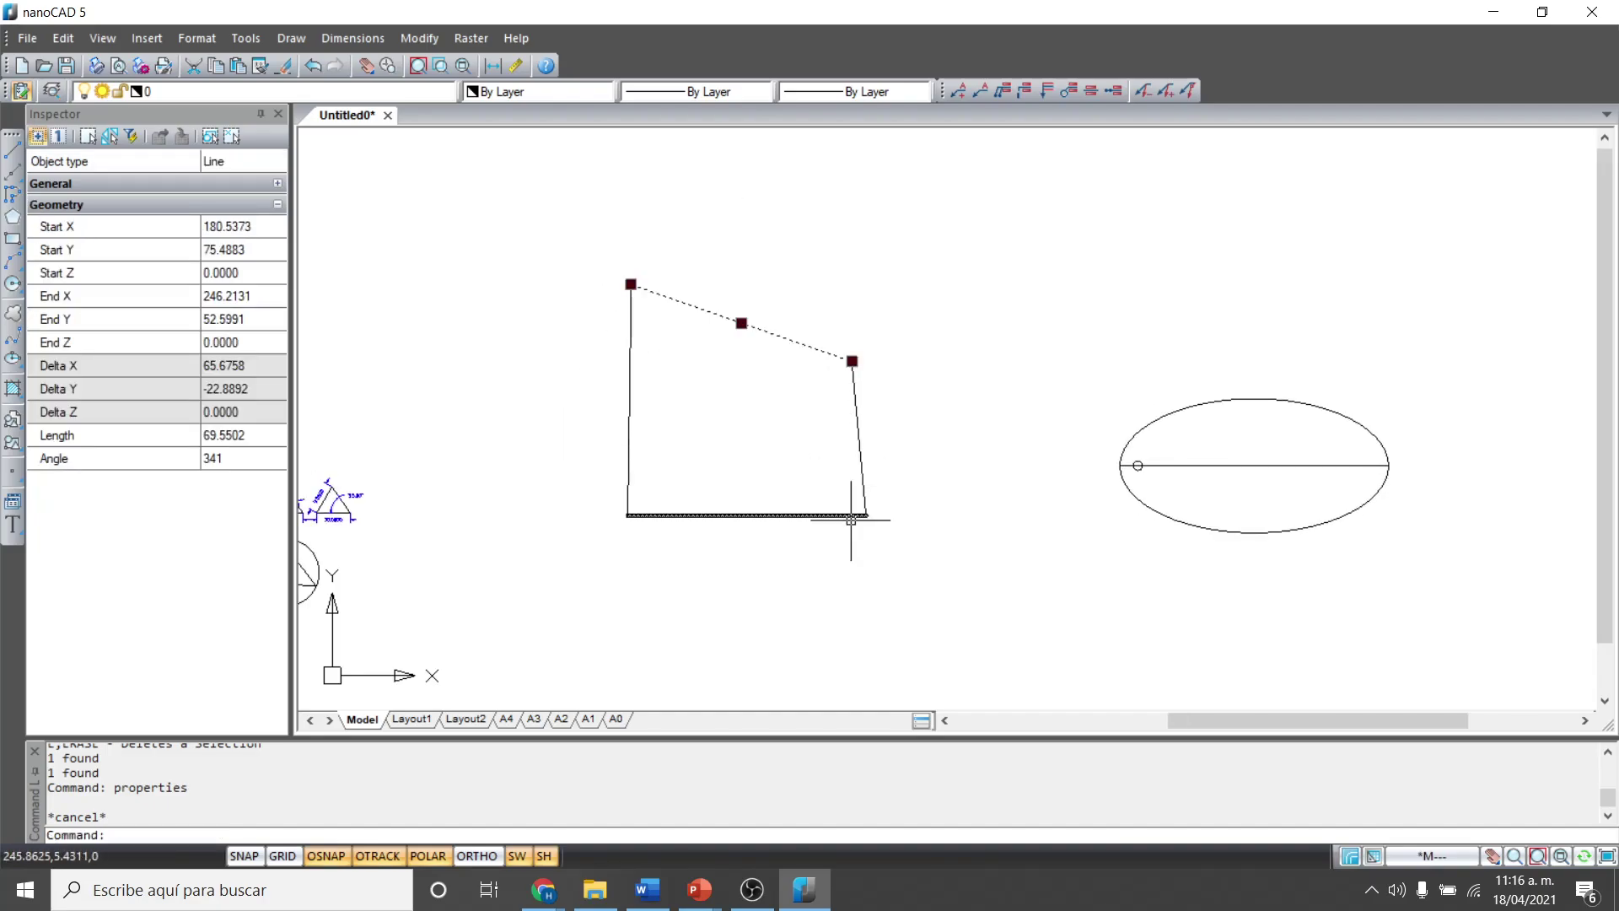
key(Escape)
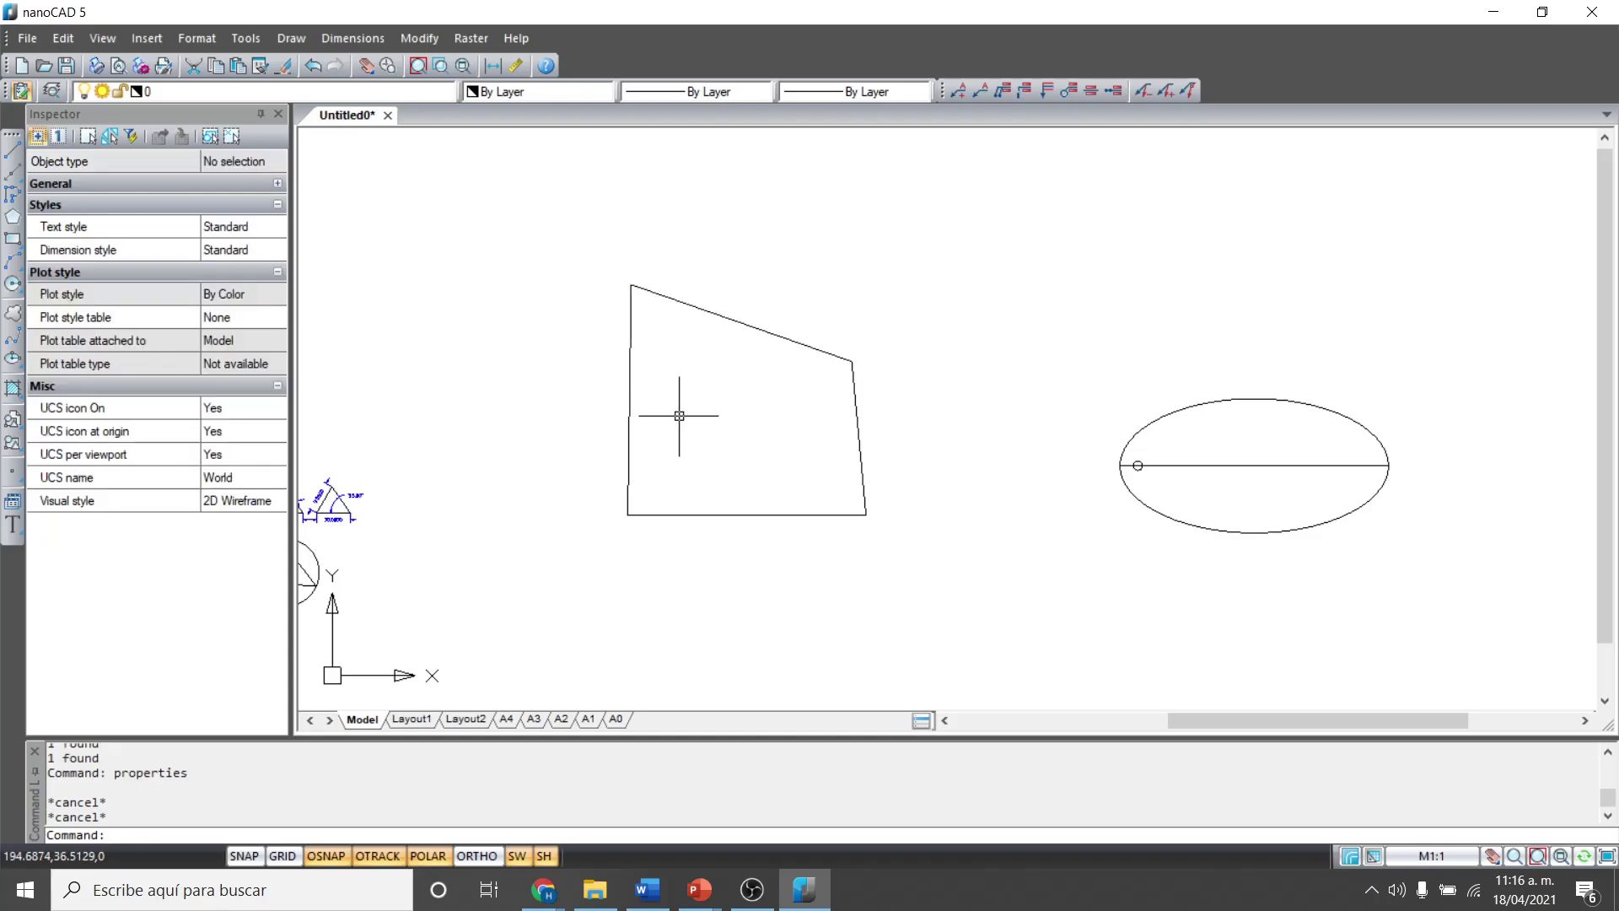
Create a polyline boundary from a point inside the quadrilateral, using the BOUNDARY command with island detection.
text(boundary)
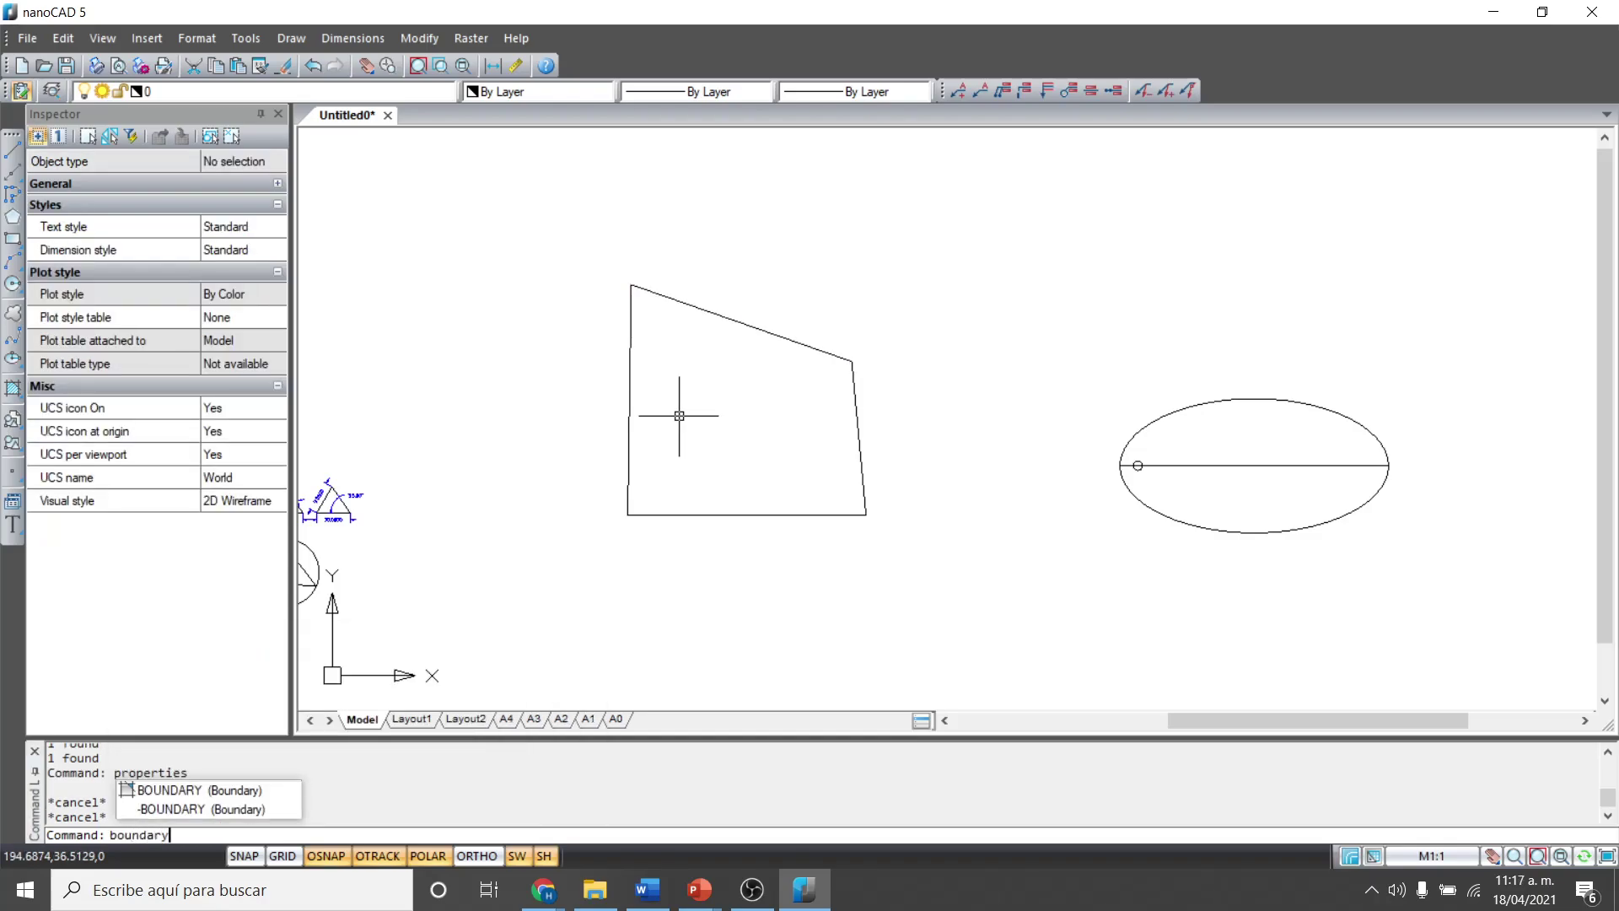
key(Return)
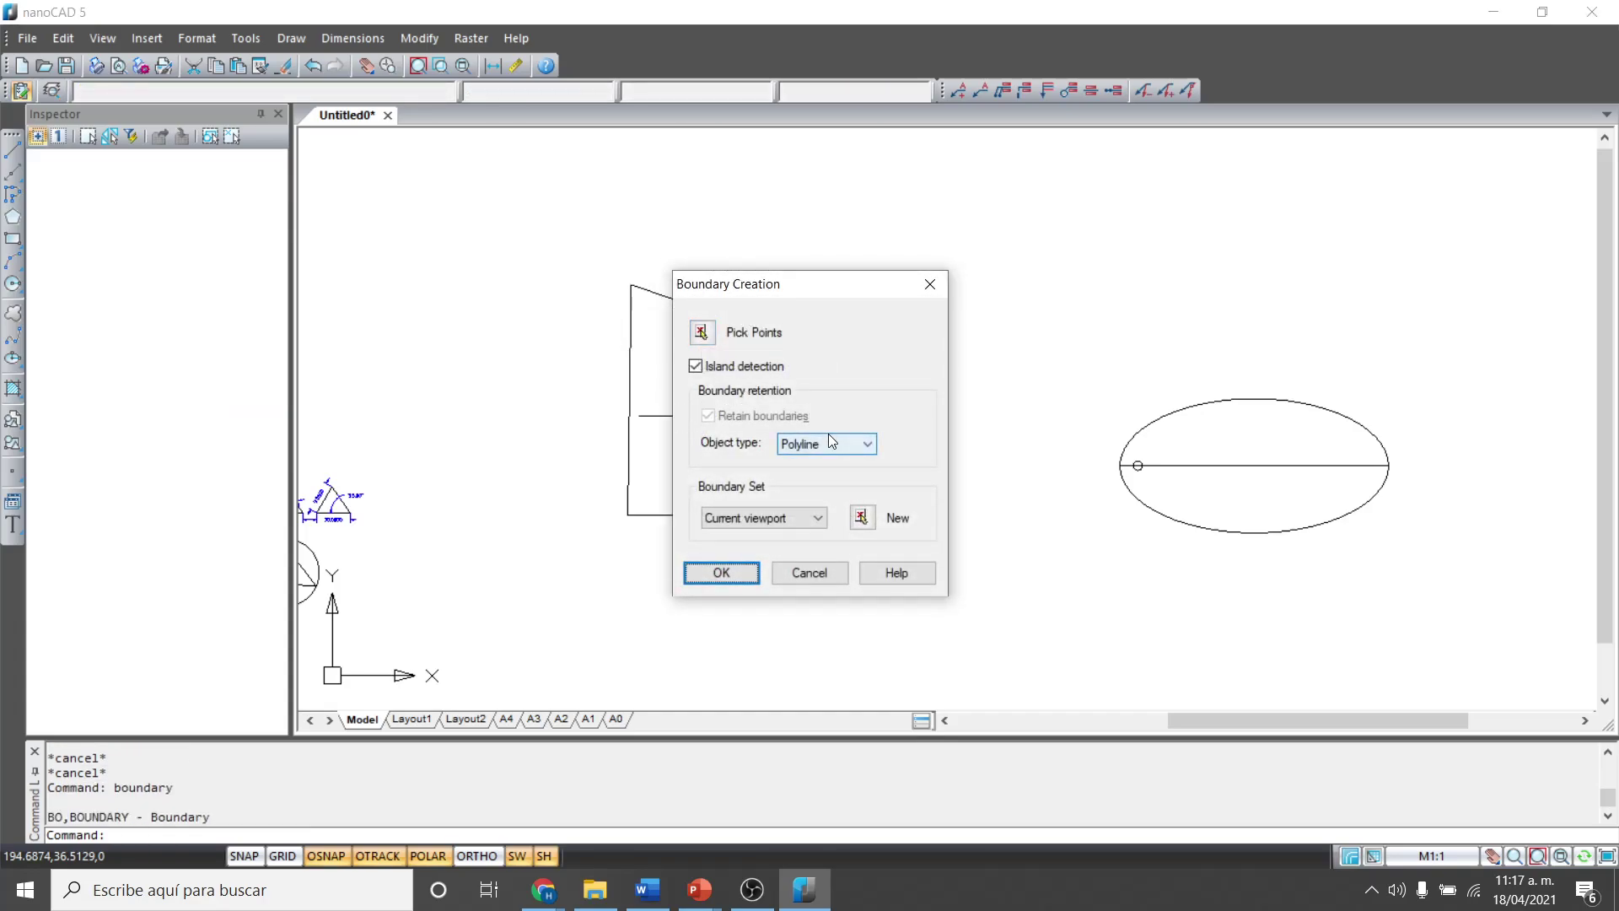
key(ctrl)
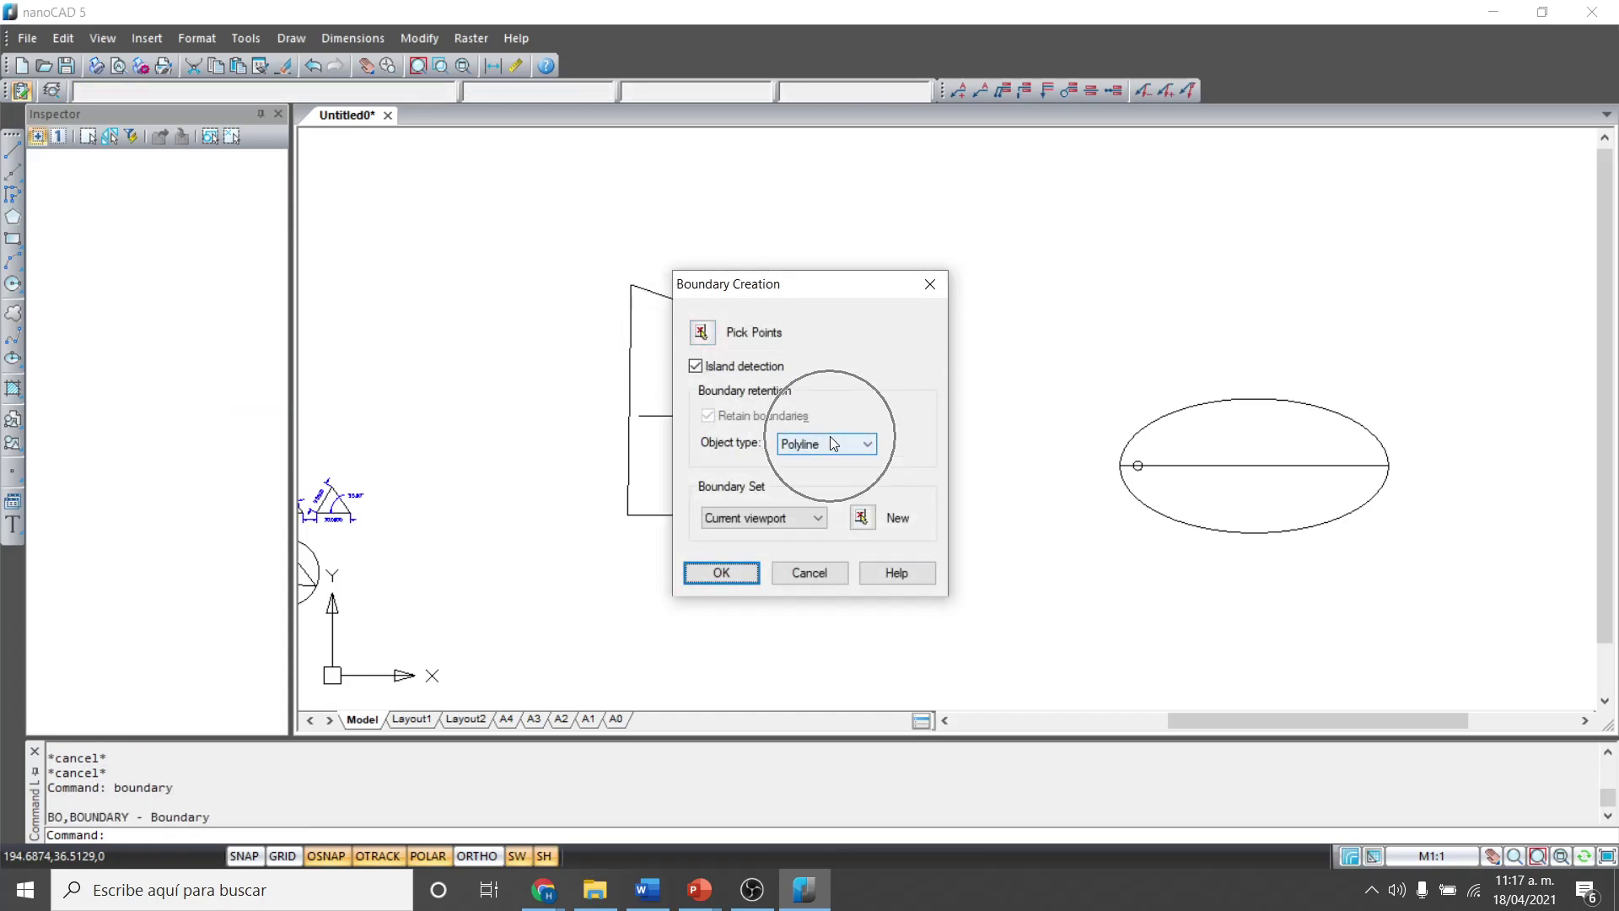
click(710, 337)
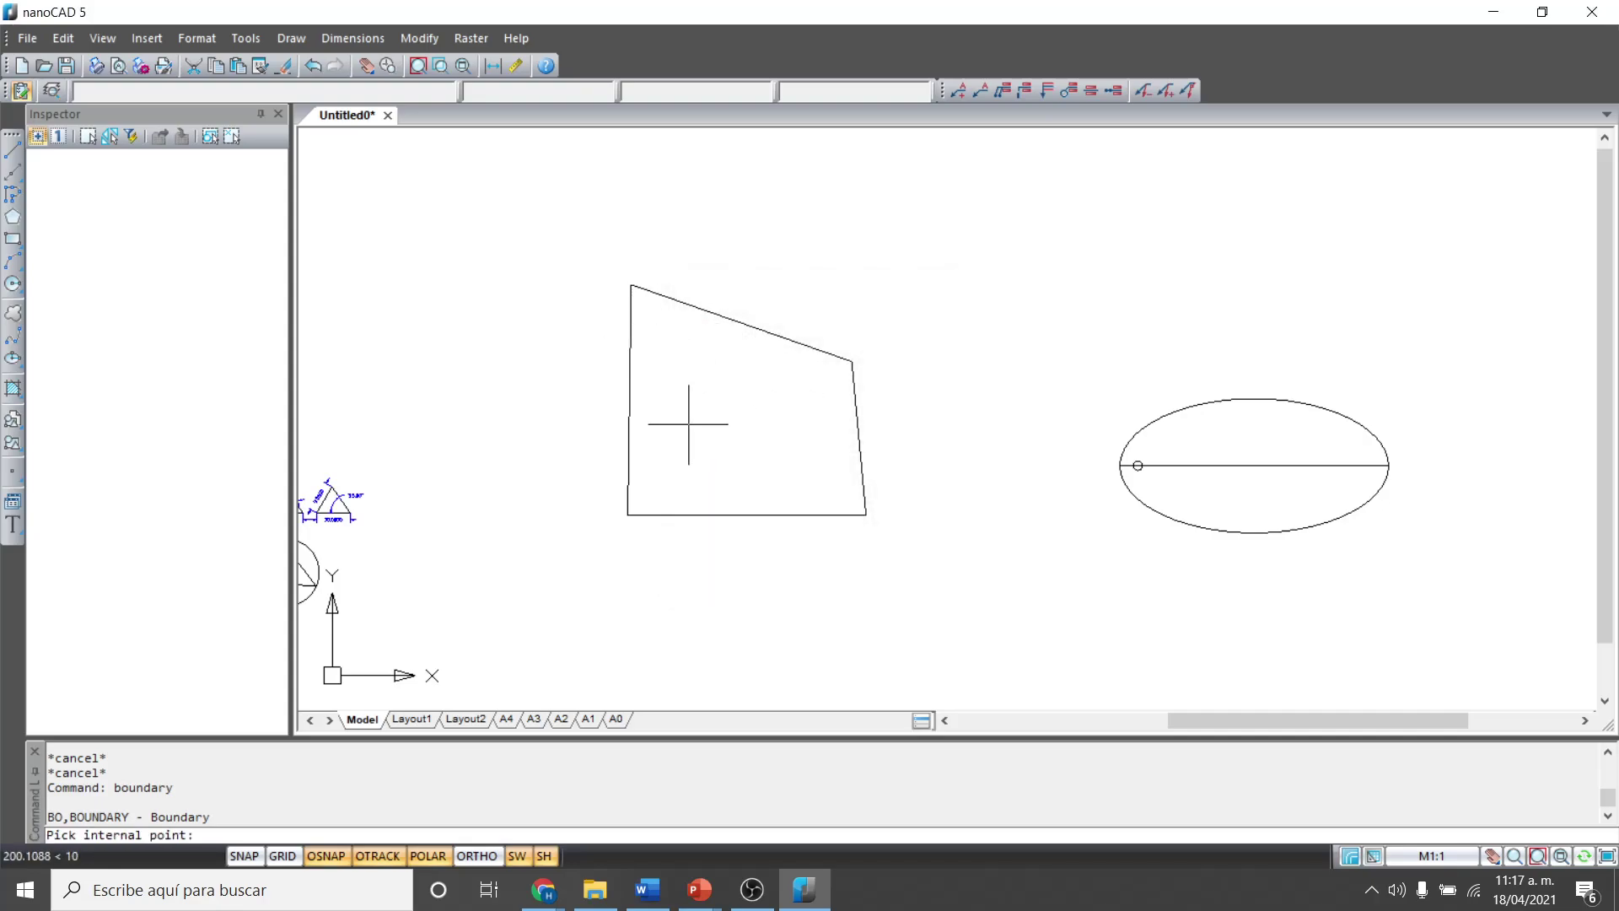
click(726, 434)
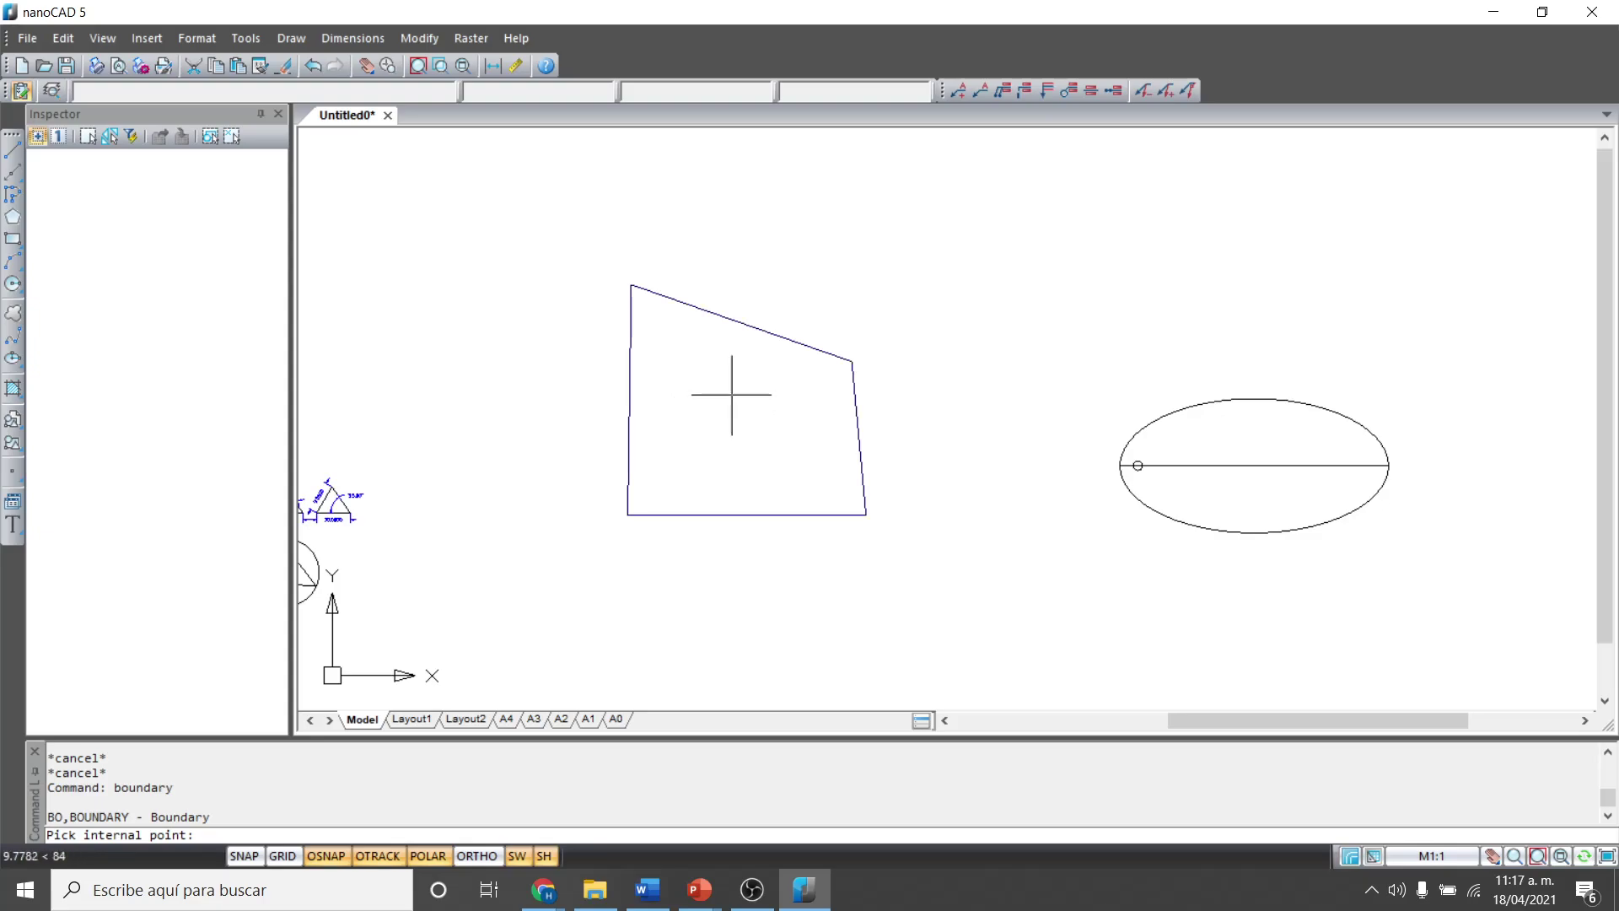
key(Return)
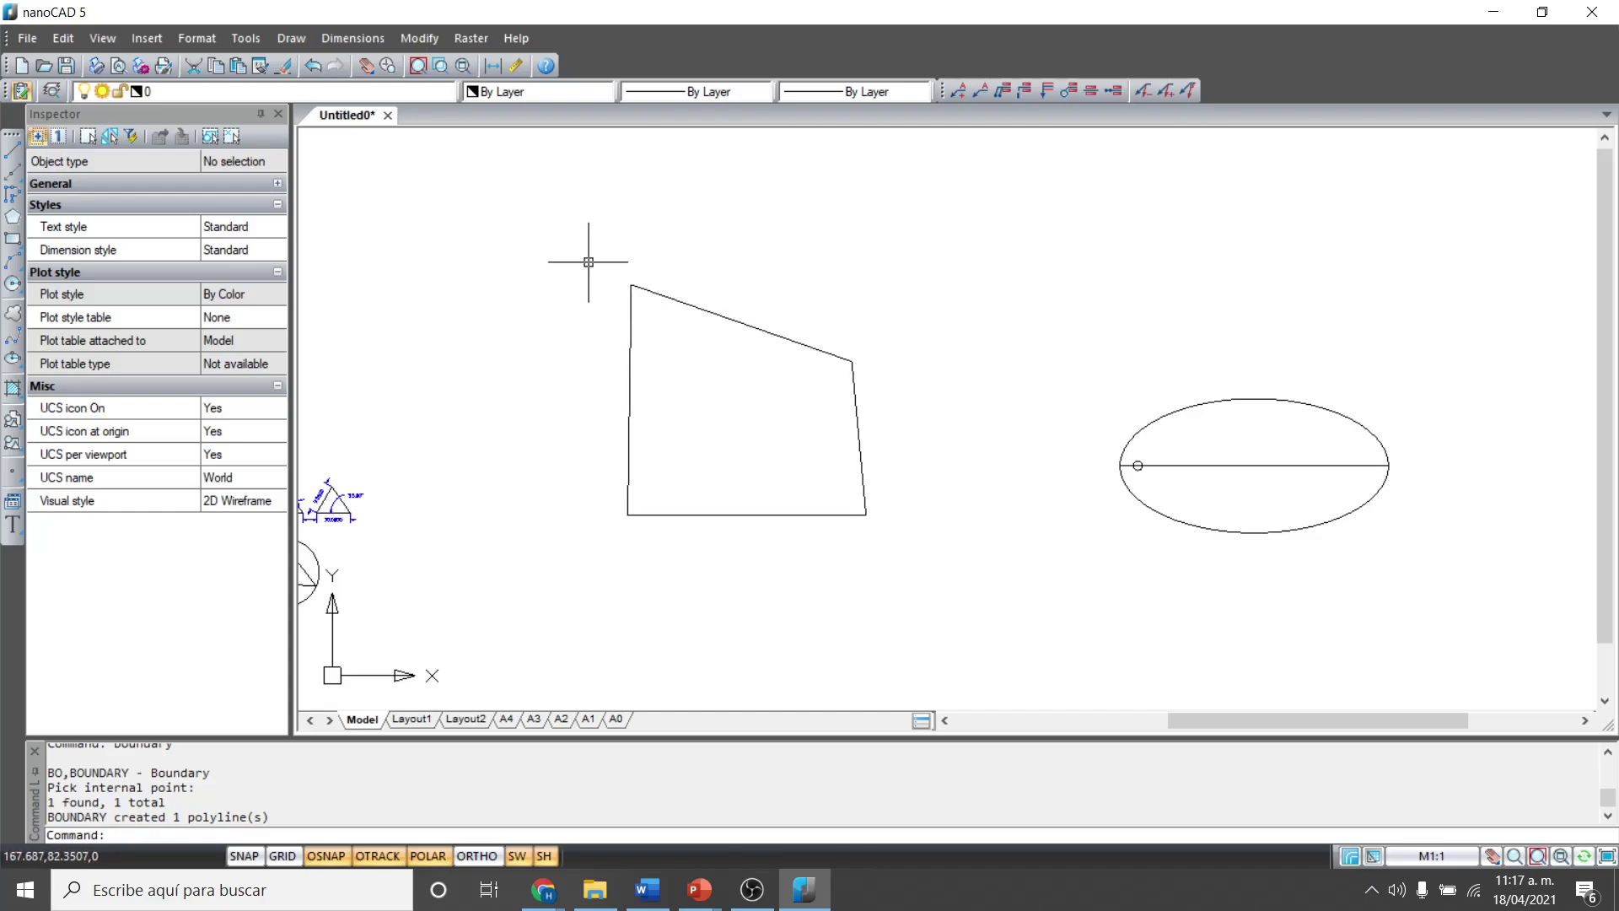
Erase the quadrilateral's four original side lines one by one, keeping the boundary polyline.
click(539, 232)
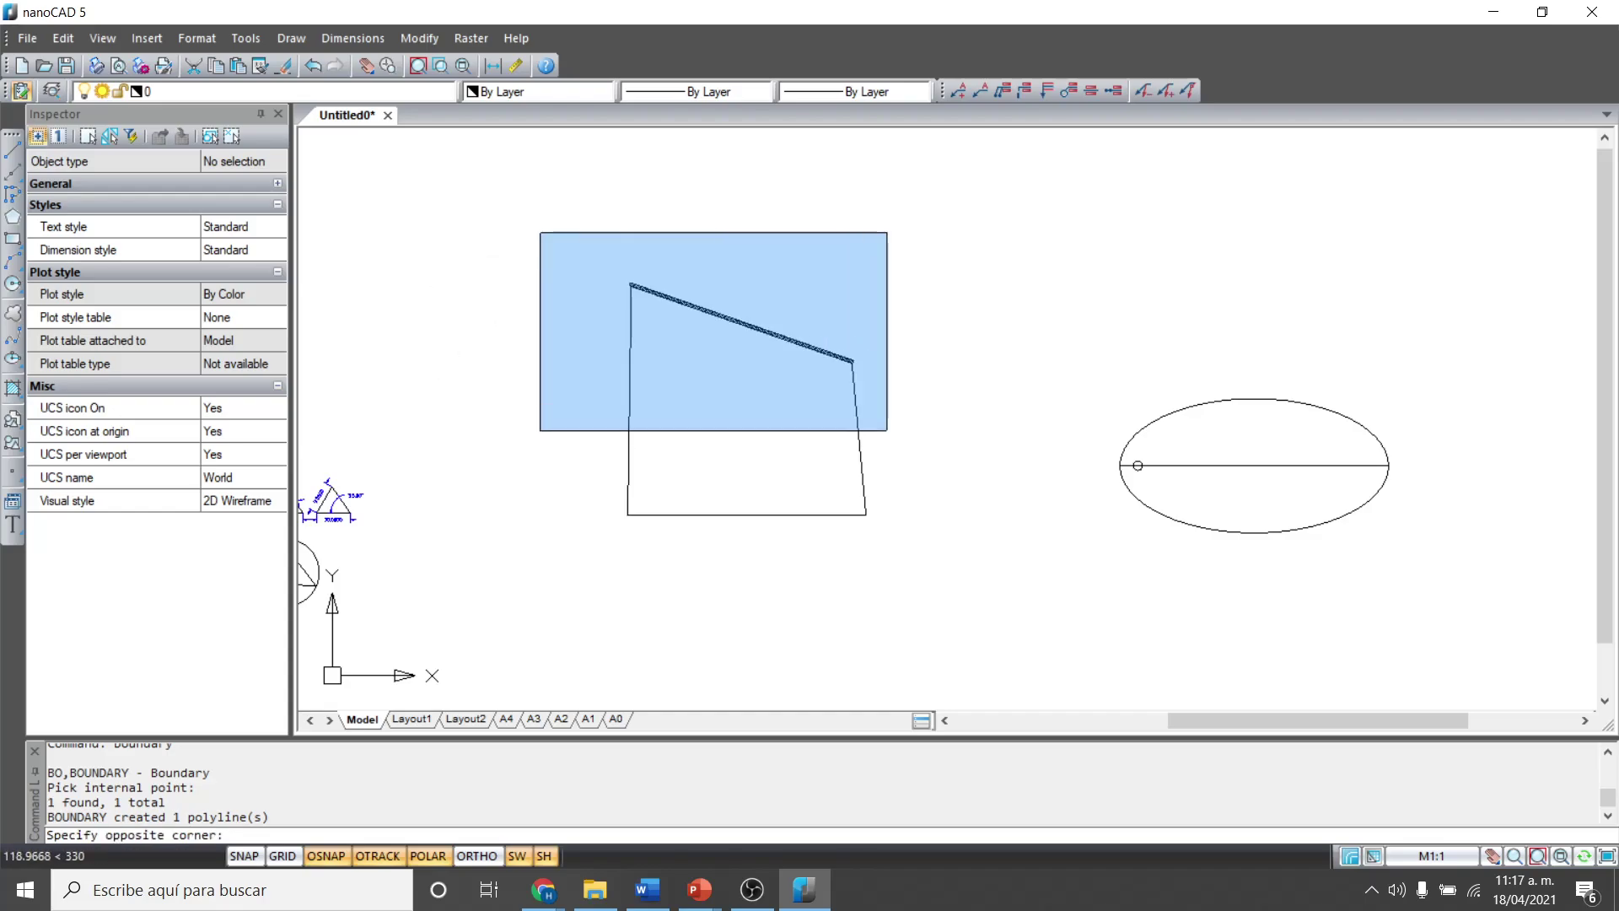
click(964, 392)
text(e)
key(Return)
click(782, 314)
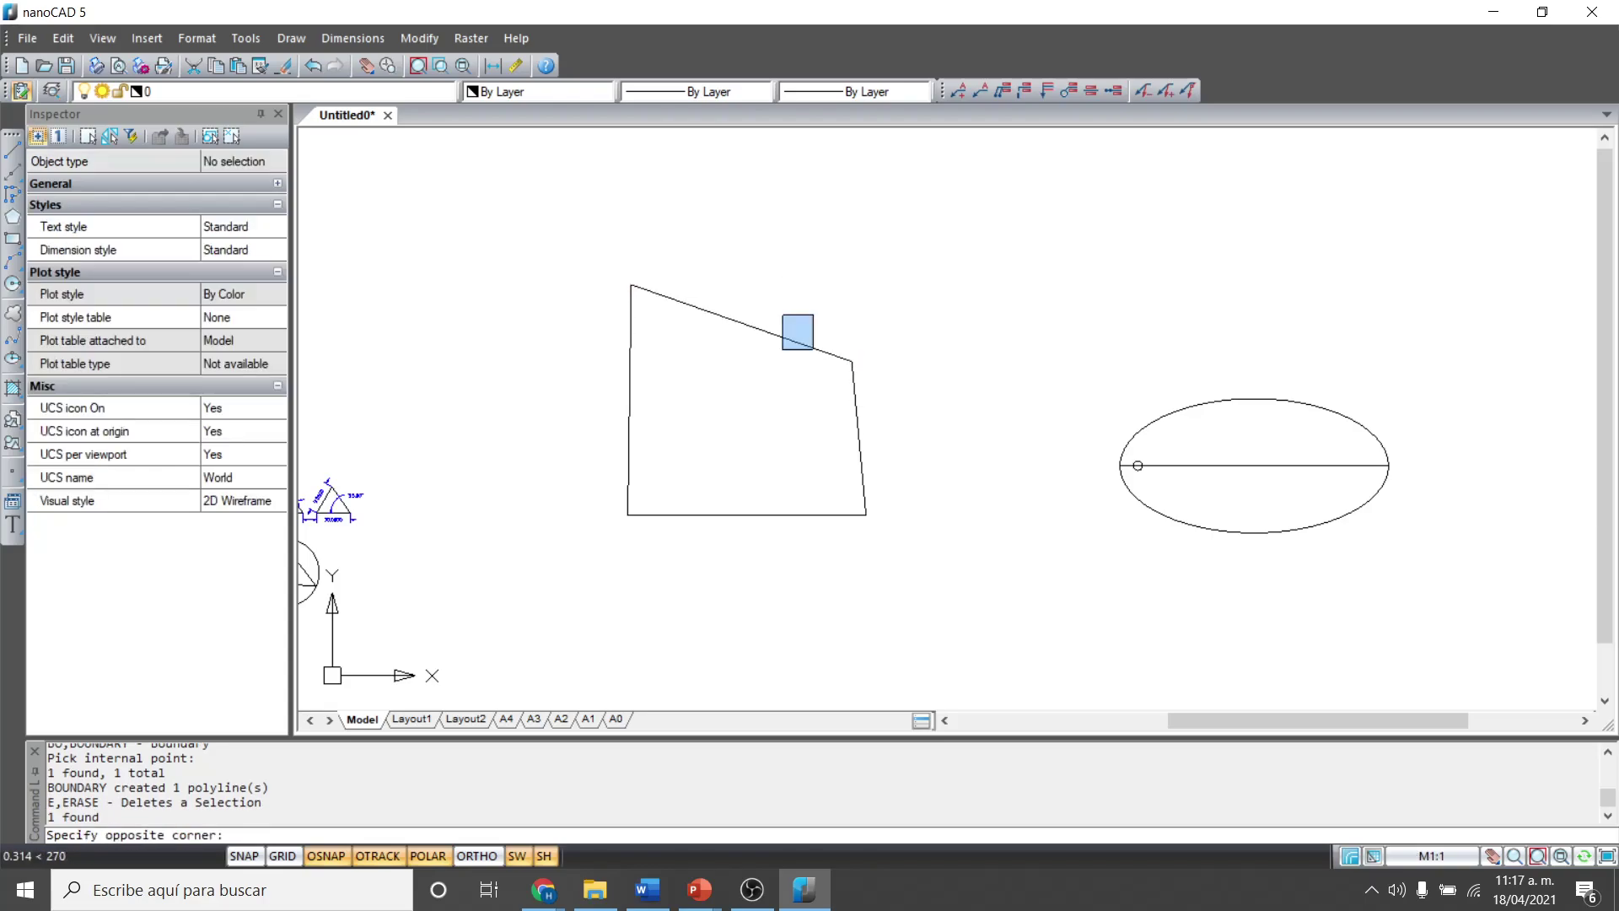
click(951, 582)
key(Escape)
click(608, 488)
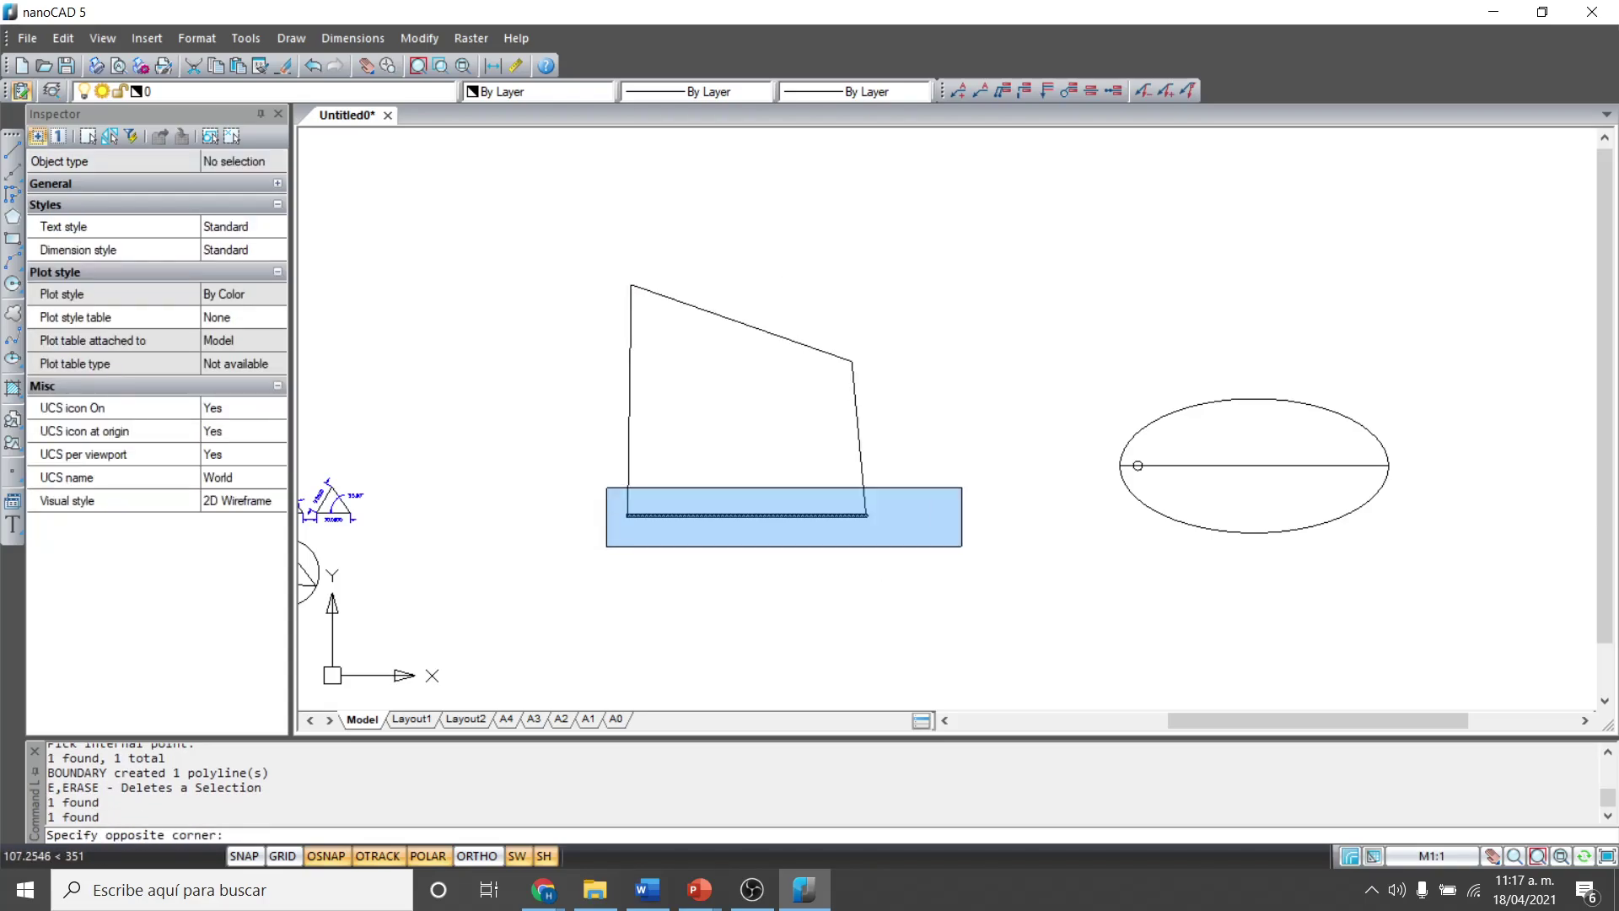
click(964, 549)
key(Escape)
click(578, 226)
click(717, 576)
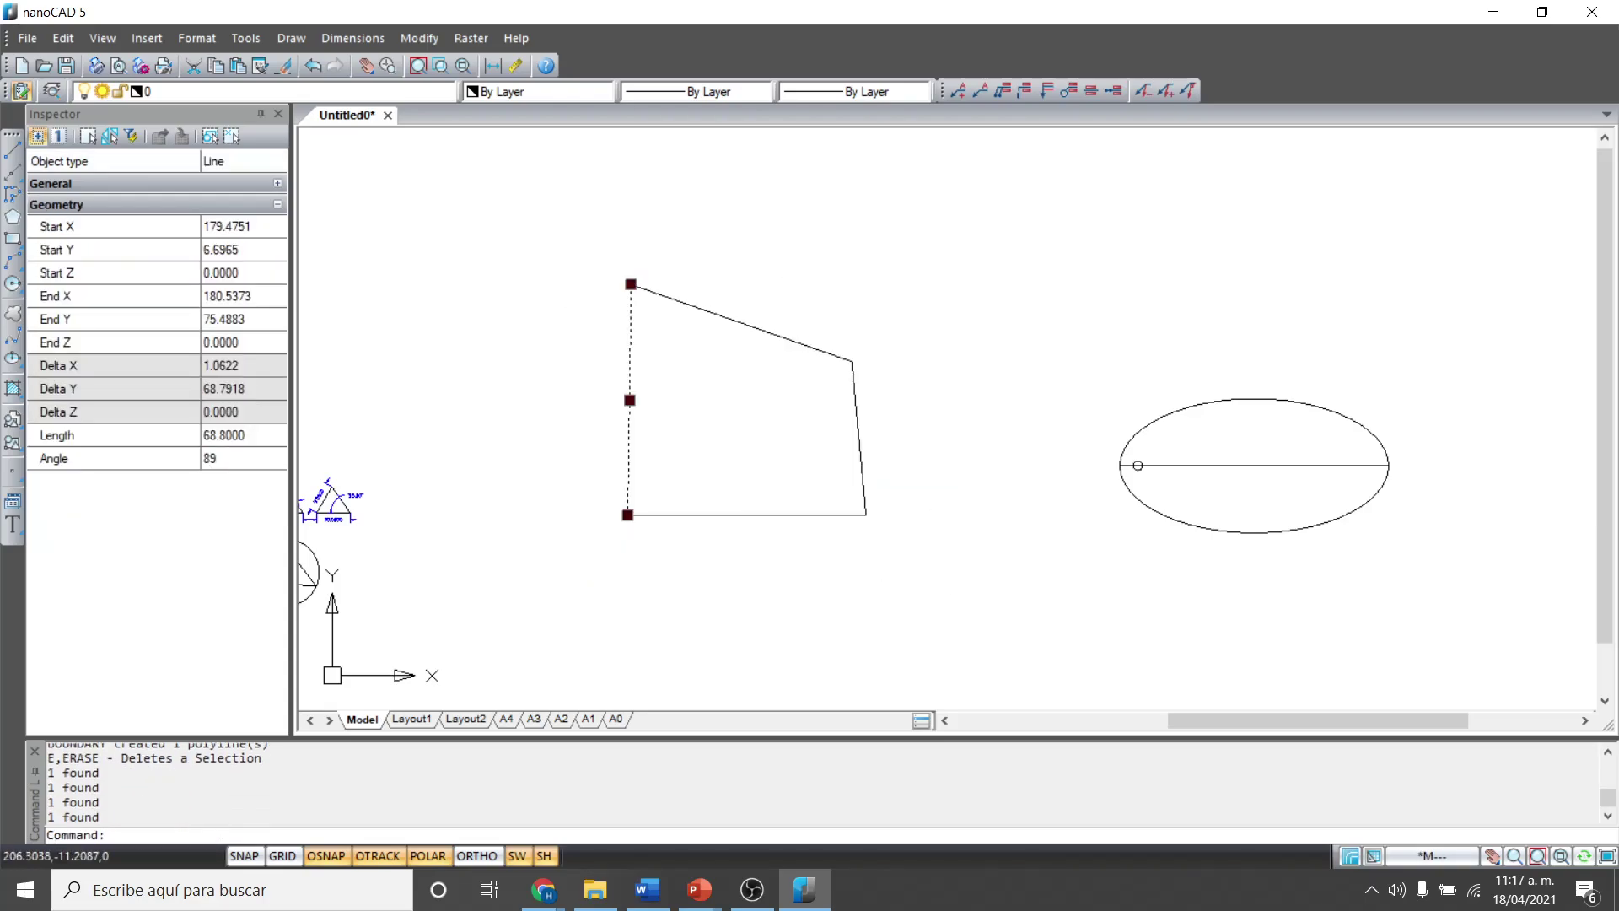
key(Escape)
Select the quadrilateral's boundary polyline and check its length and area in its properties.
click(865, 416)
click(797, 295)
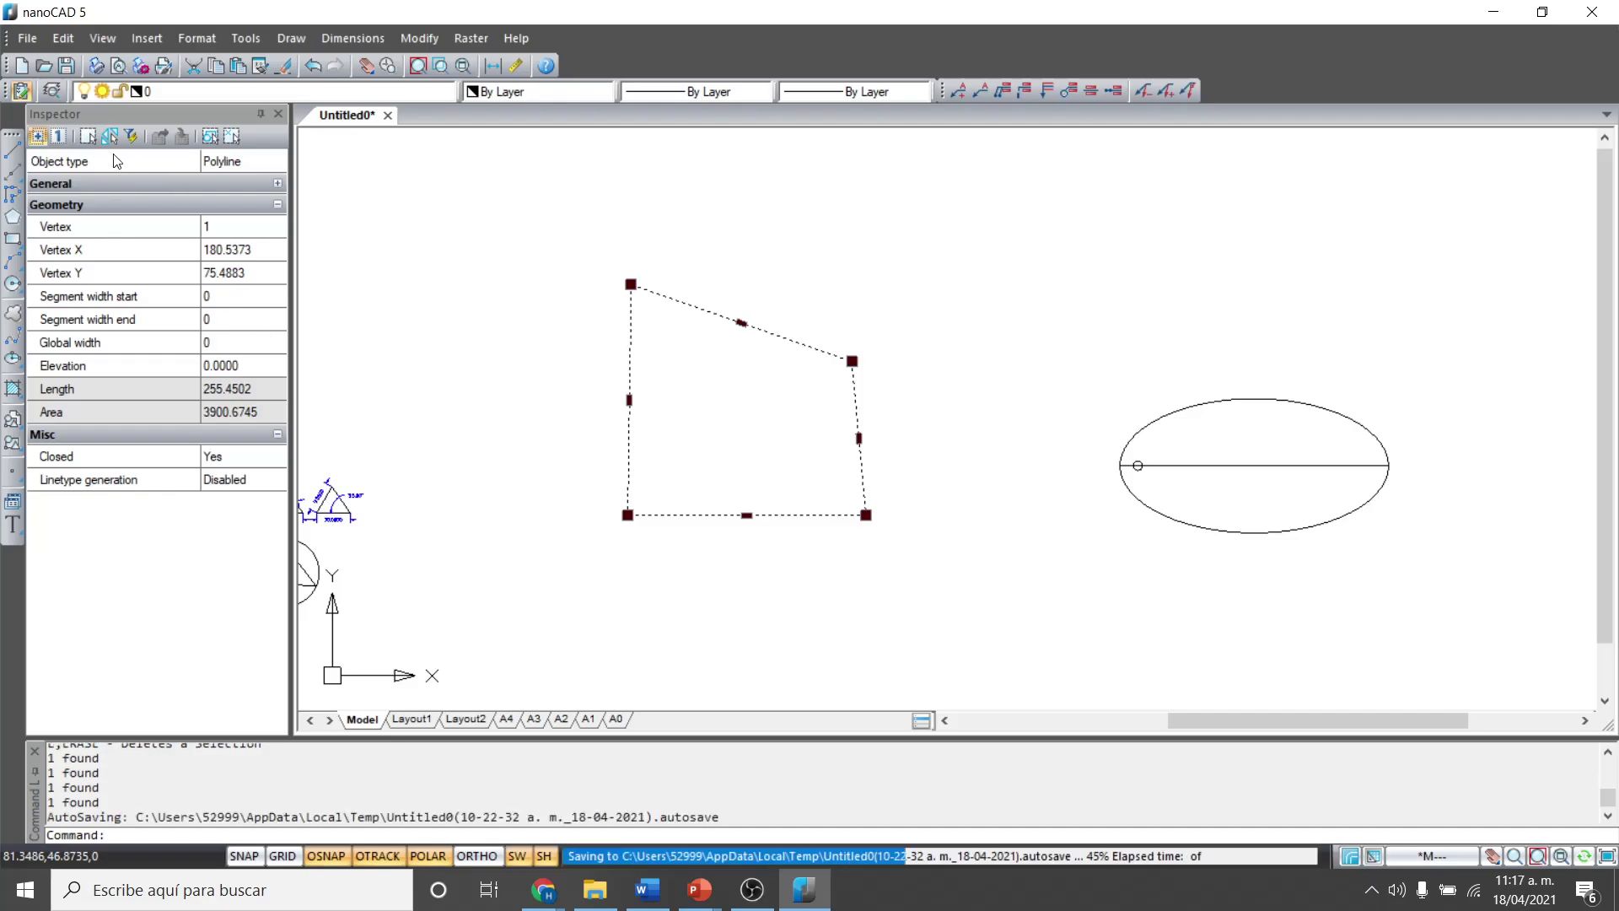
click(210, 410)
click(213, 395)
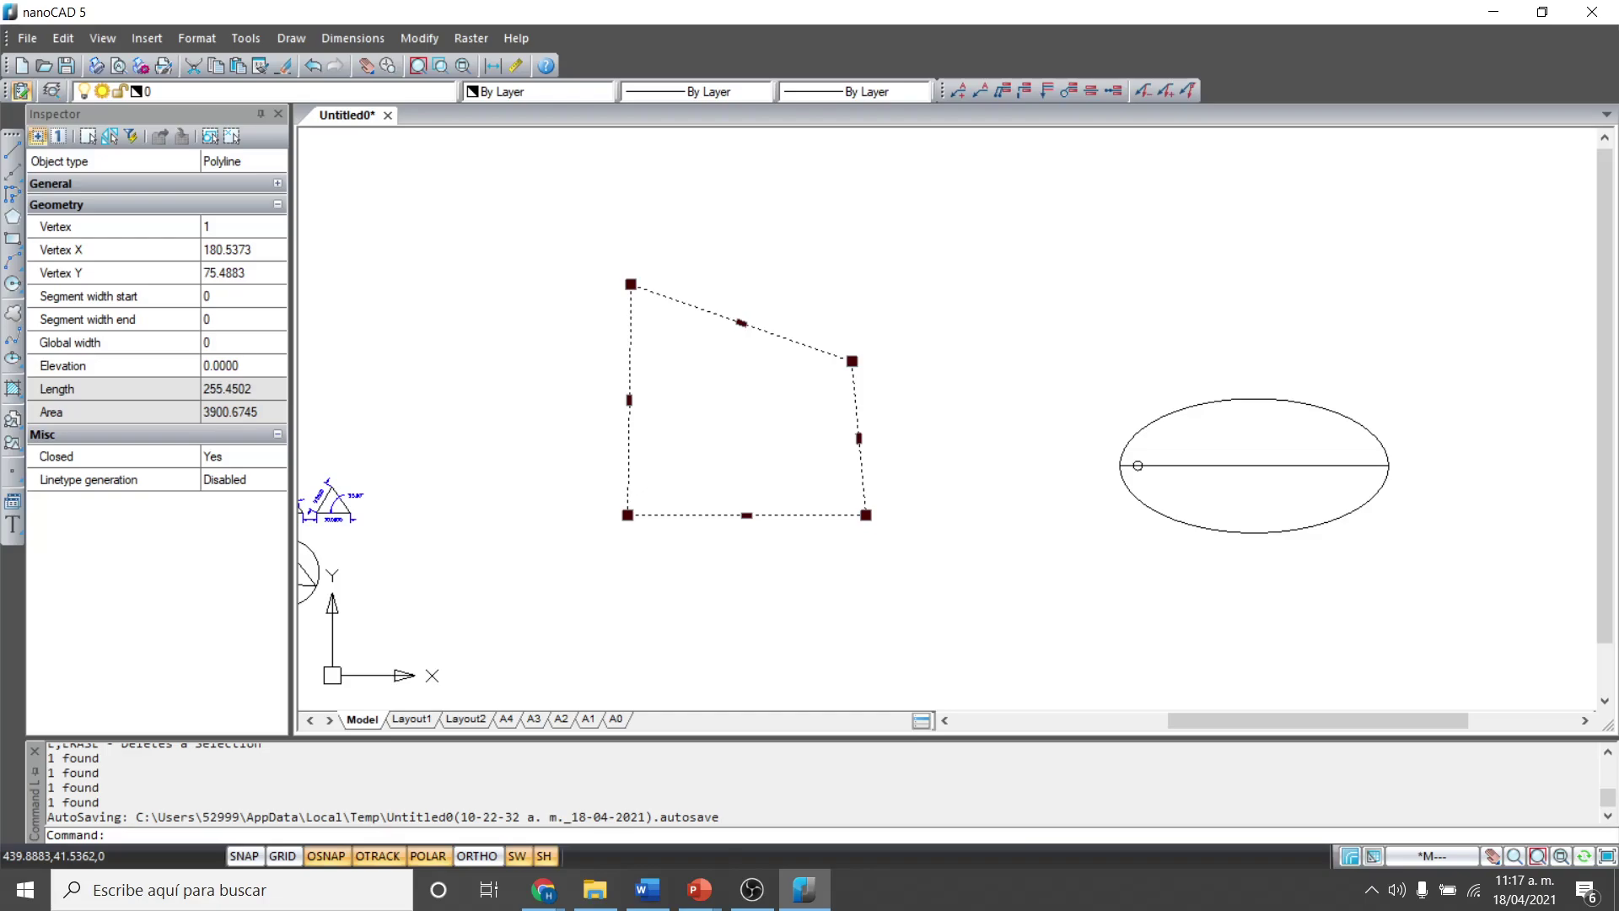
Switch to the PowerPoint slideshow and advance to the "Problema con triángulos" slide about the drone.
key(alt+Tab)
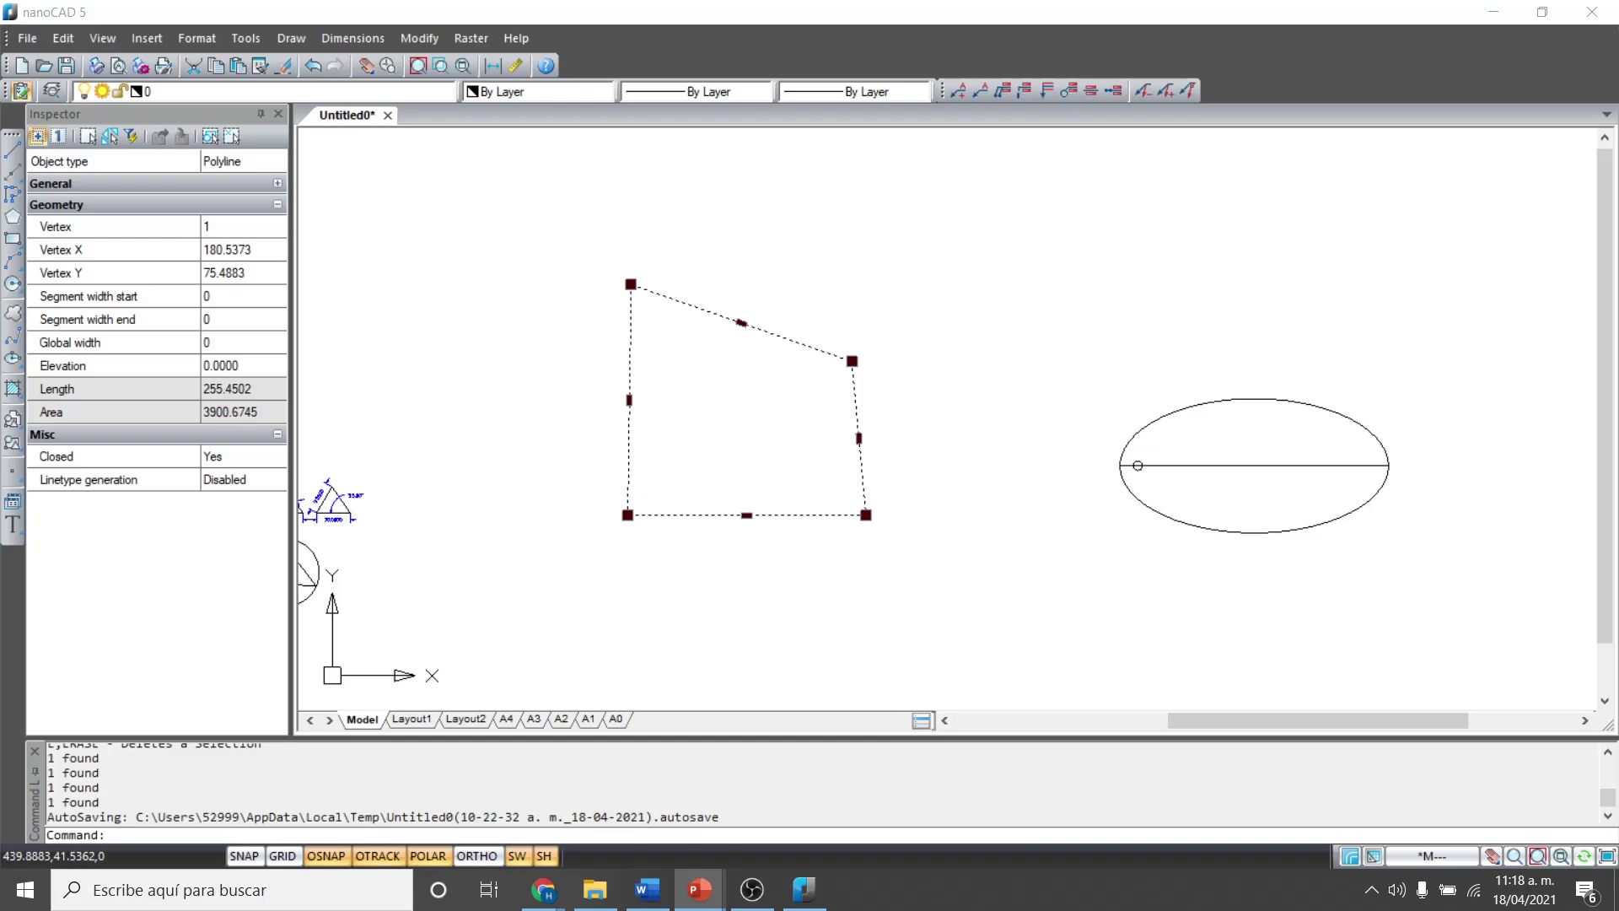
click(1352, 371)
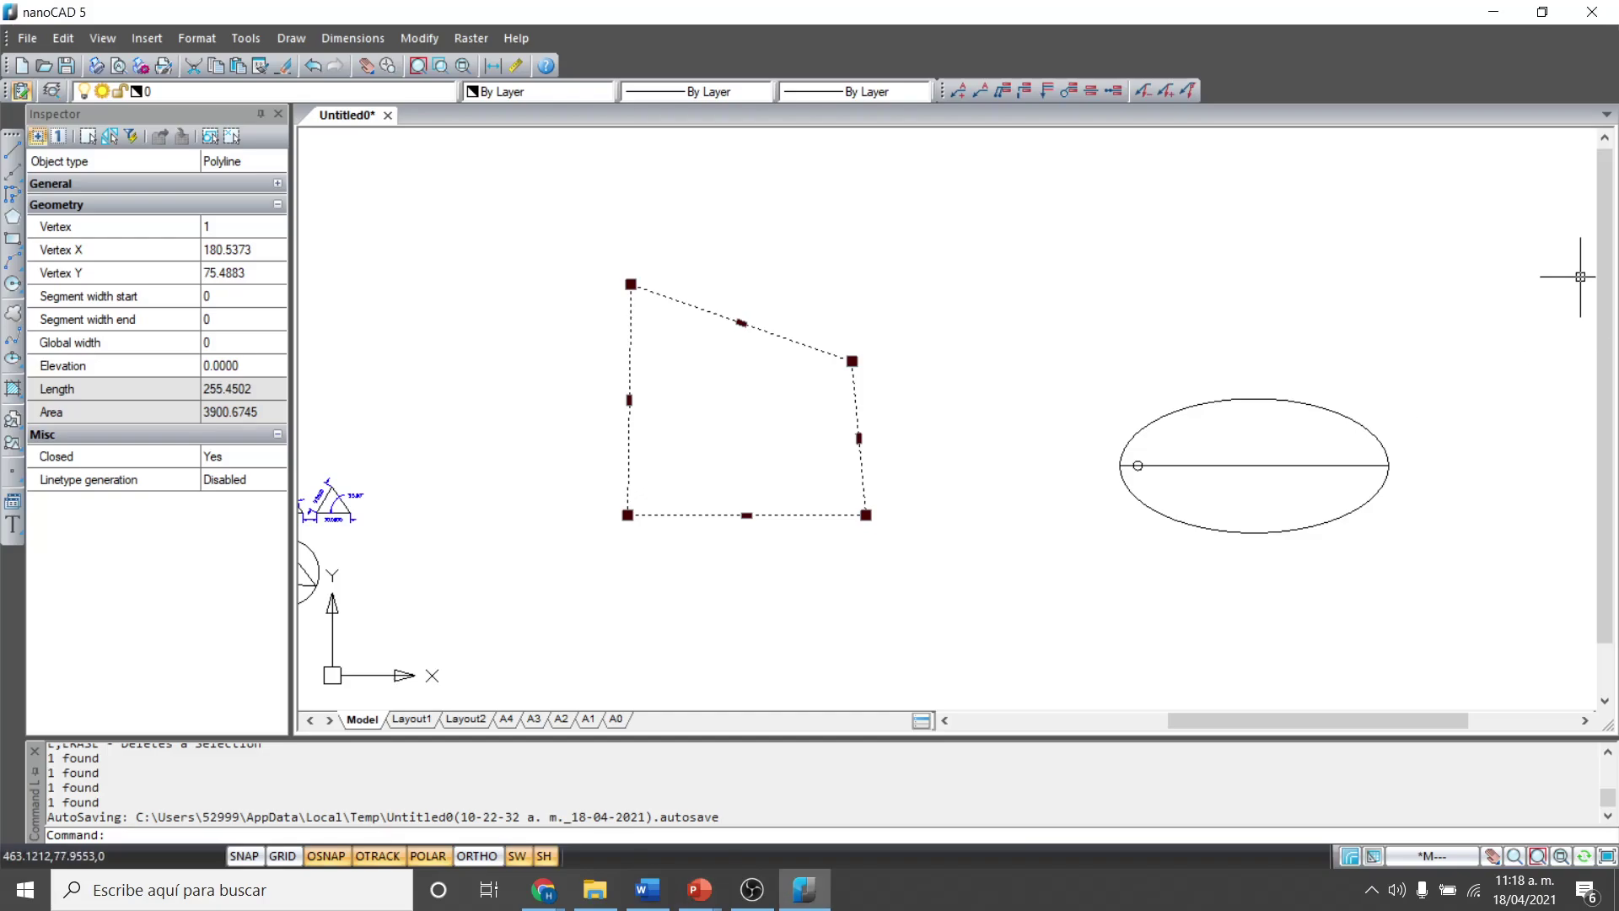
key(alt+Tab)
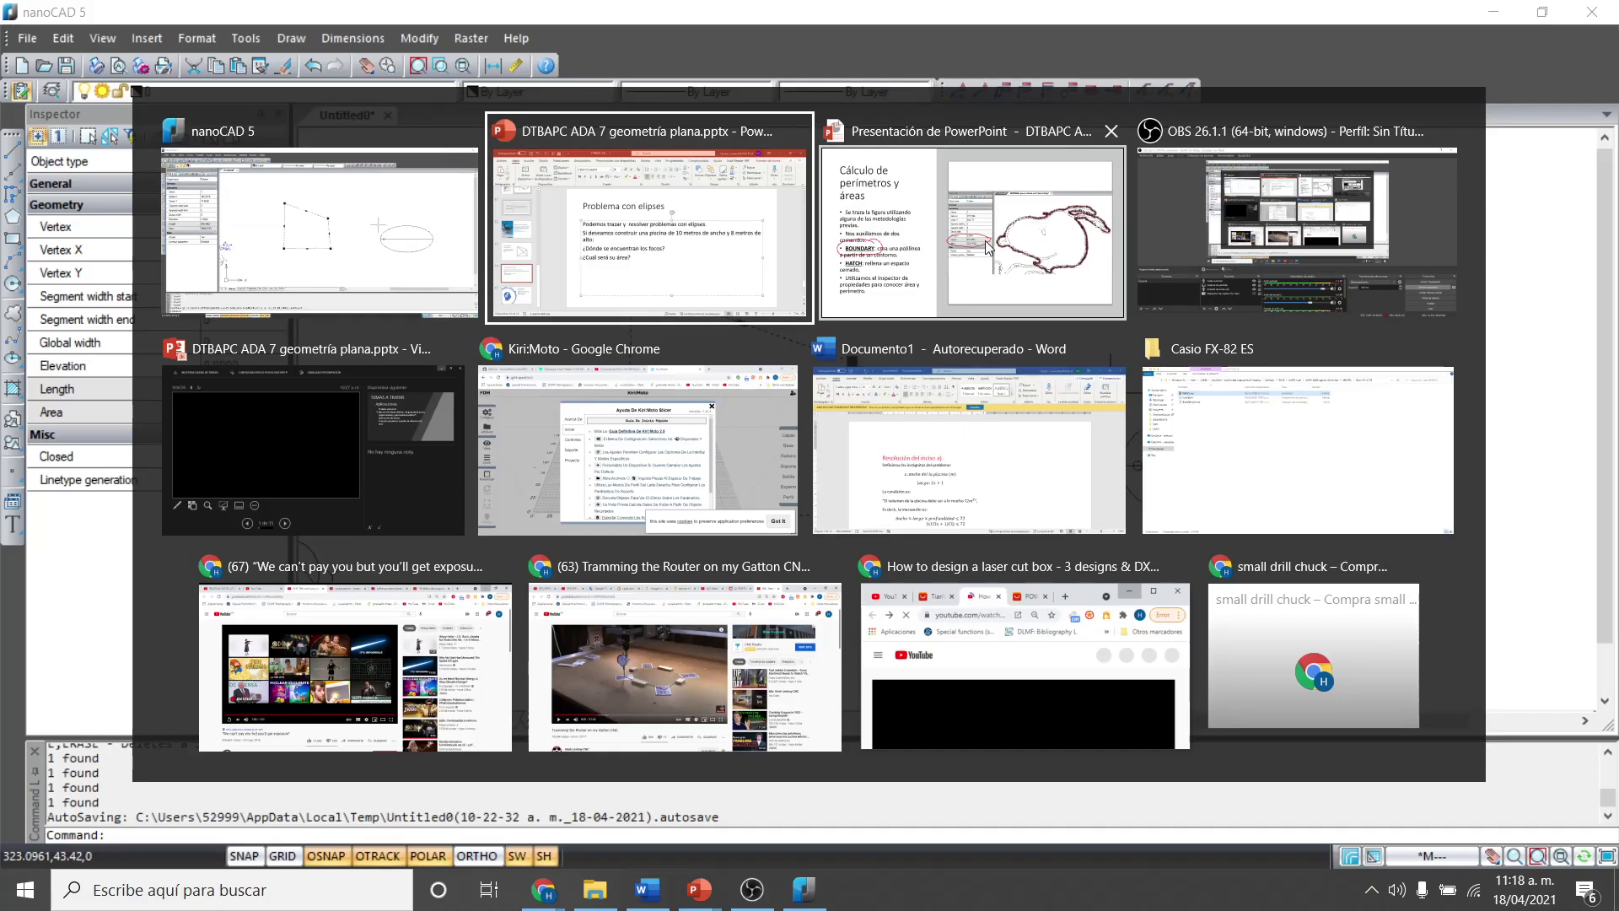
click(908, 231)
key(Right)
key(Right)
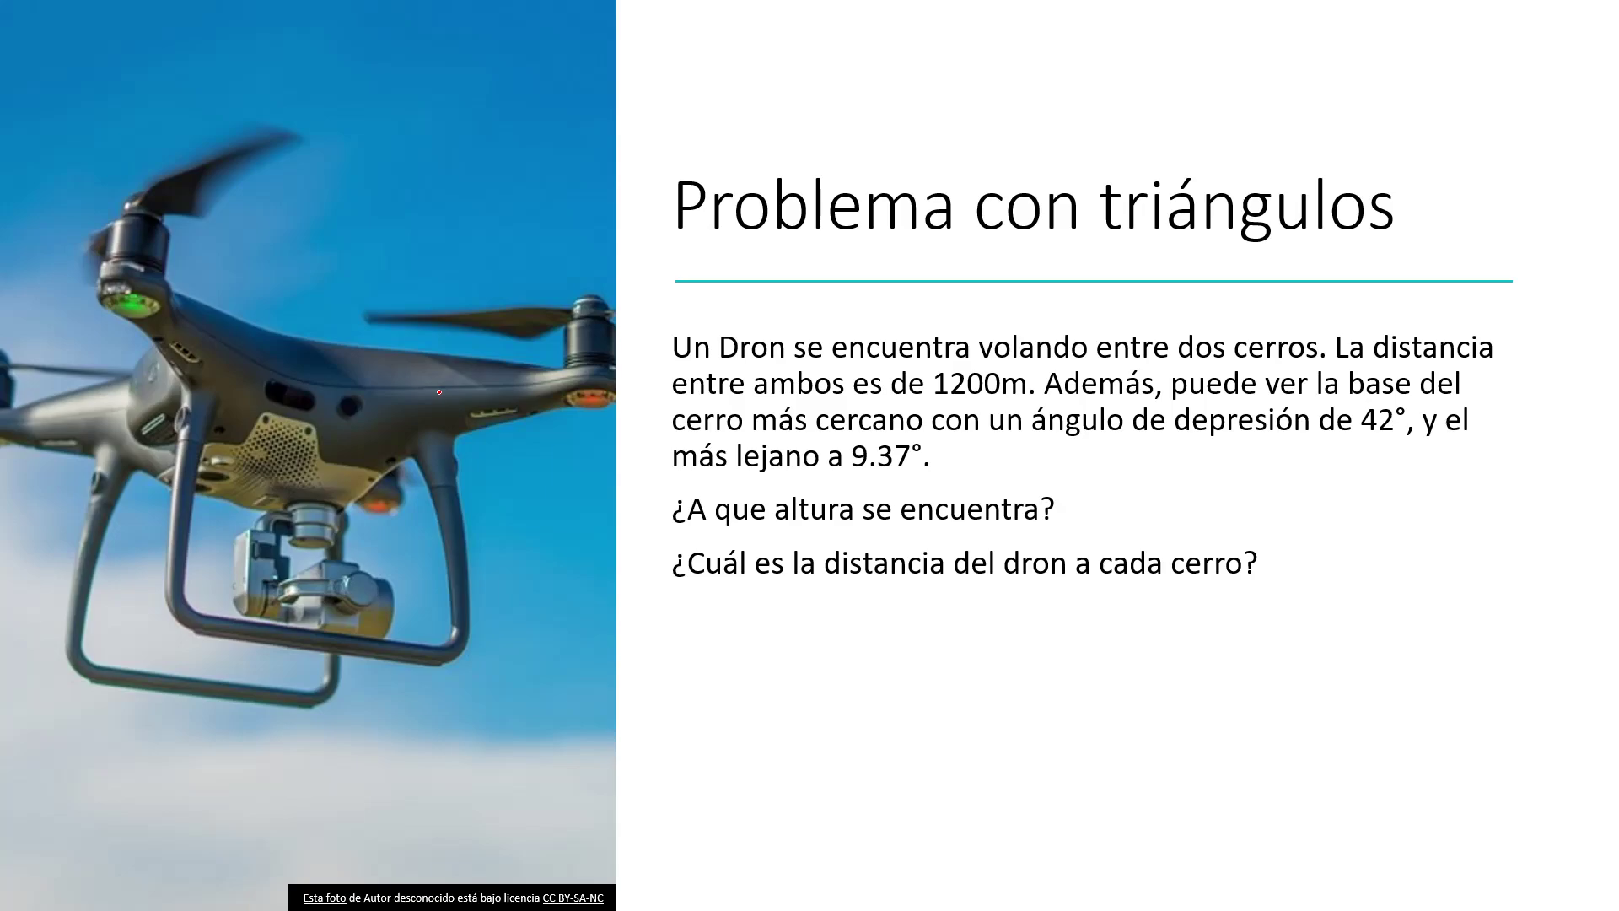
Sketch a horizontal baseline in red ink below the drone problem's text and label it 1200.
drag(952, 753, 1331, 735)
mouse_move(1115, 779)
mouse_down()
mouse_move(1117, 803)
mouse_move(1182, 793)
mouse_up()
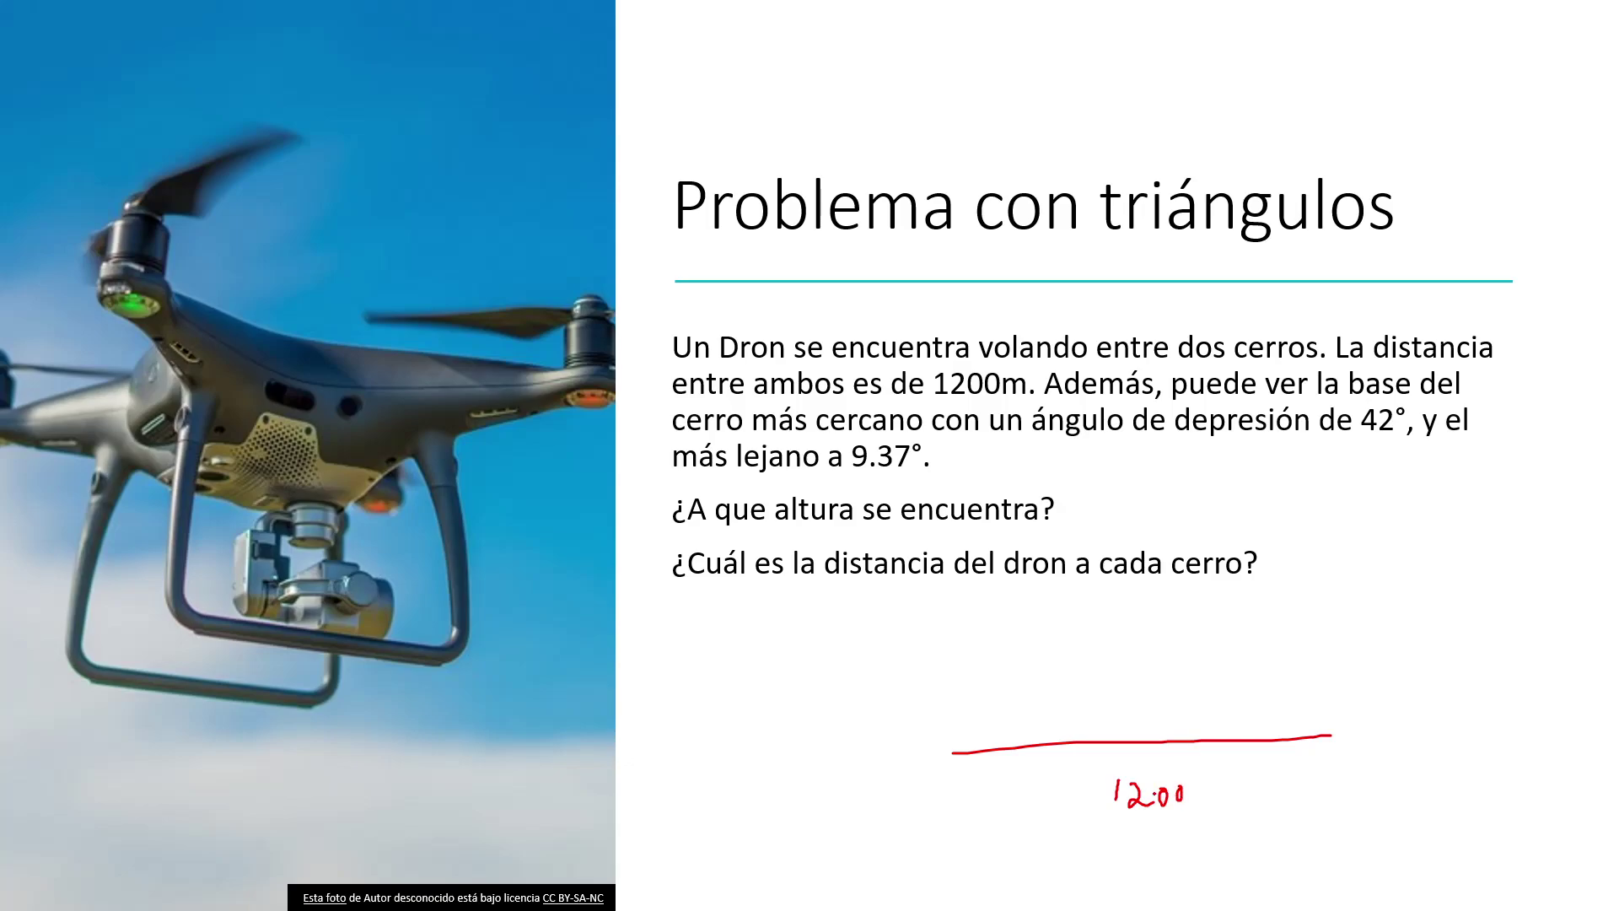